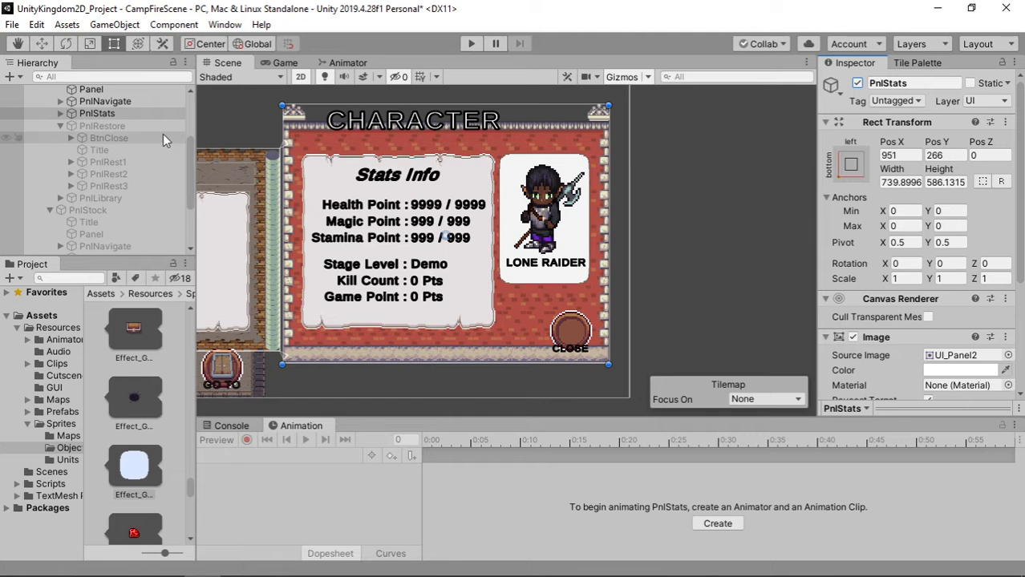
Deactivate the PnlHome and PnlStats objects together
scroll(122, 134, up, 3)
ctrl+click(122, 116)
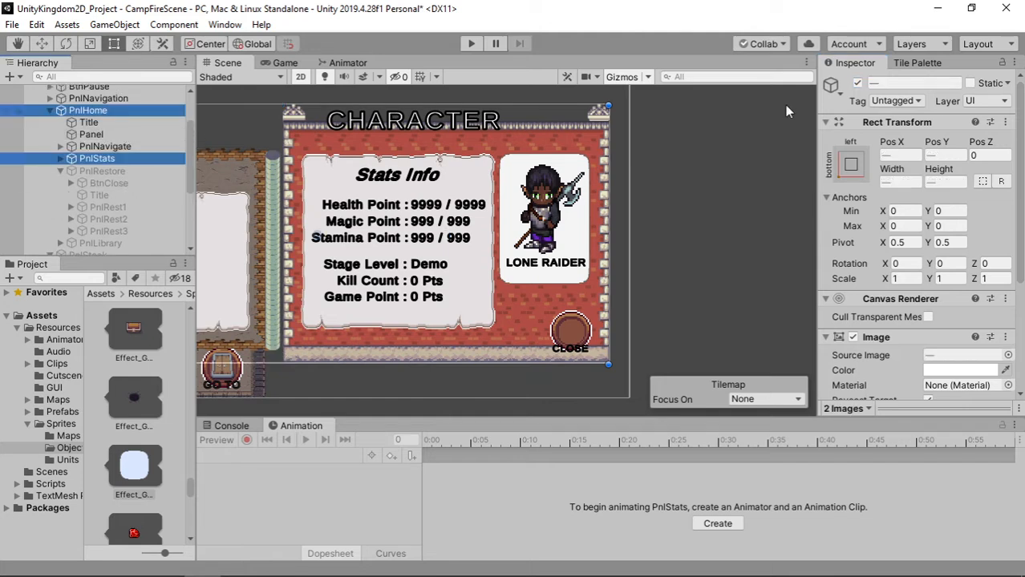
click(857, 82)
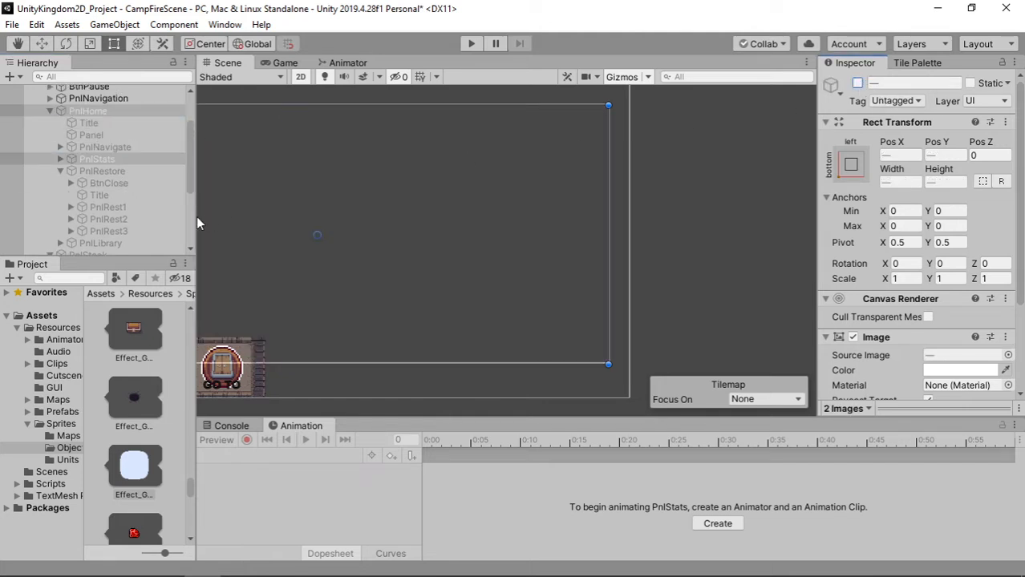
Collapse PnlHome in the hierarchy and activate the PnlStock object
click(143, 169)
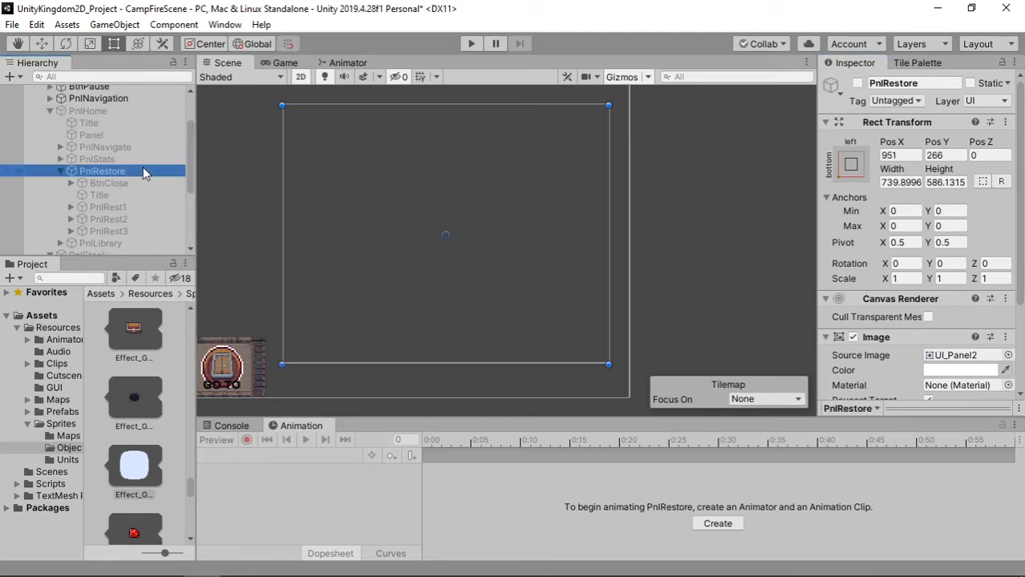
click(52, 111)
click(80, 123)
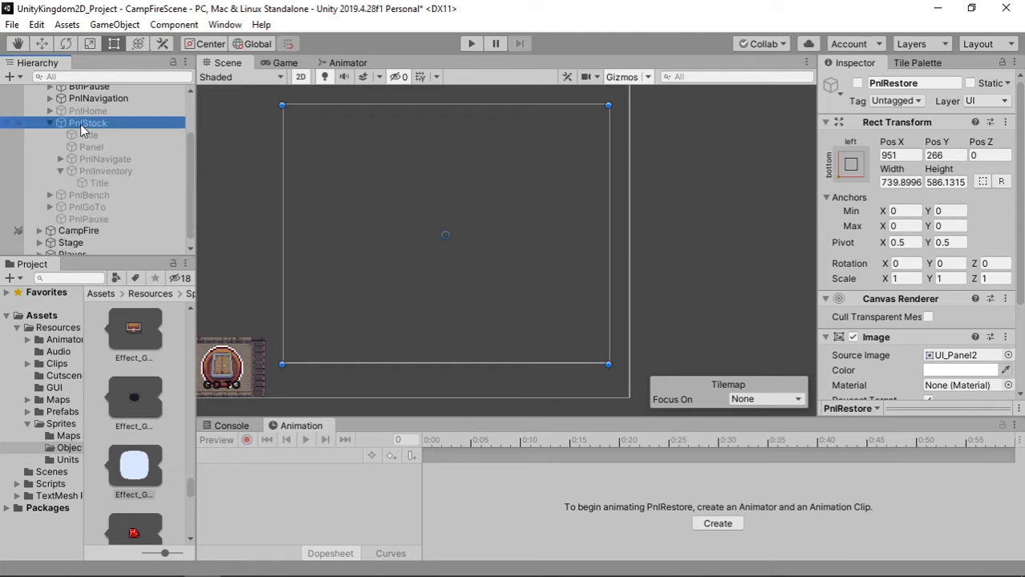
click(858, 83)
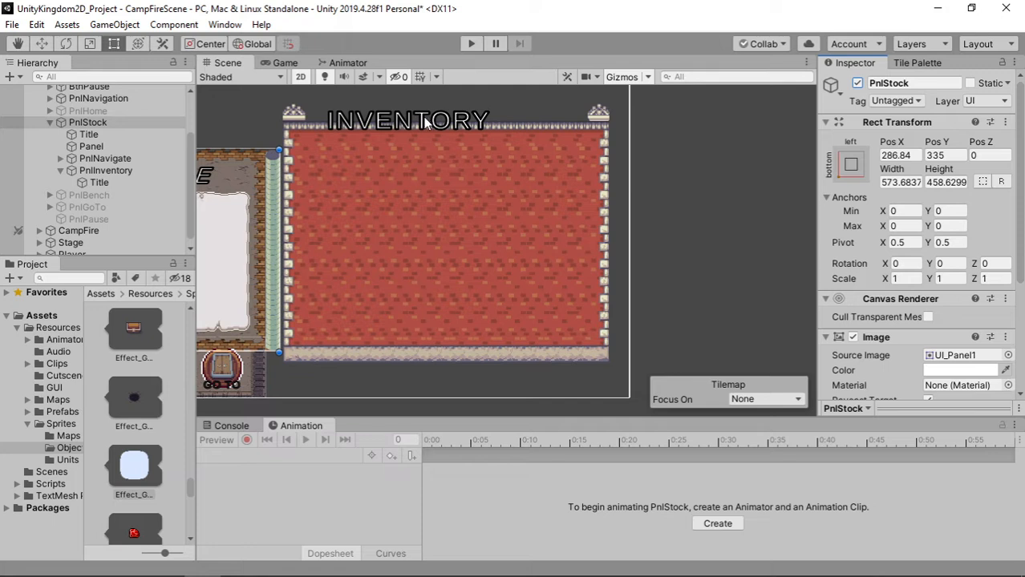
Add a UI Scroll View under PnlInventory and resize it to about 458 by 437 over the panel's left side
right_click(123, 170)
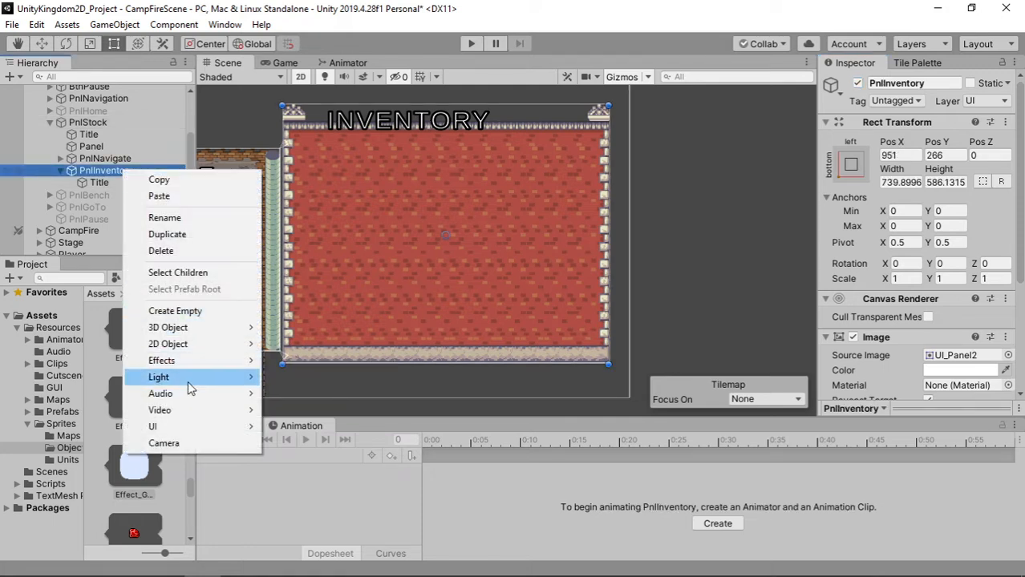
mouse_move(203, 427)
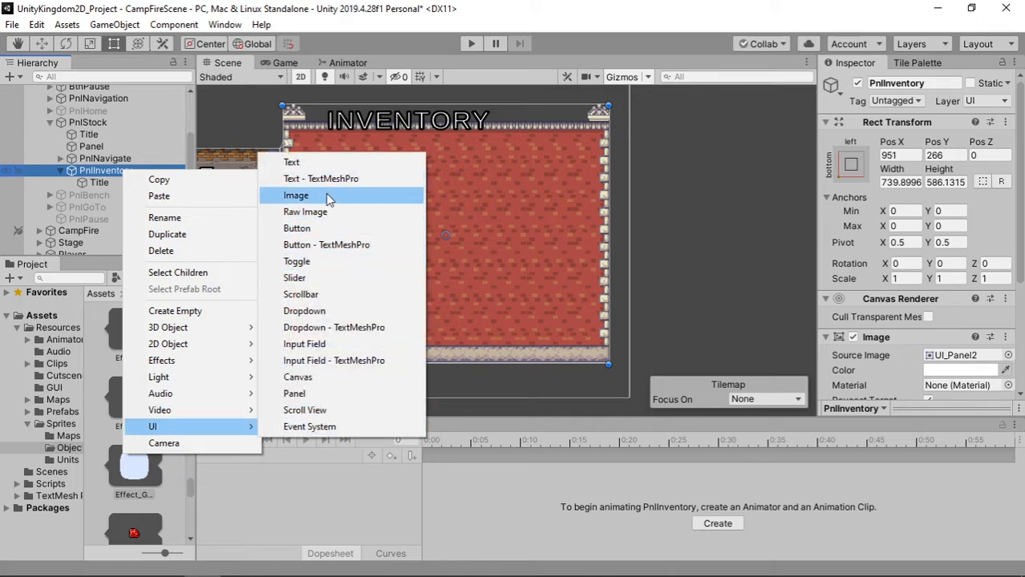
click(344, 413)
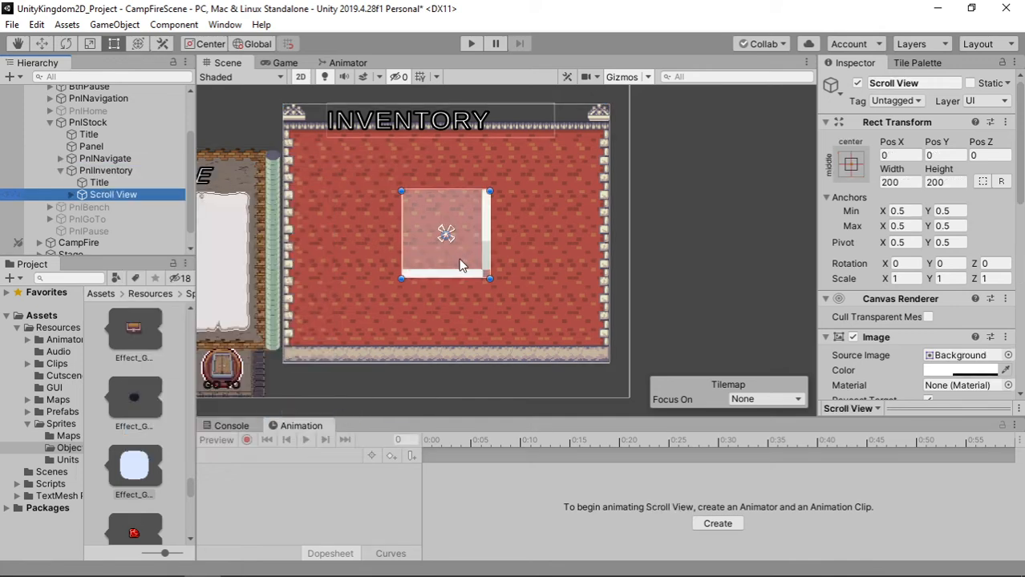
drag(449, 258, 500, 339)
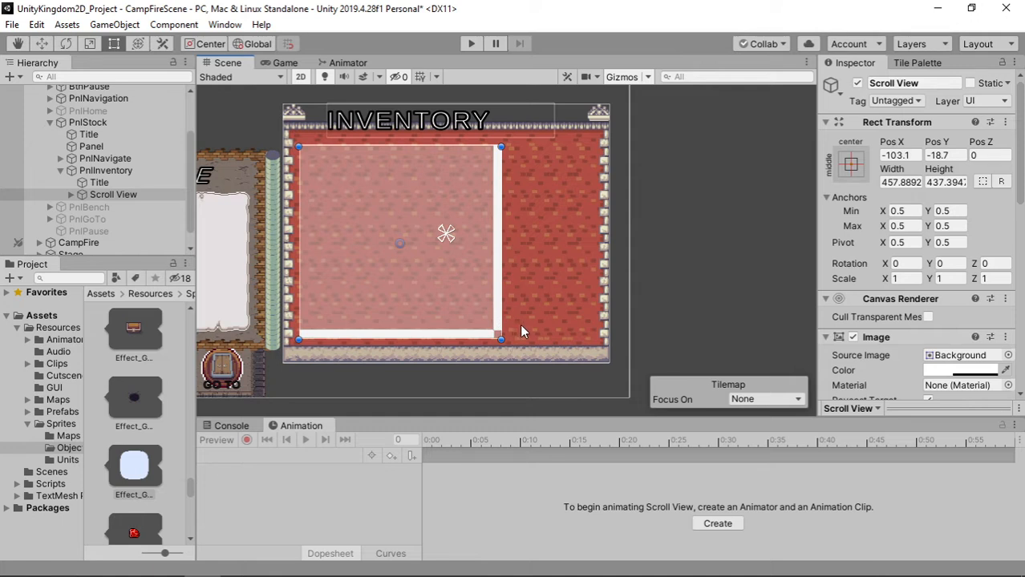
Duplicate BtnClose from PnlRestore and move the copy into PnlInventory as its first child
click(53, 113)
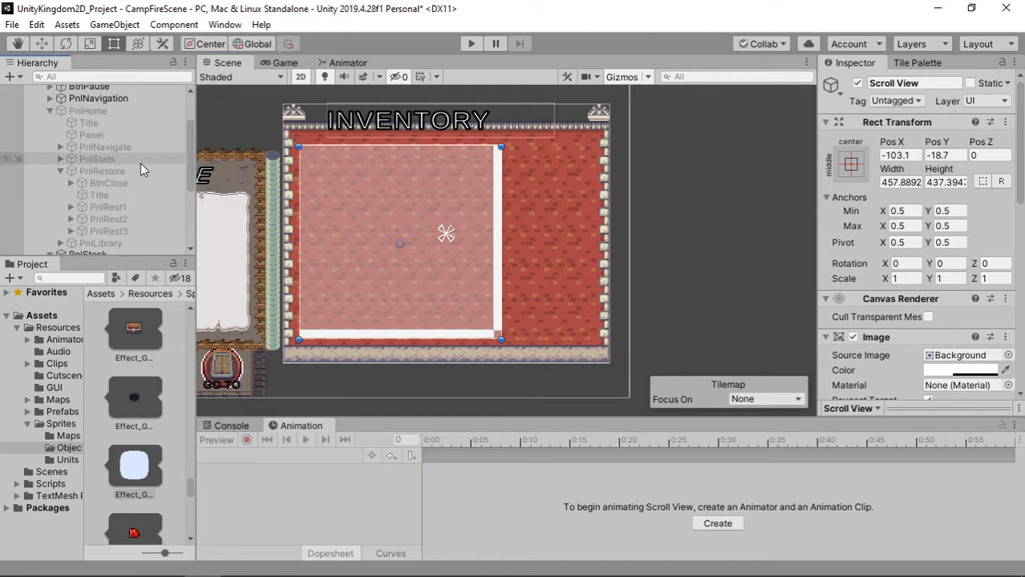
click(122, 183)
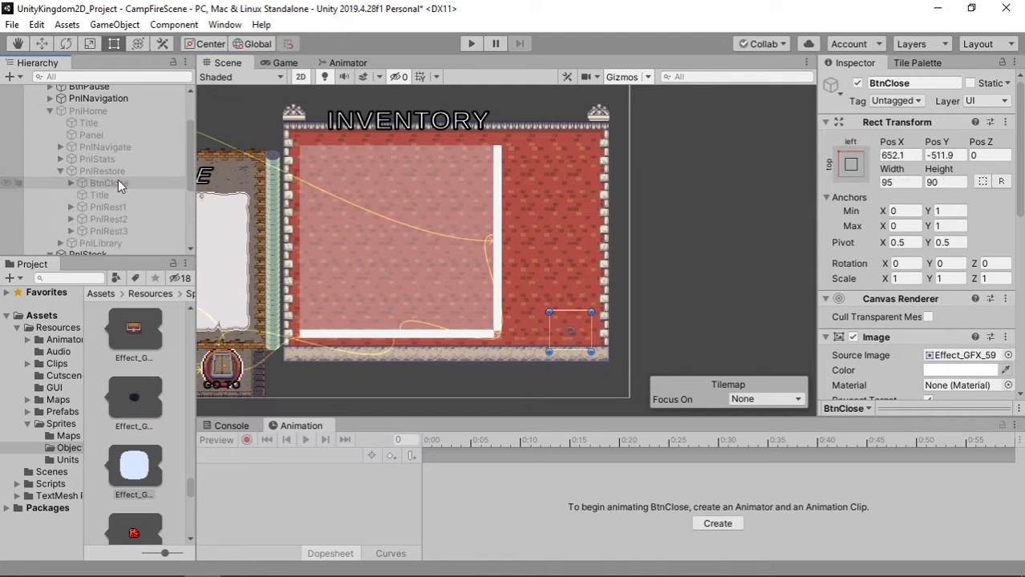
key(ctrl+d)
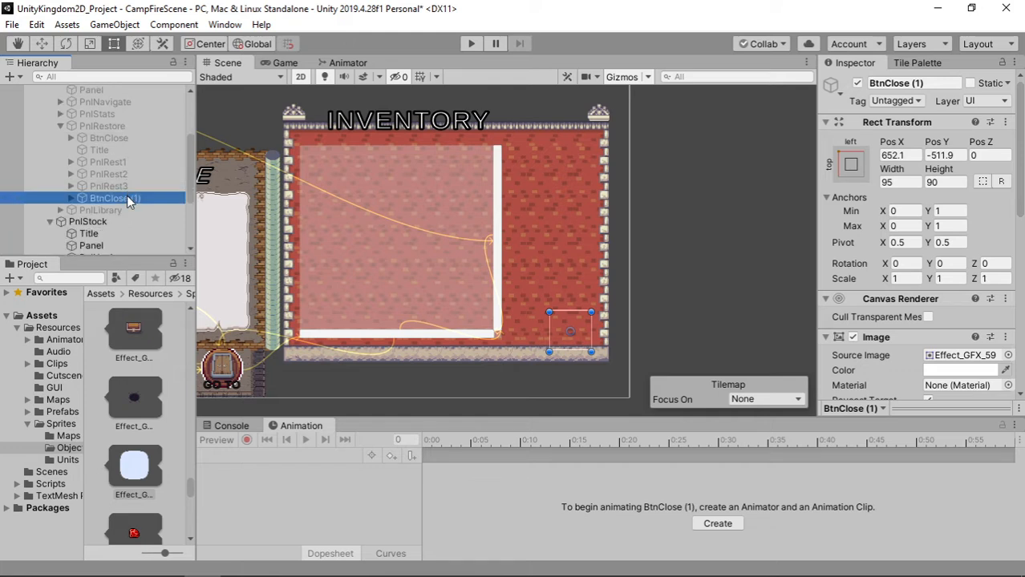
scroll(127, 201, down, 2)
drag(127, 198, 134, 227)
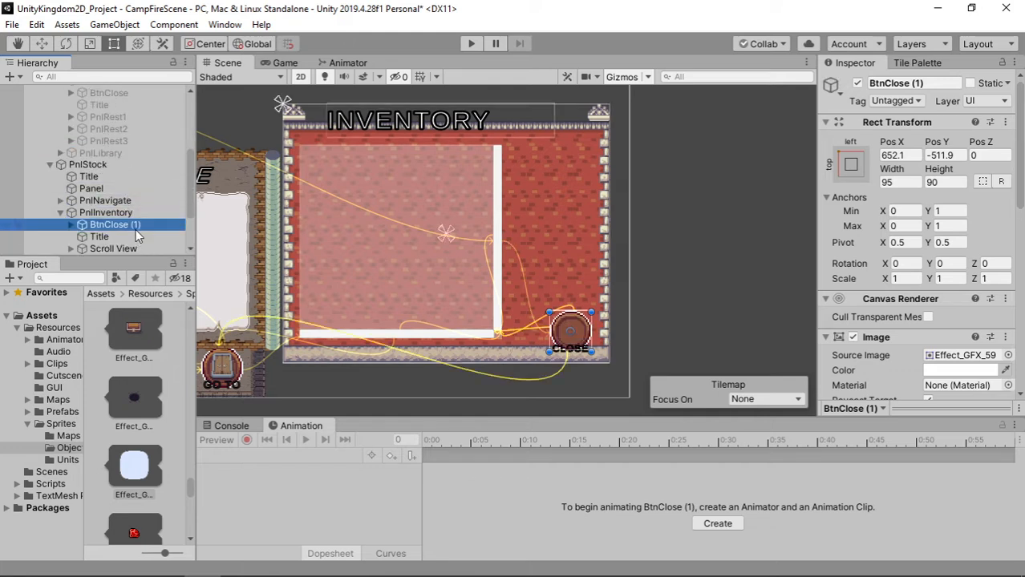
Collapse PnlHome in the hierarchy and rename the copied close button in PnlInventory to BtnClose
scroll(145, 175, up, 5)
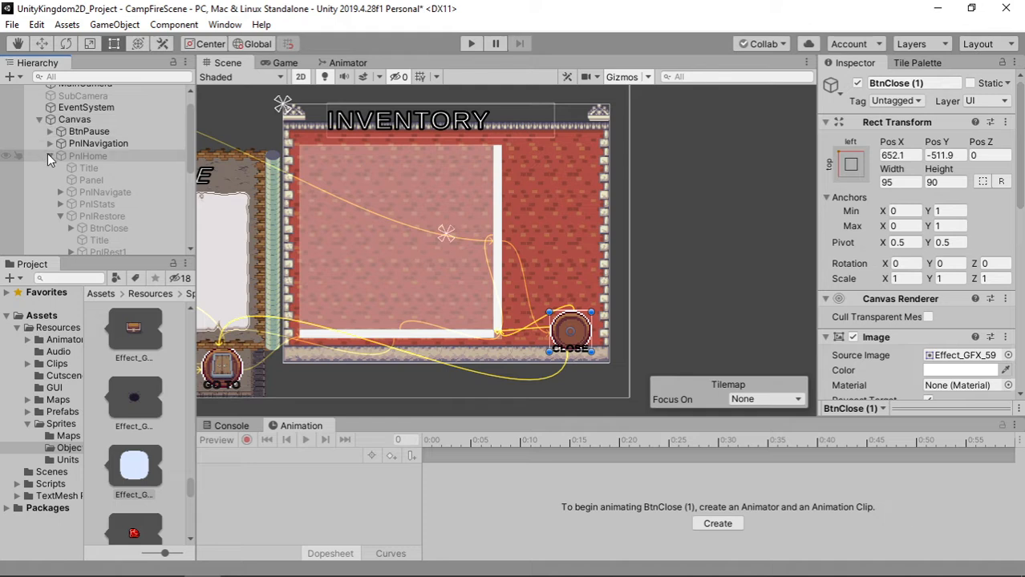
click(50, 156)
scroll(62, 159, down, 2)
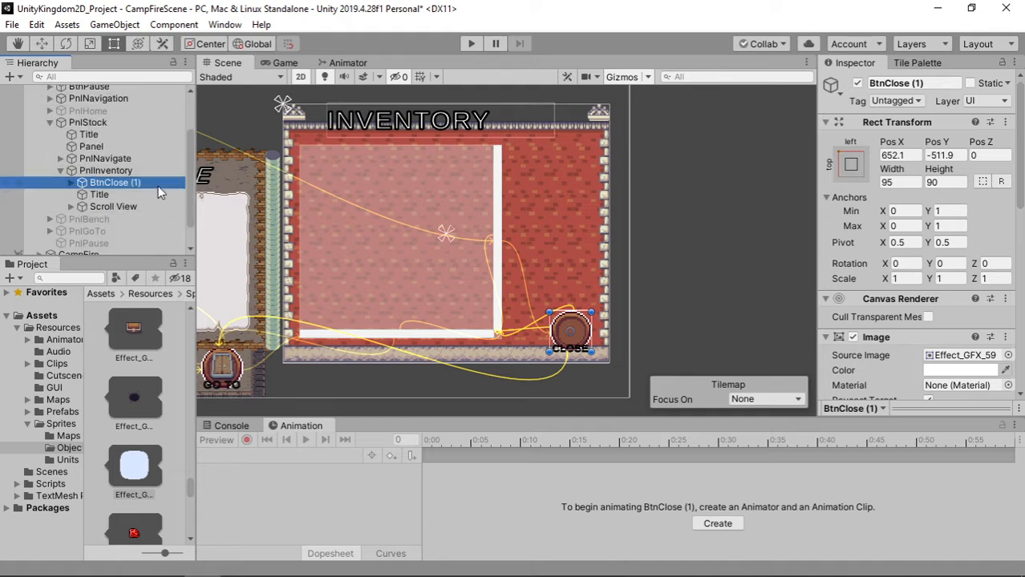
click(156, 182)
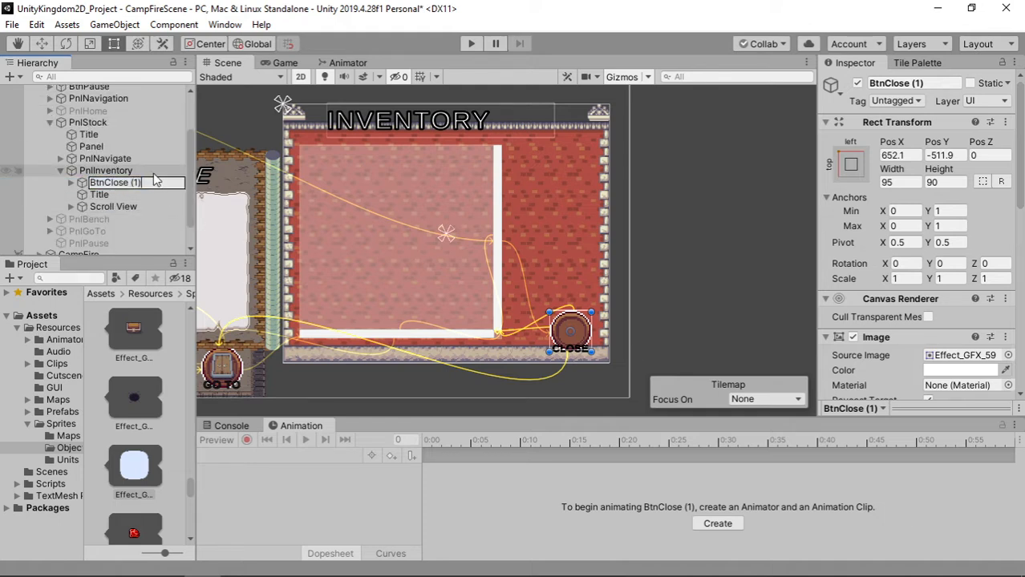
key(Return)
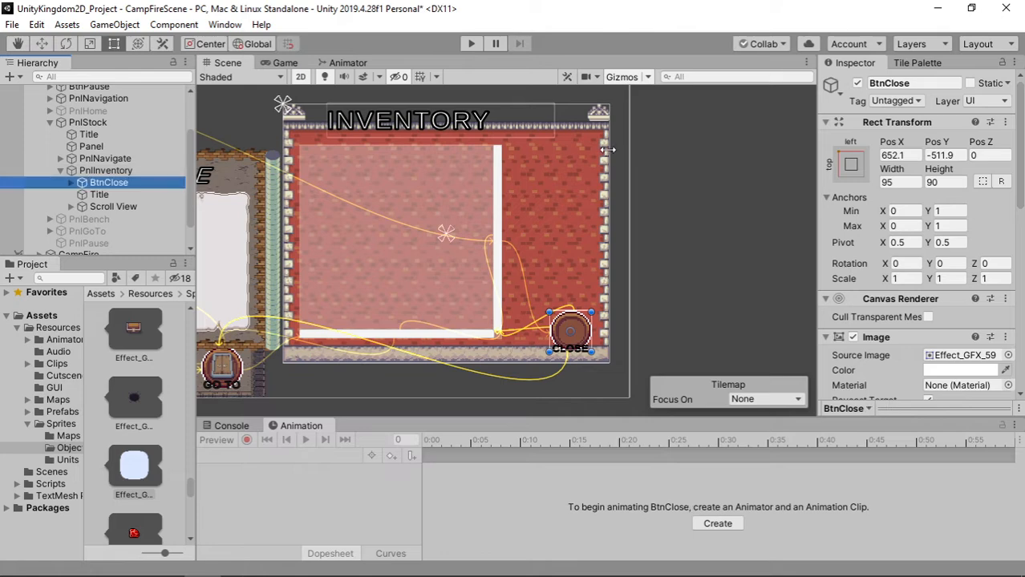
Expand the Scroll View's hierarchy and examine the properties of its Content and Viewport objects
click(113, 206)
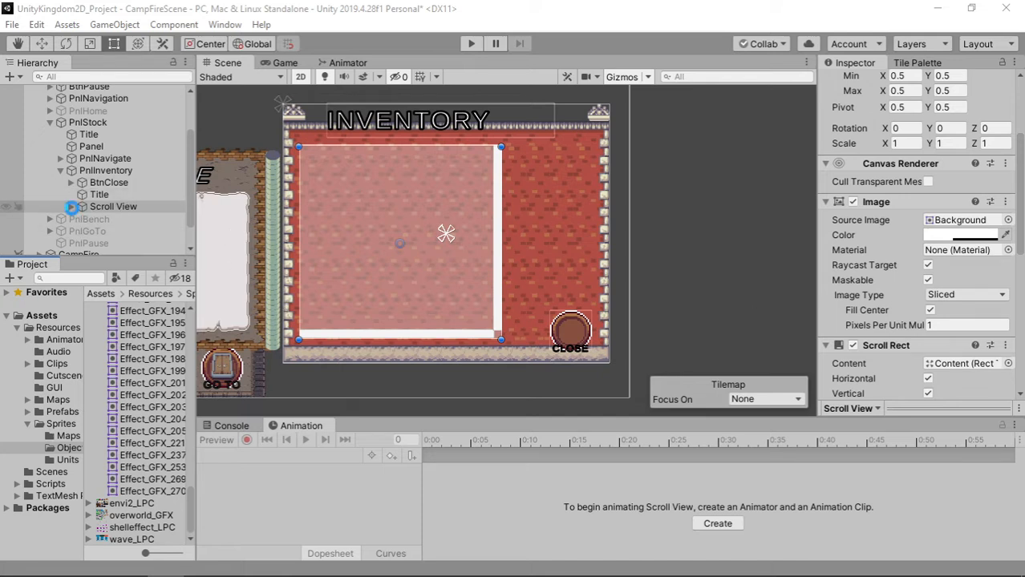
click(70, 210)
click(71, 207)
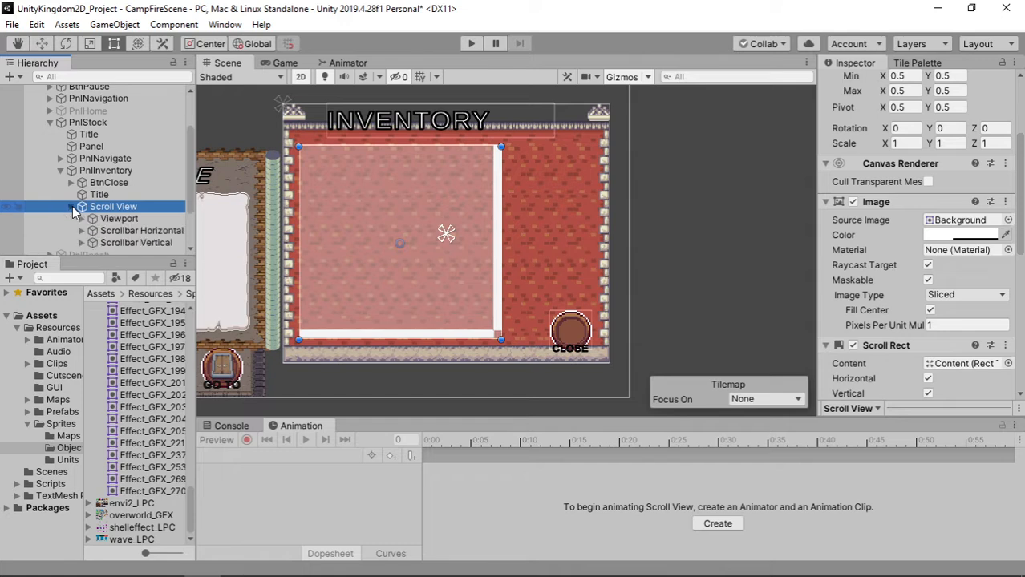
scroll(101, 212, down, 2)
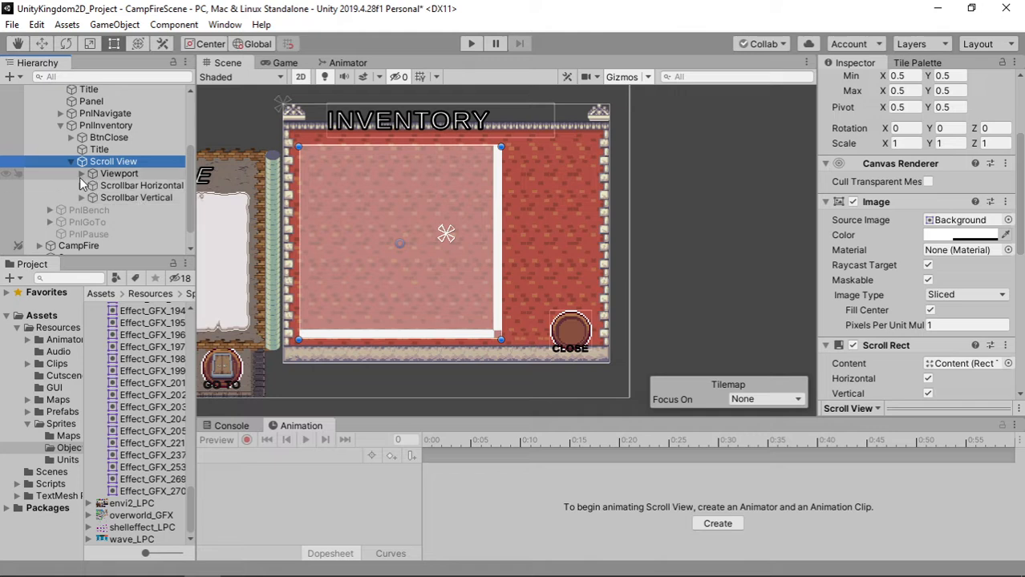
click(81, 174)
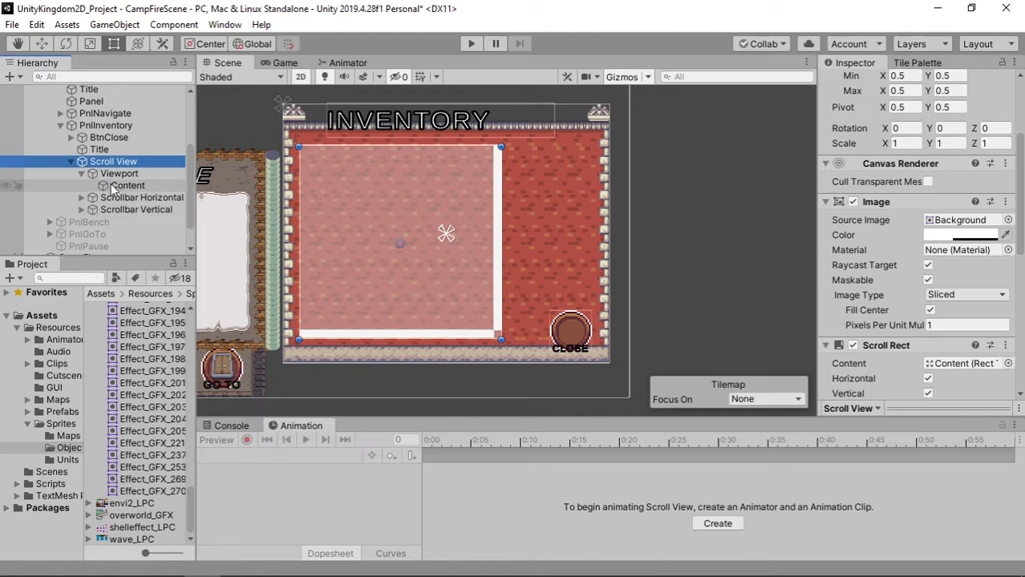
click(120, 185)
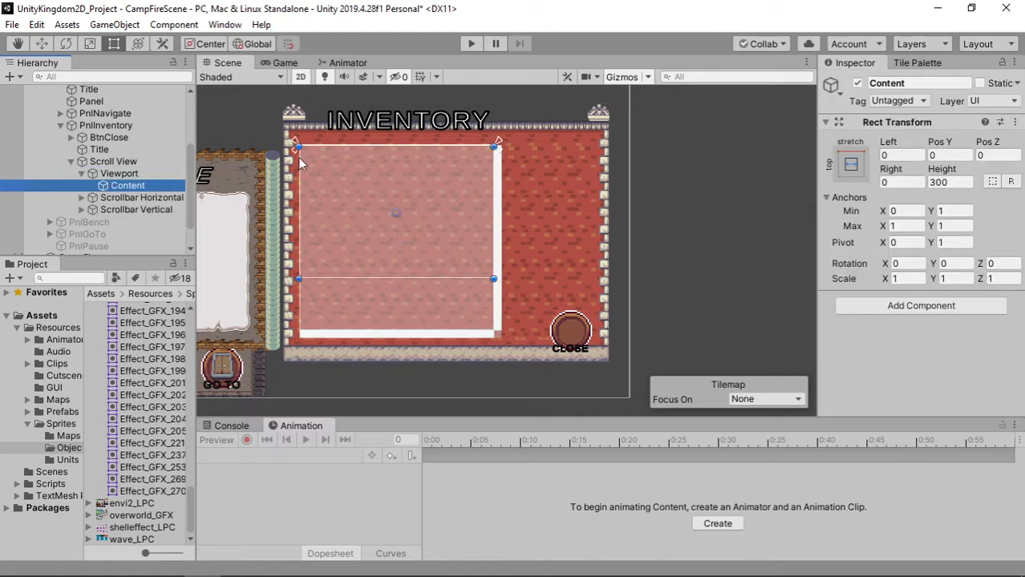
click(140, 174)
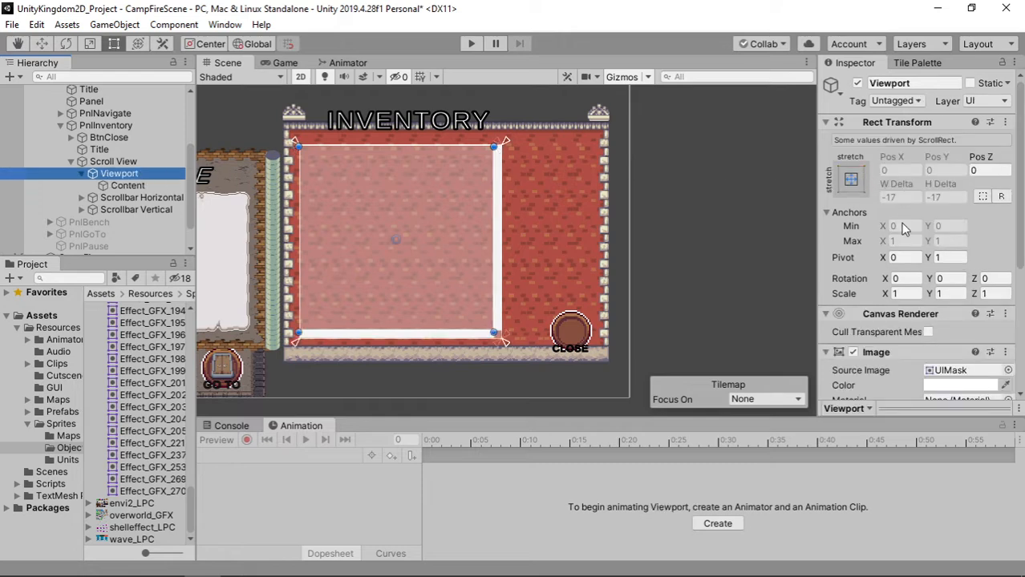
scroll(902, 229, down, 3)
scroll(928, 225, up, 3)
Rename the Scroll View object in PnlInventory to PnlStorage
click(113, 161)
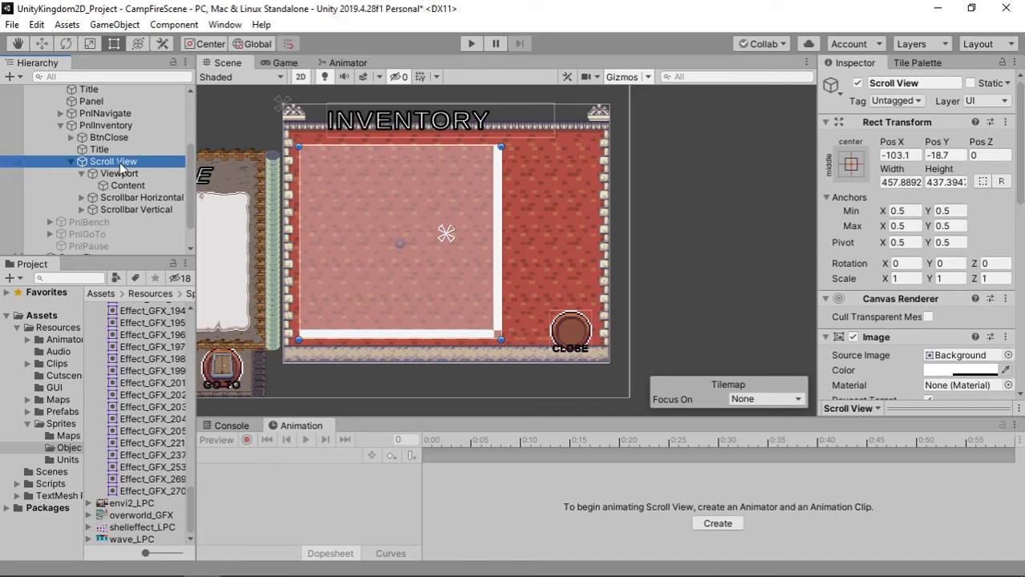
click(120, 164)
text(PnlItemSl)
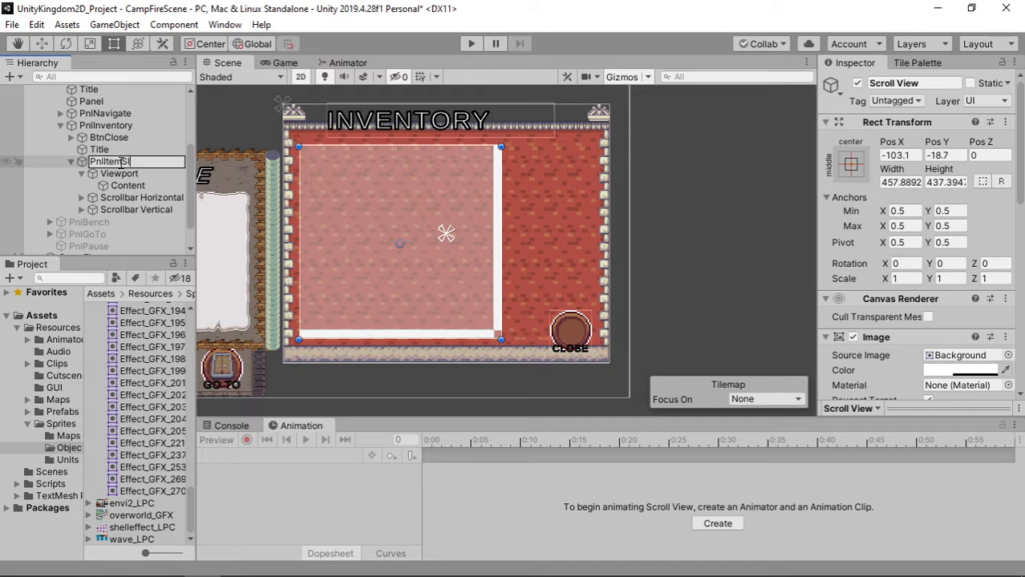
key(shift+Left)
key(shift+Left)
key(shift+Left)
key(shift+Left)
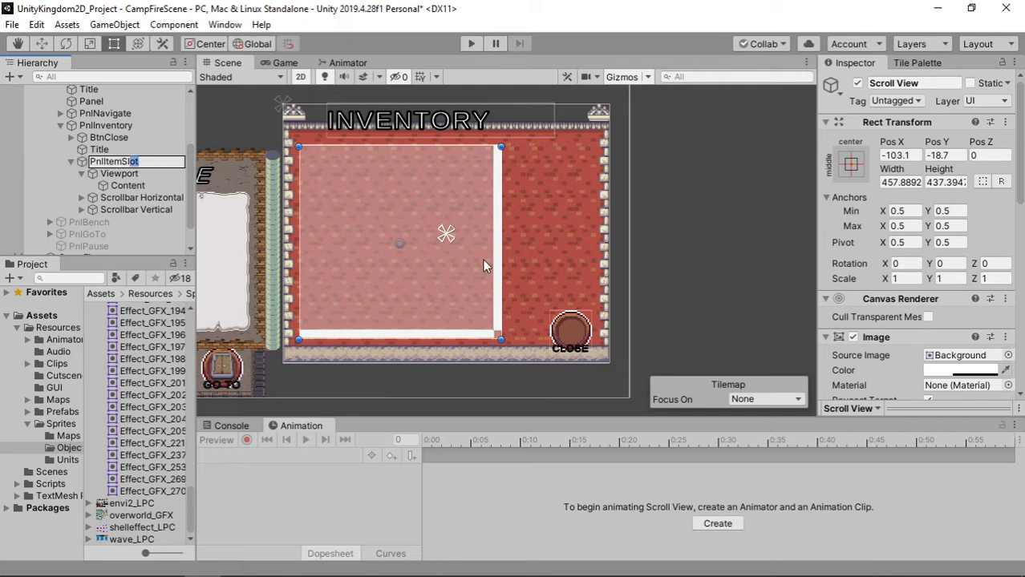
key(shift+Left)
key(shift+Left)
key(shift+Left)
key(shift+Left)
text(Storag)
key(Return)
Delete both Scrollbar Horizontal and Scrollbar Vertical from PnlStorage
key(Down)
key(Down)
key(Down)
key(Down)
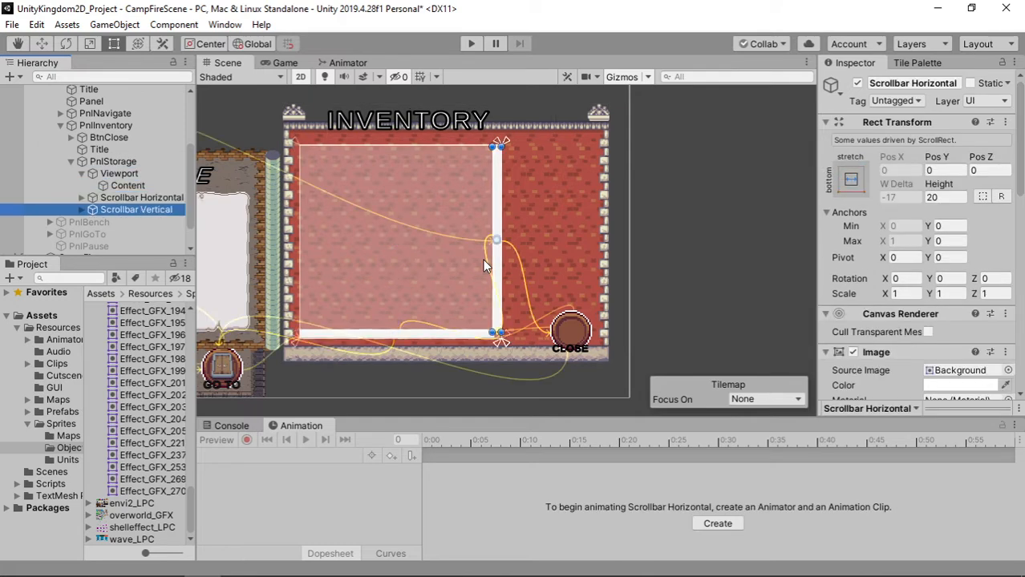
key(Up)
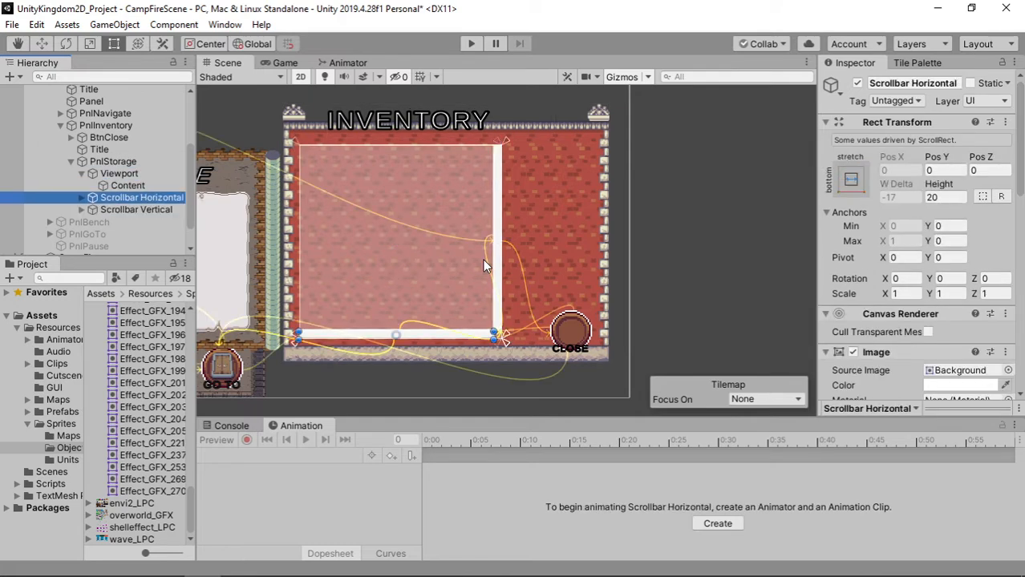
key(Down)
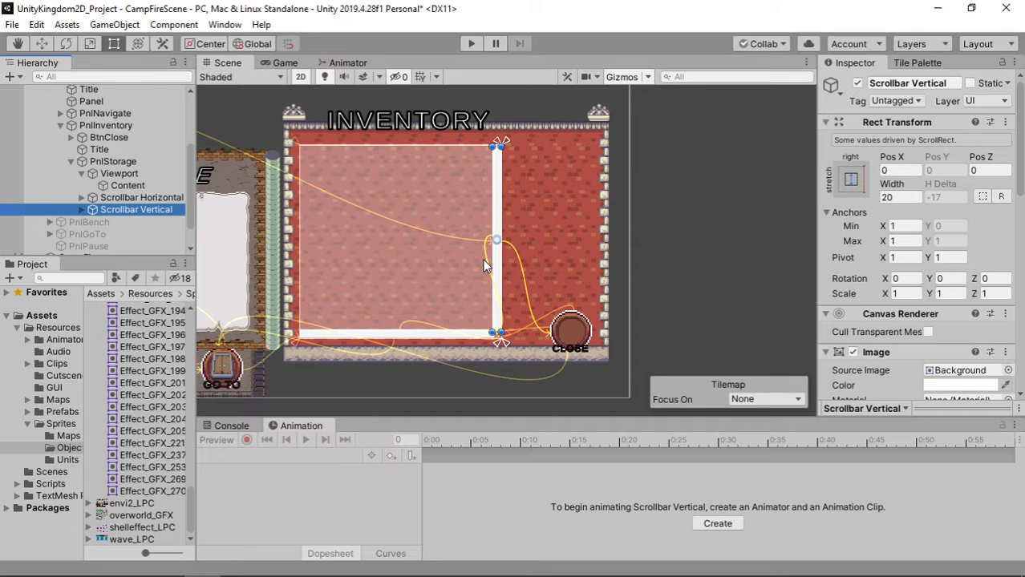
key(Up)
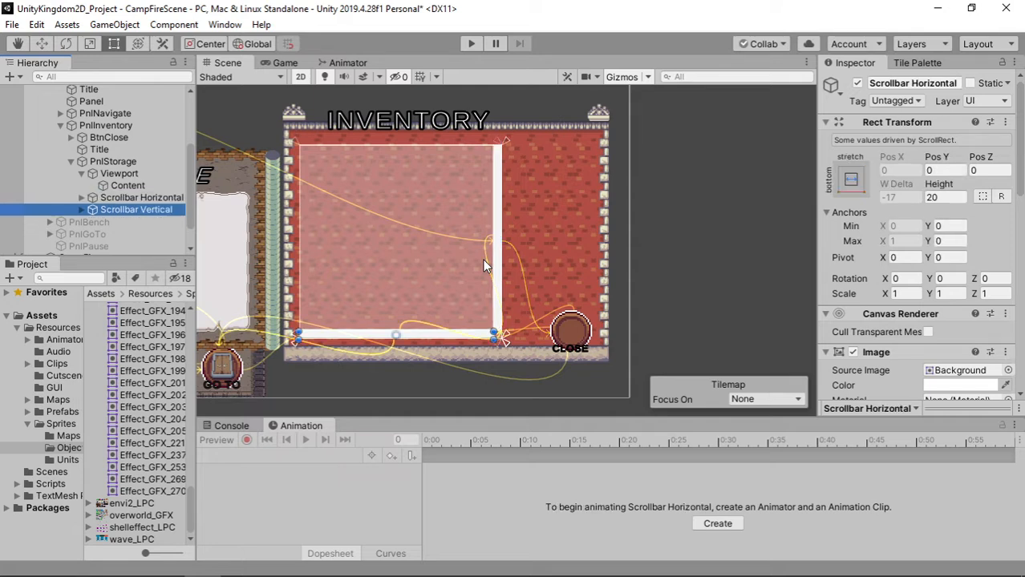
key(Down)
key(Up)
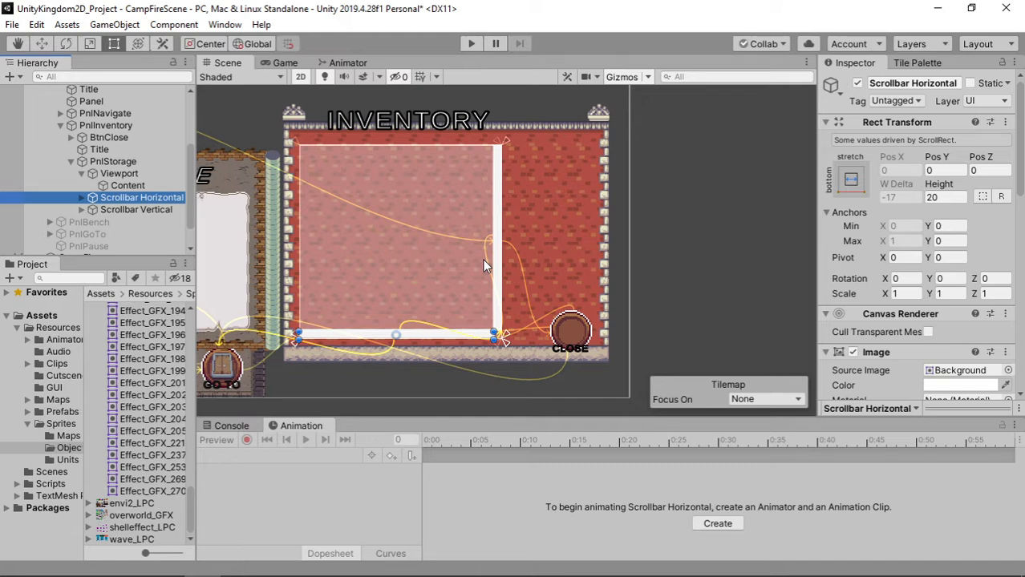
shift+click(135, 210)
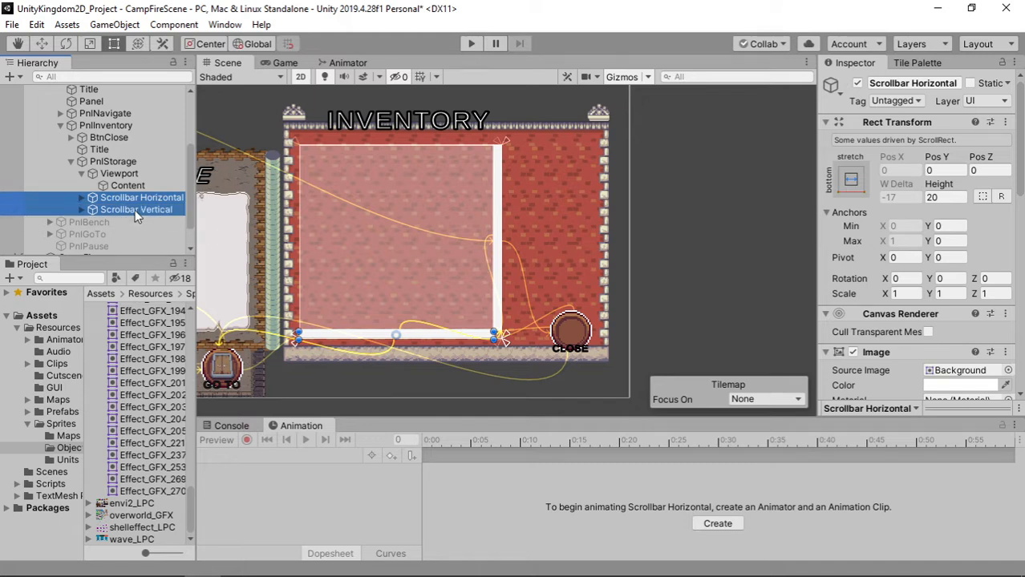
key(Delete)
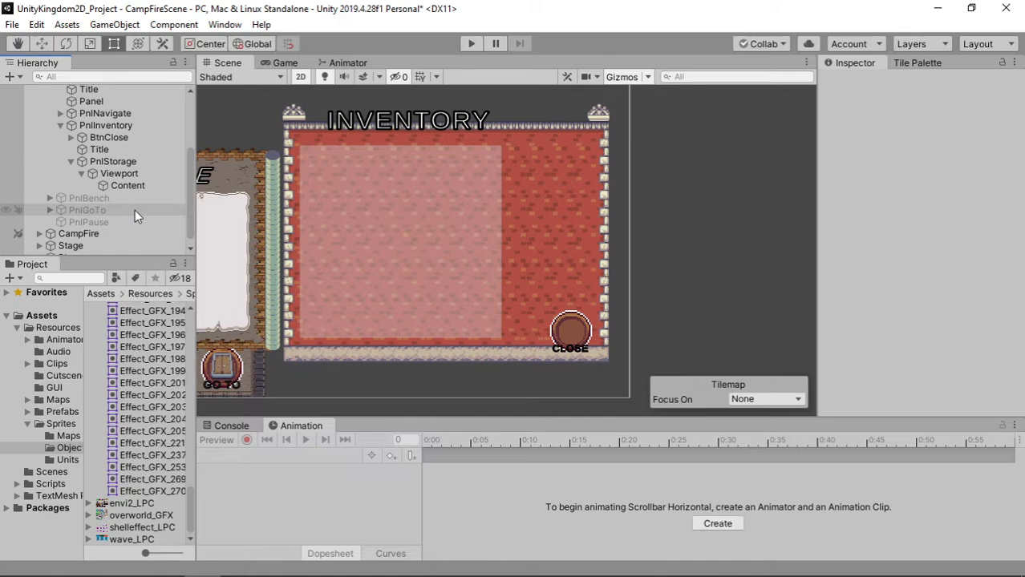
Set the alpha of PnlStorage's image color to 100 so the panel is fully opaque
click(122, 162)
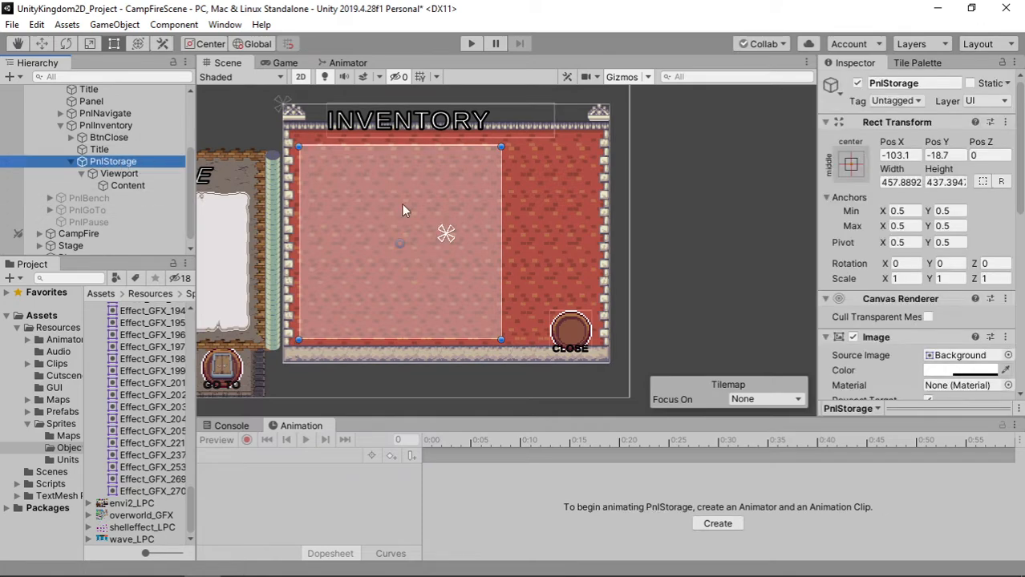
click(961, 380)
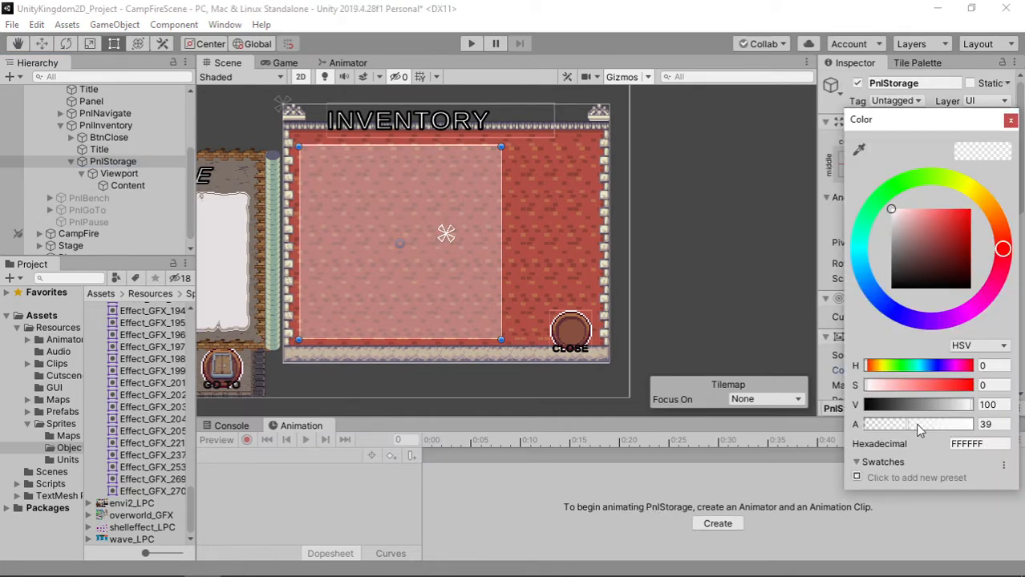
drag(917, 426, 979, 423)
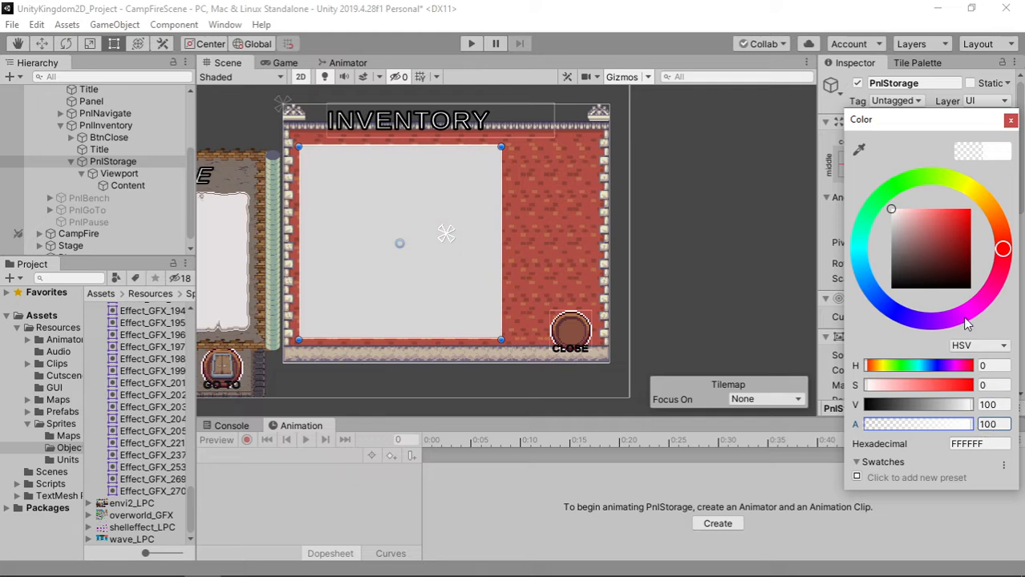
click(1010, 119)
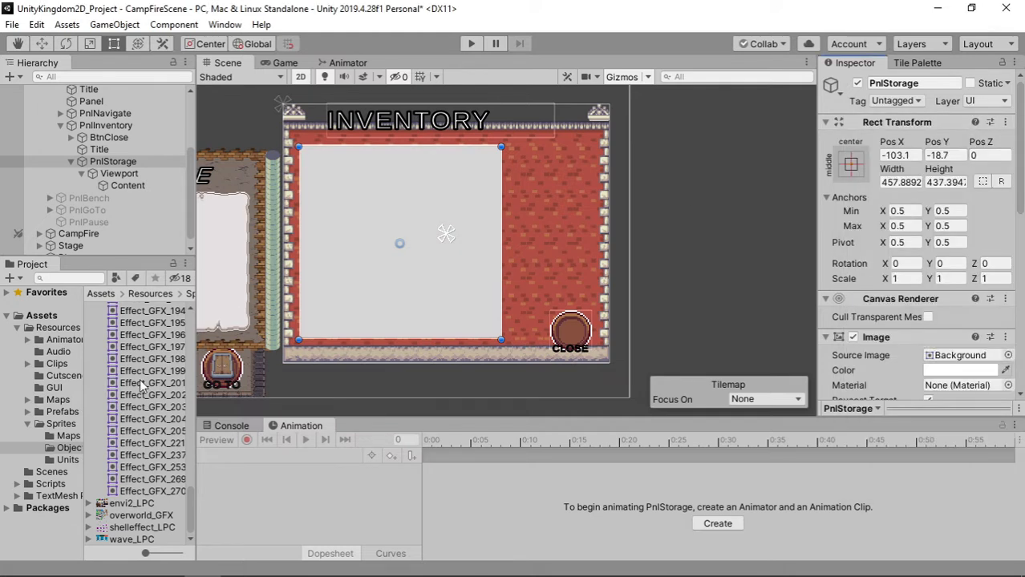
Assign the white rounded-square sprite Effect_GFX_186 as the source image of PnlStorage
drag(146, 554, 164, 555)
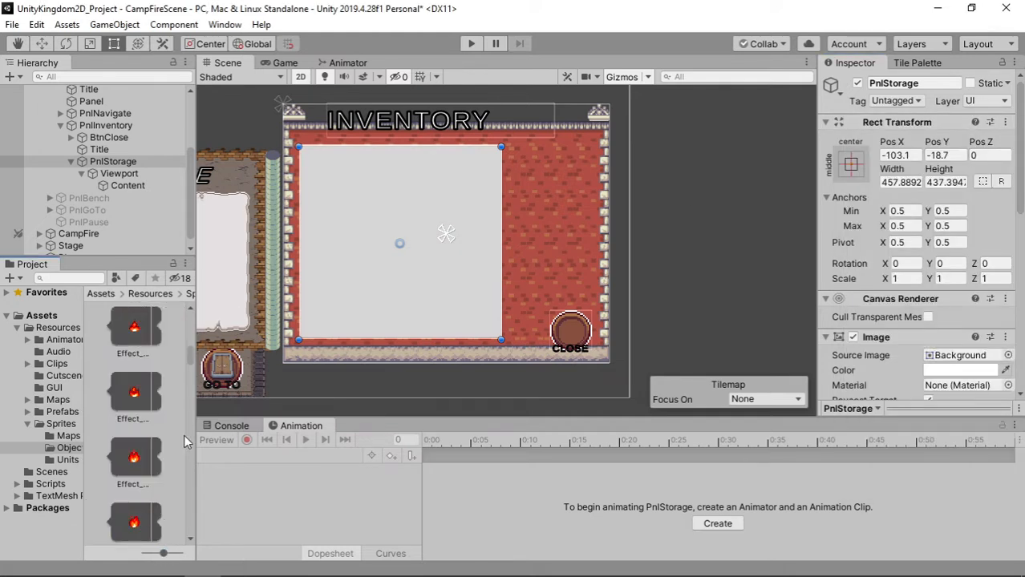
scroll(195, 353, down, 2)
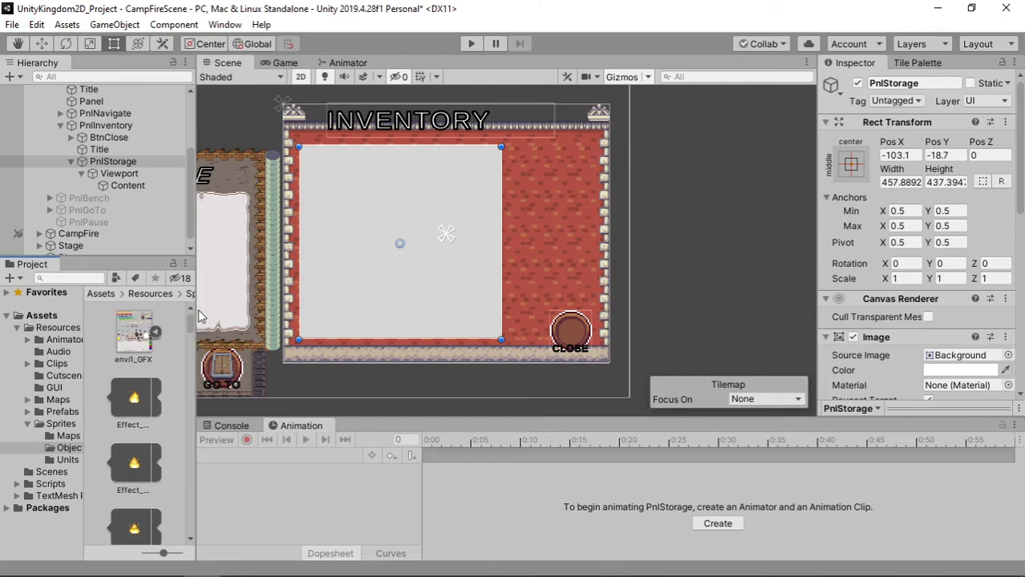
drag(193, 331, 184, 493)
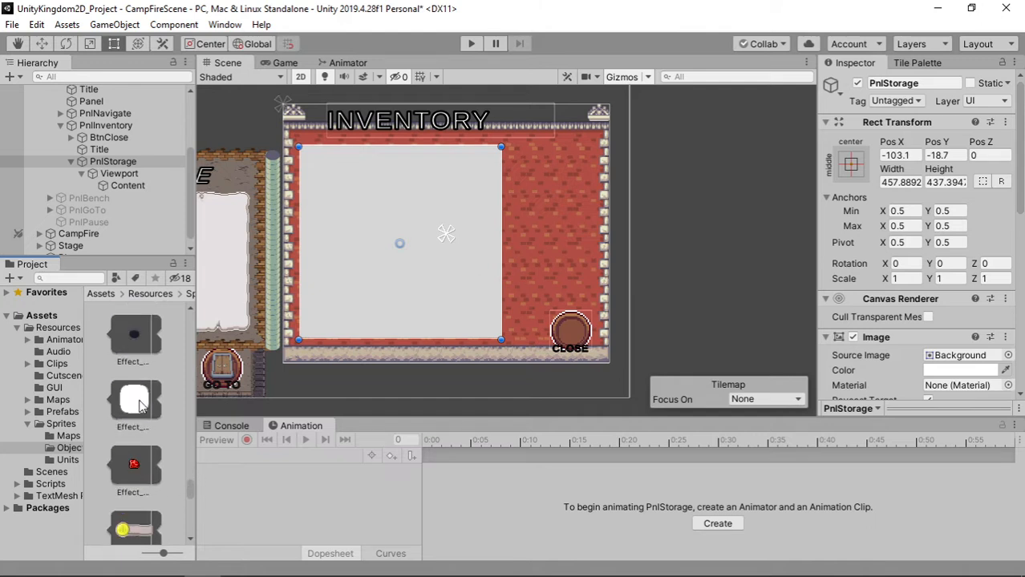
drag(140, 405, 915, 361)
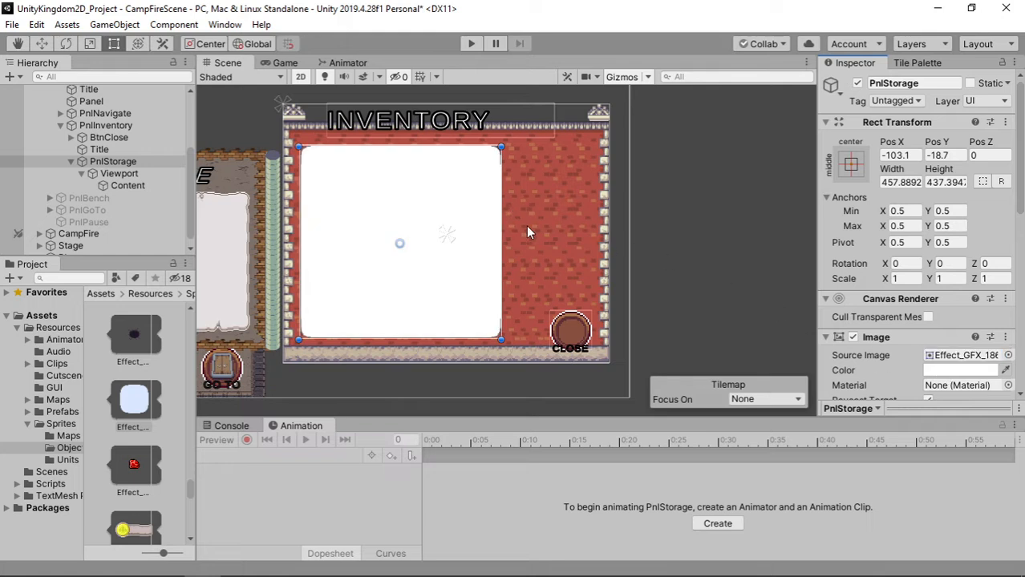
Widen PnlStorage to about 473 and set its anchor preset to top left
drag(501, 243, 507, 241)
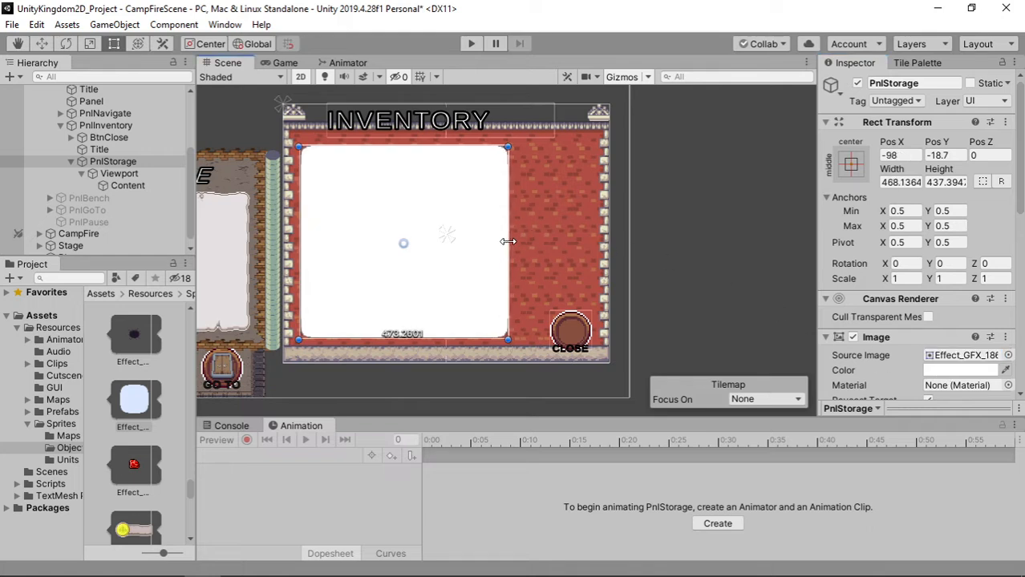
click(520, 273)
click(425, 249)
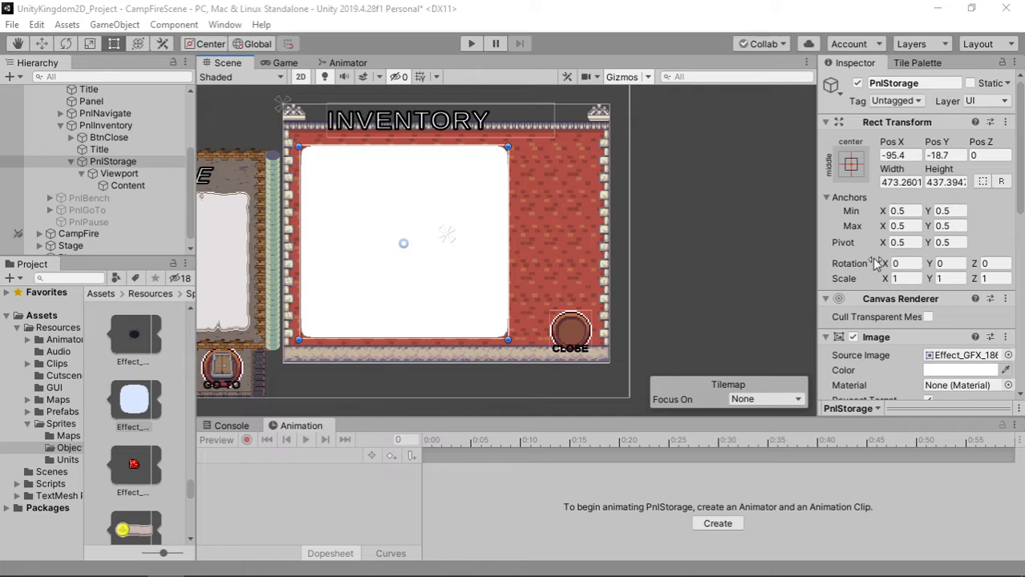
click(847, 167)
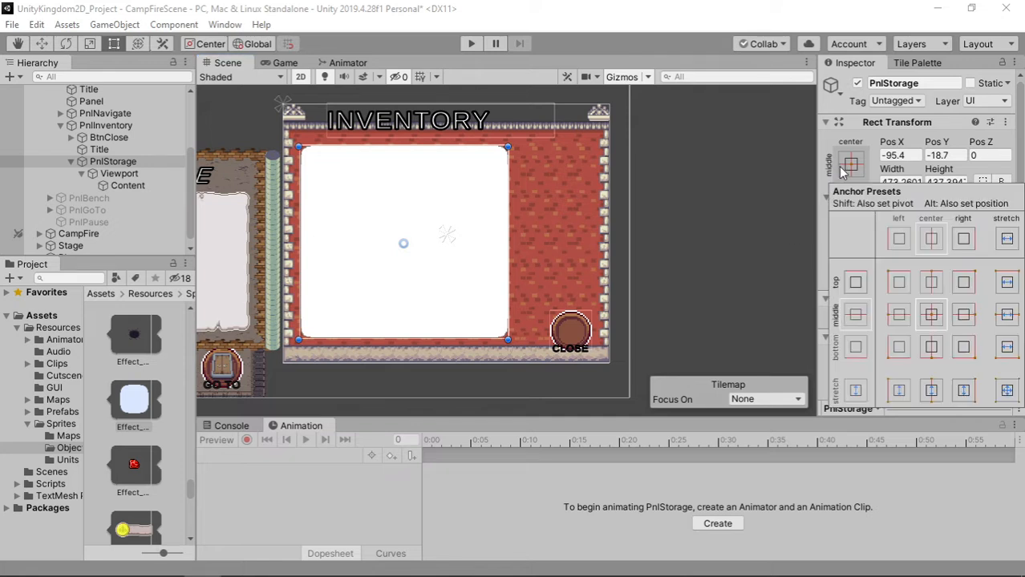
click(898, 286)
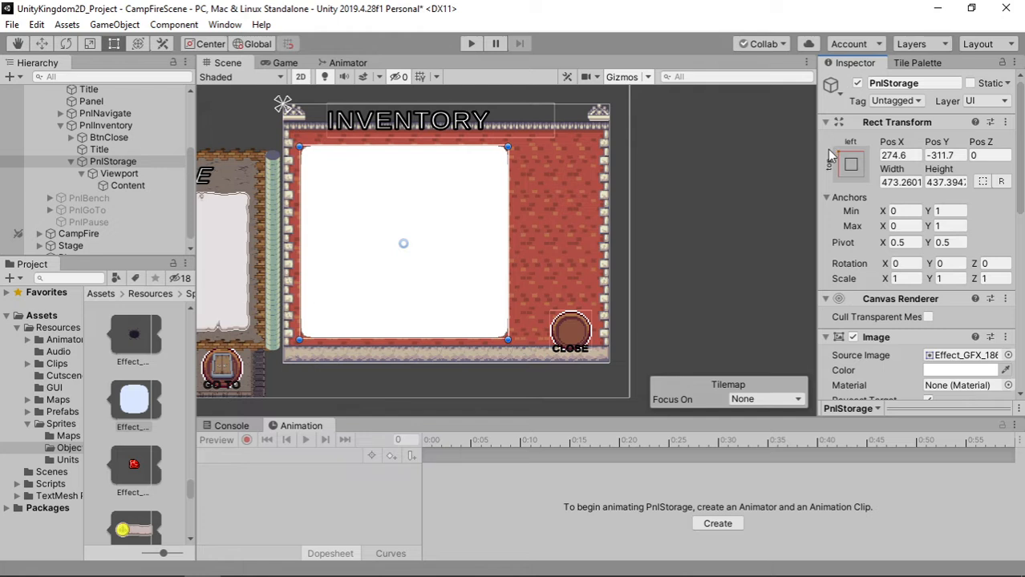
Clear the missing horizontal and vertical scrollbar references in PnlStorage's Scroll Rect
scroll(896, 172, down, 3)
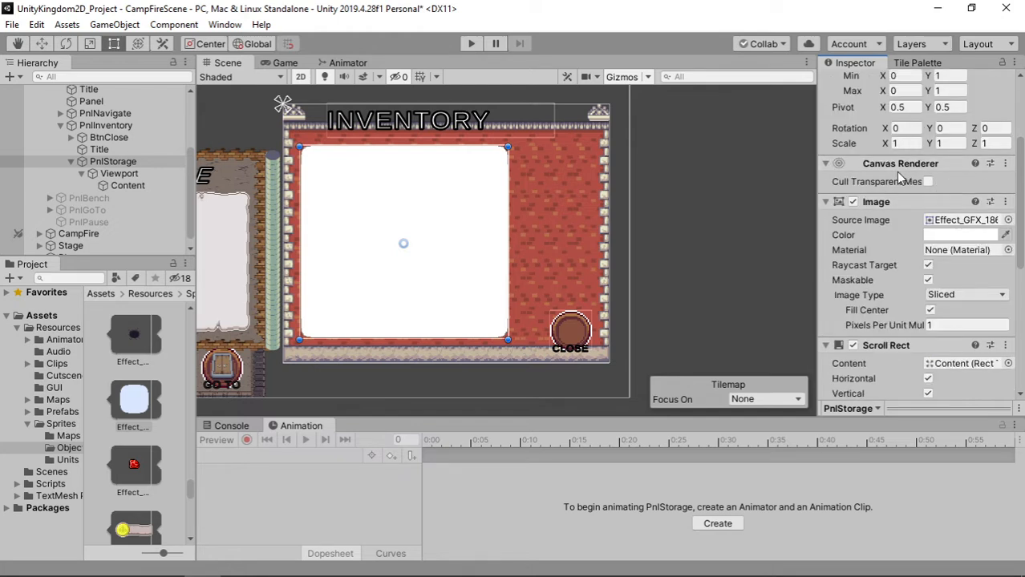
scroll(896, 172, down, 3)
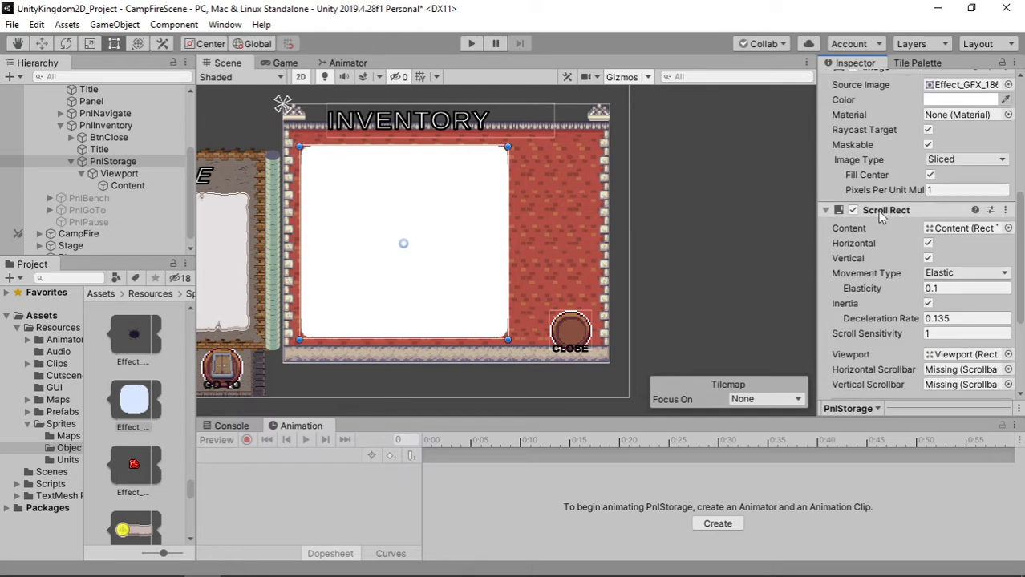
scroll(965, 233, down, 3)
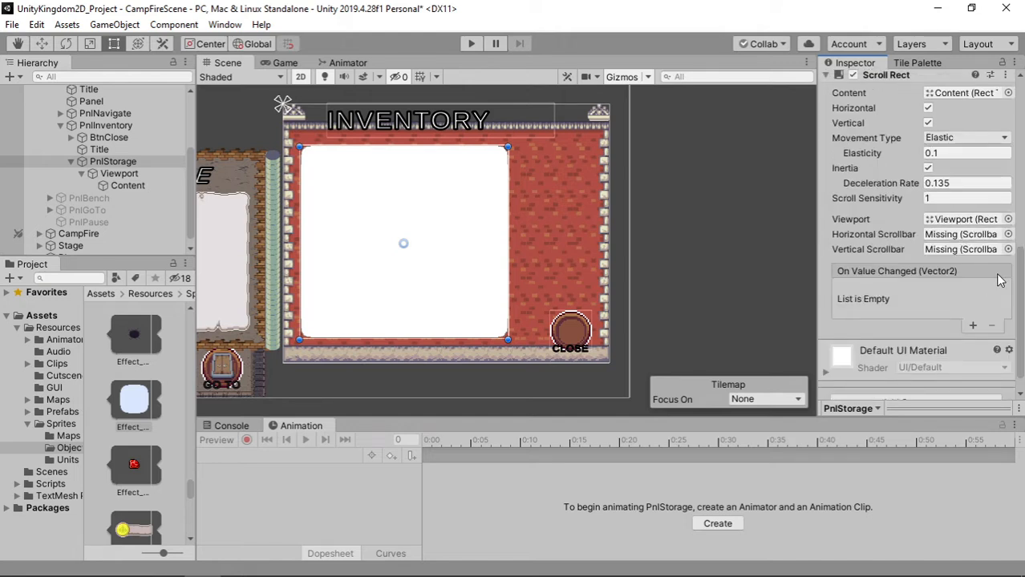
click(939, 237)
key(Delete)
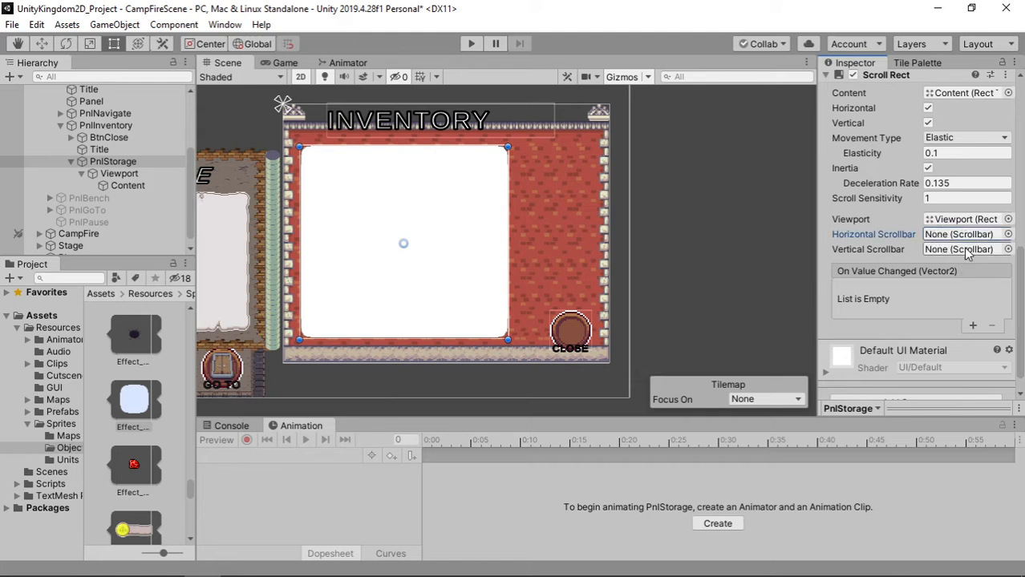
Disable horizontal scrolling in PnlStorage's Scroll Rect and dismiss the Java update notification
scroll(968, 261, up, 4)
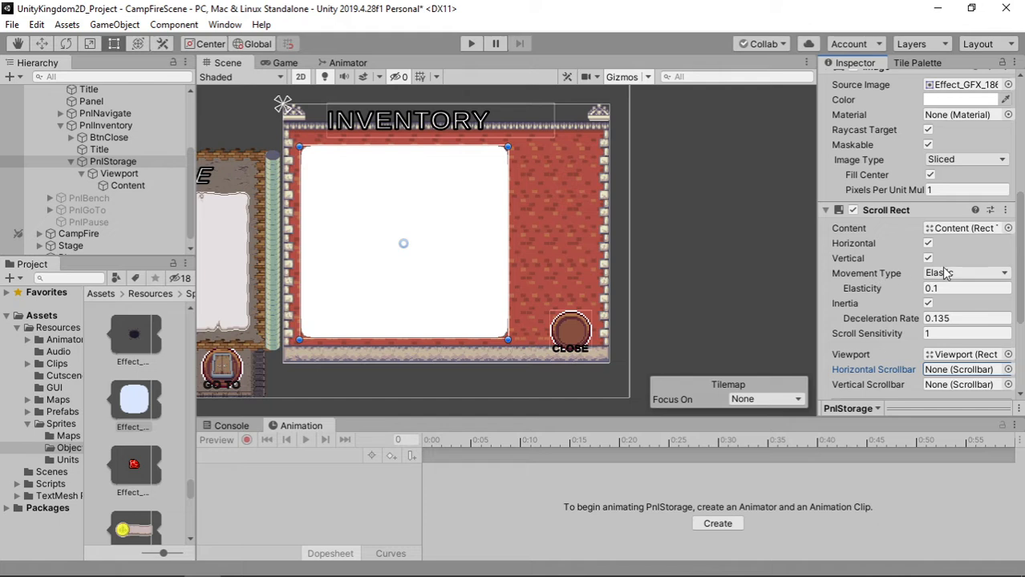
click(928, 243)
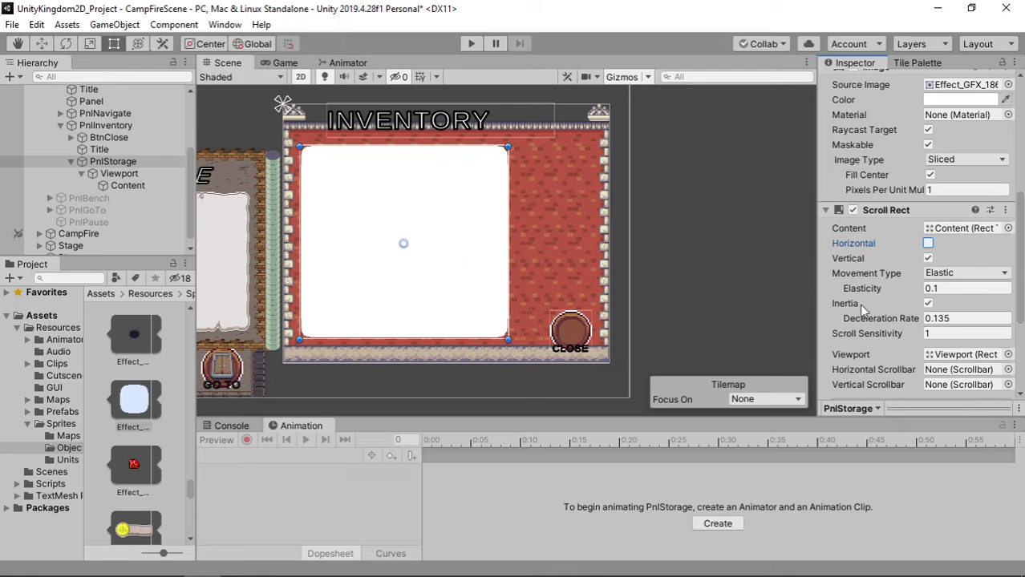
scroll(862, 313, down, 3)
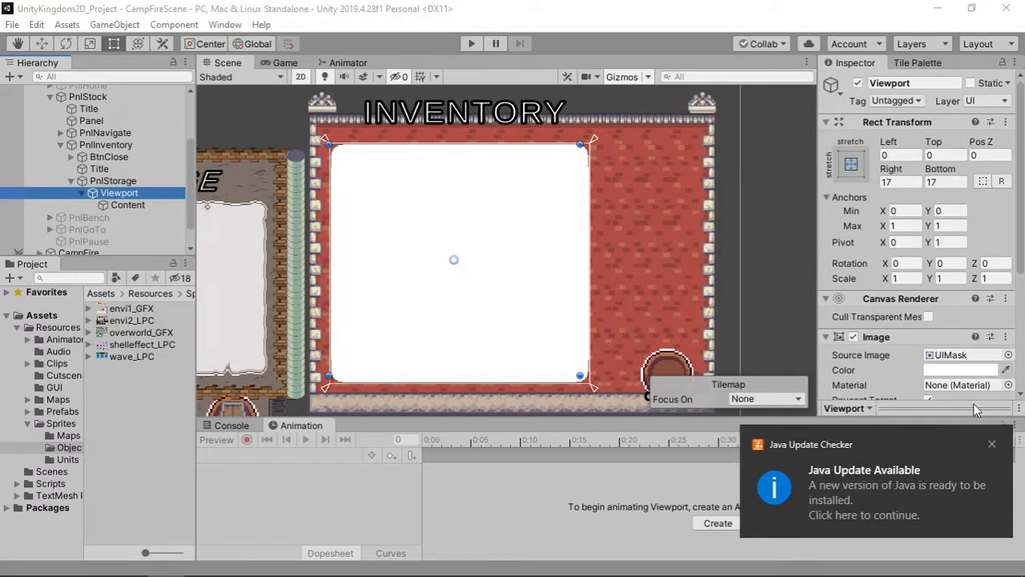
click(992, 444)
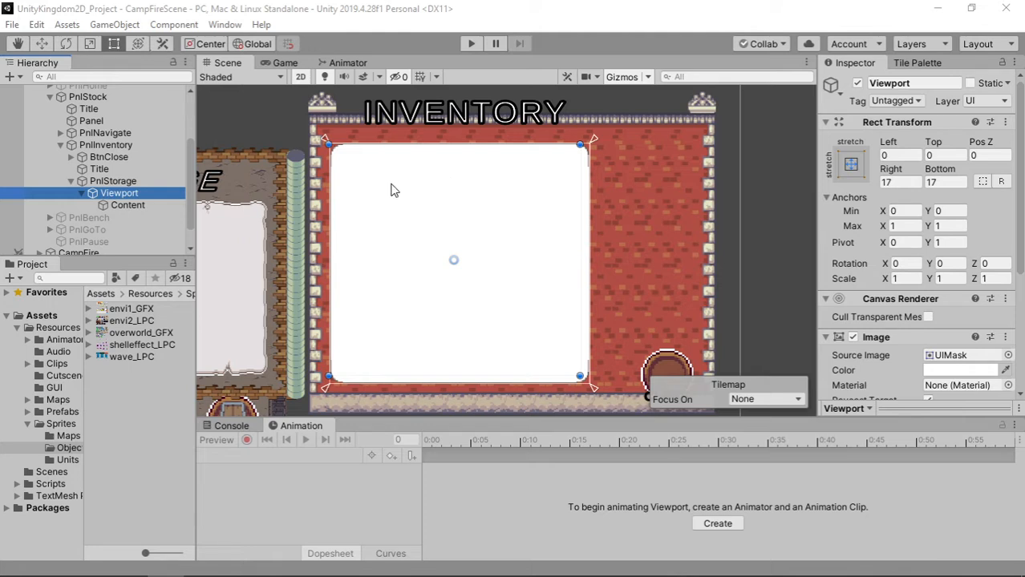
click(145, 147)
right_click(145, 147)
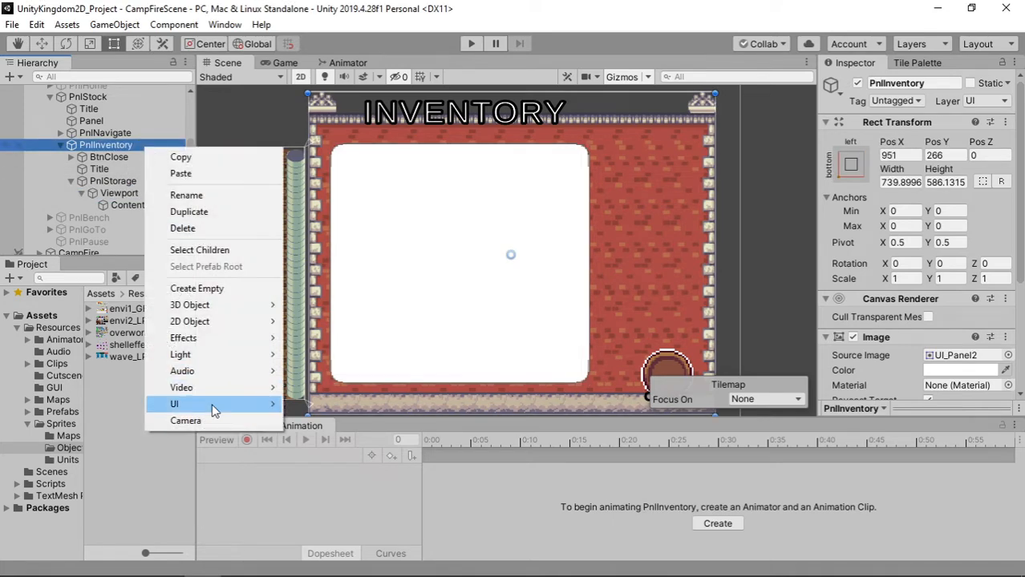
mouse_move(214, 411)
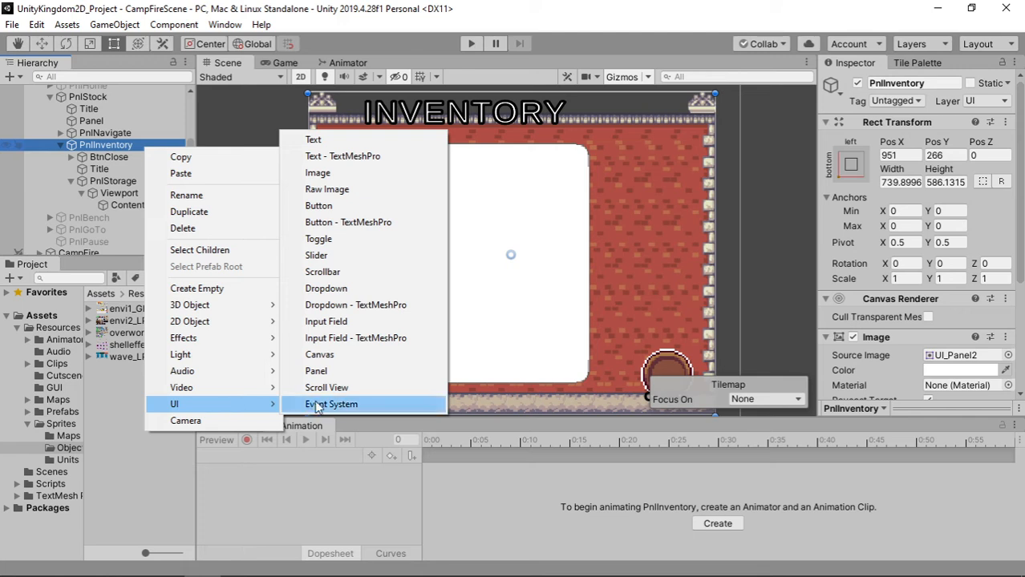
click(361, 359)
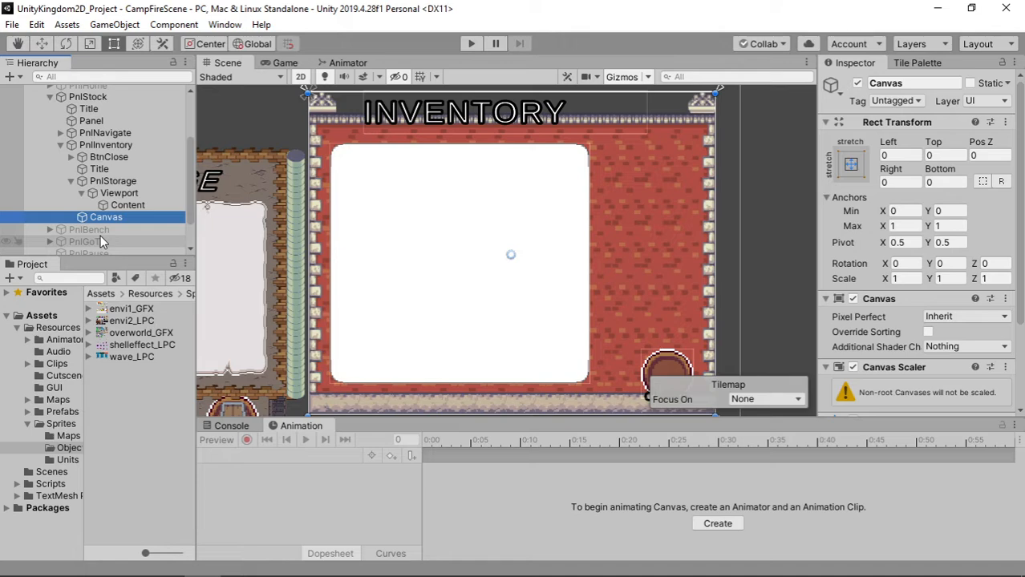
key(ctrl+z)
Add a UI Panel as a child of PnlInventory
right_click(124, 146)
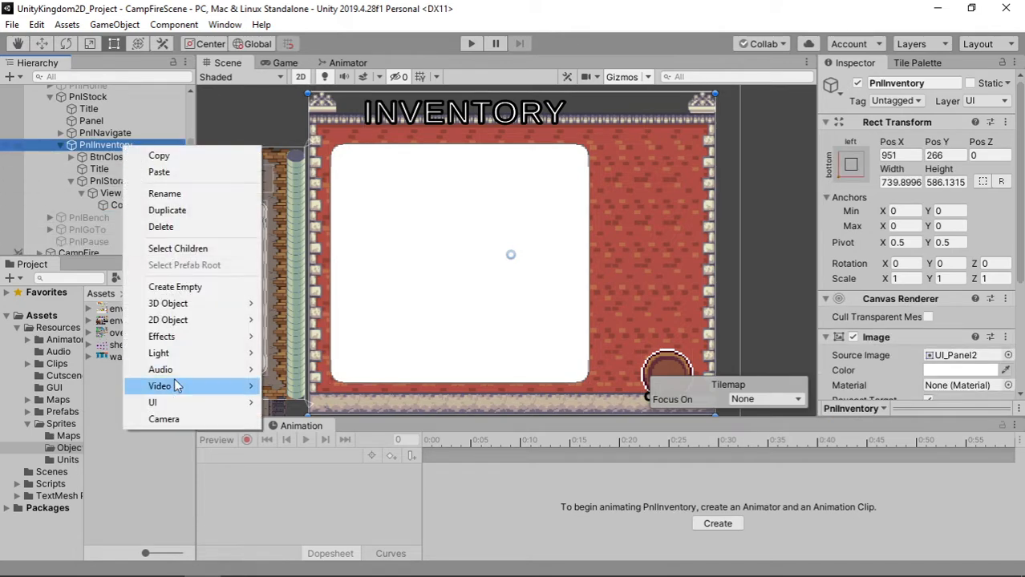
mouse_move(178, 403)
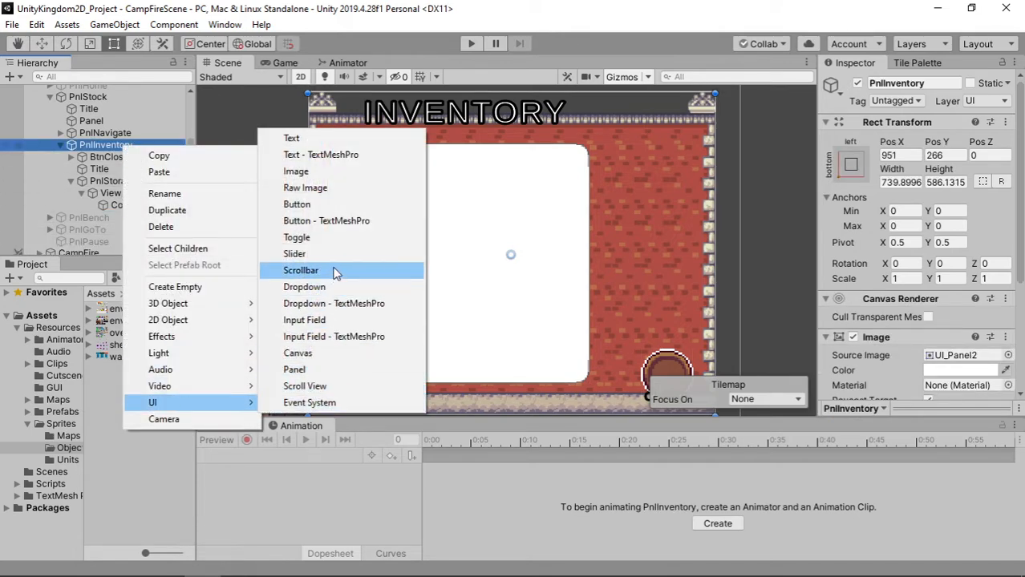
click(327, 372)
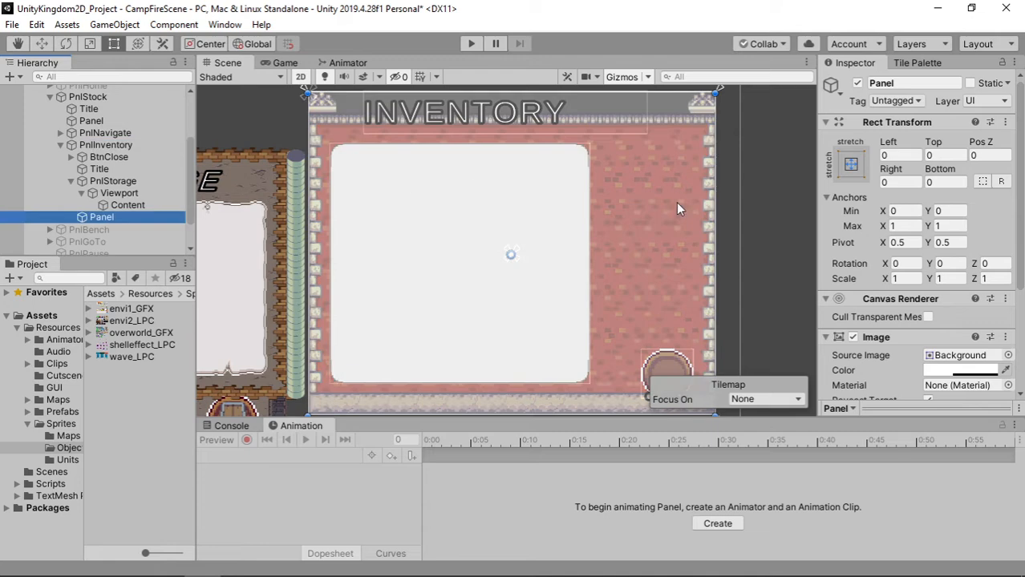
Set the new Panel's image color to gray 858585 with an alpha of 100
click(953, 371)
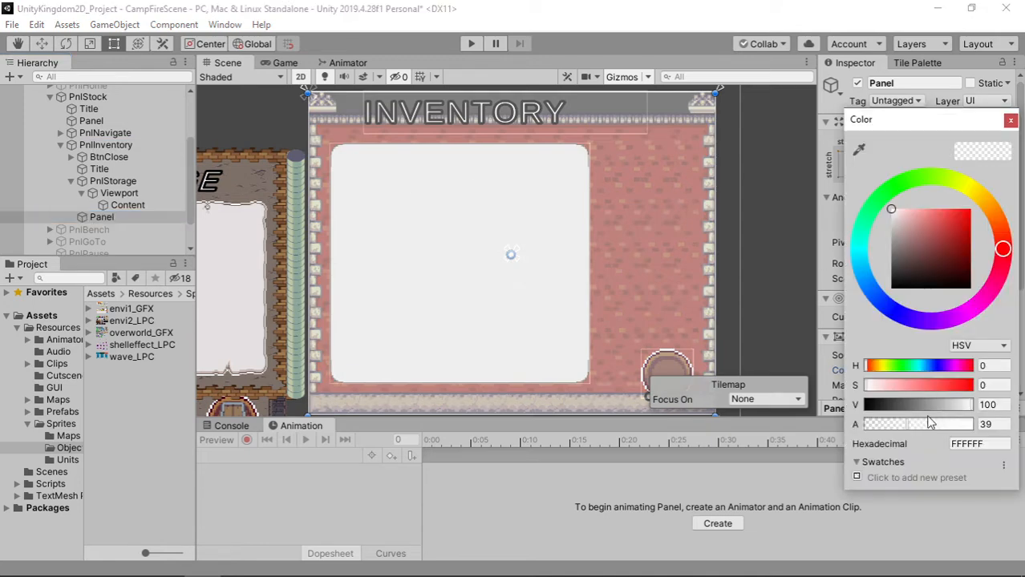
drag(923, 424, 1003, 431)
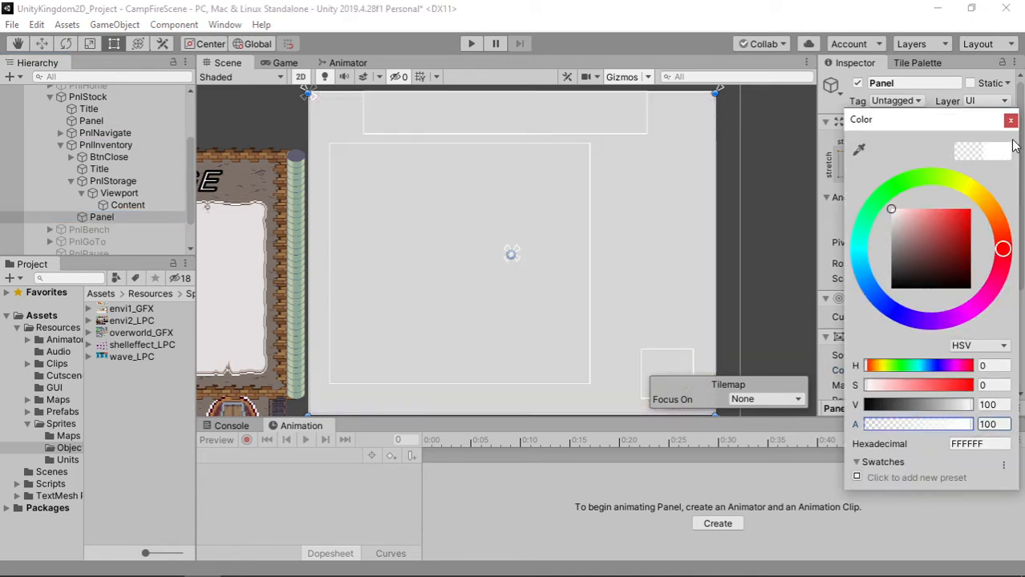
click(1010, 119)
click(961, 370)
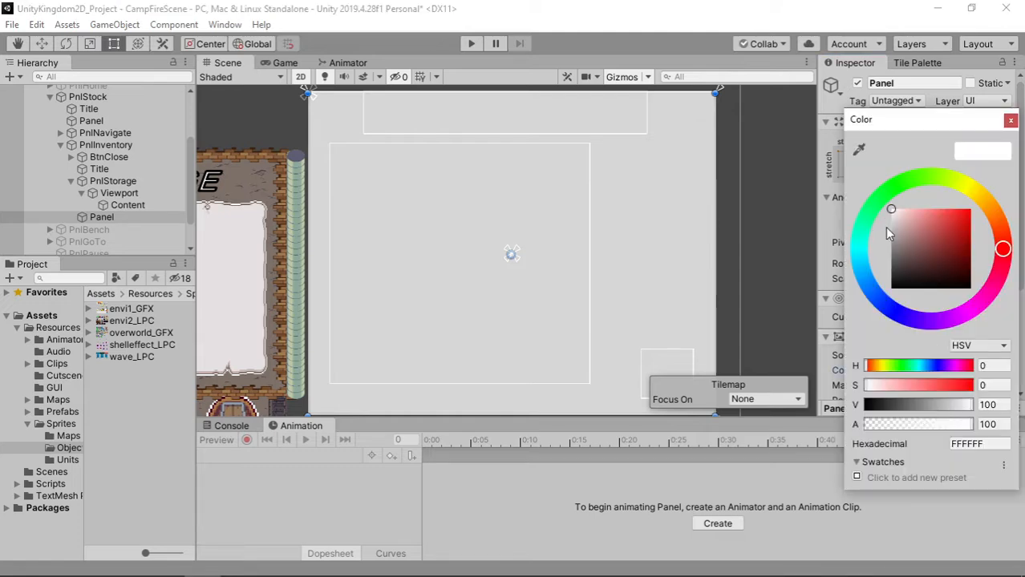
click(893, 244)
drag(897, 252, 890, 247)
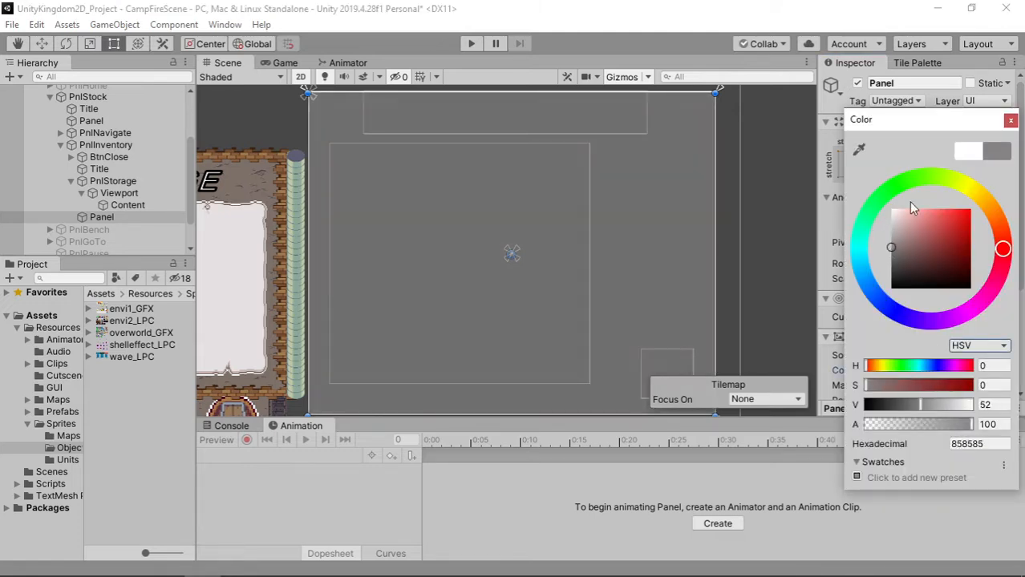
click(1010, 119)
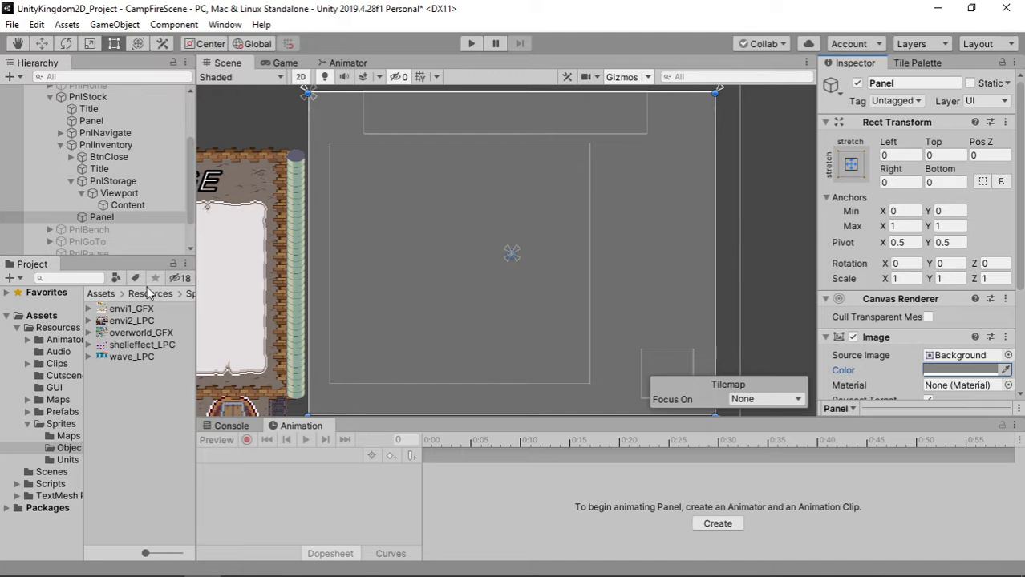
Assign the rounded-square sprite Effect_GFX_186 from envi1_GFX as the new Panel's source image
click(88, 308)
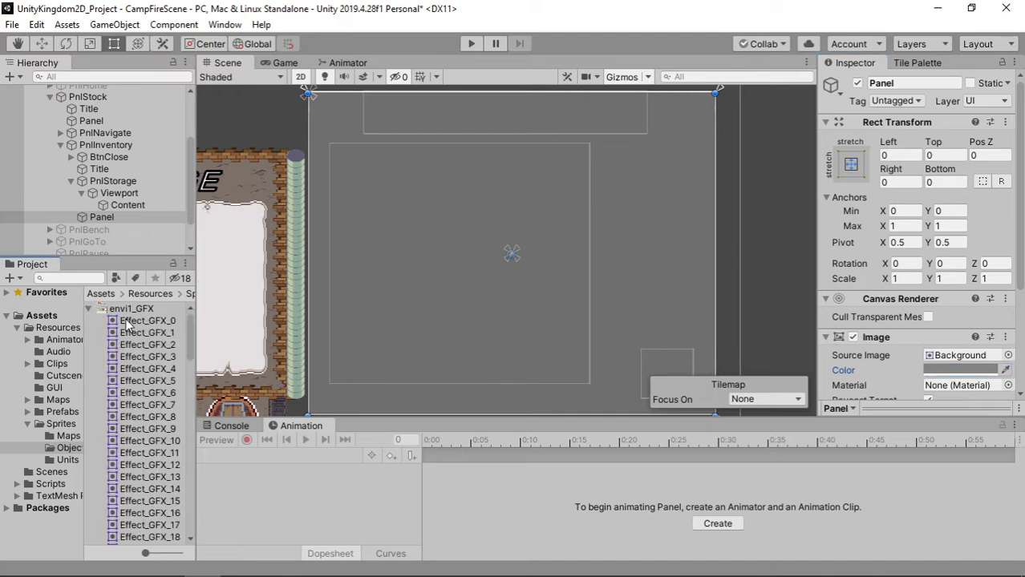
drag(146, 553, 160, 553)
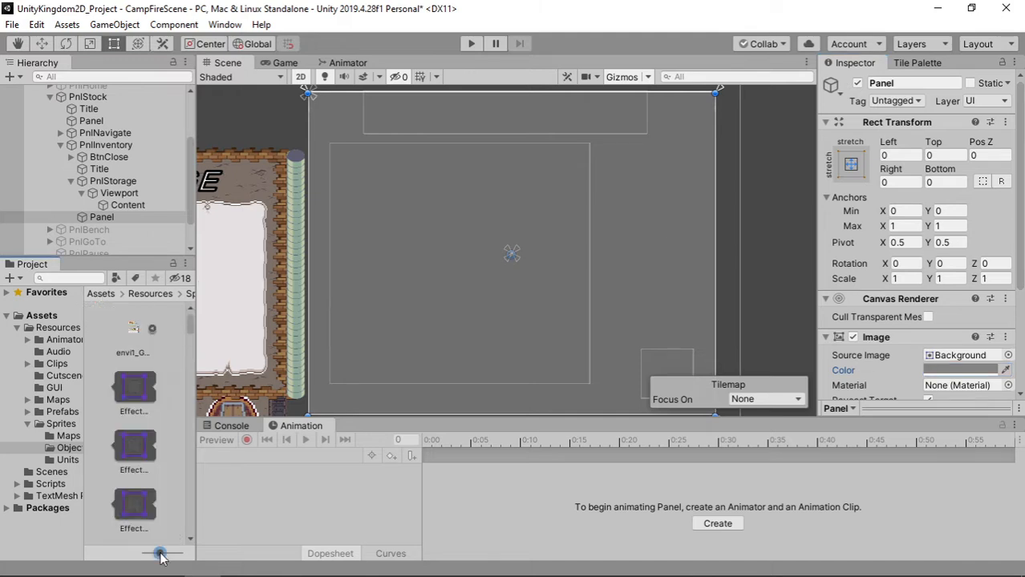
drag(191, 324, 179, 486)
drag(135, 446, 980, 271)
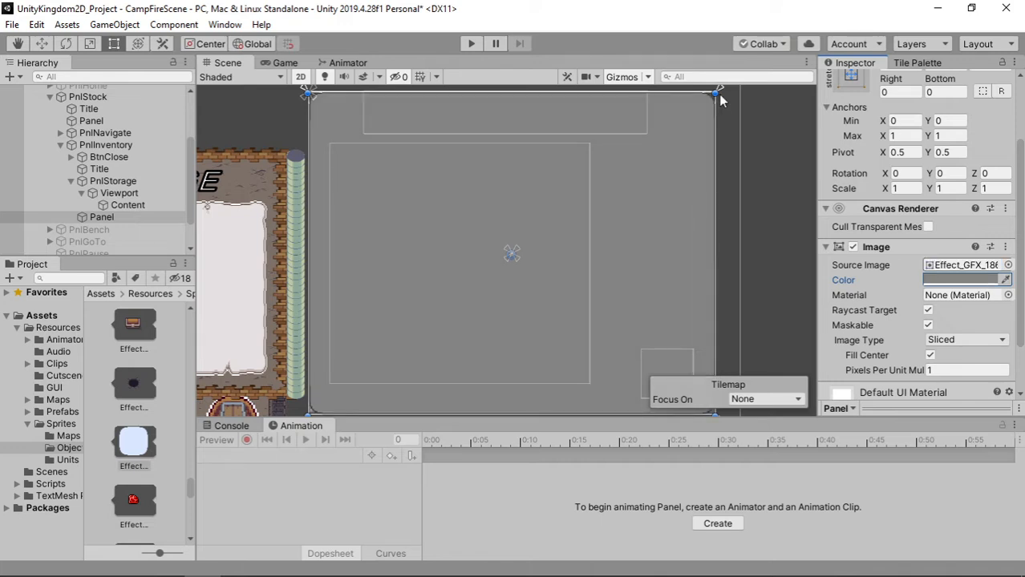
Shrink the new Panel to a small square and place it in the upper-left corner of the white storage area
drag(716, 95, 412, 330)
drag(350, 359, 378, 172)
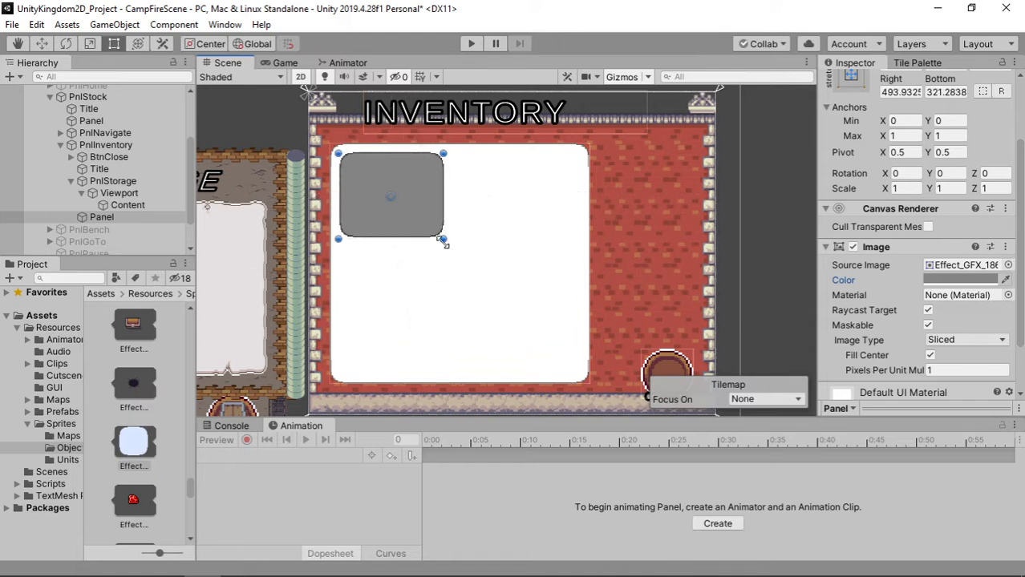
drag(441, 241, 395, 208)
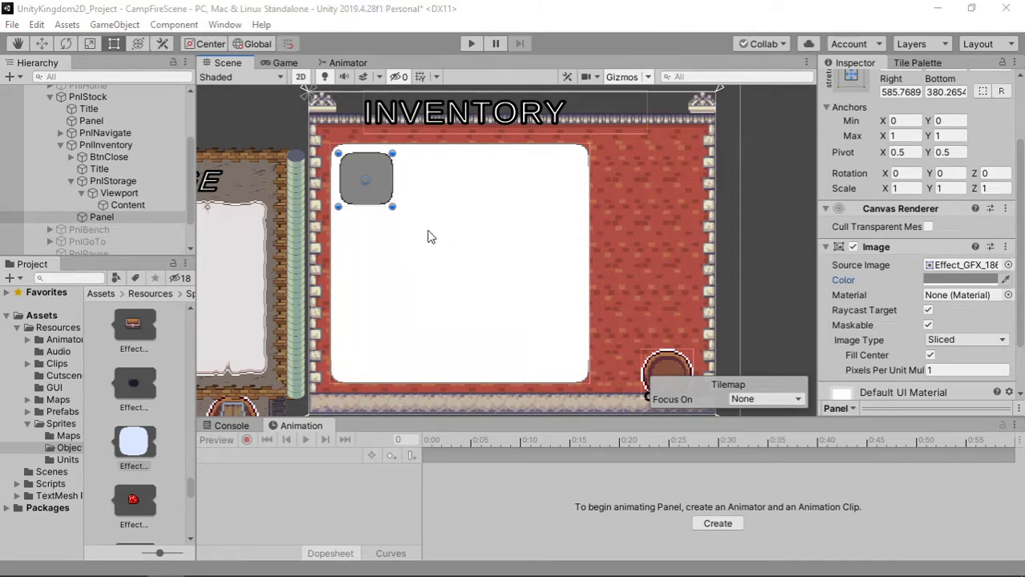
scroll(349, 230, up, 4)
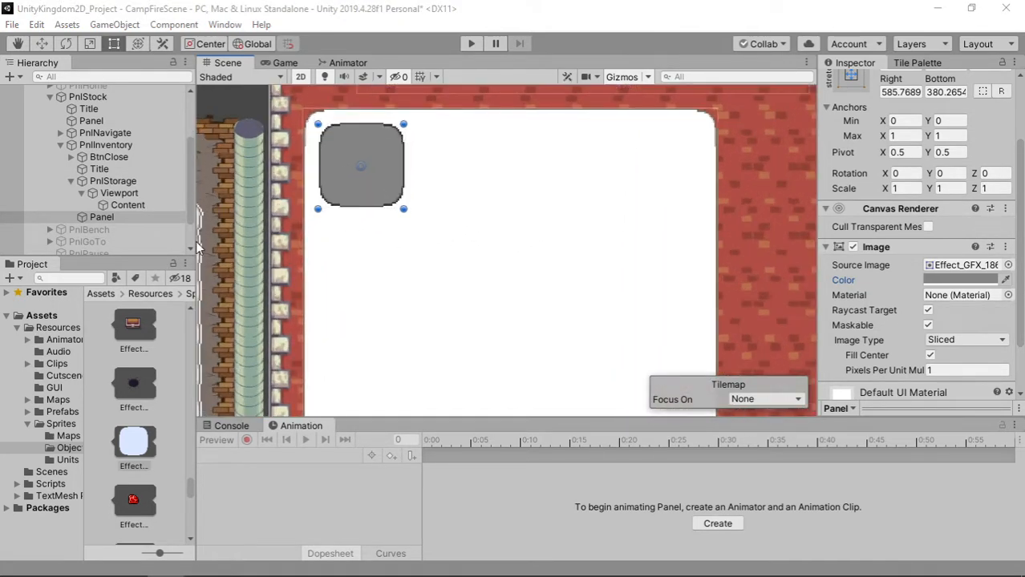
Rename the Panel under PnlInventory as PnlItem
click(128, 216)
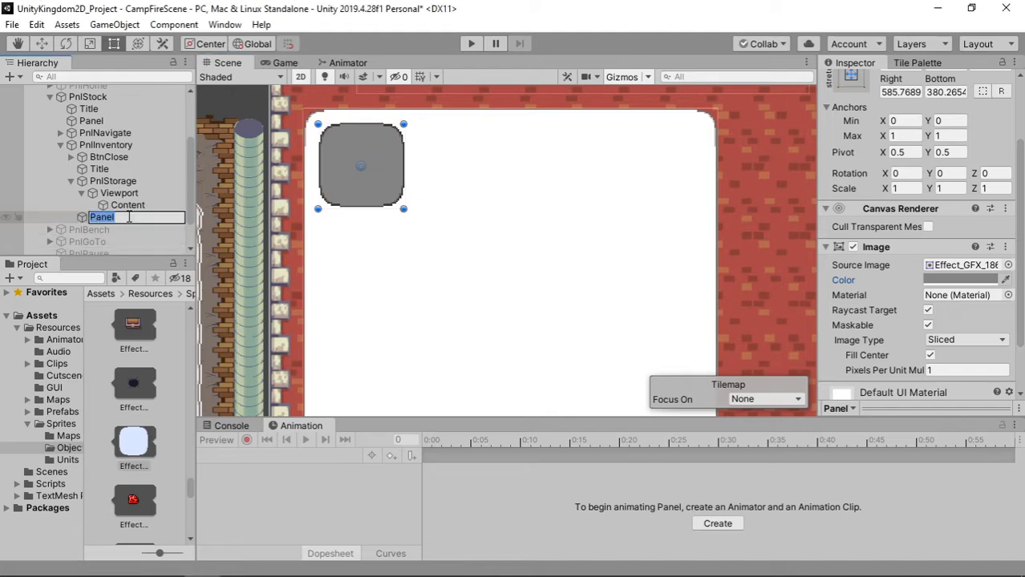
text(PnlItem)
key(Return)
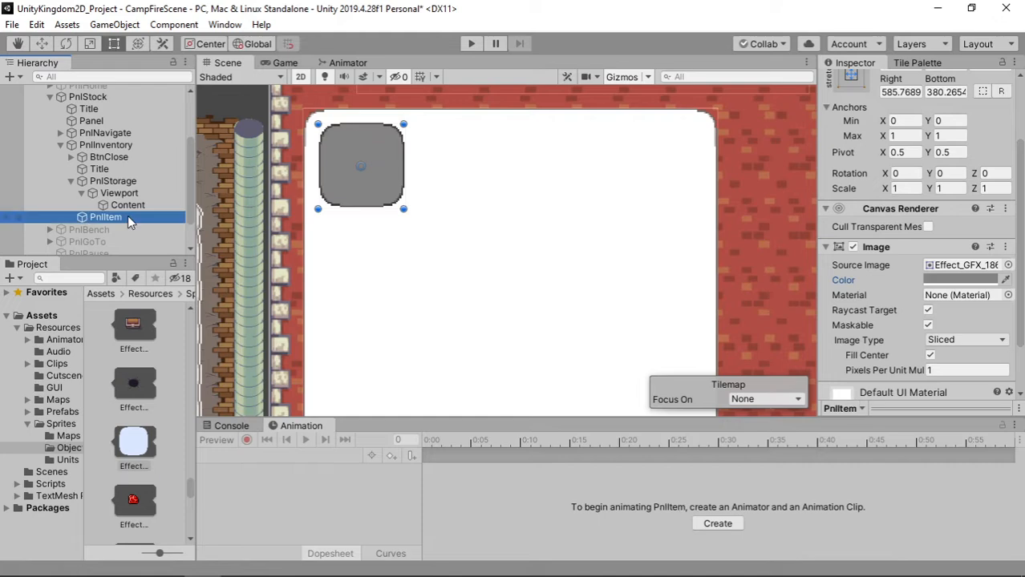
Add a UI Image and a TextMeshPro text as children of PnlItem
right_click(127, 216)
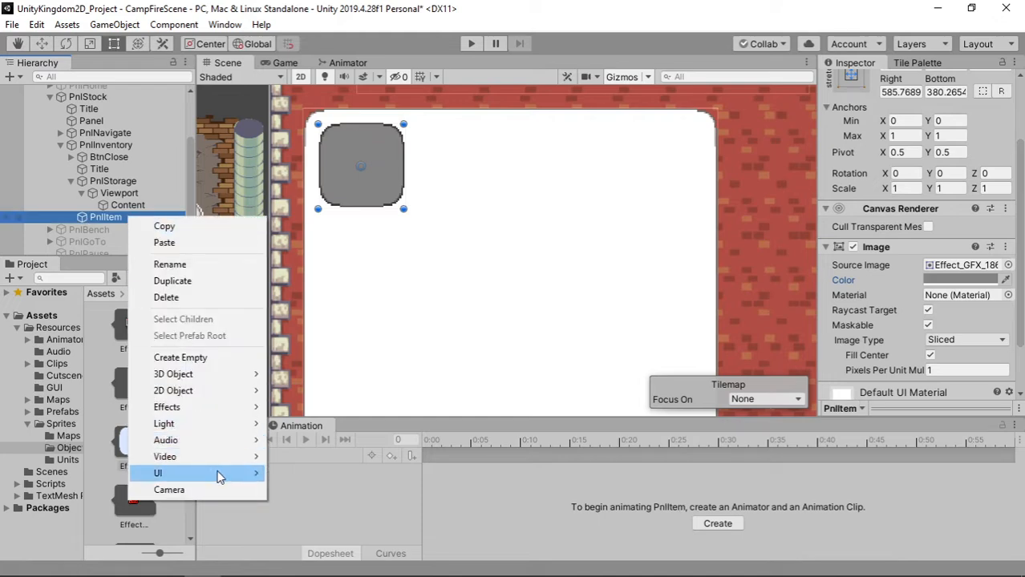
mouse_move(220, 477)
click(317, 241)
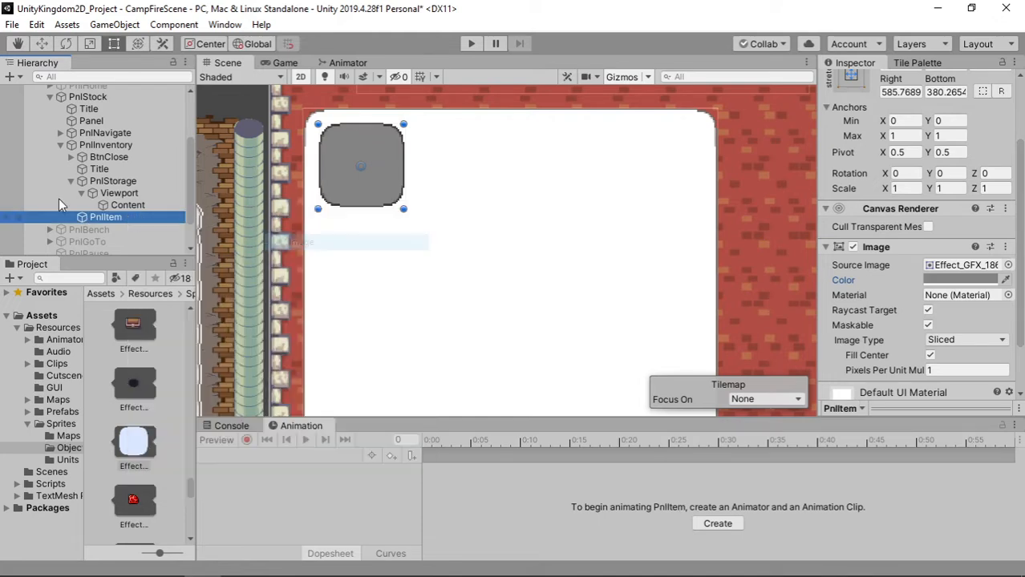
right_click(116, 216)
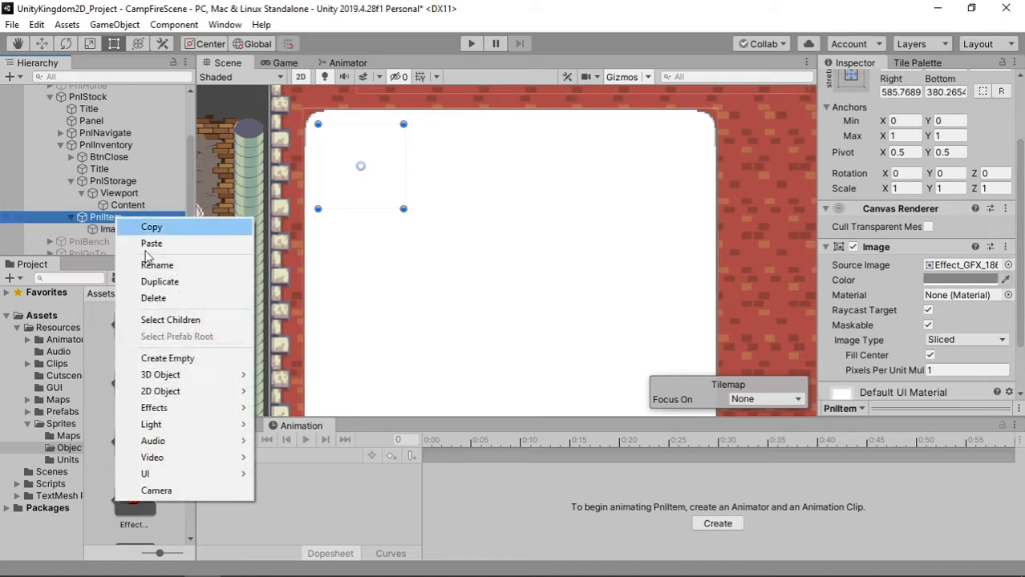
mouse_move(213, 473)
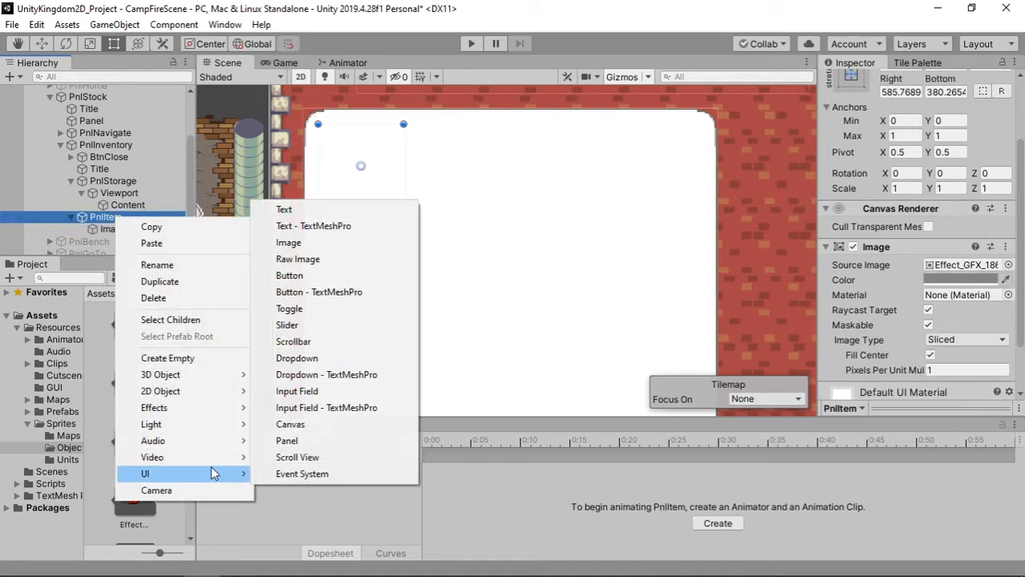
click(348, 228)
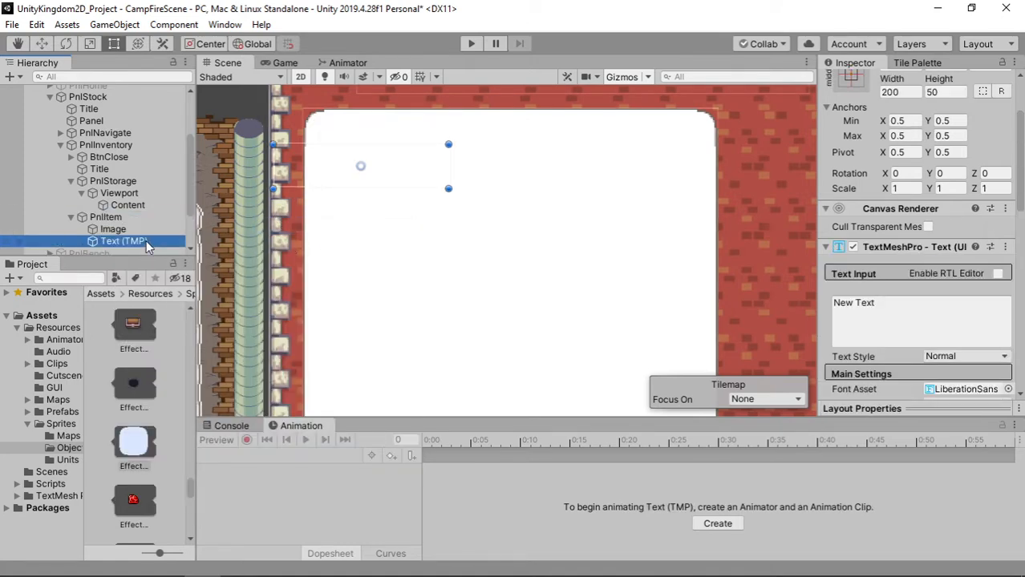
Rename PnlItem's text child as TxtQty and its image child as ImgItem
scroll(146, 239, down, 2)
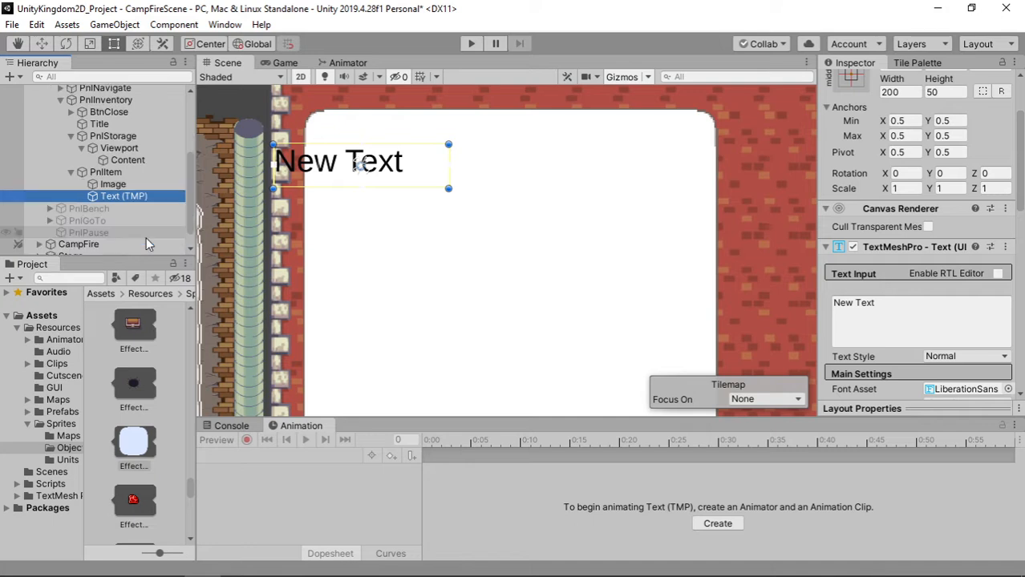
click(140, 197)
text(TxtQty)
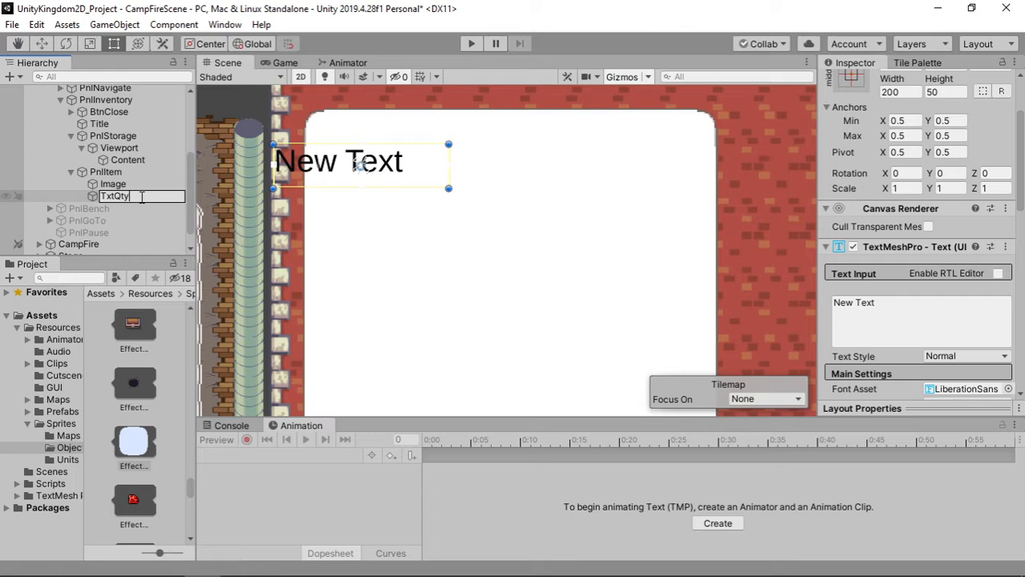
key(Return)
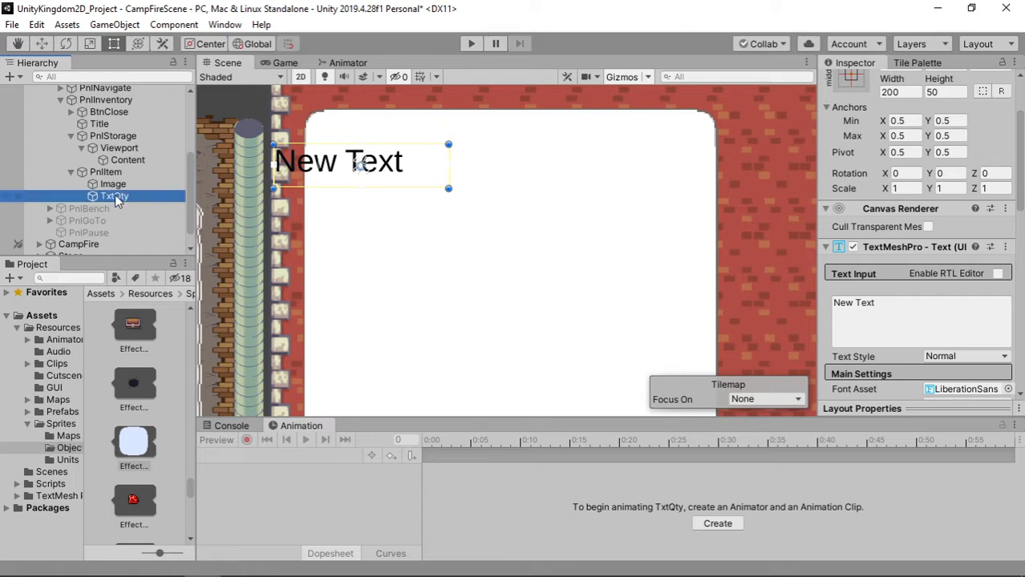
click(127, 186)
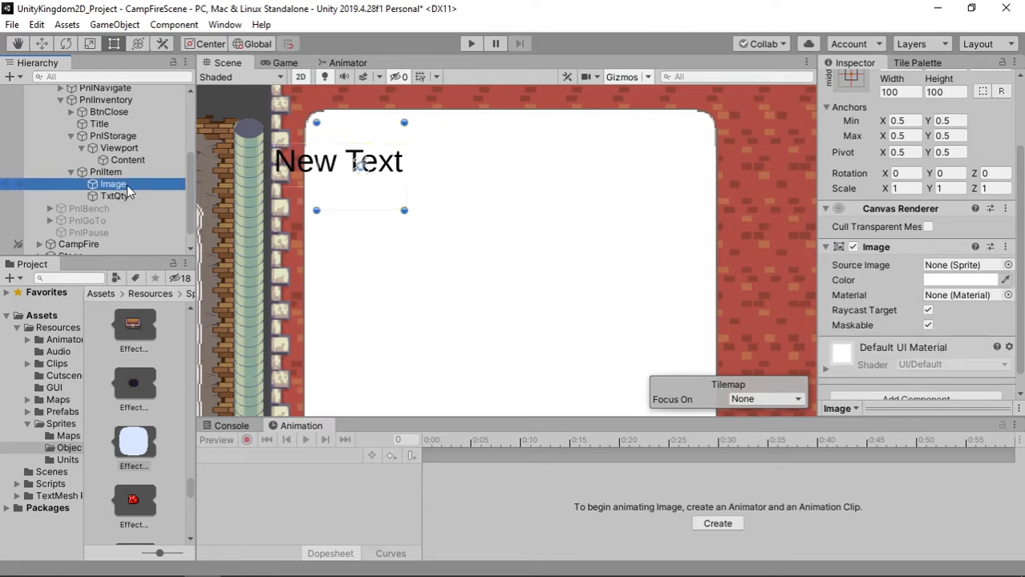
click(127, 188)
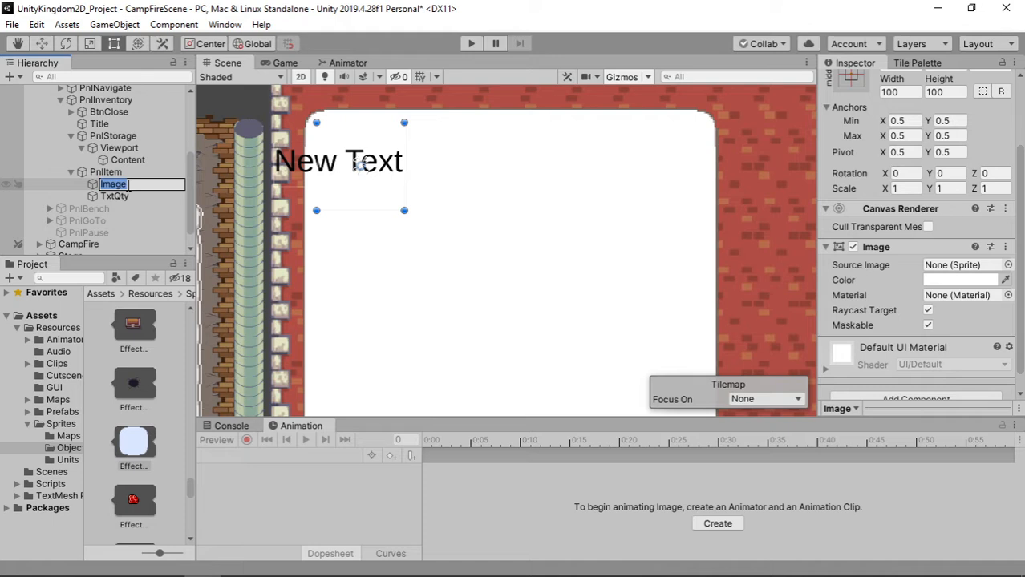
text(ImgItem)
key(Return)
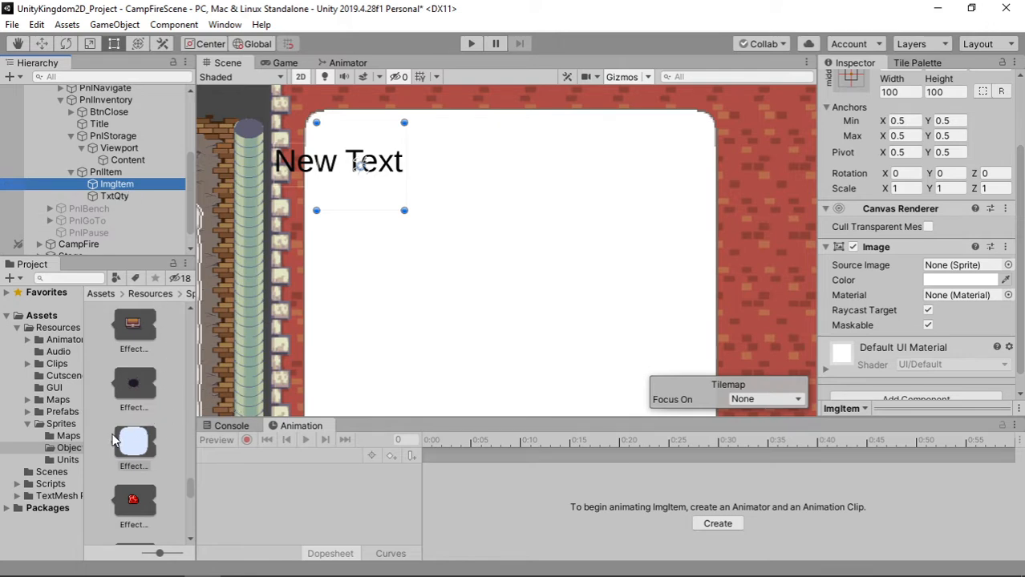
Assign the green gem sprite Effect_LPC_0 as ImgItem's source image
drag(192, 484, 189, 296)
click(152, 333)
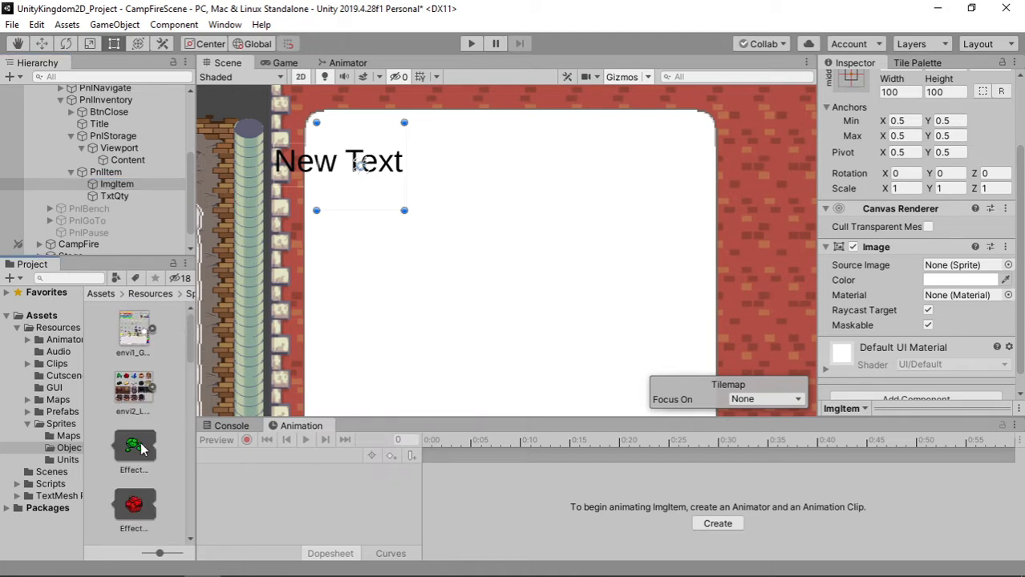
scroll(143, 450, down, 1)
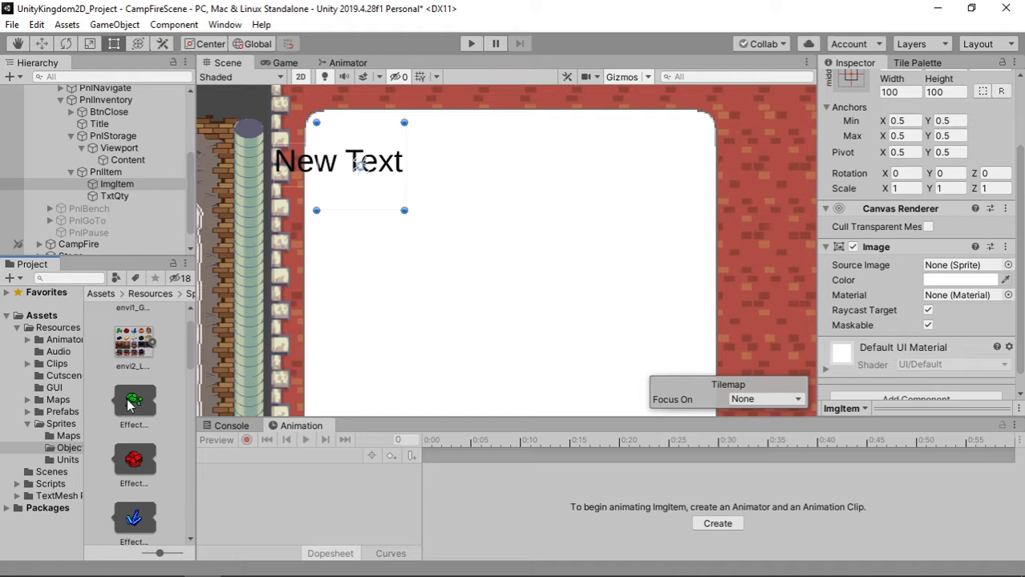
drag(129, 405, 935, 273)
Shrink ImgItem to about 80 by 78 so it sits centered inside the gray PnlItem square
scroll(353, 196, up, 3)
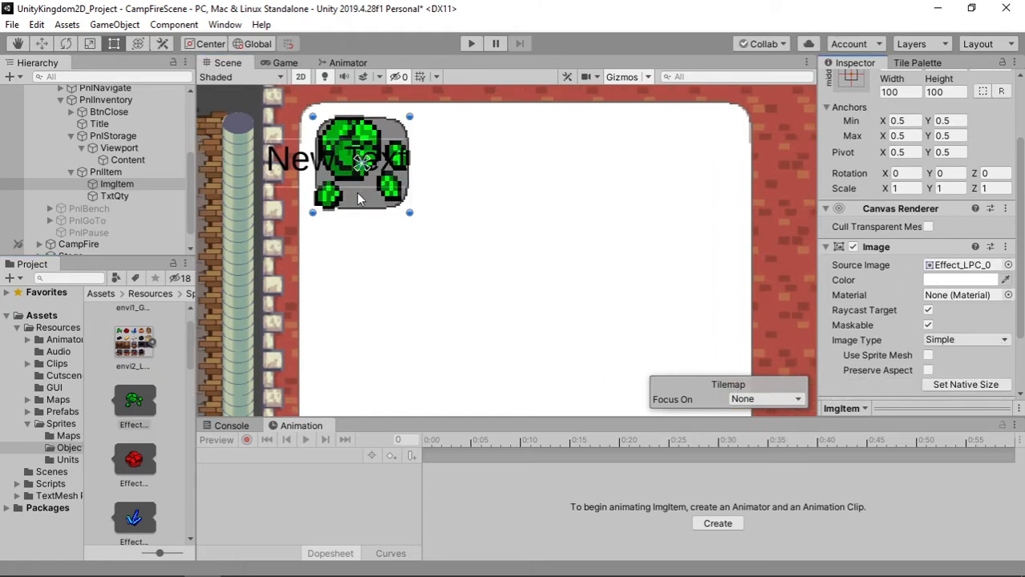
drag(316, 215, 328, 191)
drag(350, 117, 336, 128)
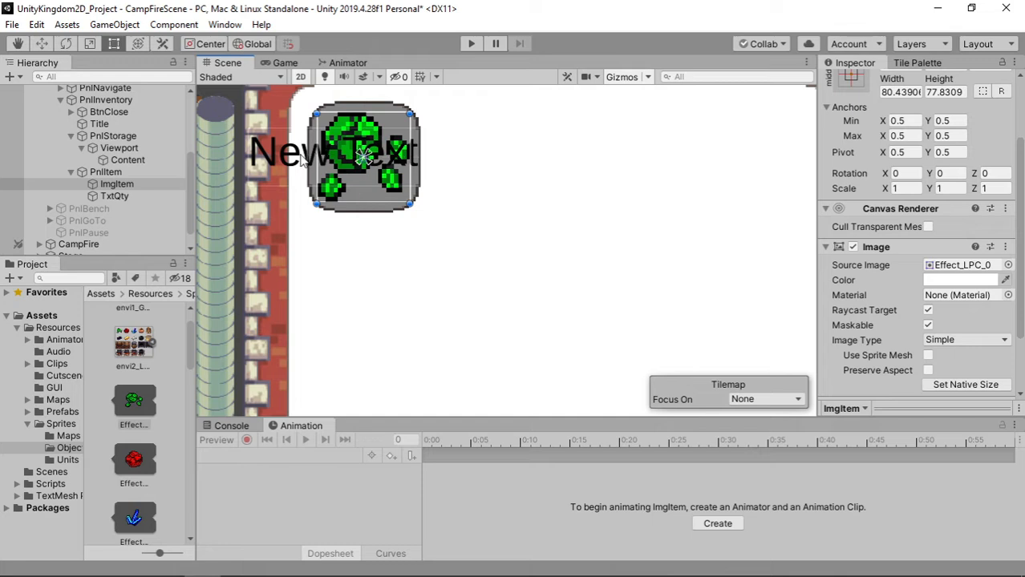
Apply the LiberationSans SDF 1 material preset and the bold font style to TxtQty
click(302, 158)
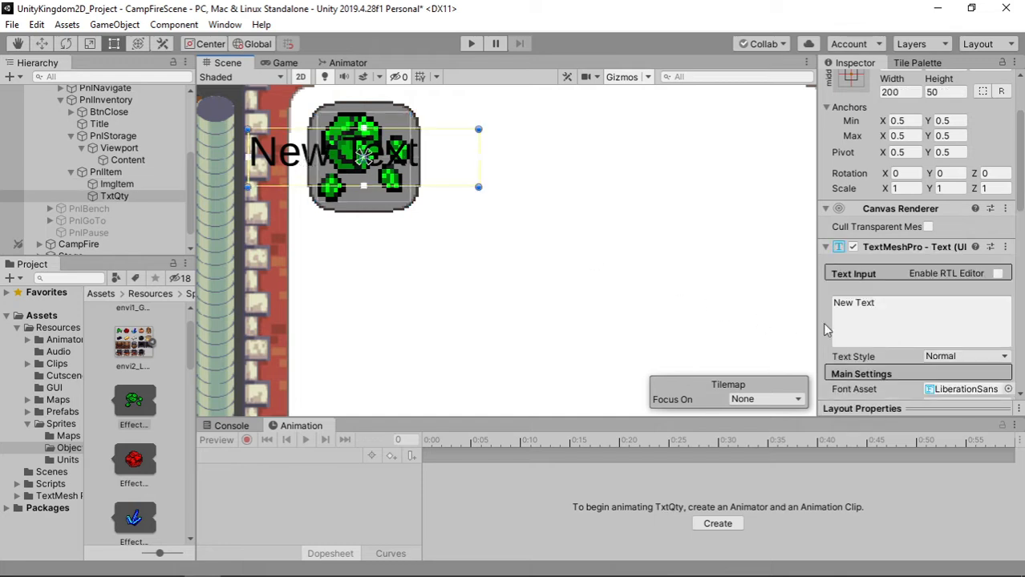
scroll(830, 345, down, 3)
click(931, 271)
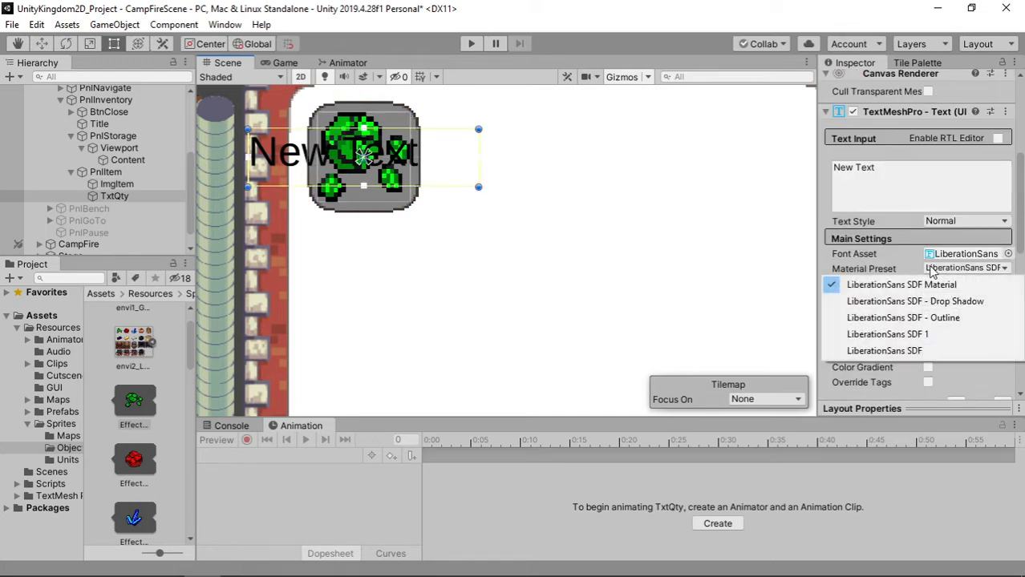
click(894, 334)
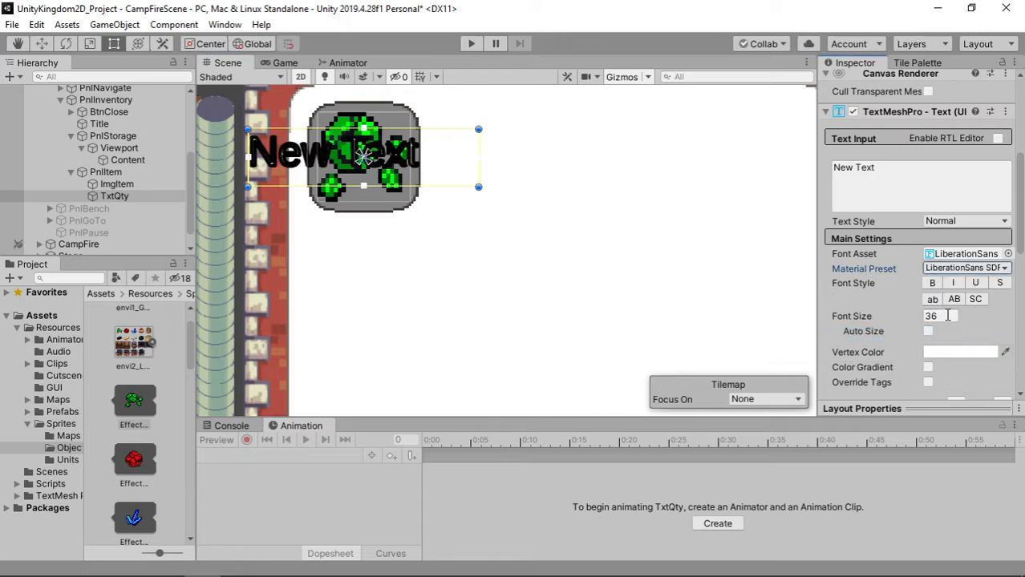
click(931, 283)
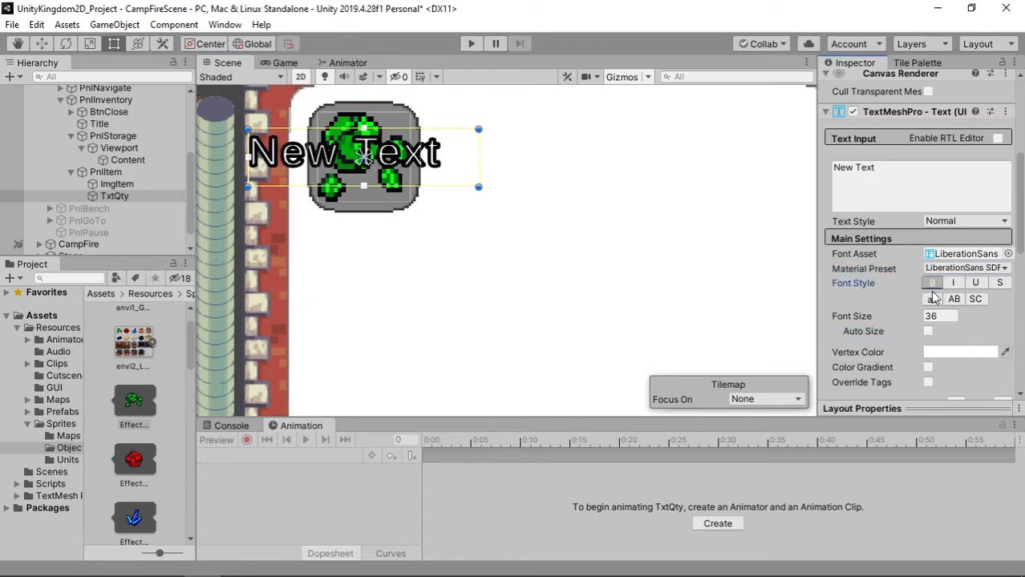
click(935, 318)
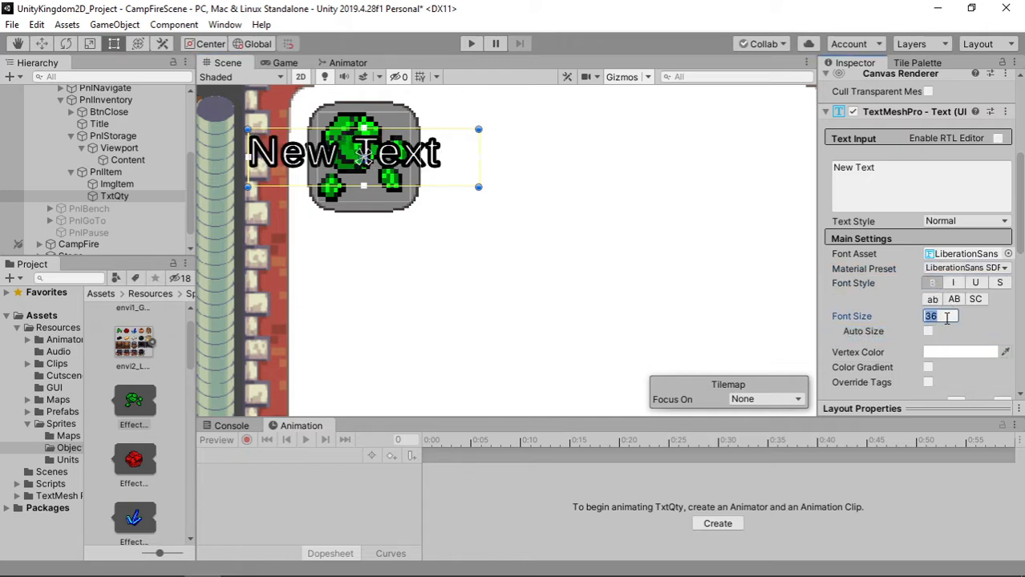
click(932, 283)
click(932, 283)
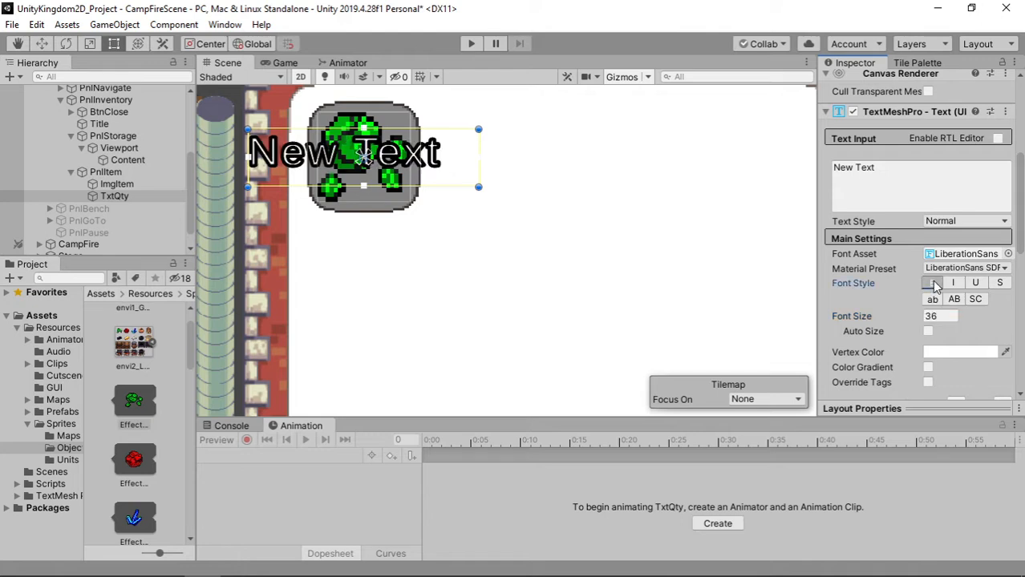
Set TxtQty's text to x999 and its font size to 30
click(931, 318)
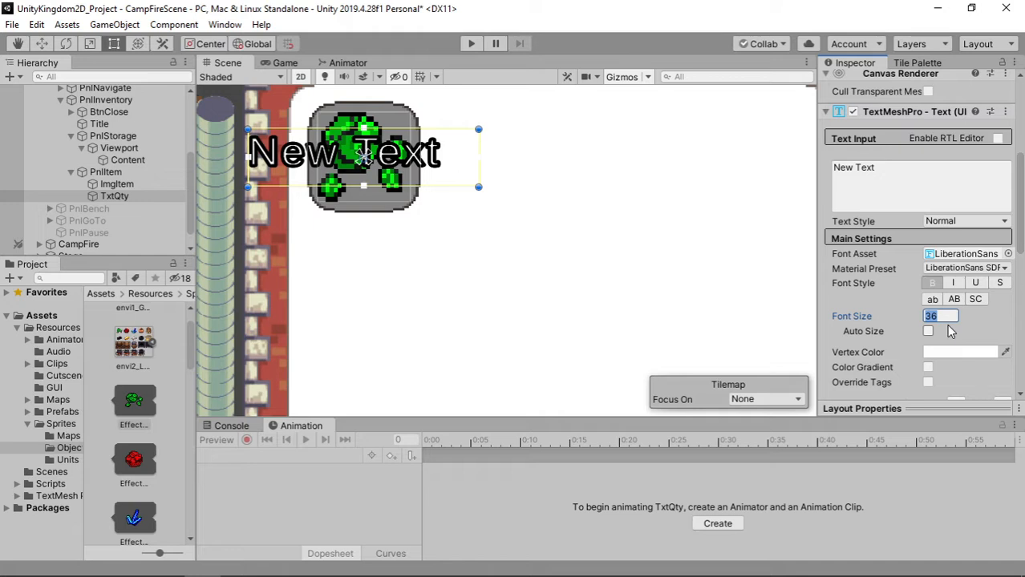
text(28)
click(889, 175)
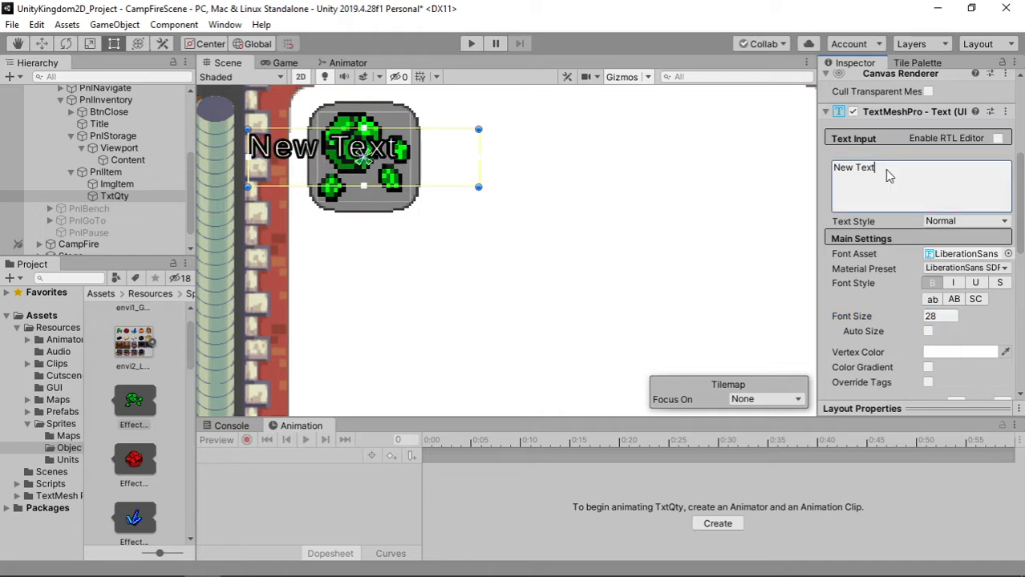
key(ctrl+a)
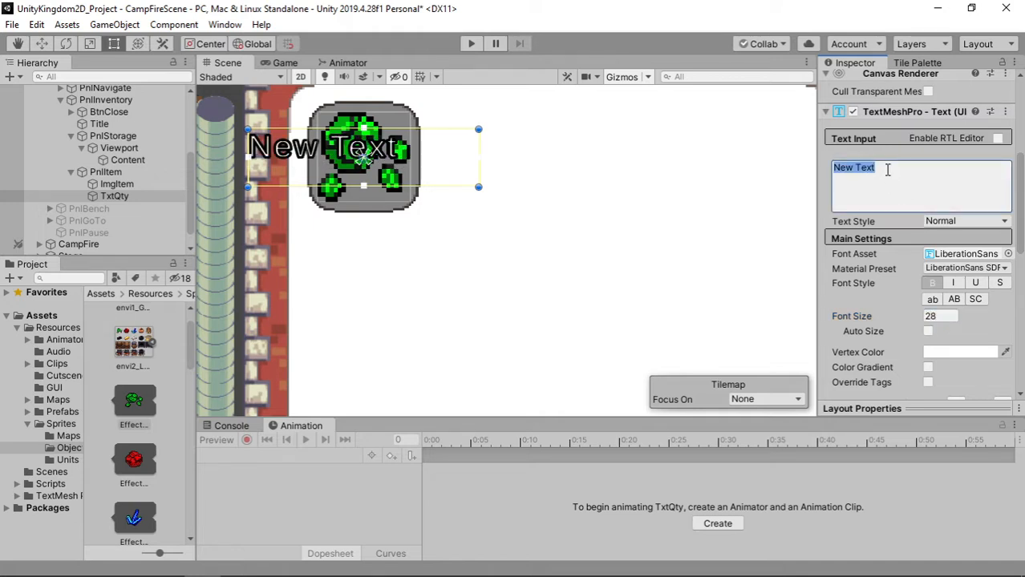
text(x999)
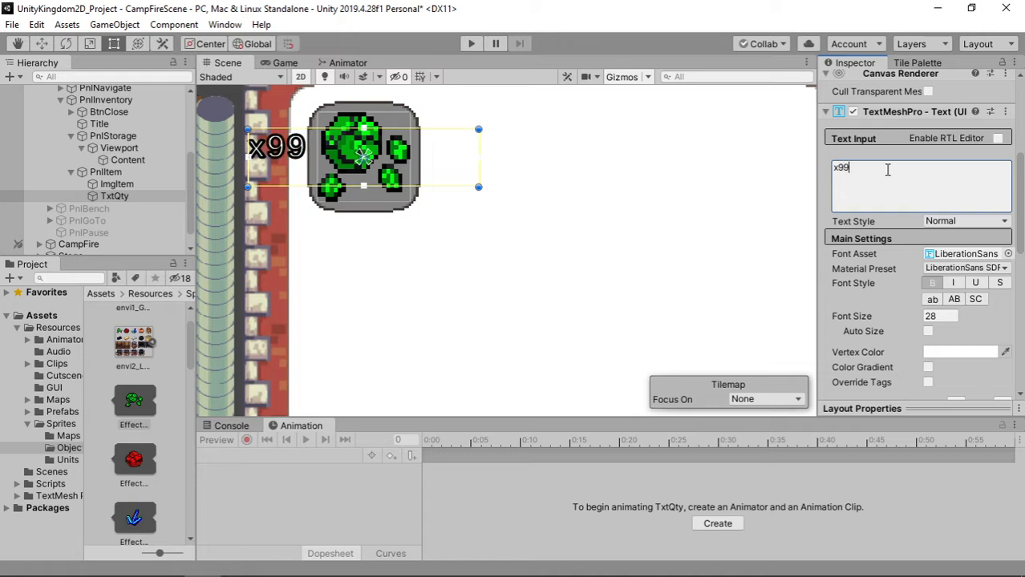
click(941, 316)
text(30)
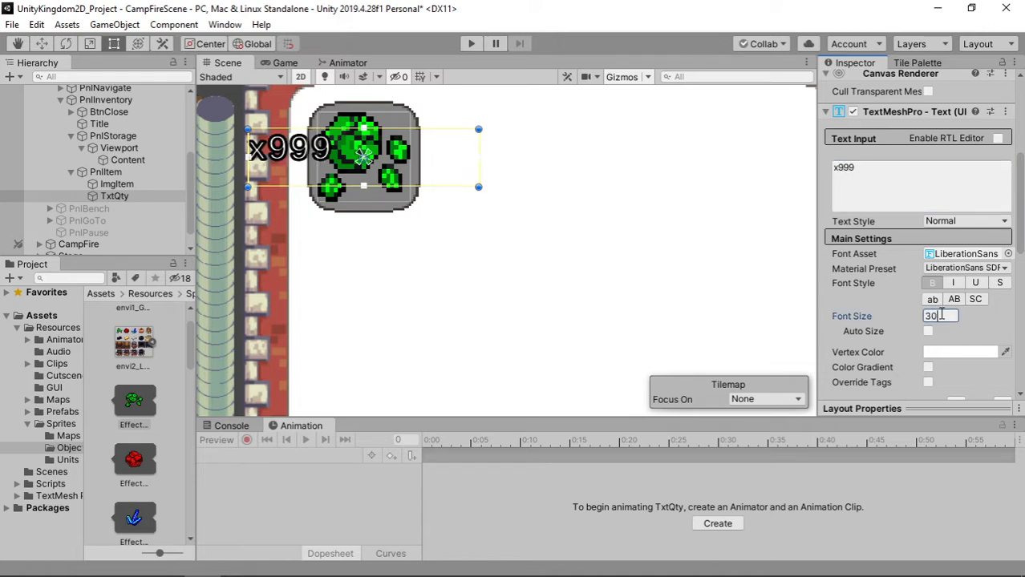
Right-align TxtQty and fit its text box to PnlItem's width along the item's lower edge
scroll(964, 337, down, 3)
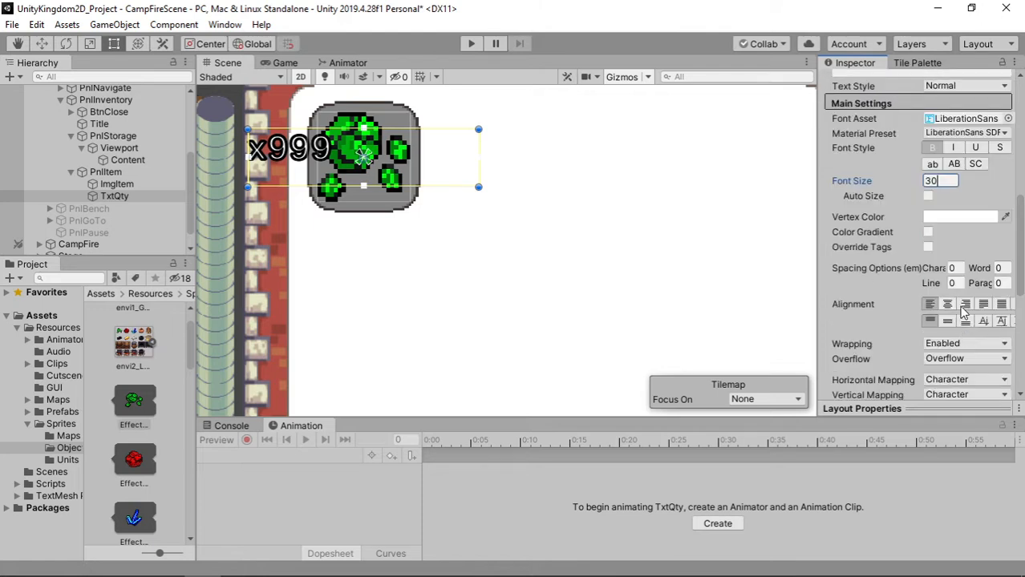
click(966, 304)
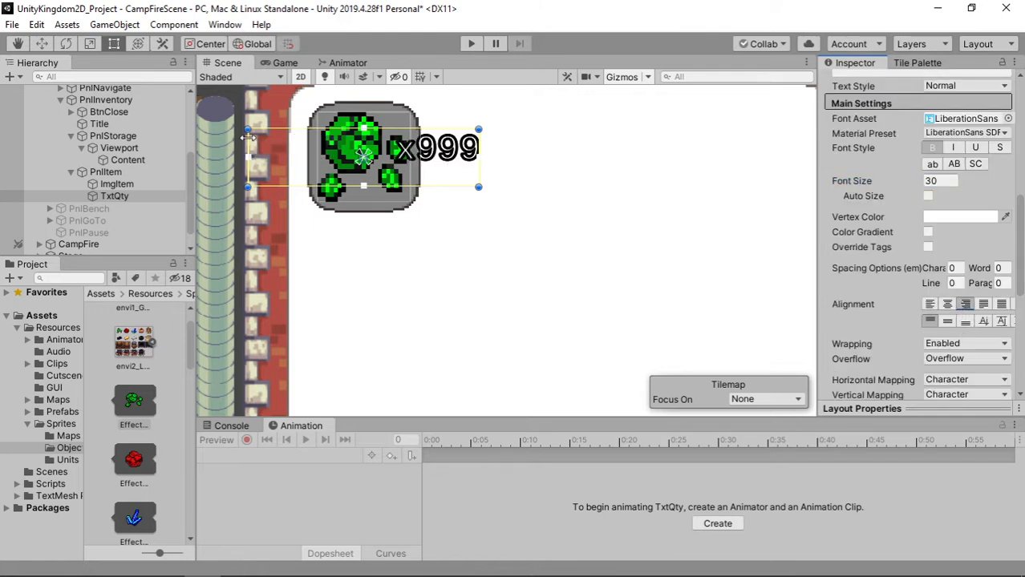
drag(247, 142, 378, 143)
drag(414, 186, 393, 206)
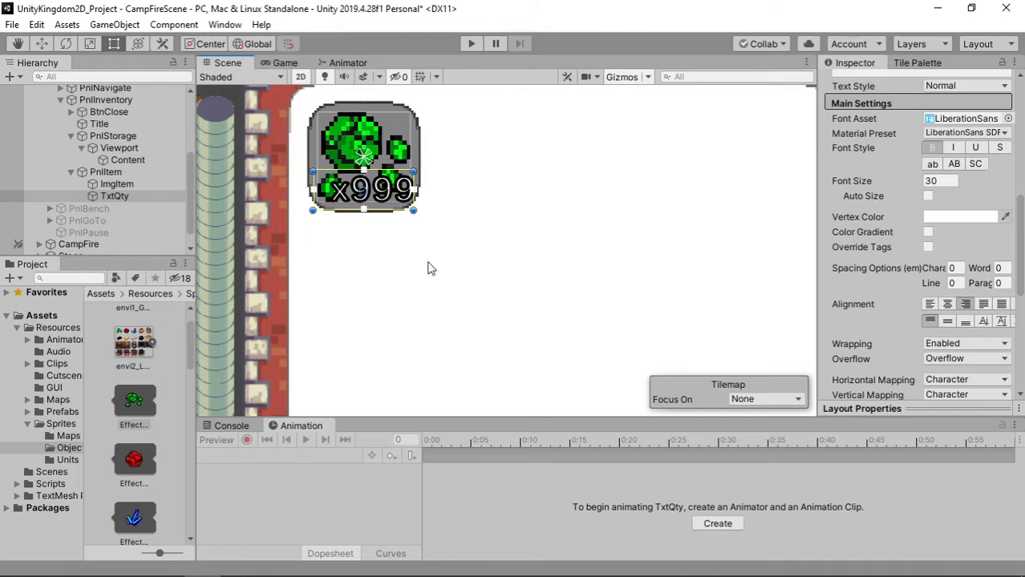
click(495, 198)
click(495, 198)
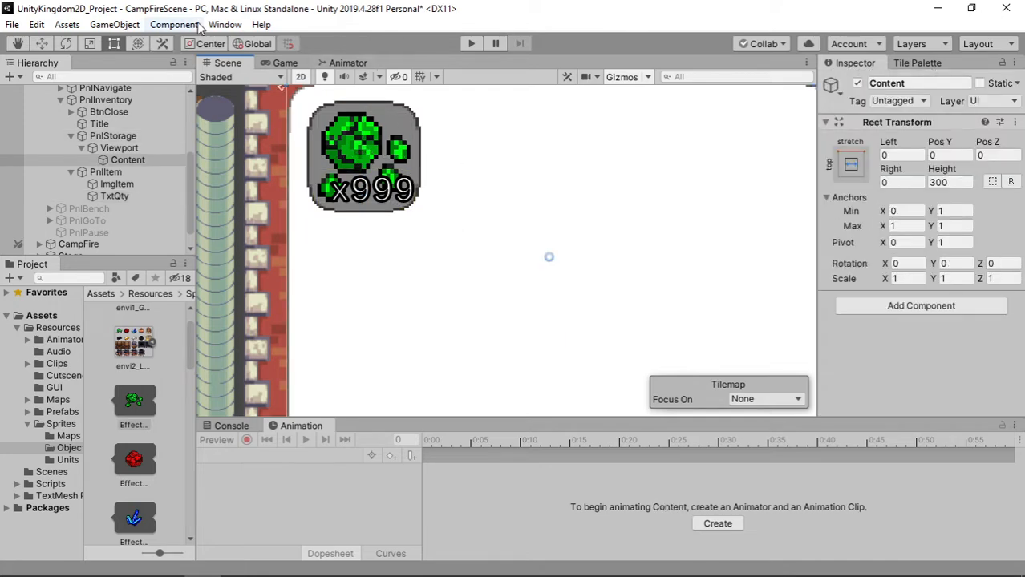
Set TxtQty's vertex color to black (000000), checking its look in the Game view
click(283, 64)
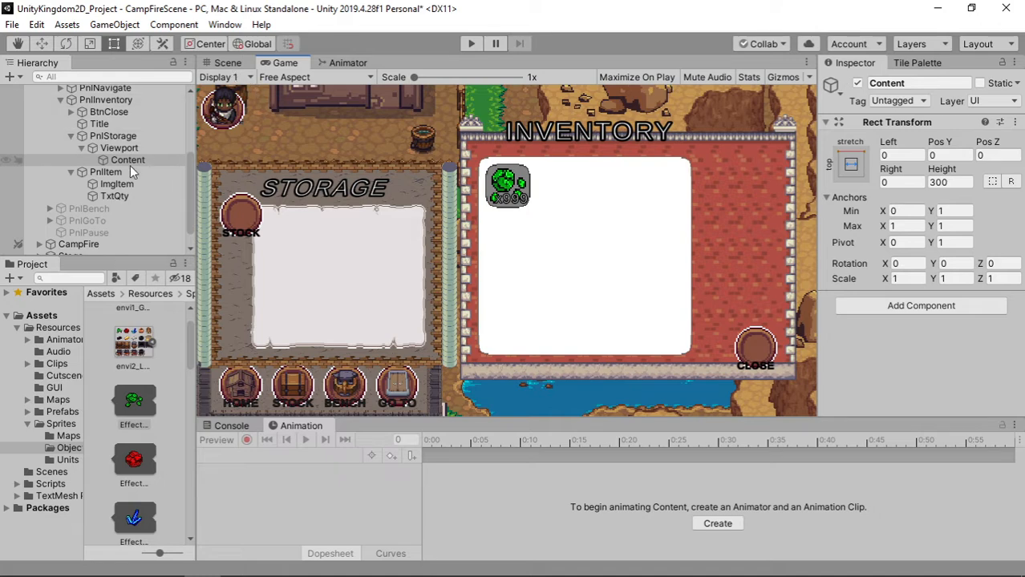
click(127, 195)
scroll(916, 321, down, 6)
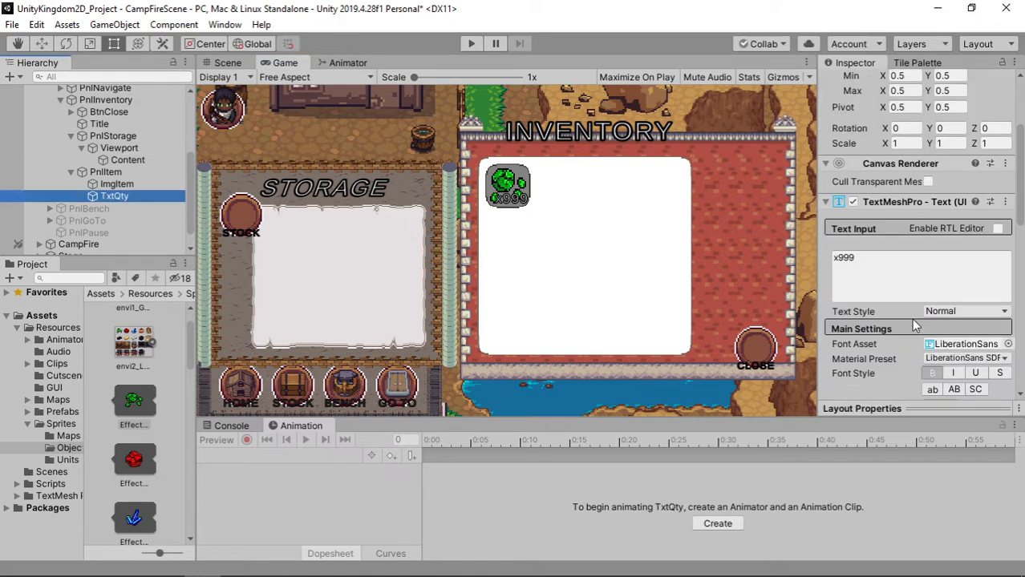
click(935, 308)
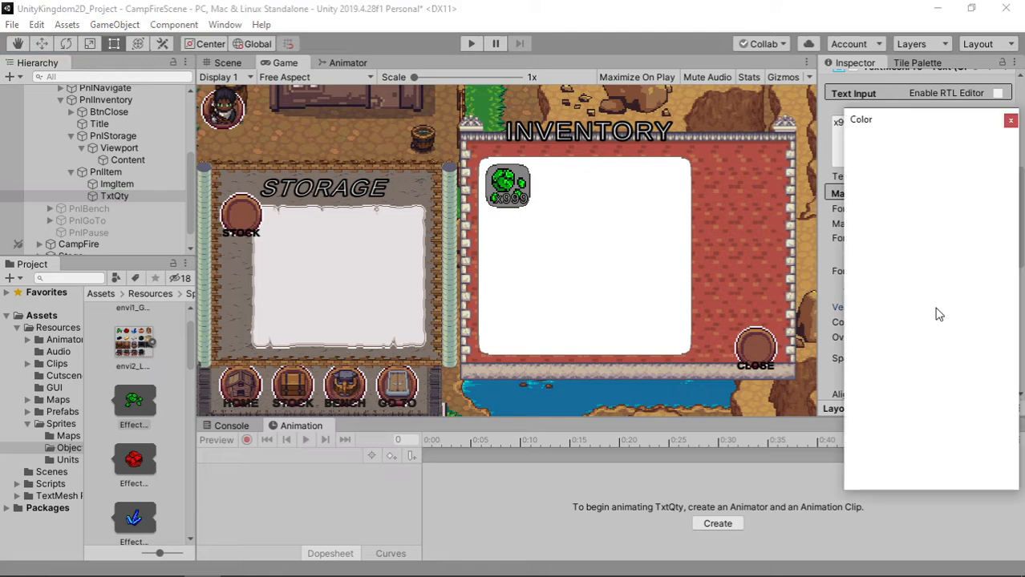
click(974, 192)
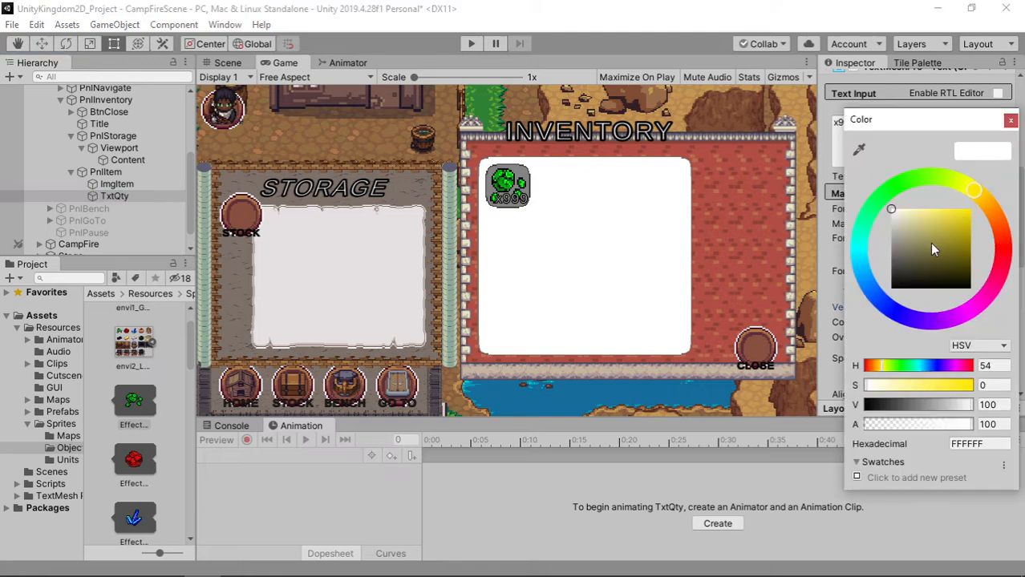
drag(948, 231, 989, 223)
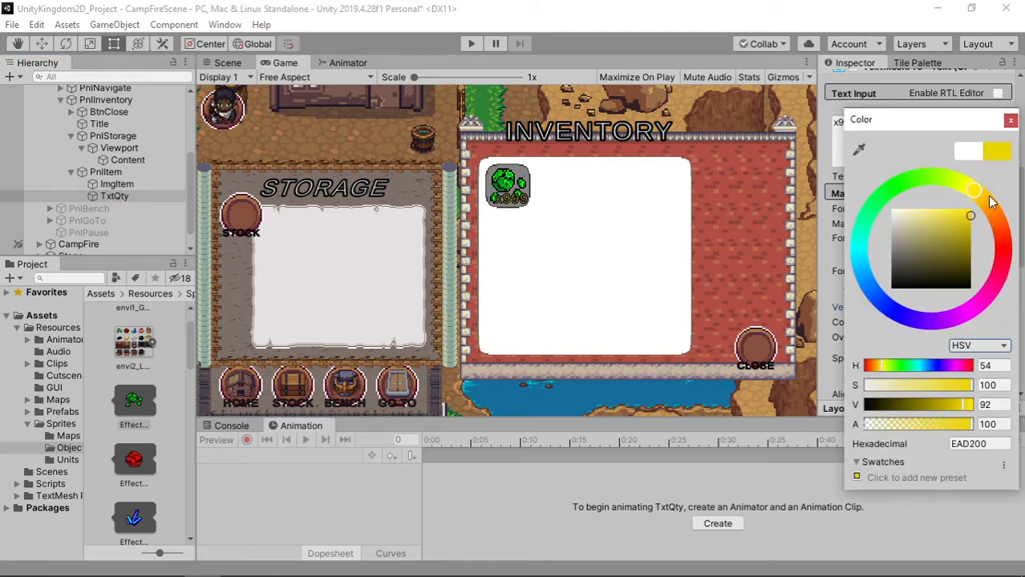
click(875, 298)
drag(879, 305, 870, 212)
drag(931, 270, 877, 299)
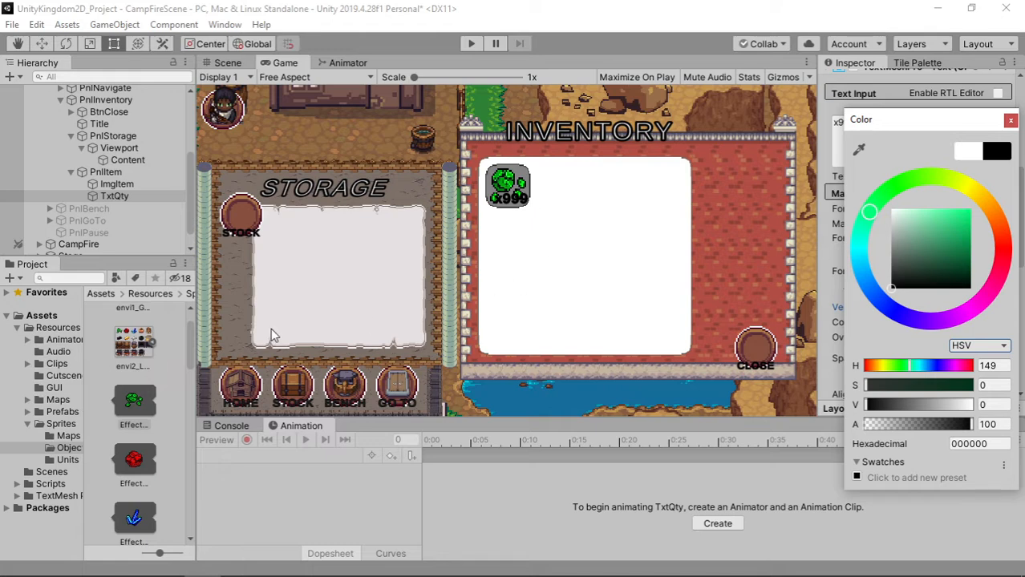
click(165, 576)
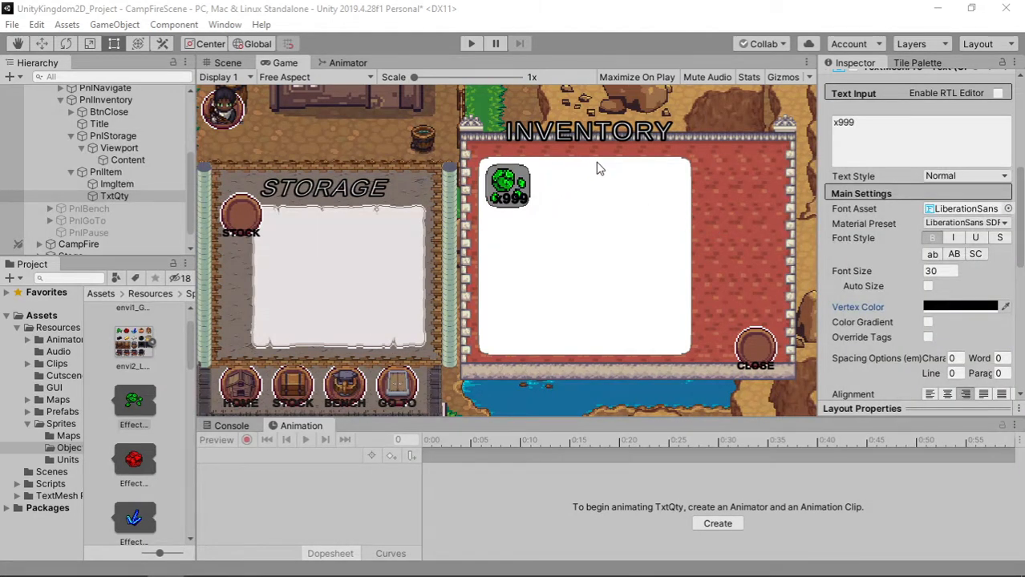
Add a Grid Layout Group component to Content and set its constraint to Fixed Column Count
click(131, 136)
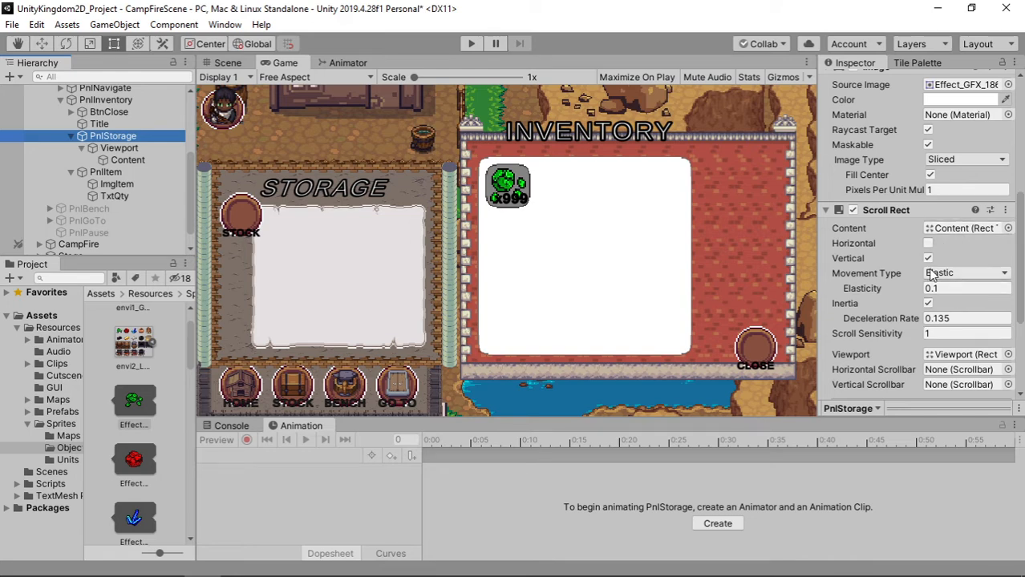
click(130, 158)
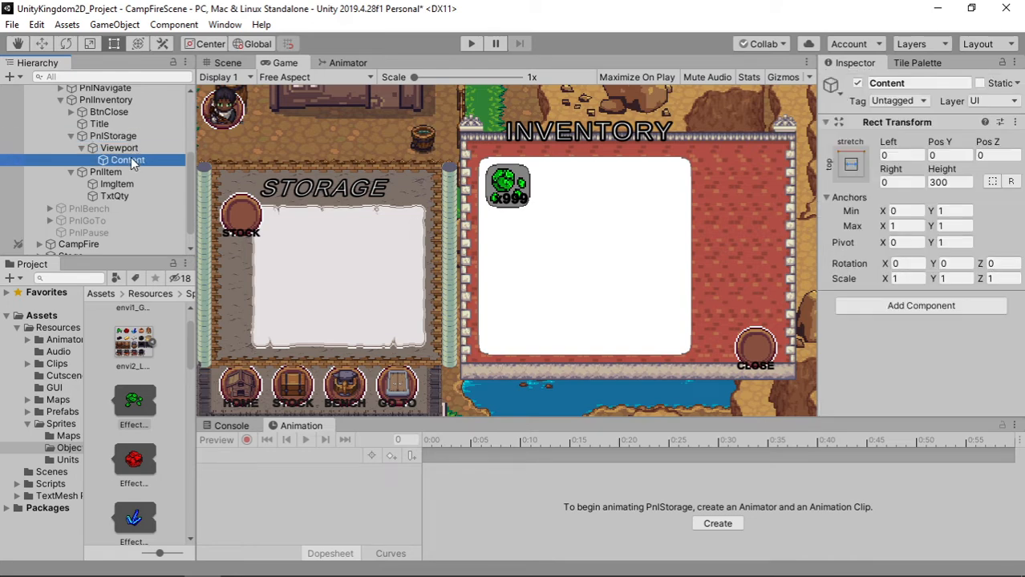
click(940, 305)
click(923, 375)
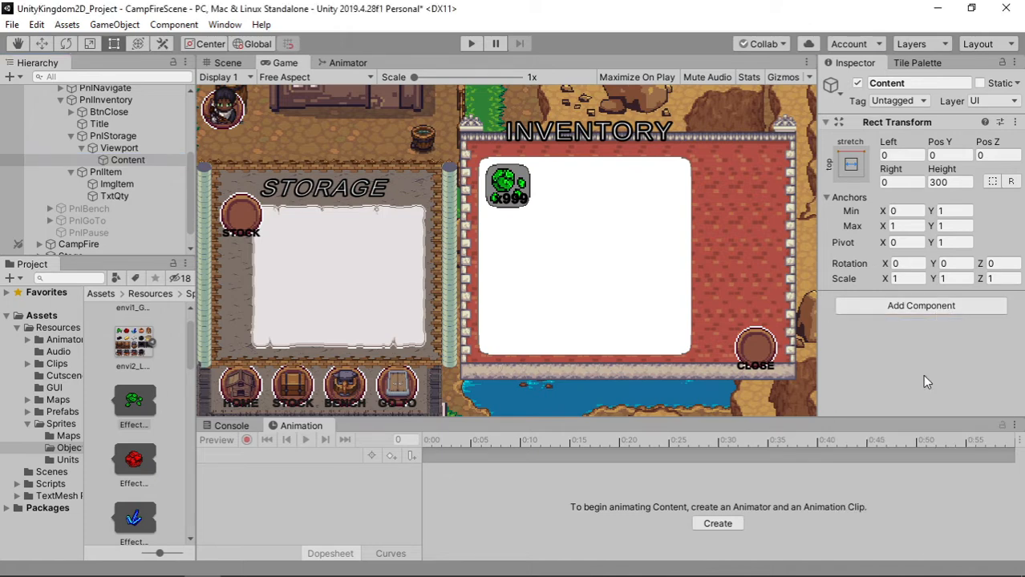
scroll(954, 331, down, 3)
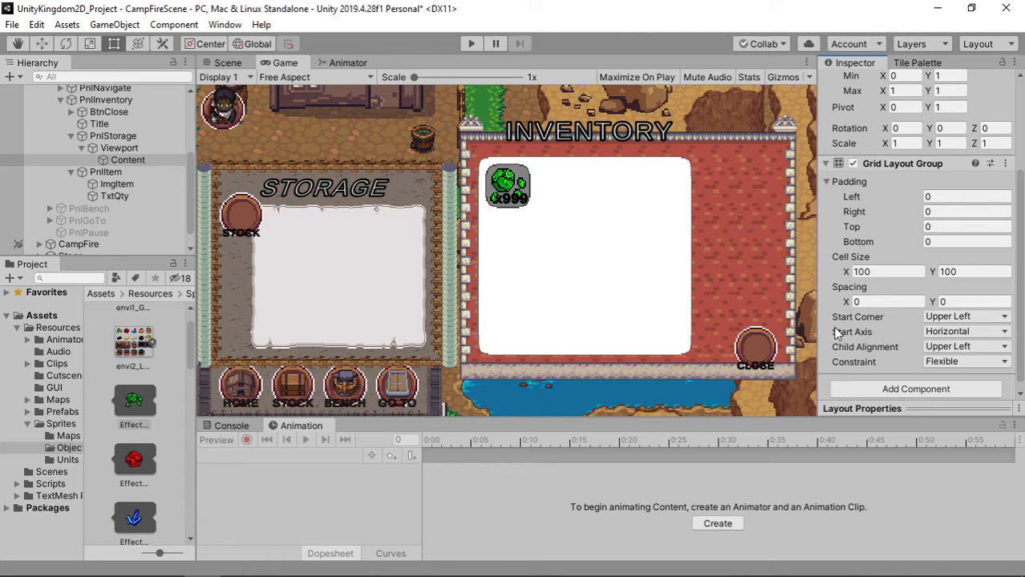
click(960, 361)
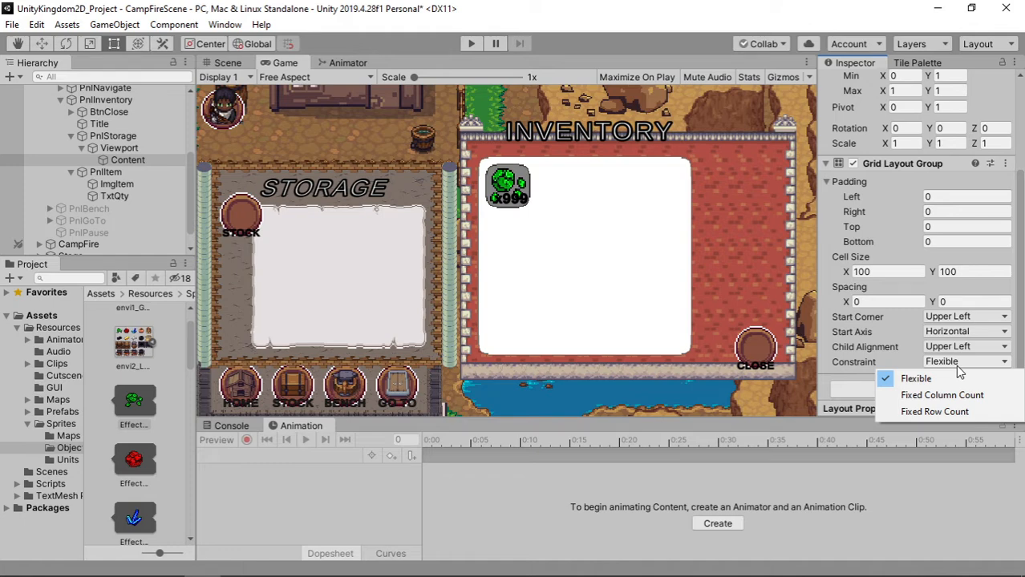
click(942, 395)
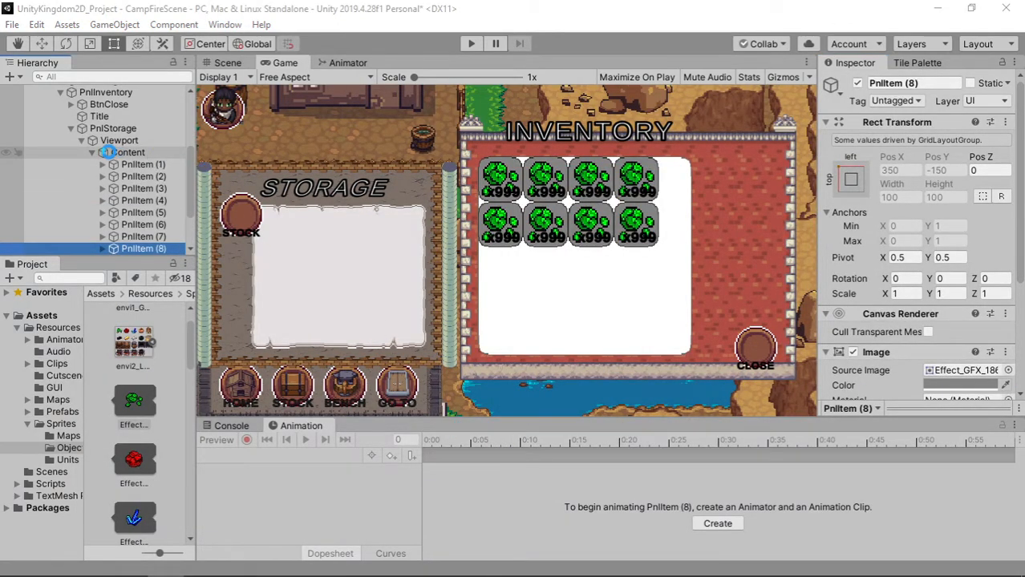
Try Middle Center and Middle Left child alignment on Content's Grid Layout Group, and settle on Upper Center
click(118, 154)
scroll(927, 321, down, 4)
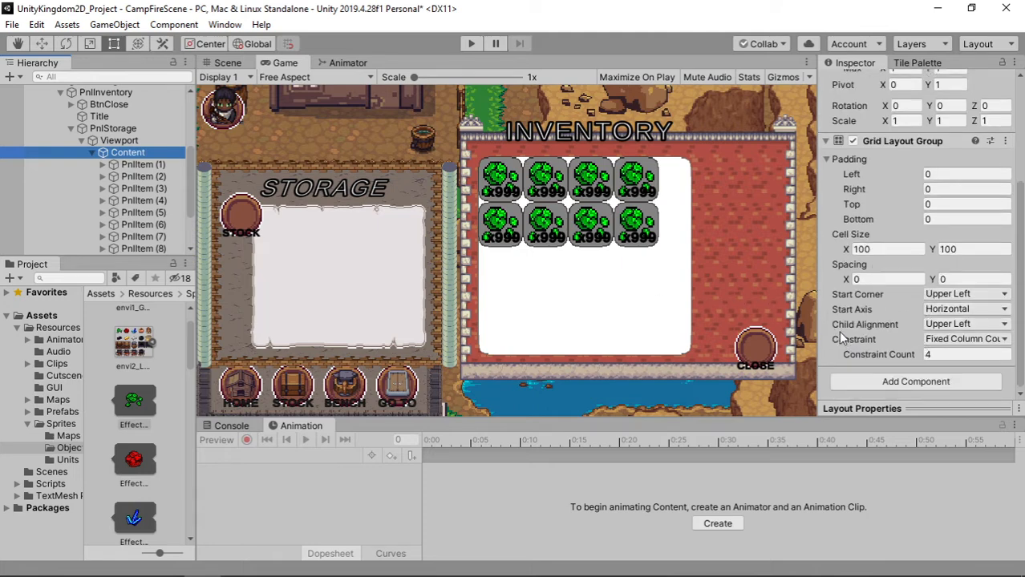
click(952, 328)
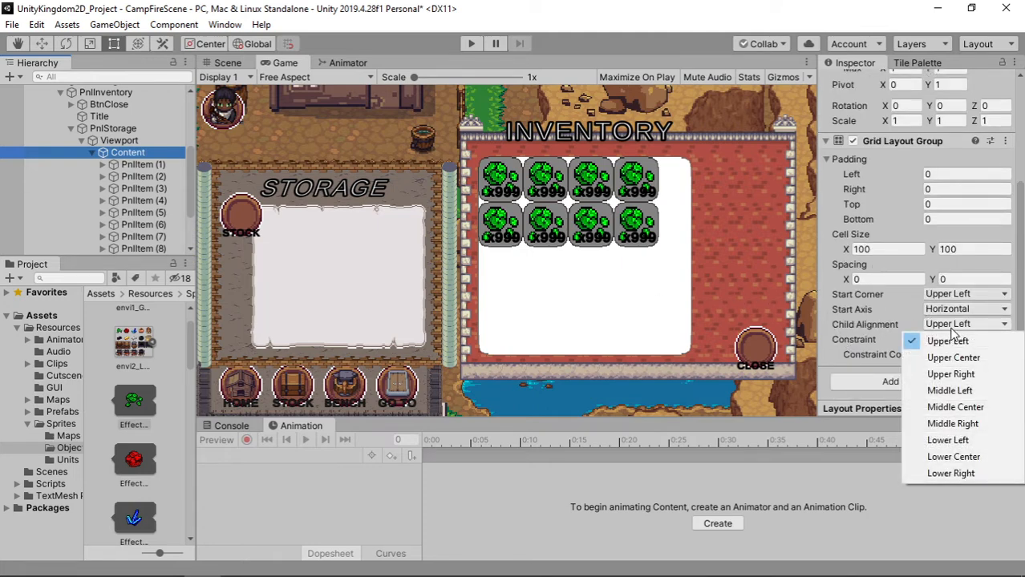
click(966, 407)
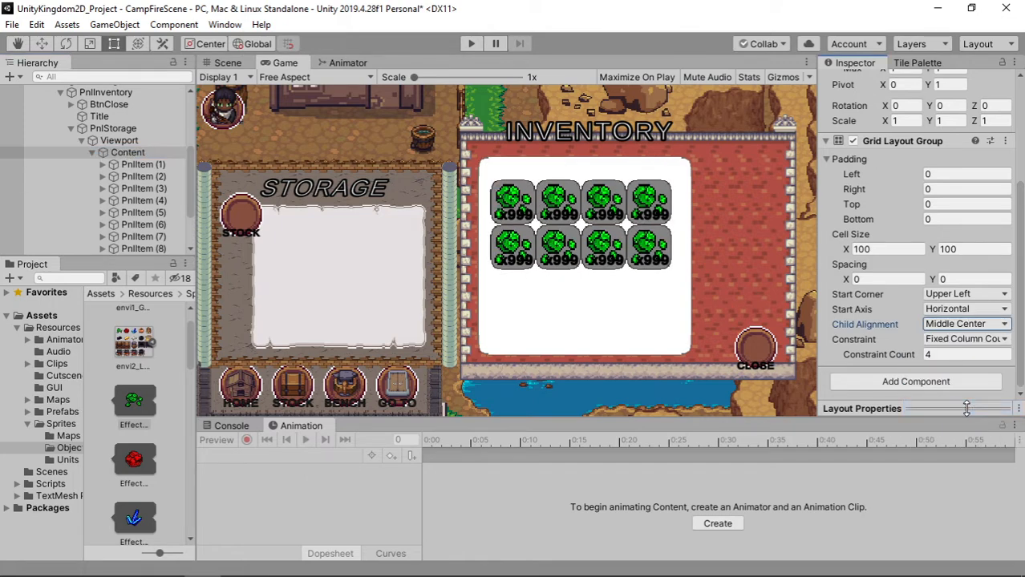
click(947, 325)
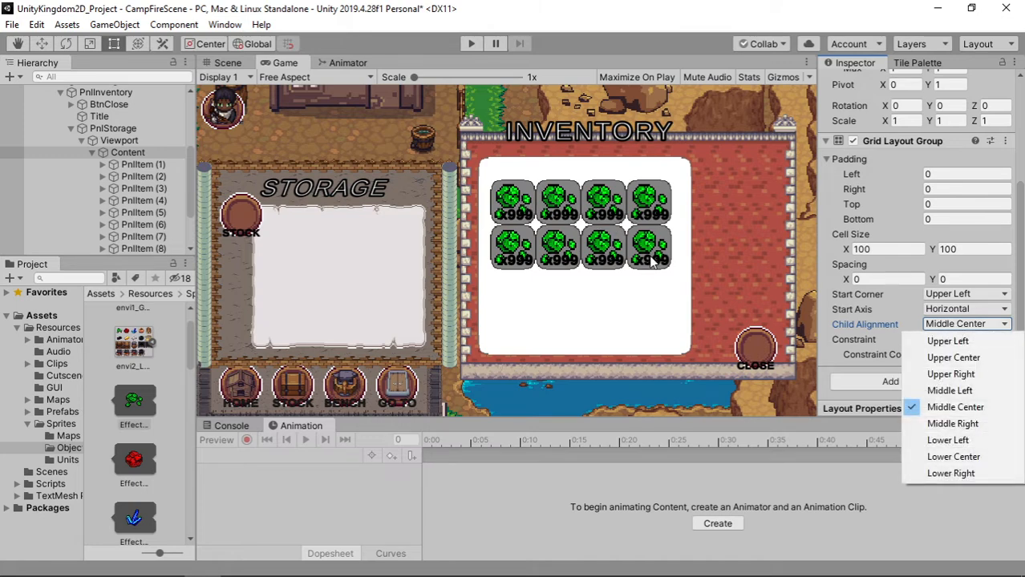
click(962, 393)
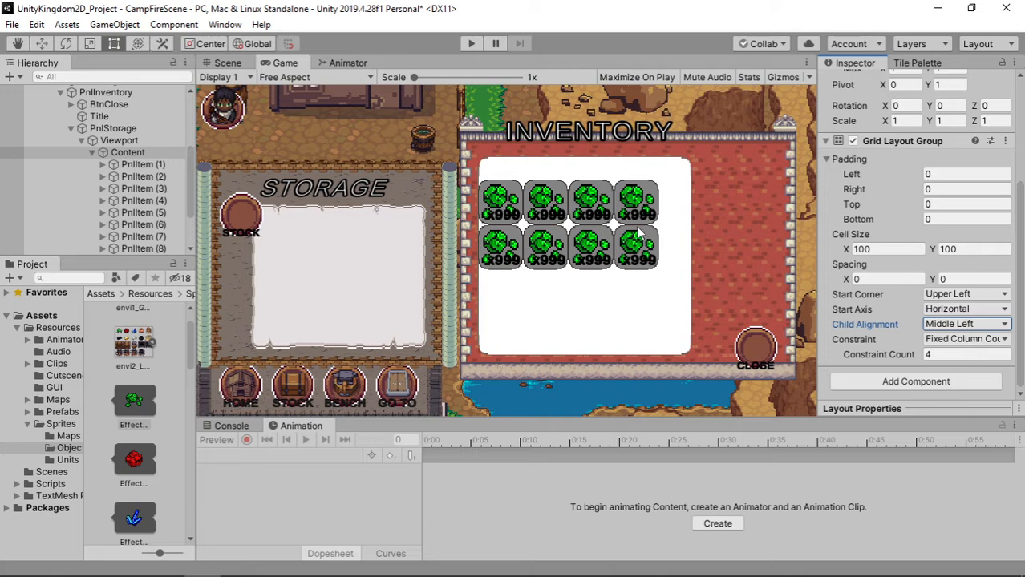
click(968, 324)
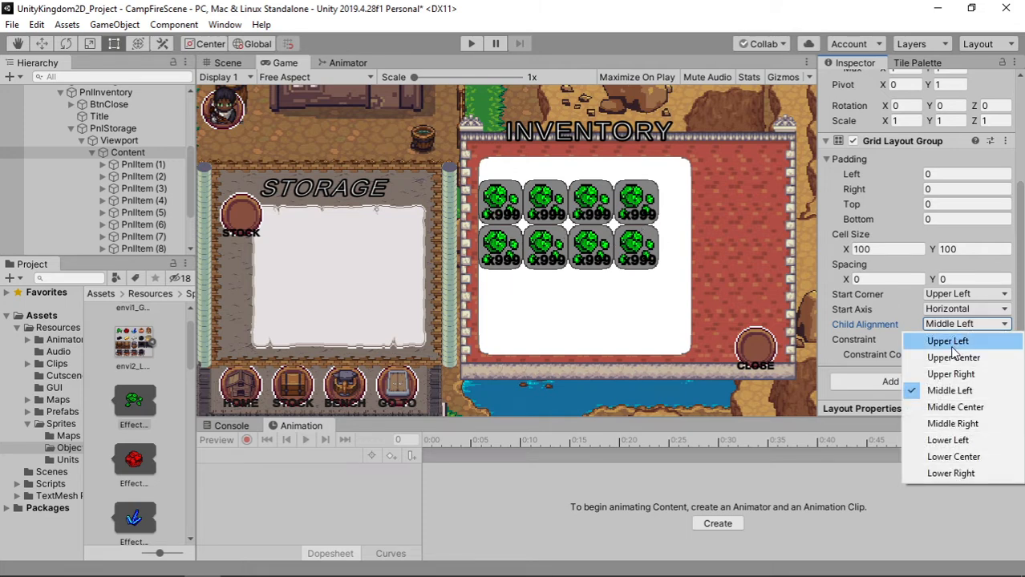
click(955, 358)
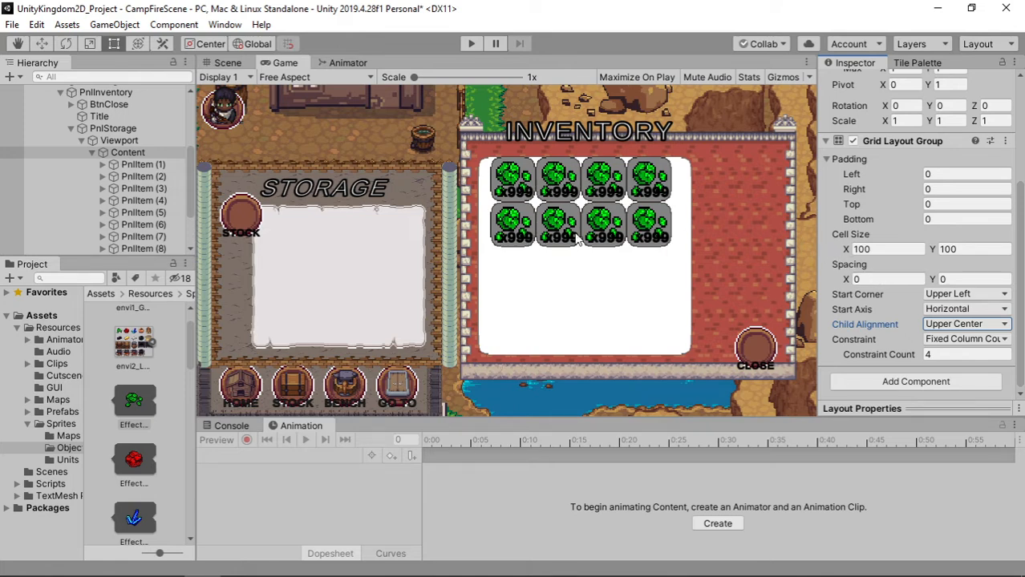
Set the spacing of Content's Grid Layout Group to 10 in X and 10 in Y
click(863, 281)
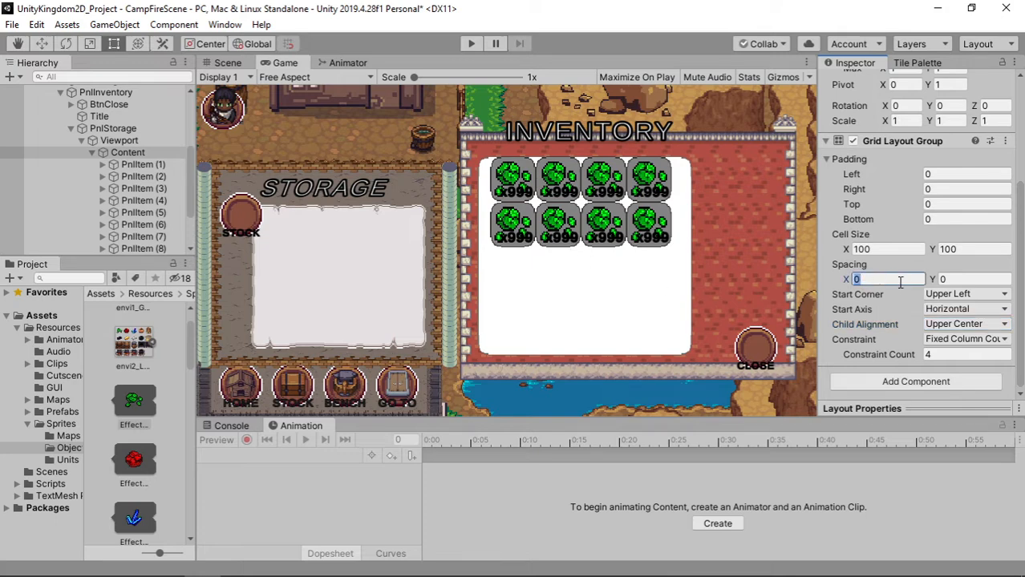
click(957, 281)
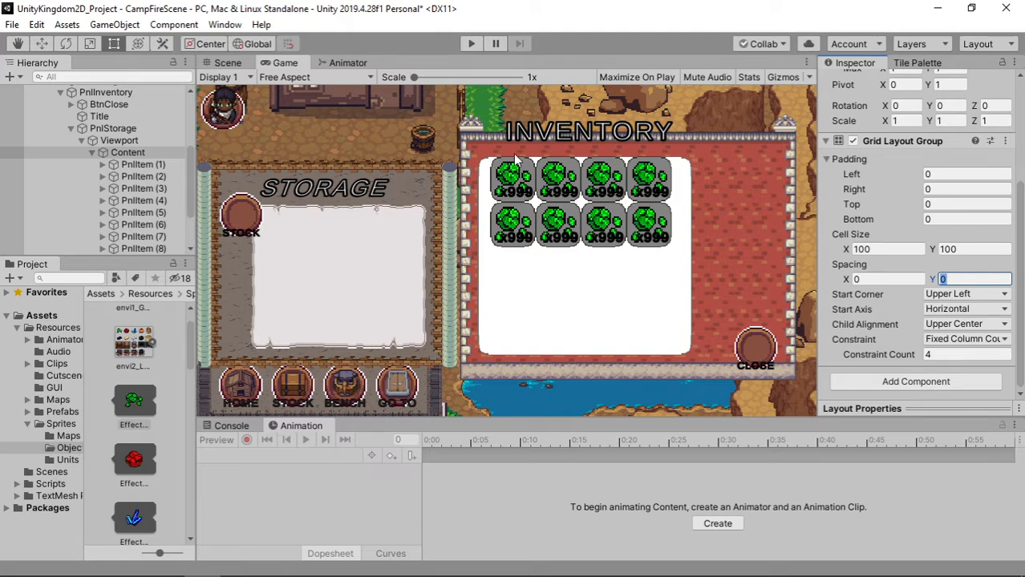
click(877, 286)
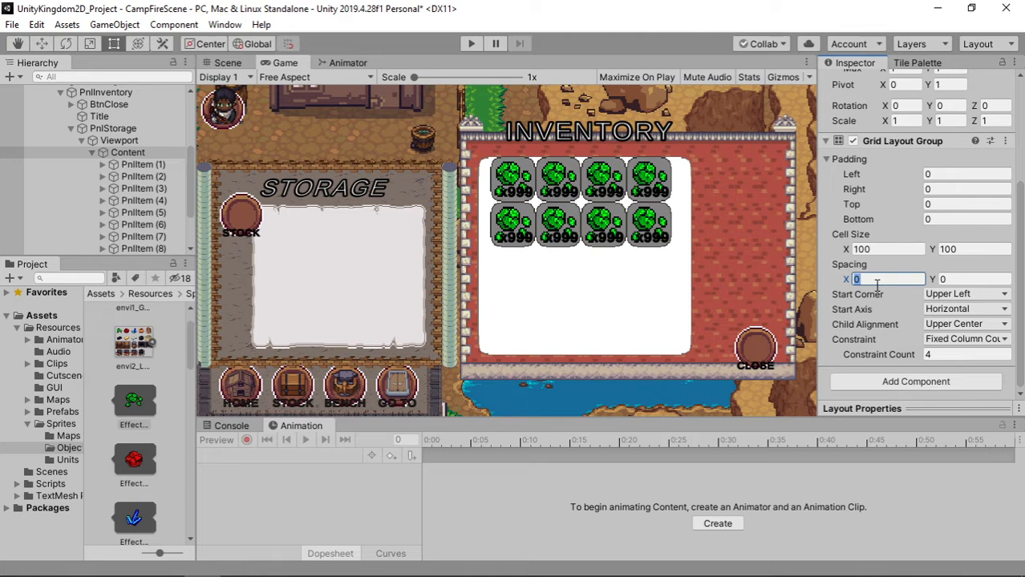
text(10)
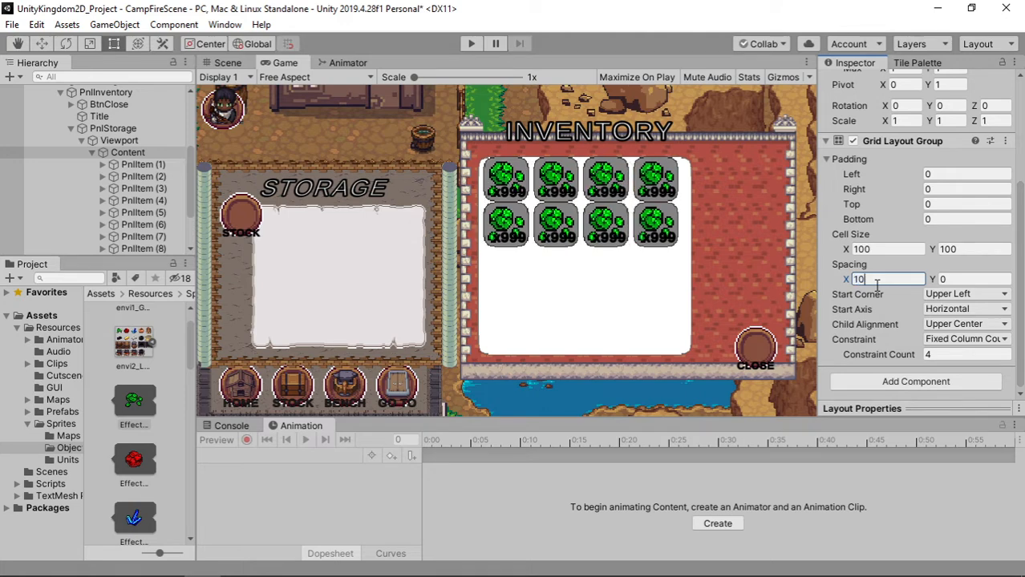
click(955, 280)
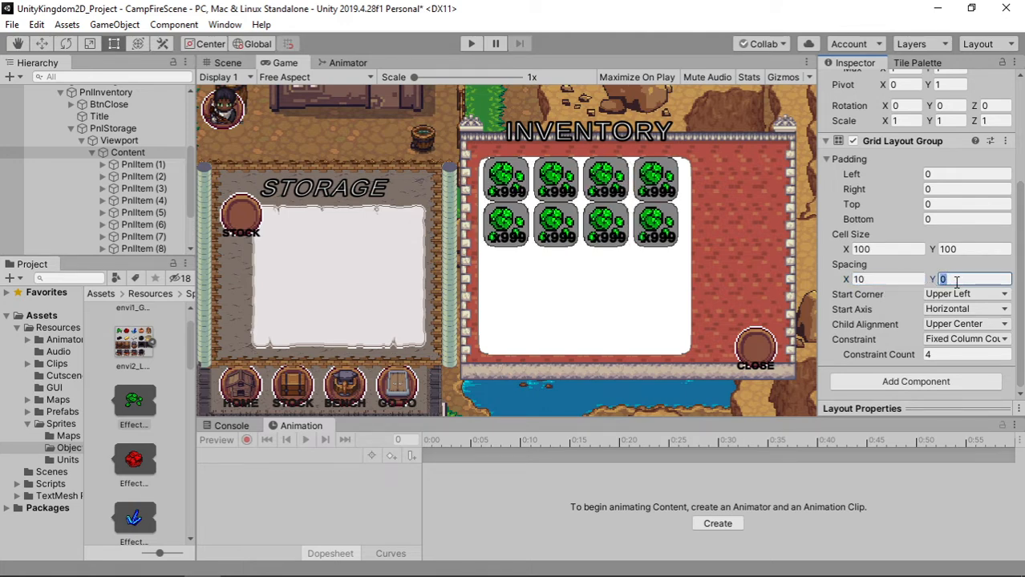
text(10)
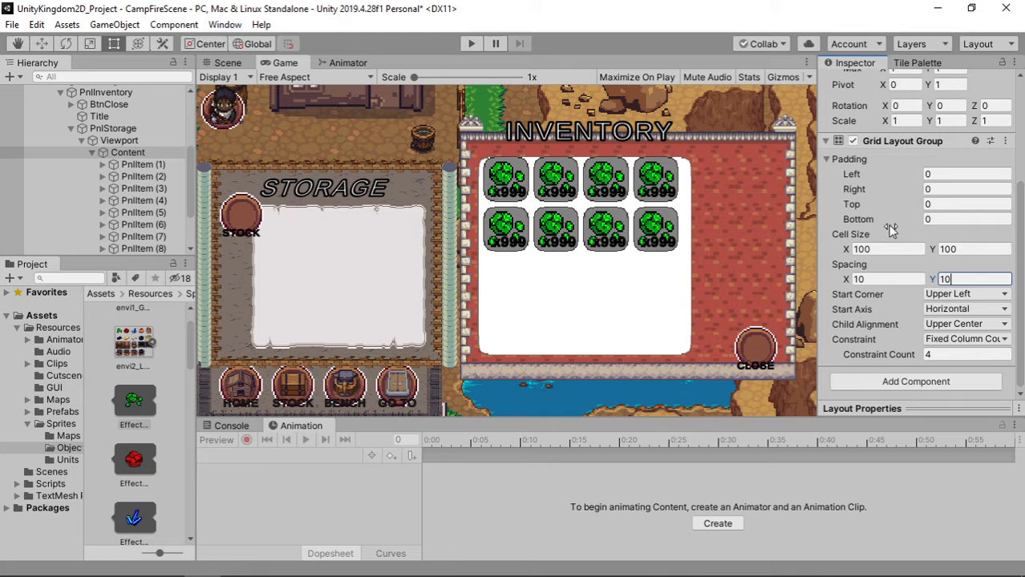
Set the padding of Content's Grid Layout Group to 10 on the left and 20 on top
click(945, 176)
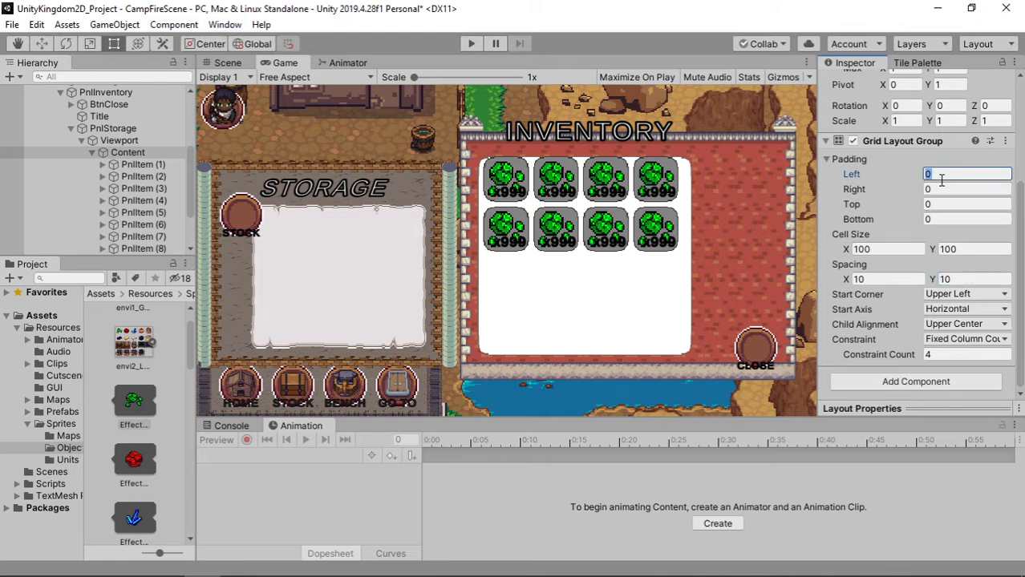
text(10)
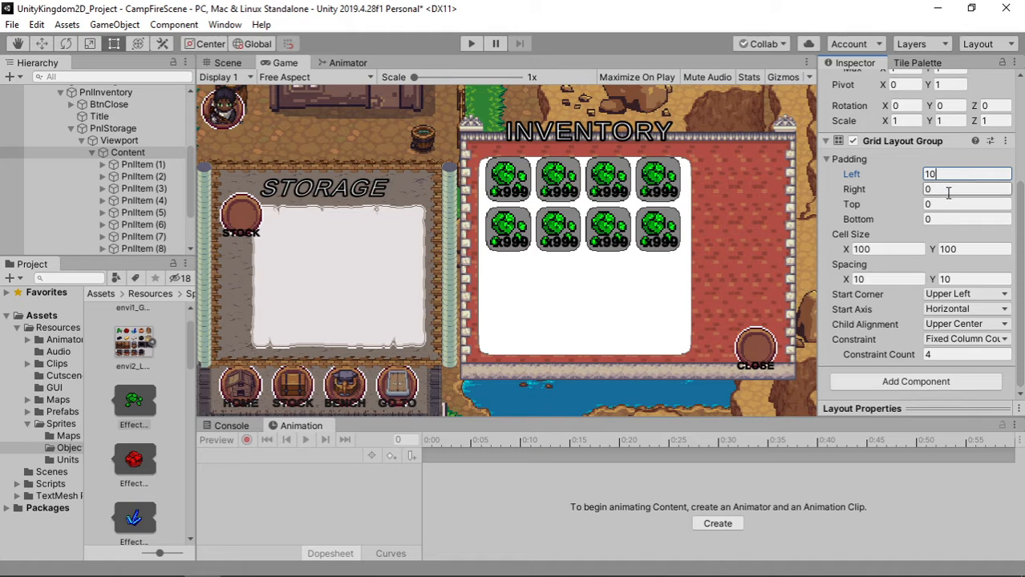
click(938, 205)
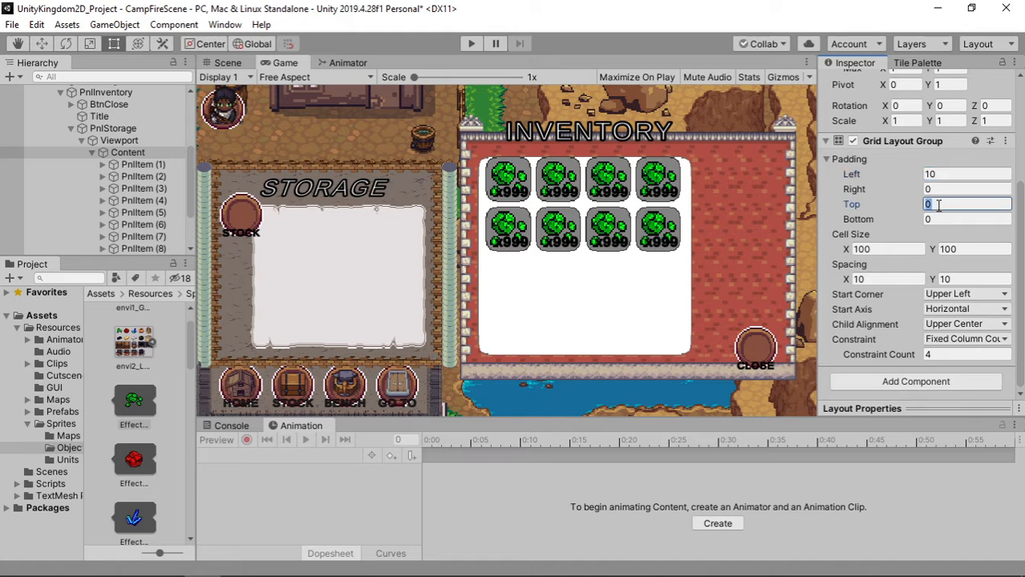
text(20)
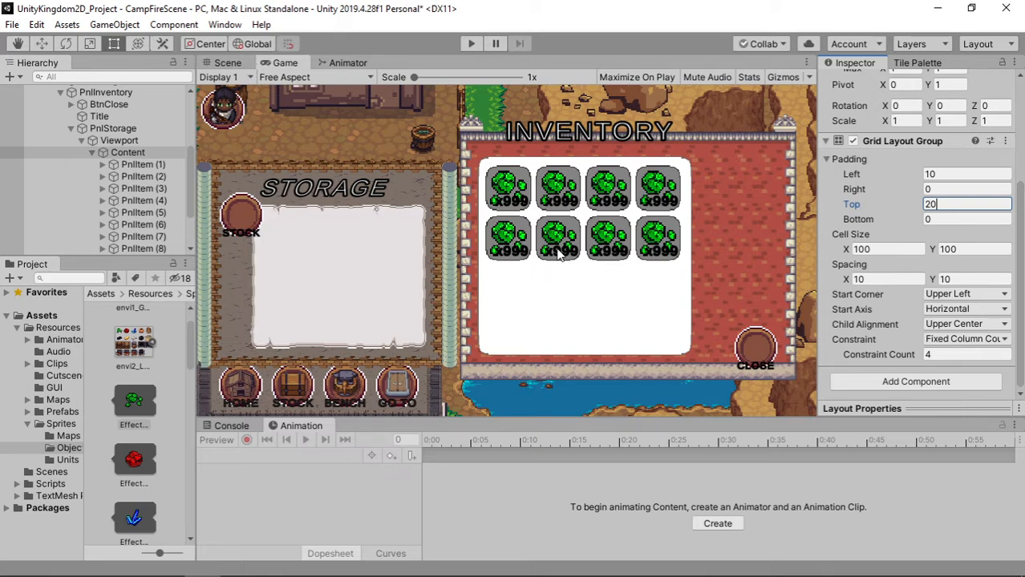
Duplicate PnlItem (8) inside Content repeatedly to add six more item panels, up to PnlItem (14)
click(164, 251)
scroll(169, 249, down, 3)
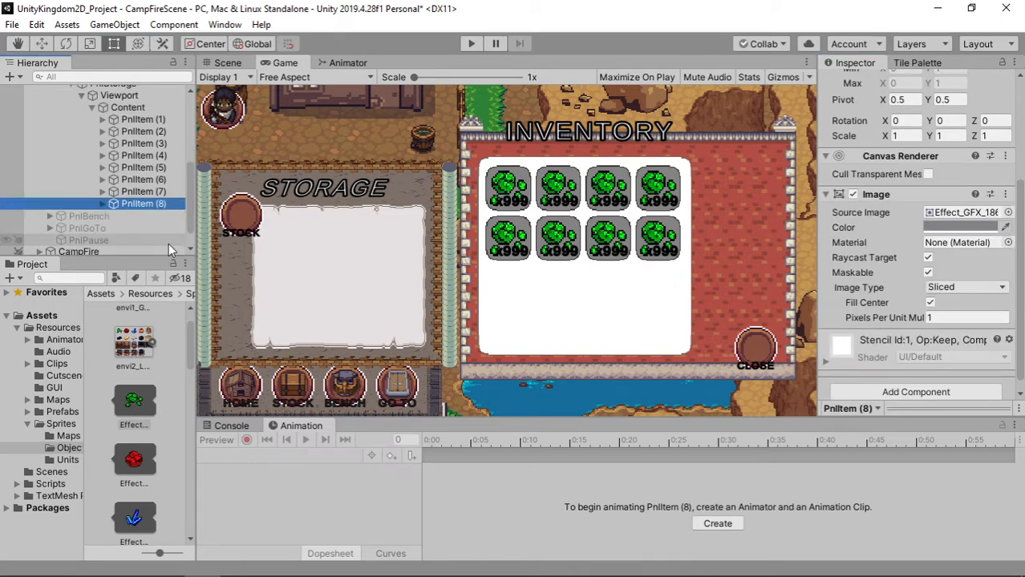
key(ctrl+d)
key(ctrl+d)
key(ctrl+d)
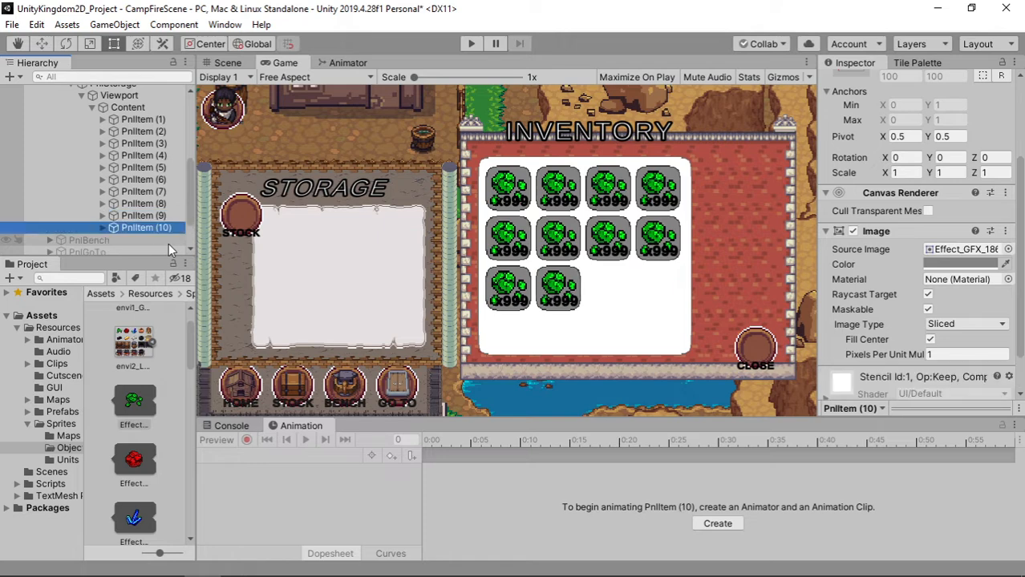
key(ctrl+d)
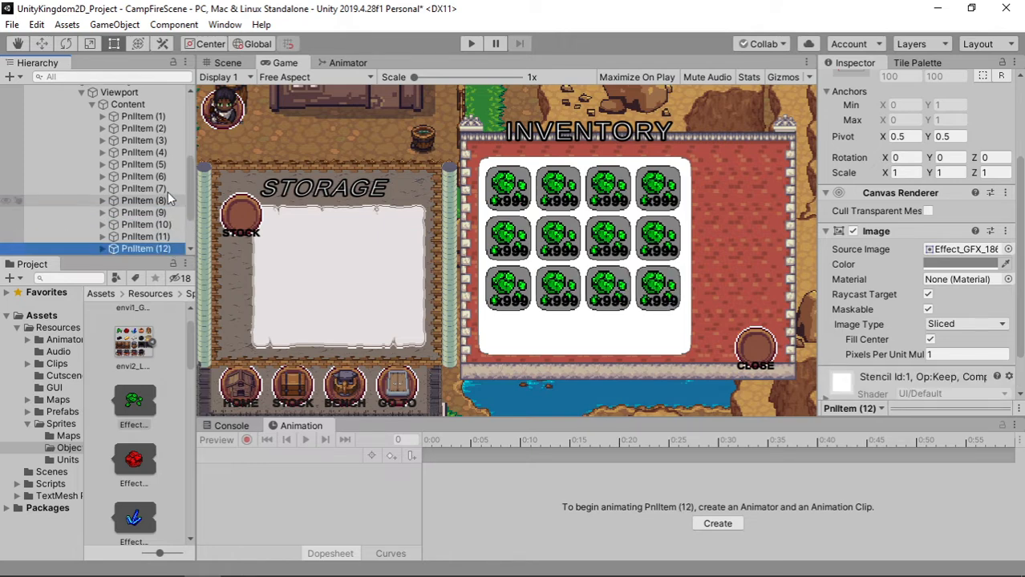
scroll(163, 181, down, 5)
key(ctrl+d)
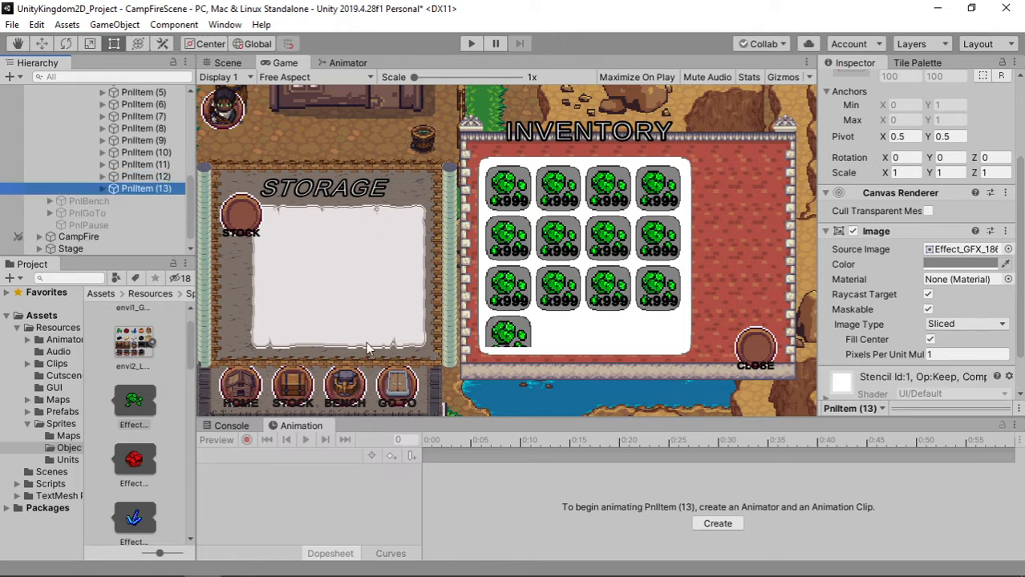
key(ctrl+d)
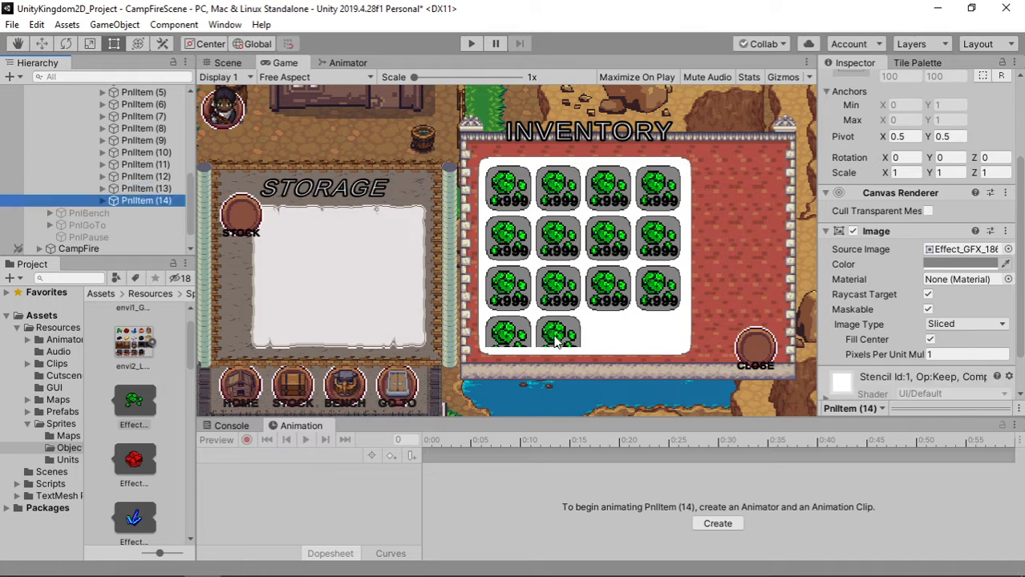
Add a Content Size Fitter component to the Content object inside PnlStorage's Viewport
click(603, 340)
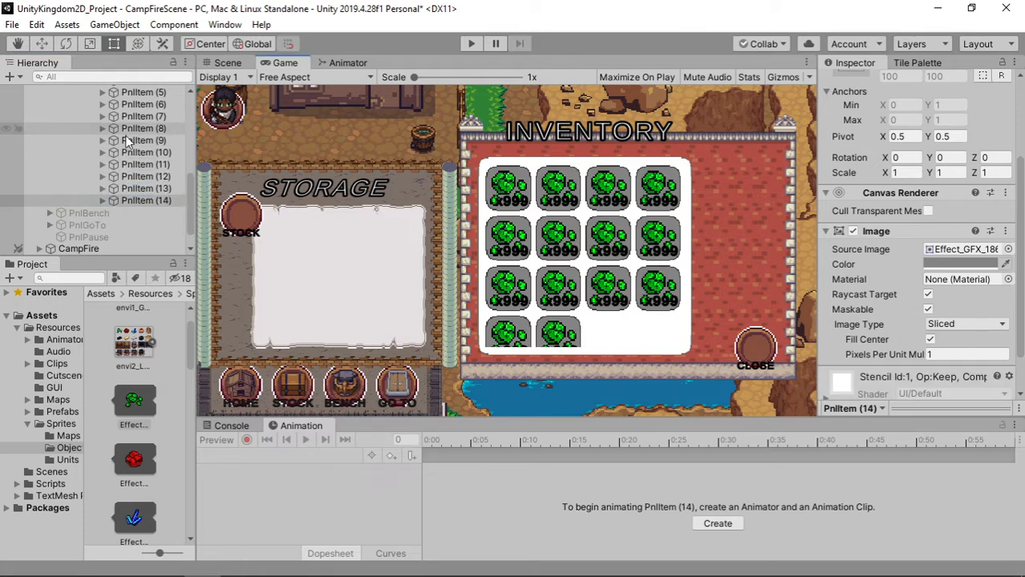
scroll(140, 149, up, 6)
scroll(143, 164, down, 1)
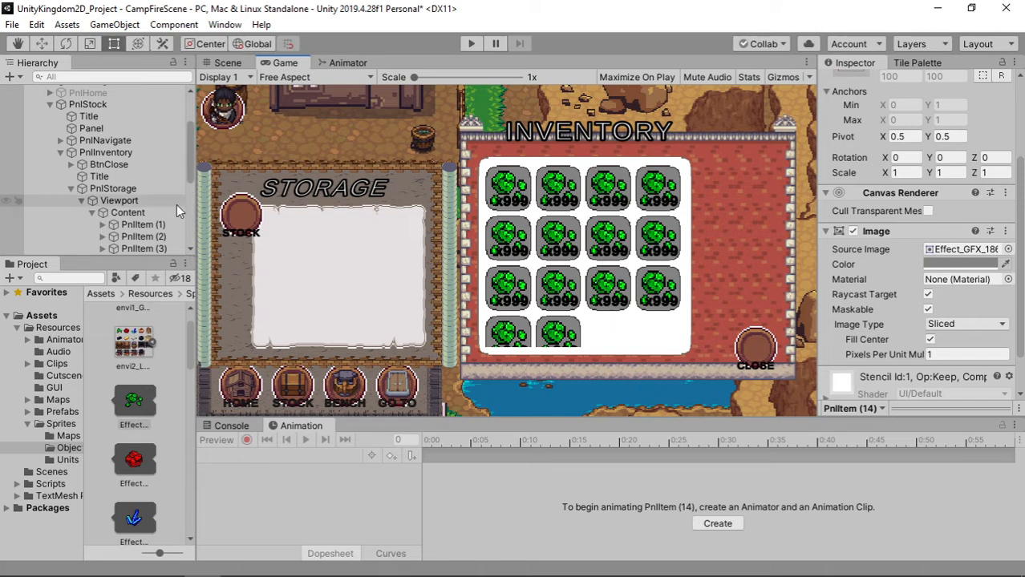
scroll(153, 212, down, 2)
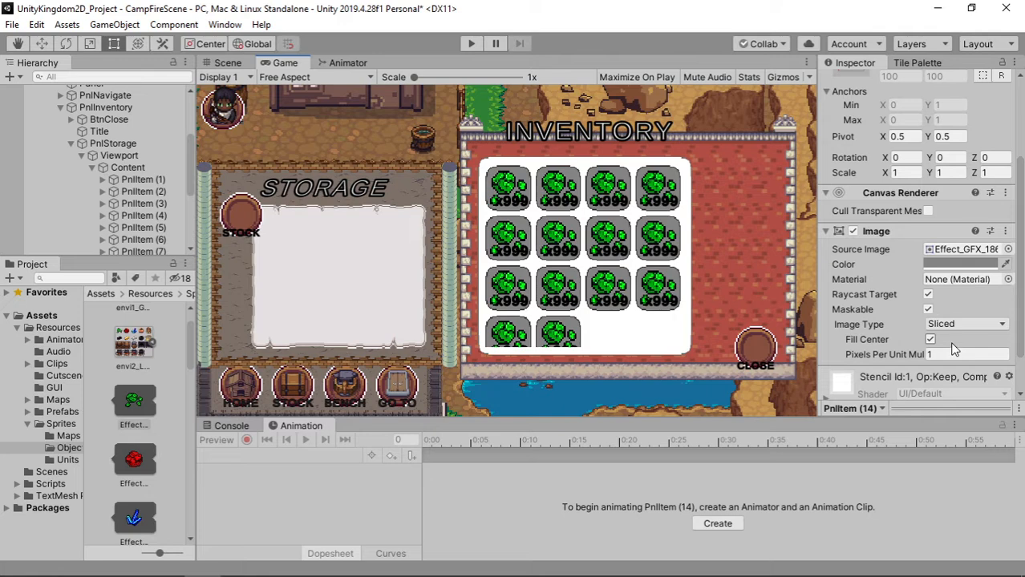
click(117, 169)
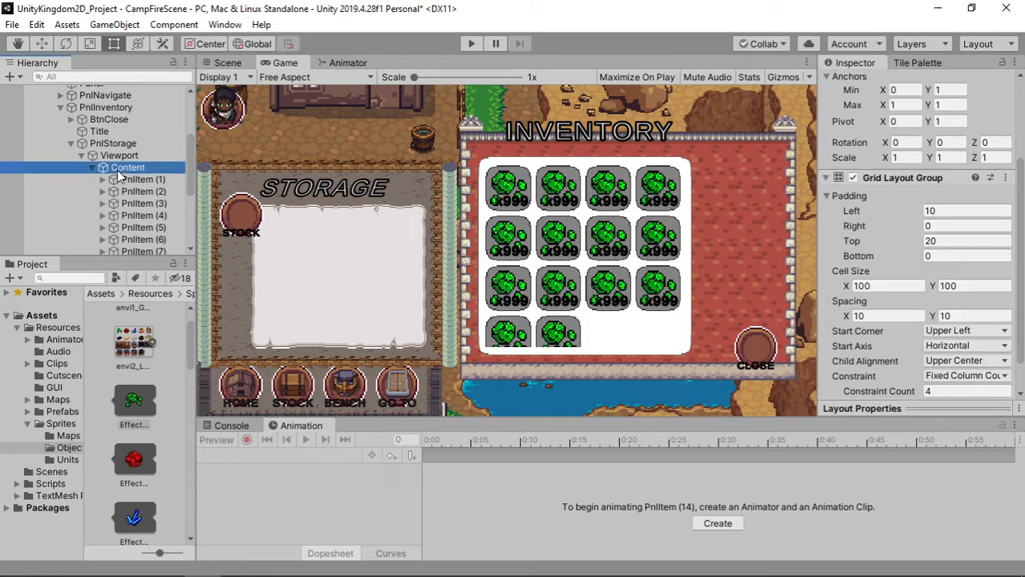
scroll(906, 336, down, 1)
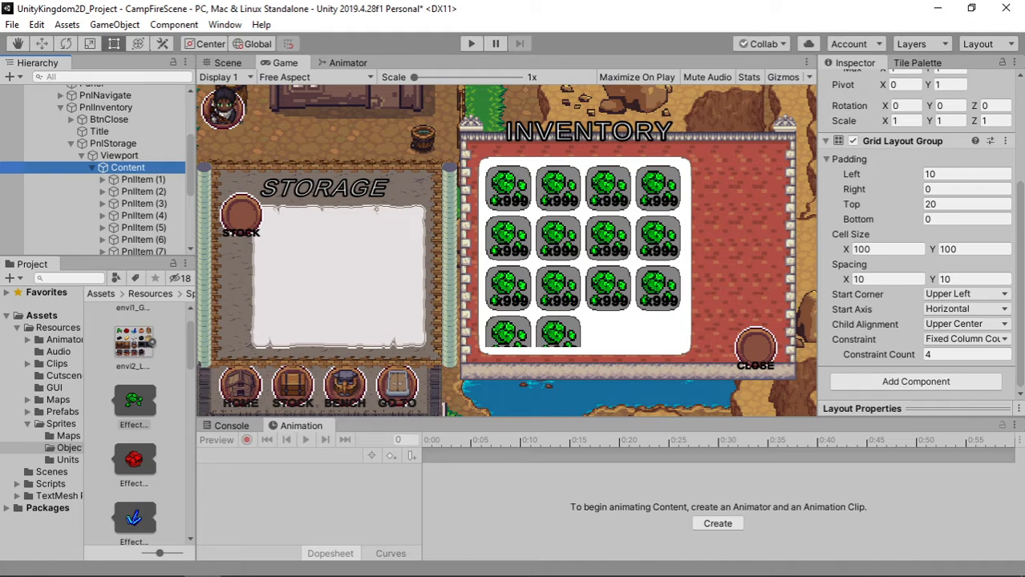
click(963, 385)
text(fit)
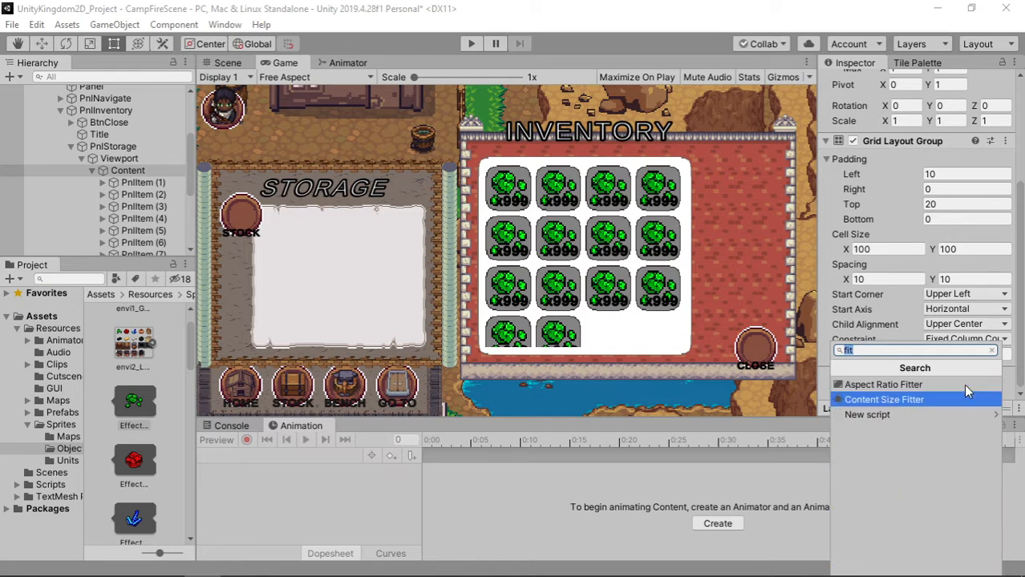
key(Return)
Set the Vertical Fit of Content's Content Size Fitter to Preferred Size
scroll(897, 286, down, 2)
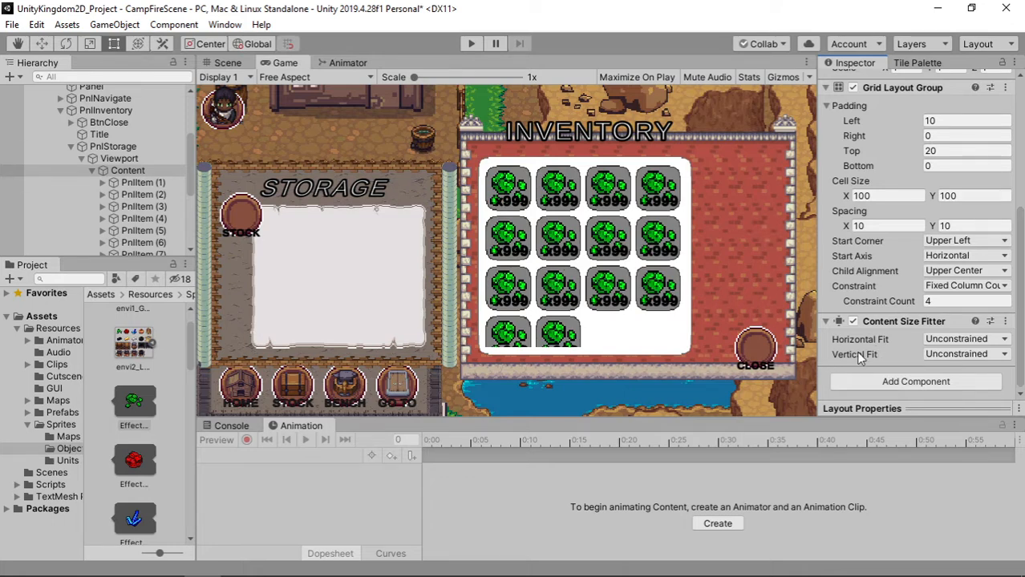
click(954, 353)
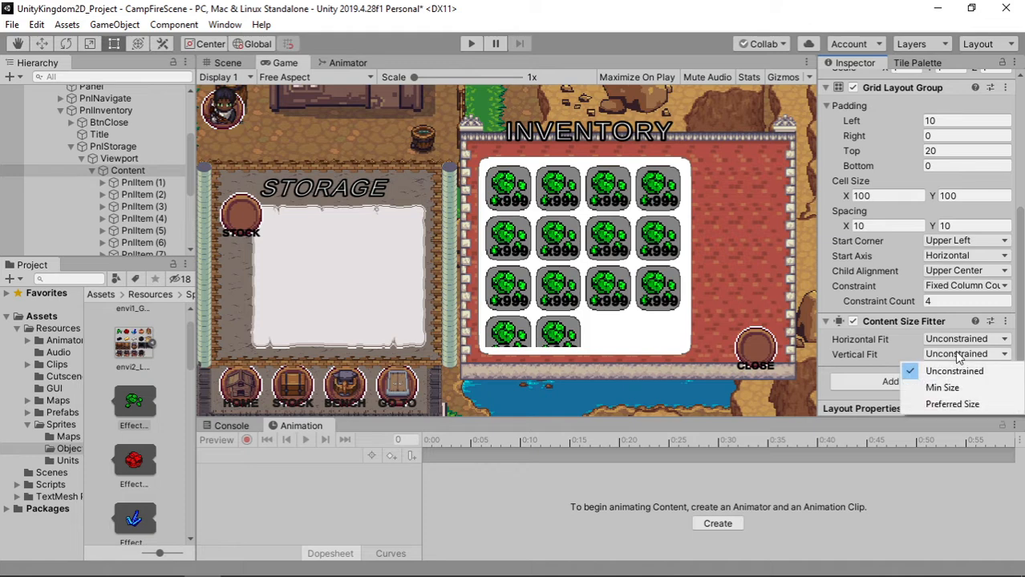
click(952, 405)
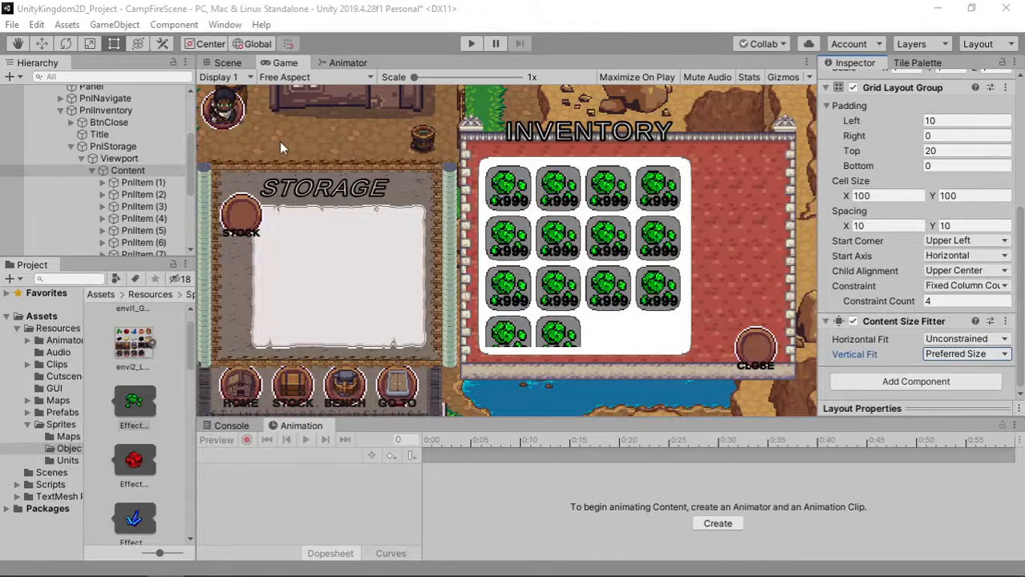
Show the inventory panel in the Scene view and delete PnlItem (10) through PnlItem (14) from Content
click(228, 63)
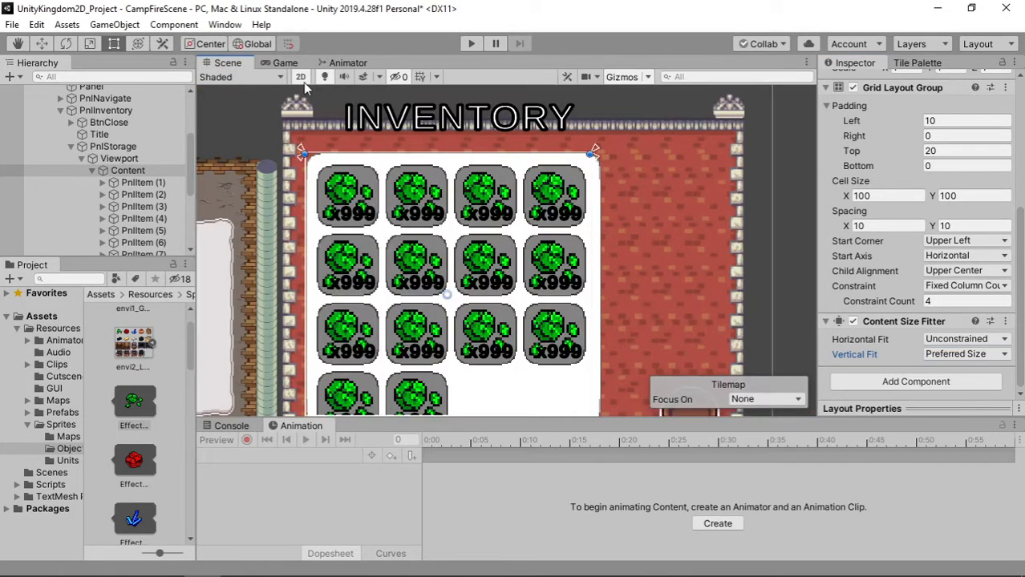
double_click(150, 166)
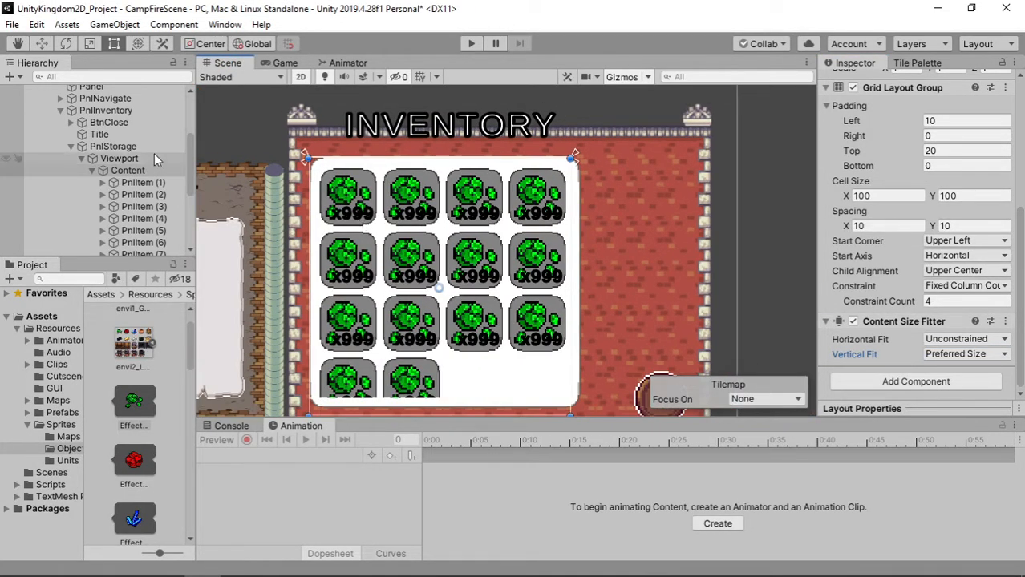
key(q)
drag(337, 278, 342, 241)
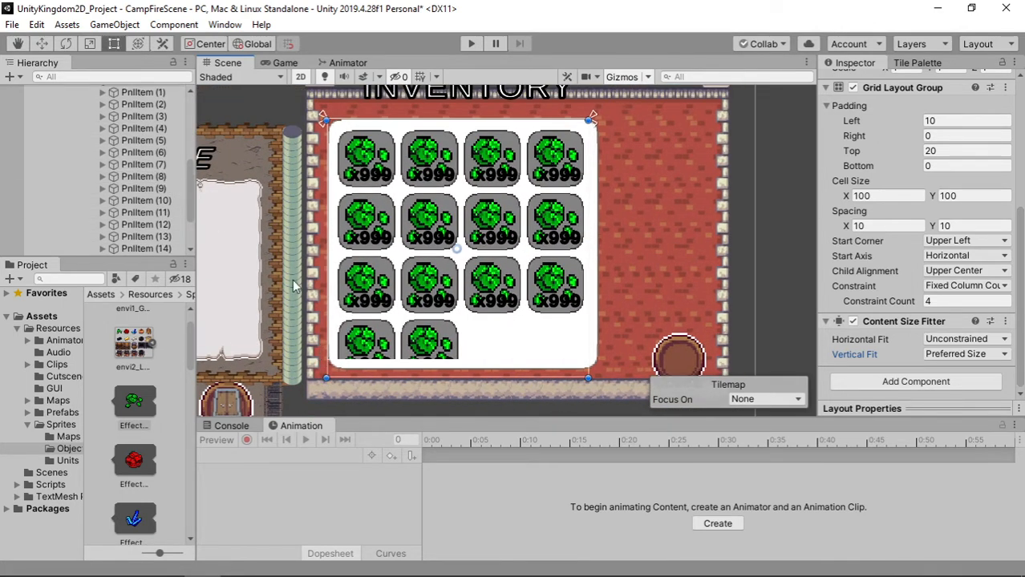
click(150, 250)
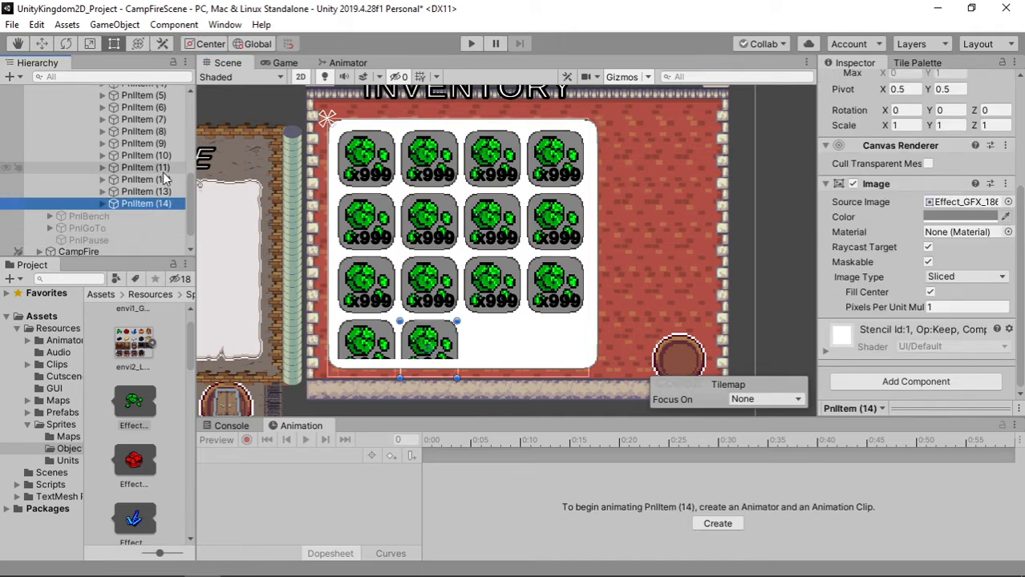
shift+click(163, 156)
key(Delete)
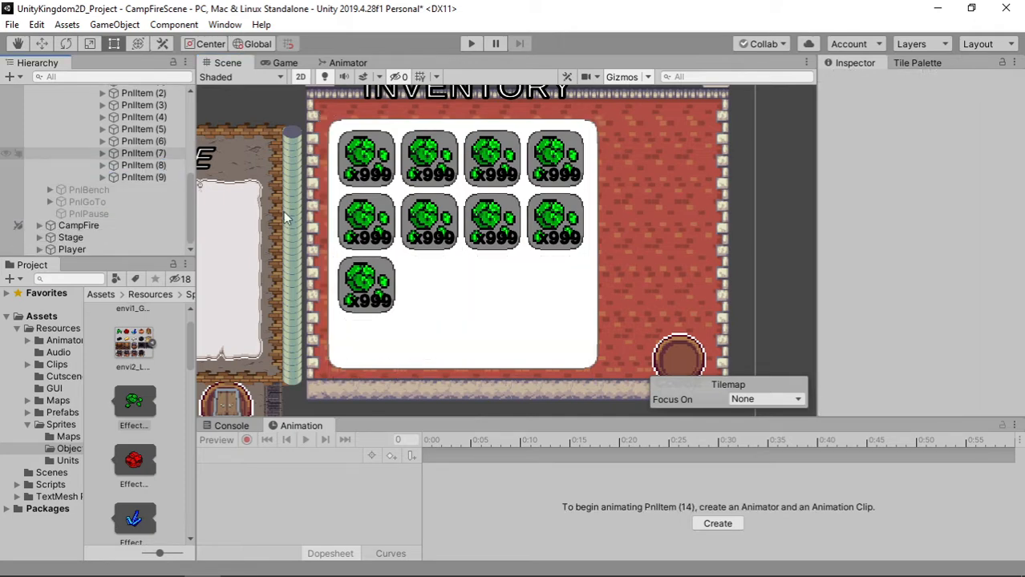
Check Content's fitted height, and delete PnlItem (3) through PnlItem (9) to leave two item panels
scroll(120, 161, up, 3)
click(120, 159)
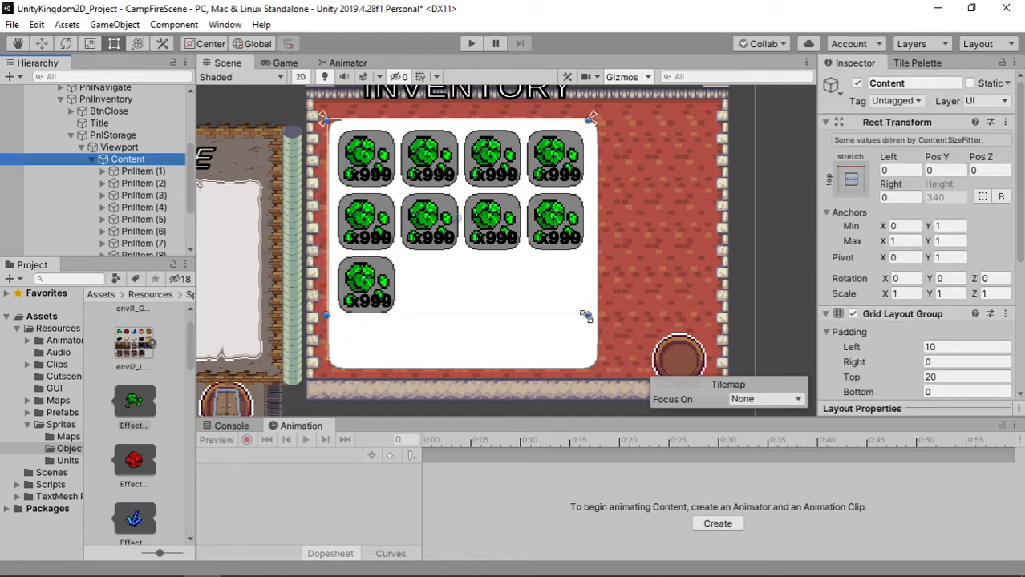
click(153, 196)
scroll(161, 220, down, 3)
shift+click(168, 180)
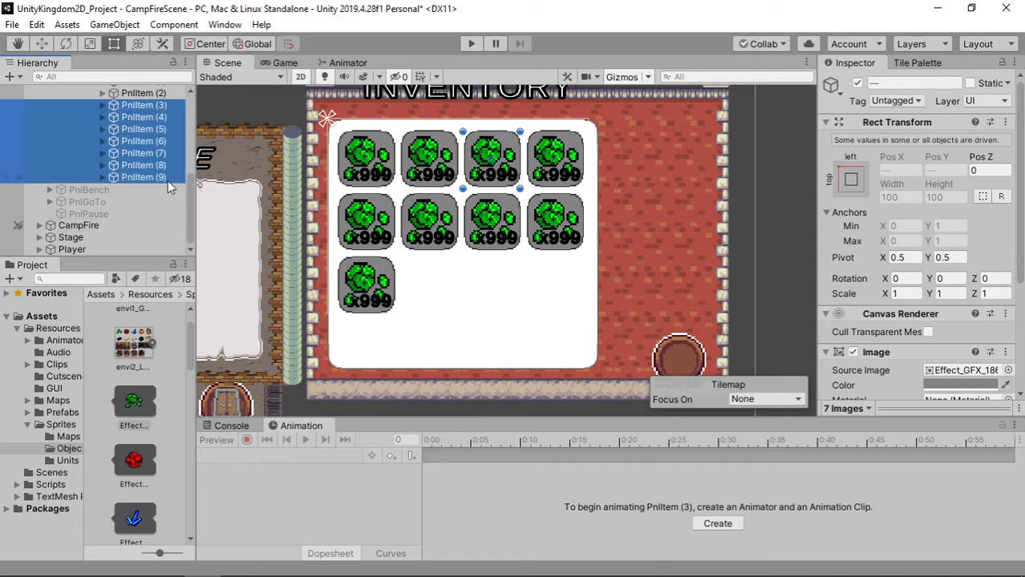
key(Delete)
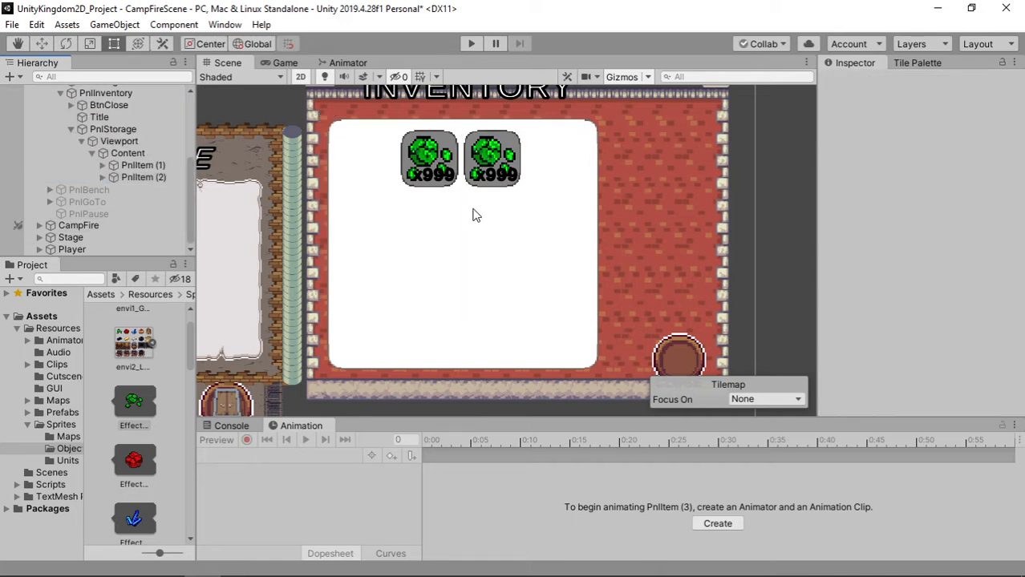
Set the Child Alignment of Content's Grid Layout Group to Upper Left, keeping the Upper Left start corner
scroll(137, 148, up, 2)
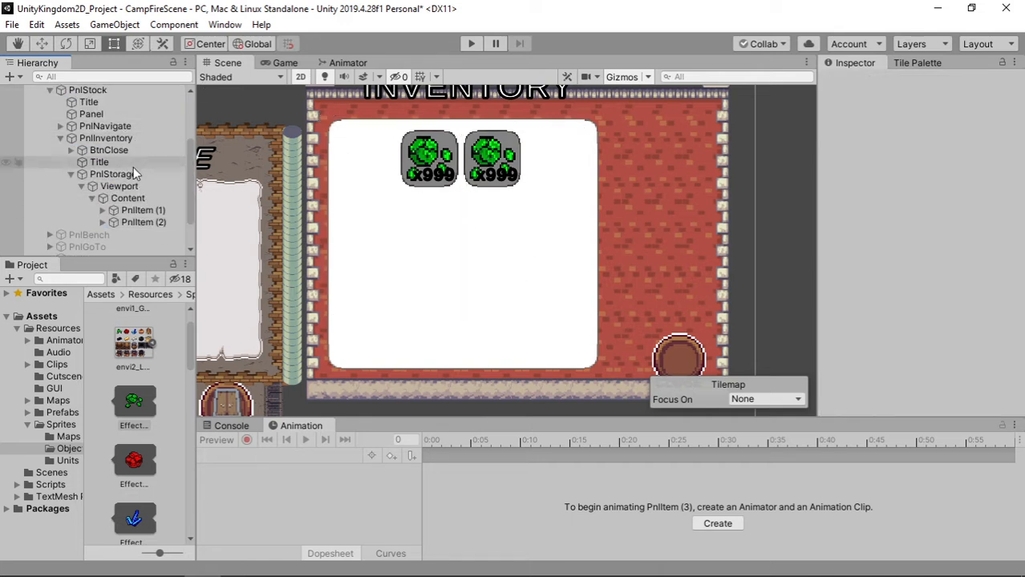
click(127, 198)
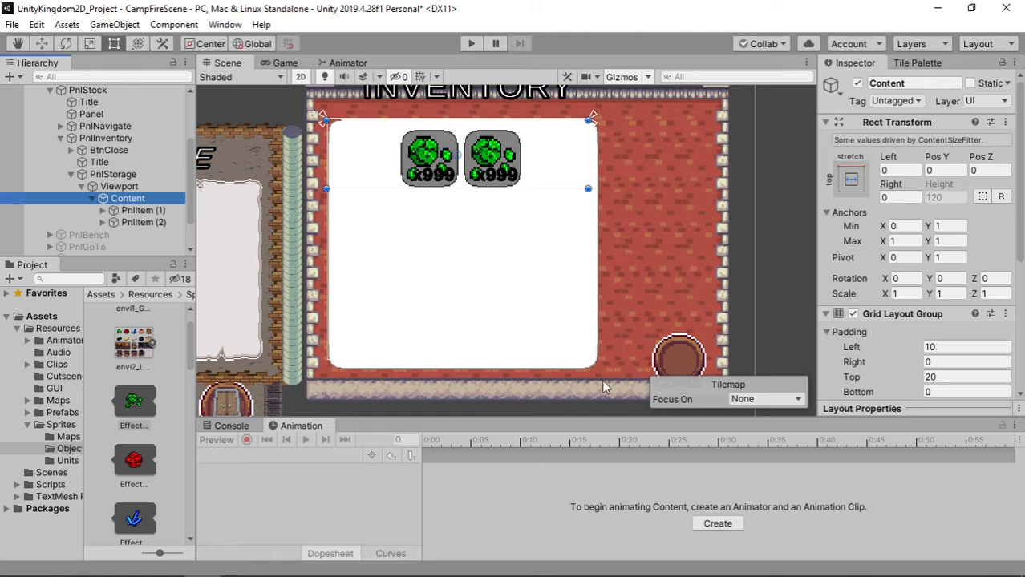
scroll(907, 285, down, 5)
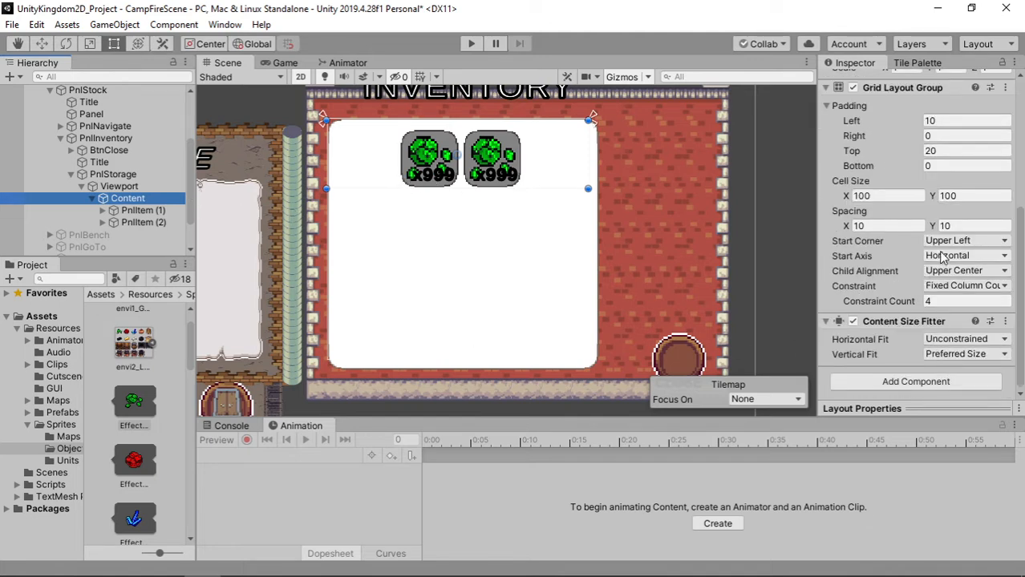
click(944, 241)
click(942, 245)
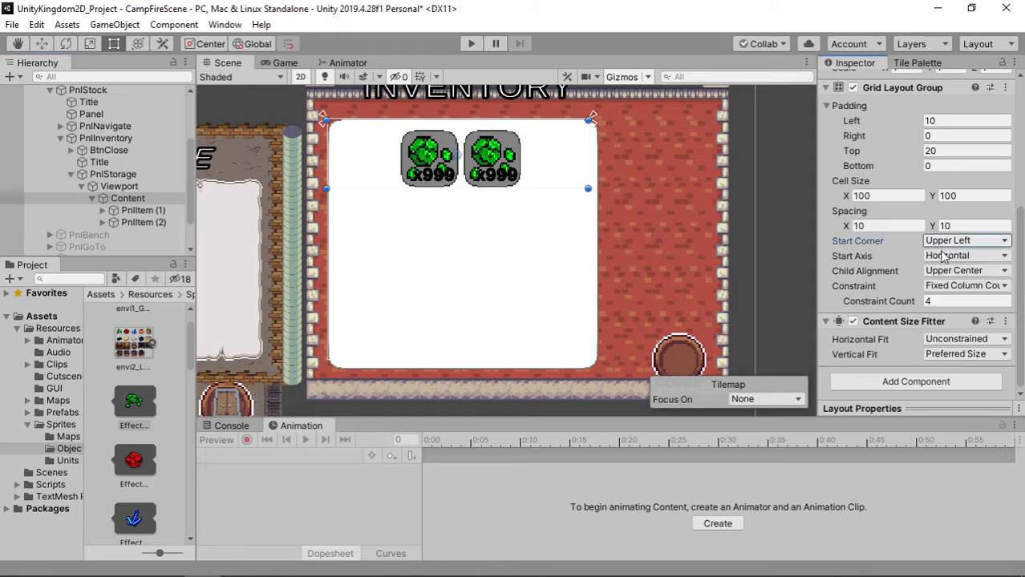
click(945, 271)
click(943, 288)
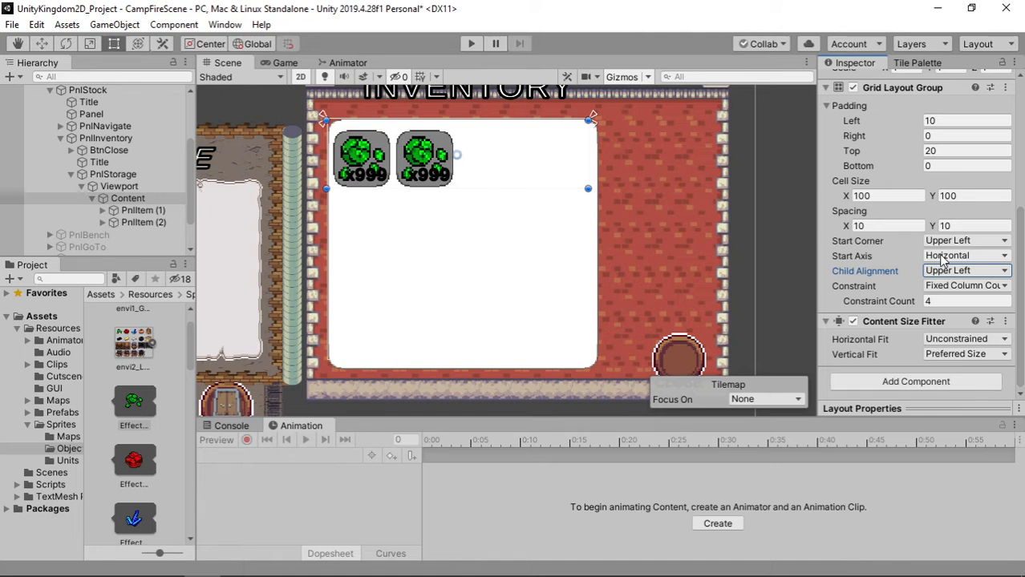
Duplicate PnlItem (2) inside Content repeatedly to add ten more item panels, up to PnlItem (12)
click(135, 223)
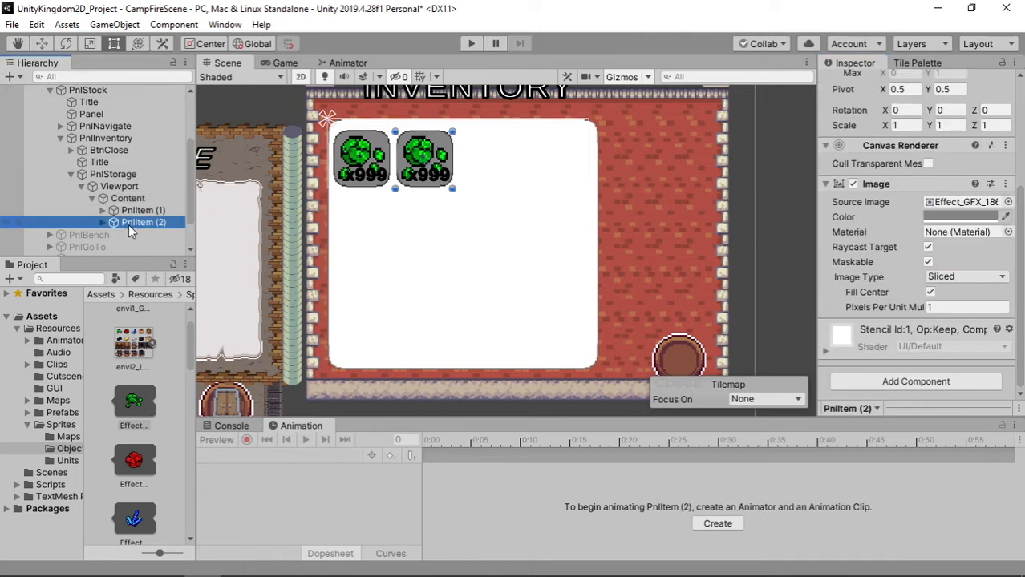
key(ctrl+d)
key(ctrl+d)
key(ctrl+d)
key(ctrl+d)
key(ctrl+d)
key(ctrl+d)
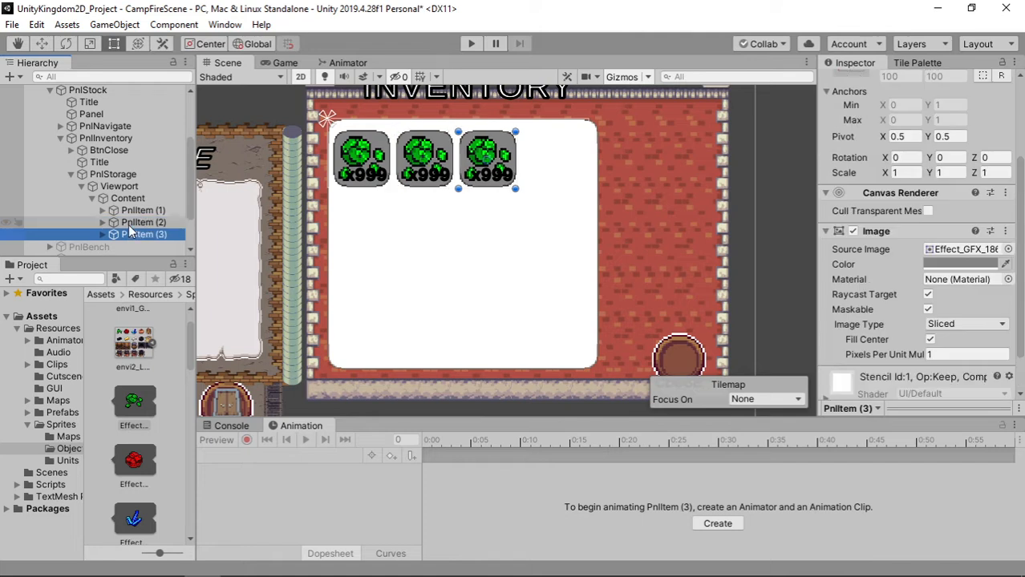
key(ctrl+d)
key(ctrl+d)
key(ctrl+d)
key(ctrl+d)
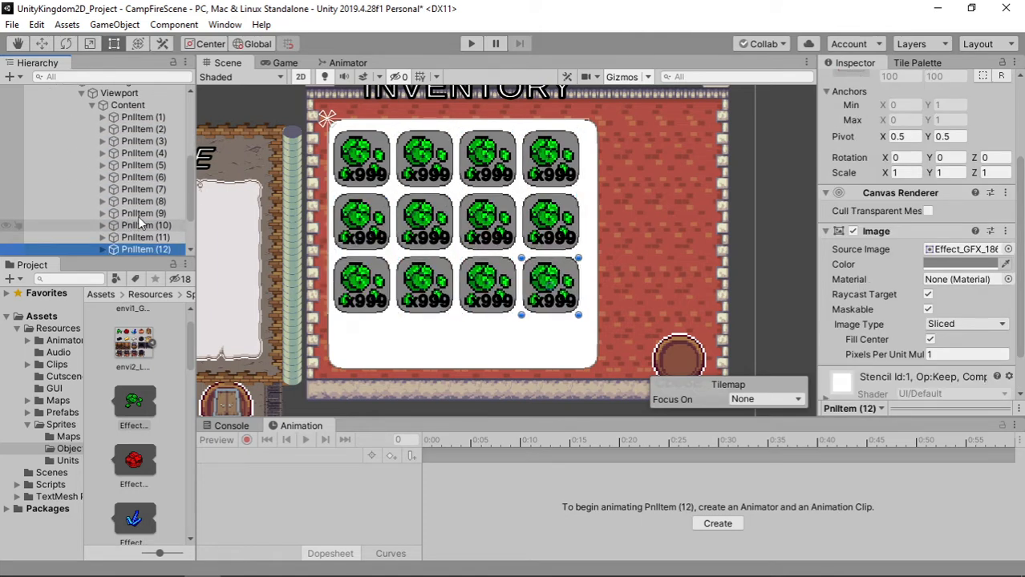
Set the left padding of Content's Grid Layout Group to 20
click(141, 109)
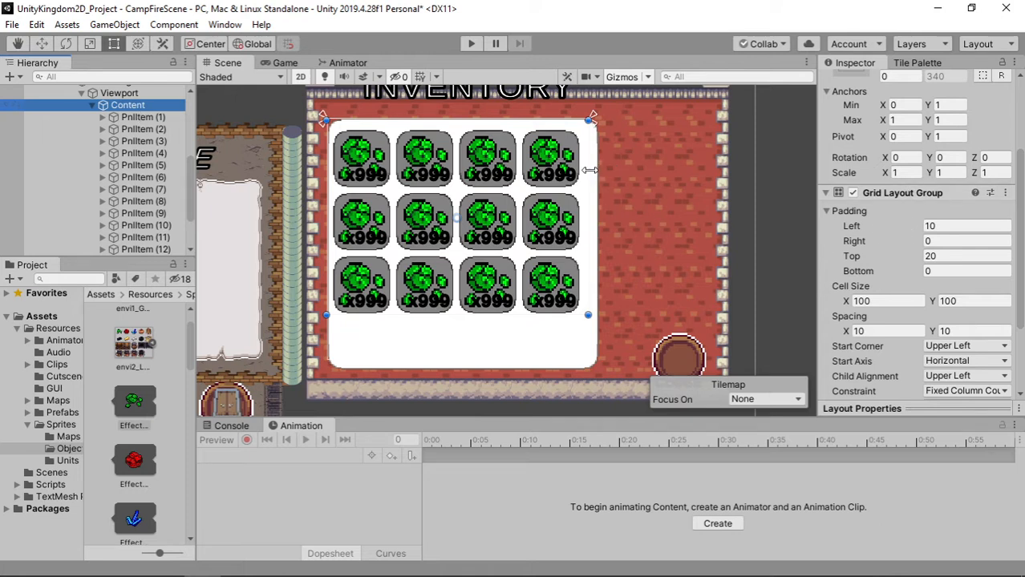
mouse_move(589, 170)
mouse_down()
mouse_move(598, 171)
mouse_move(589, 170)
mouse_up()
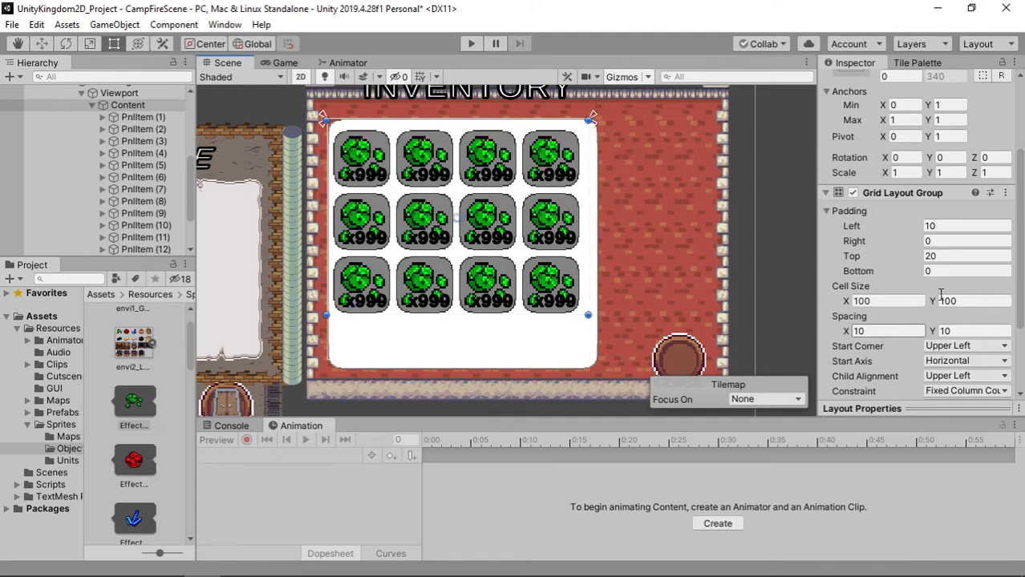
click(942, 227)
text(20)
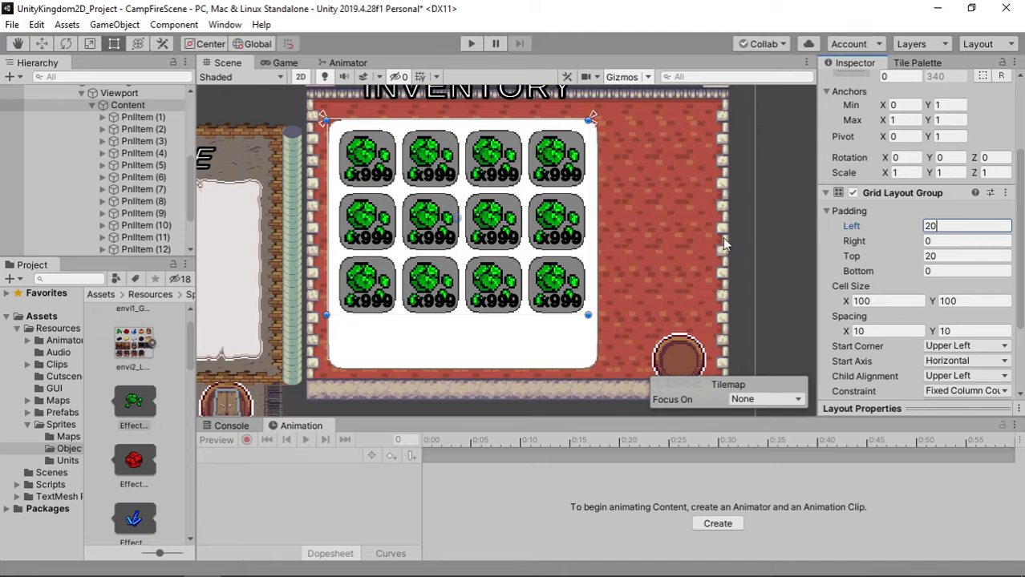
Shorten PnlStorage by lowering its upper edge to just above the first row of items
click(669, 244)
middle_drag(668, 243, 636, 249)
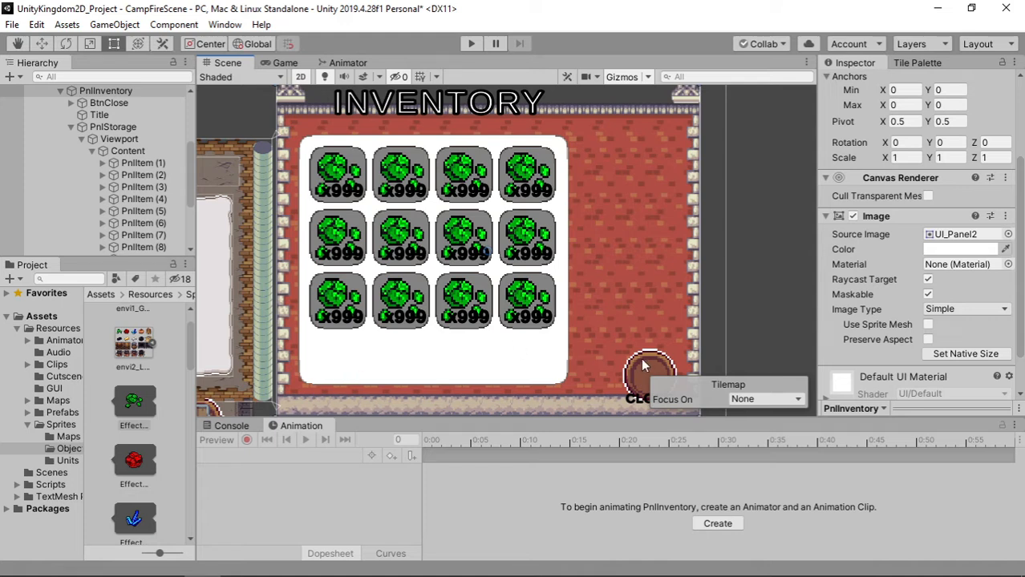
click(129, 127)
drag(439, 137, 443, 173)
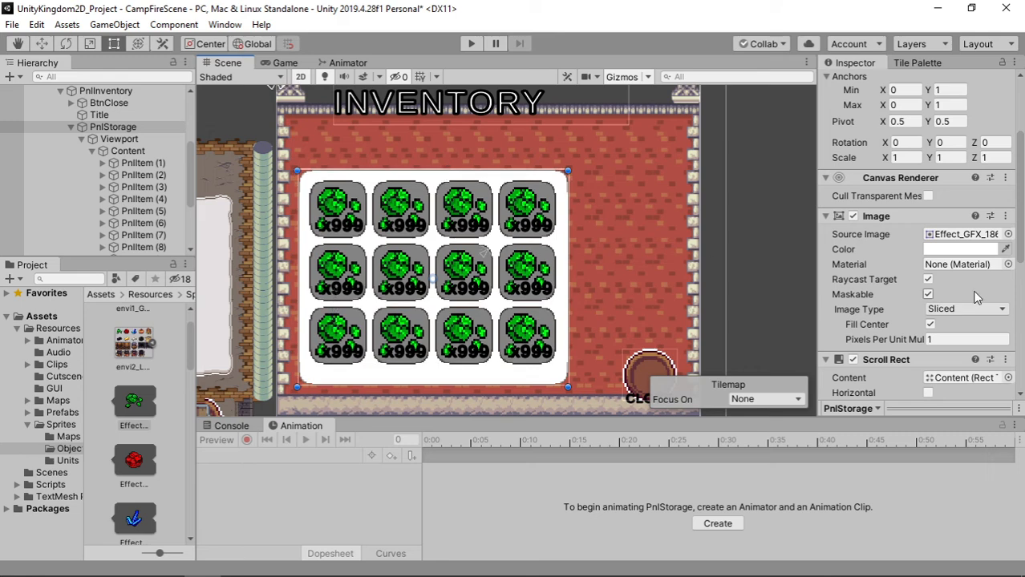
Set the top padding of Content's Grid Layout Group to 35
click(127, 151)
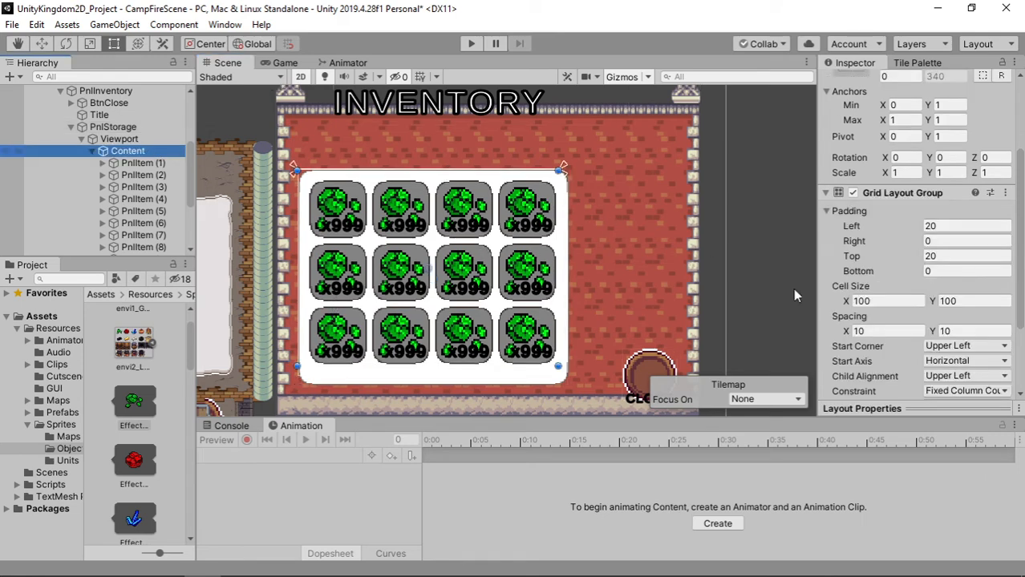
click(936, 257)
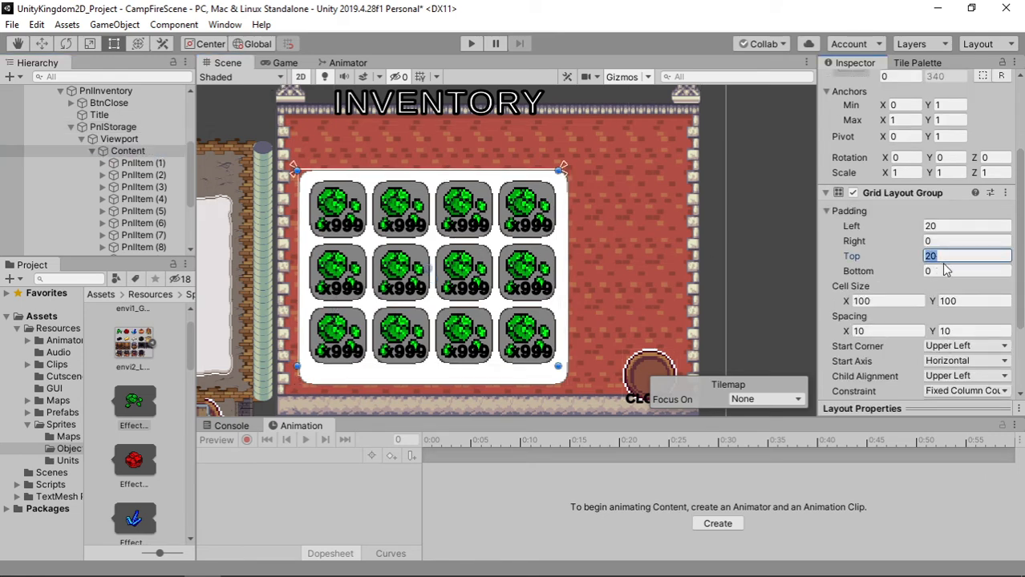
text(35)
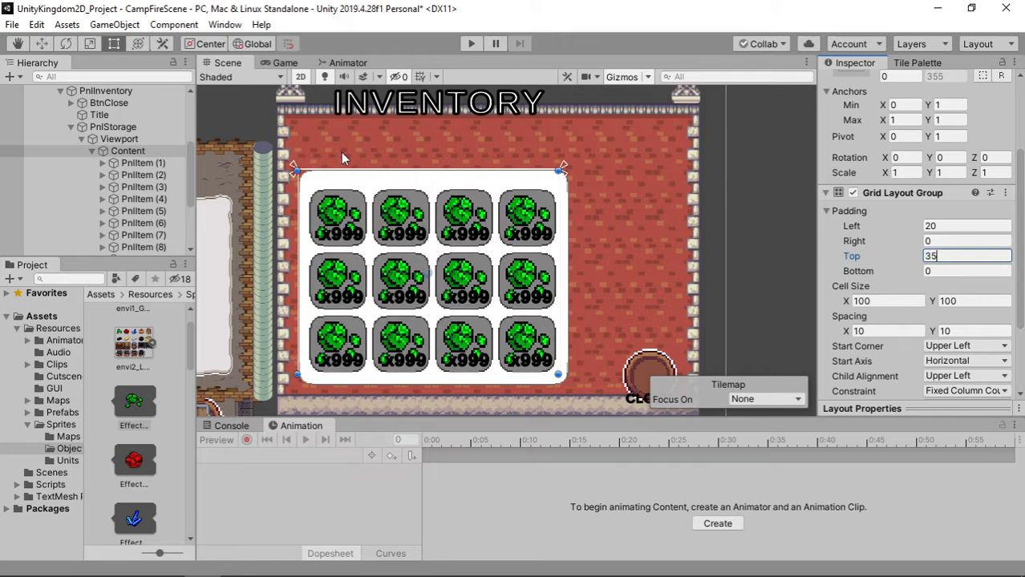
Move PnlStorage up beneath the INVENTORY title and make it slightly taller
drag(388, 168, 448, 145)
click(120, 127)
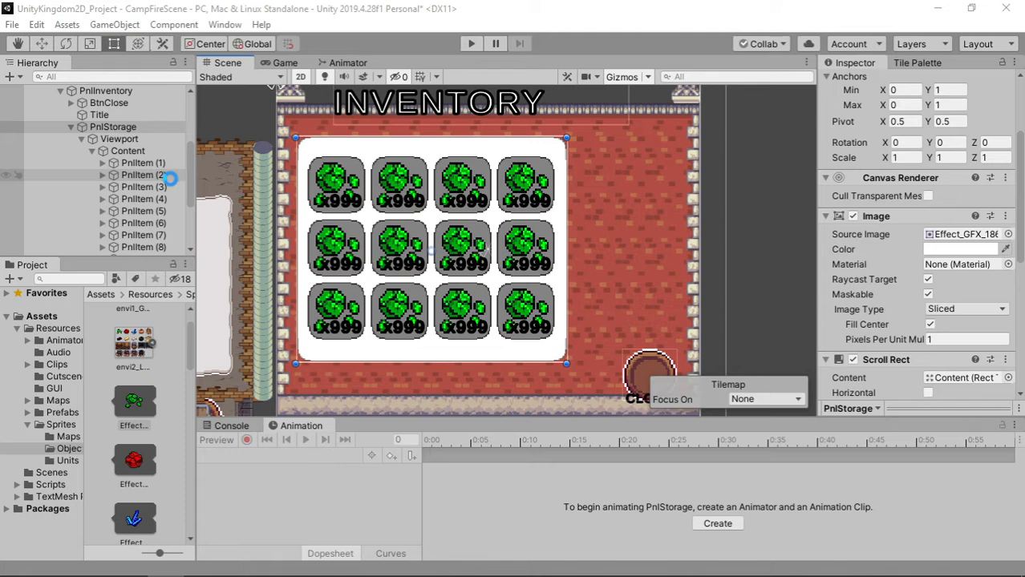
Delete PnlItem (2) through PnlItem (12) from Content, keeping only PnlItem (1)
click(152, 176)
scroll(166, 200, down, 5)
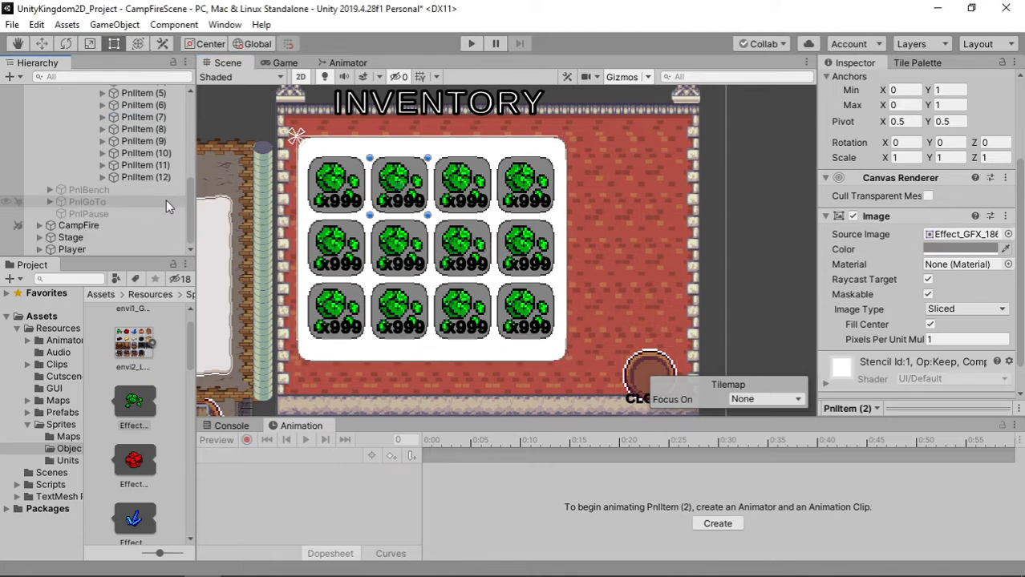
shift+click(144, 178)
key(Delete)
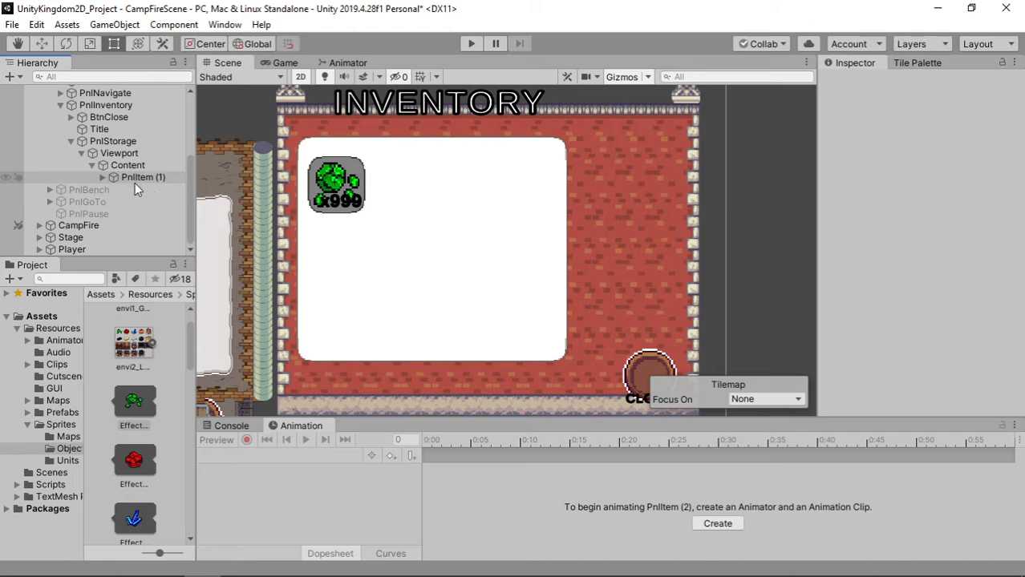
Change the text of PnlItem (1)'s TxtQty to x0
click(103, 177)
click(147, 200)
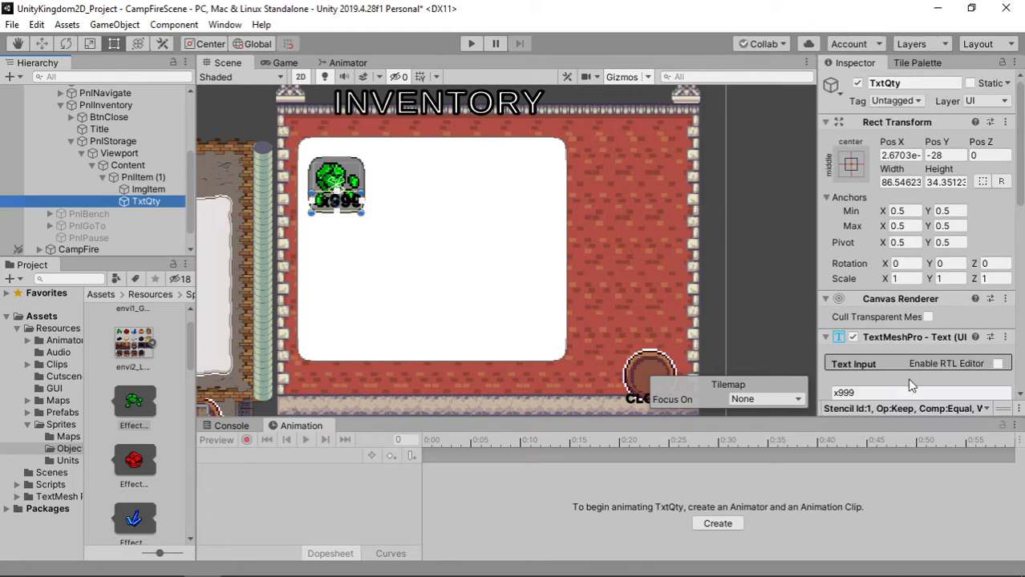
scroll(909, 310, down, 5)
click(880, 134)
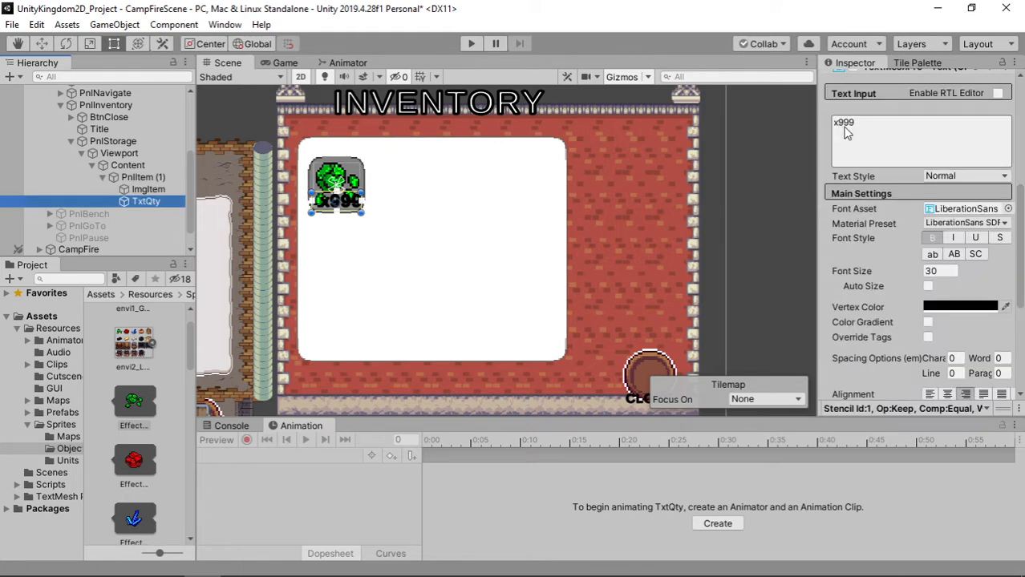
text(x0)
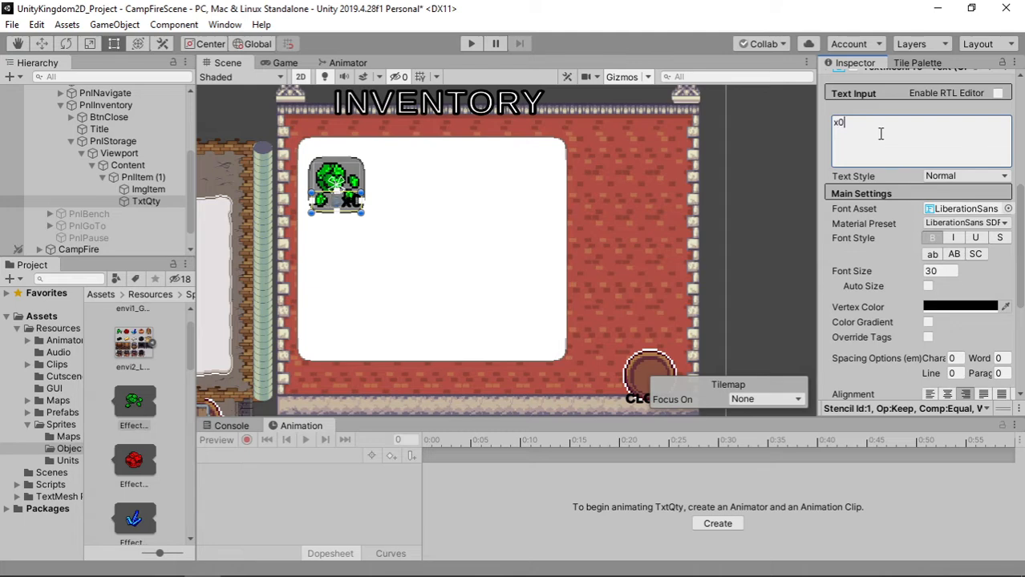
click(359, 252)
Duplicate PnlItem (1) to add PnlItem (2) beside it in Content, removing any extra copies
click(128, 177)
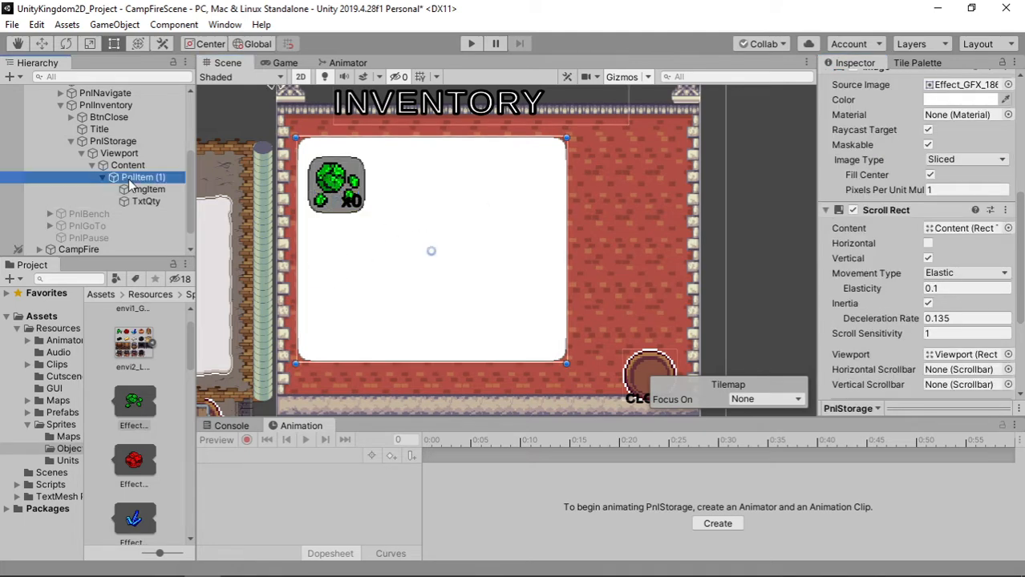
key(ctrl+d)
key(ctrl+d)
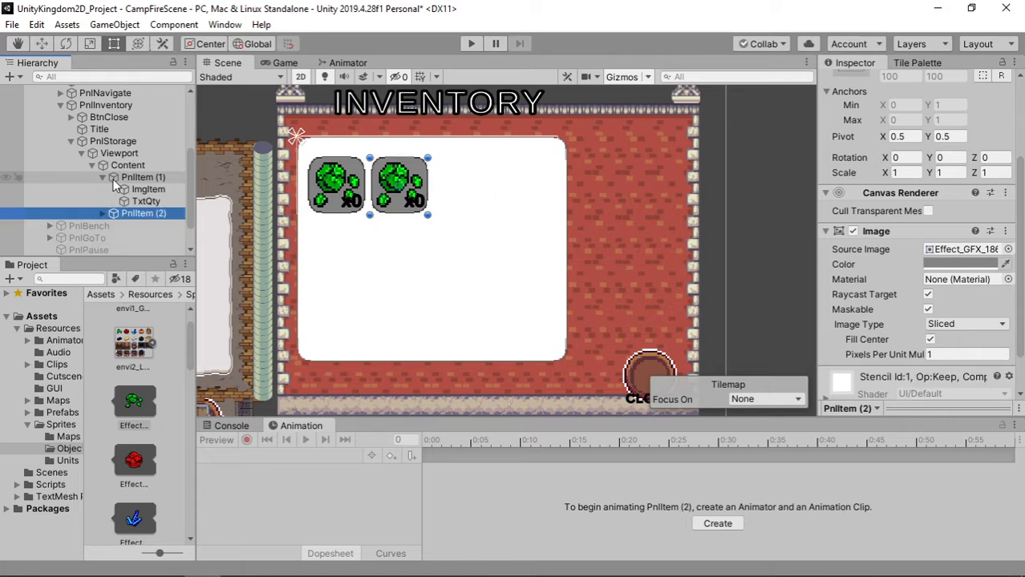
key(ctrl+z)
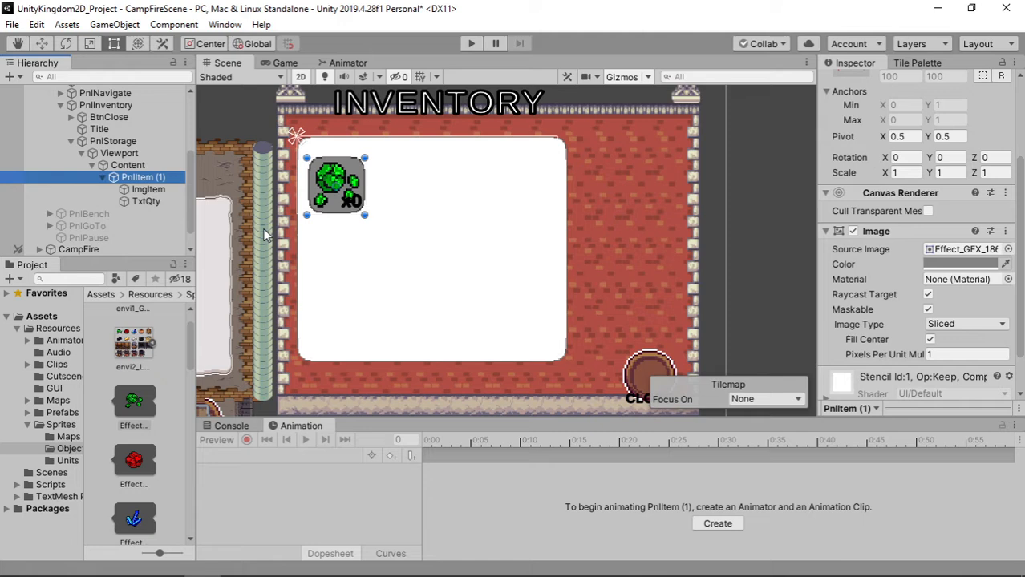
key(ctrl+d)
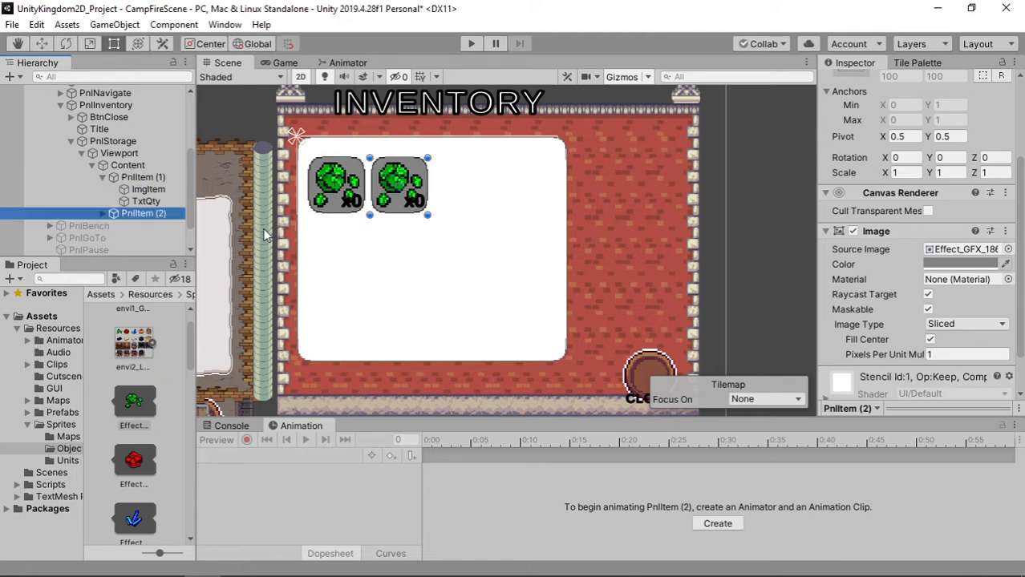
key(ctrl+d)
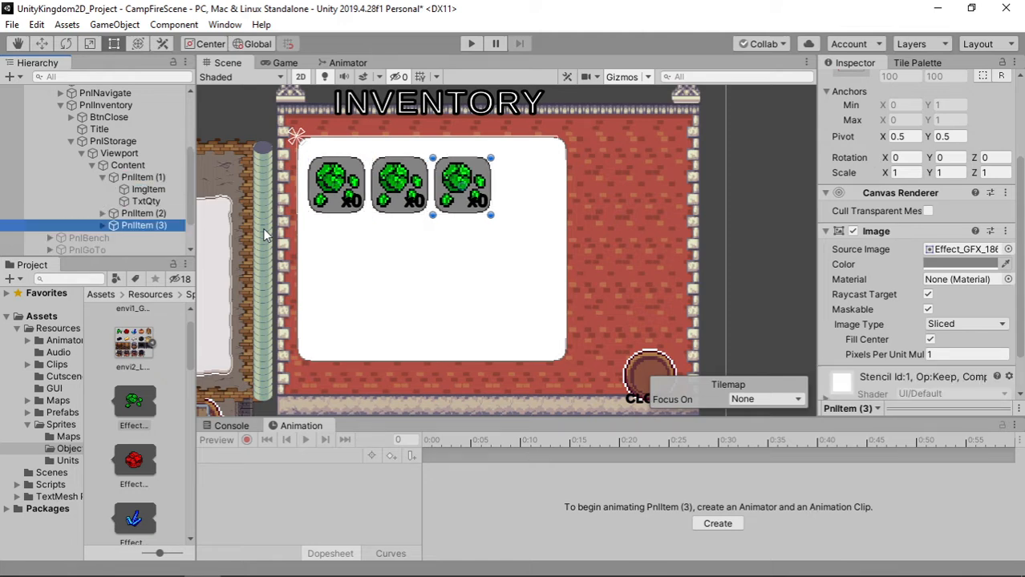
key(Delete)
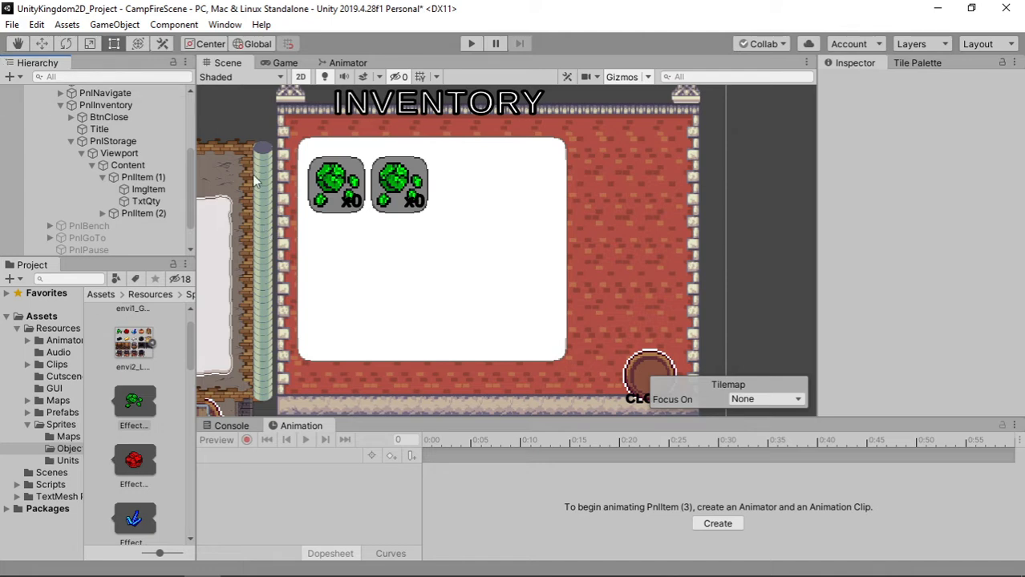
Duplicate PnlItem (2) repeatedly until Content holds item panels up to PnlItem (12)
click(157, 214)
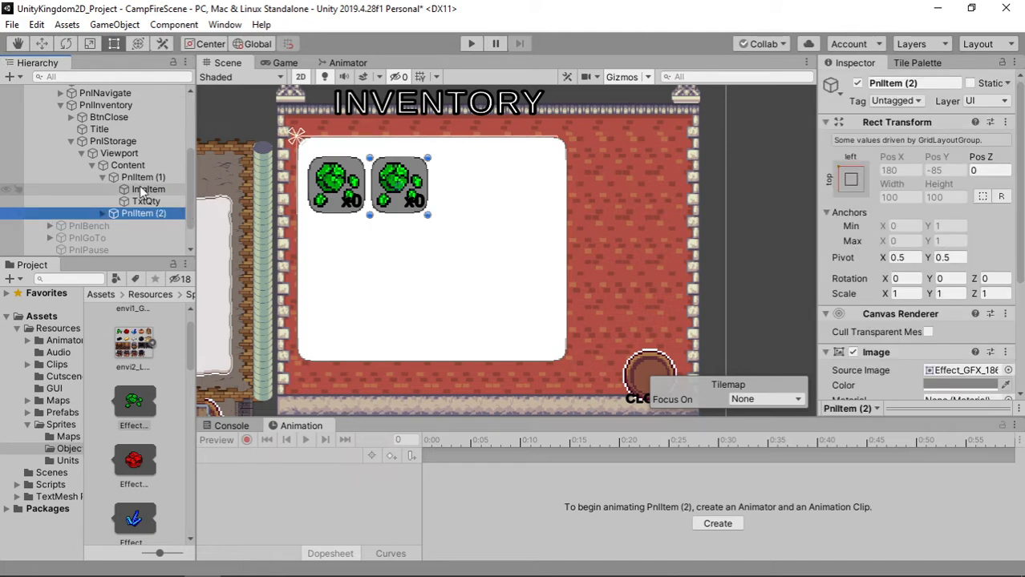
key(ctrl+d)
key(ctrl+d)
key(ctrl+d)
key(ctrl+d)
key(ctrl+d)
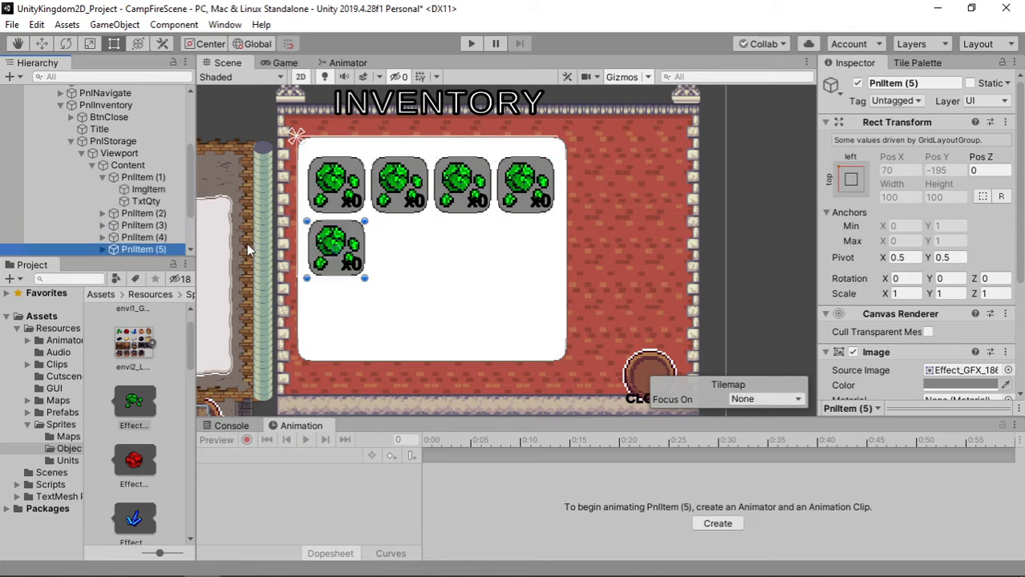
key(ctrl+d)
key(ctrl+d)
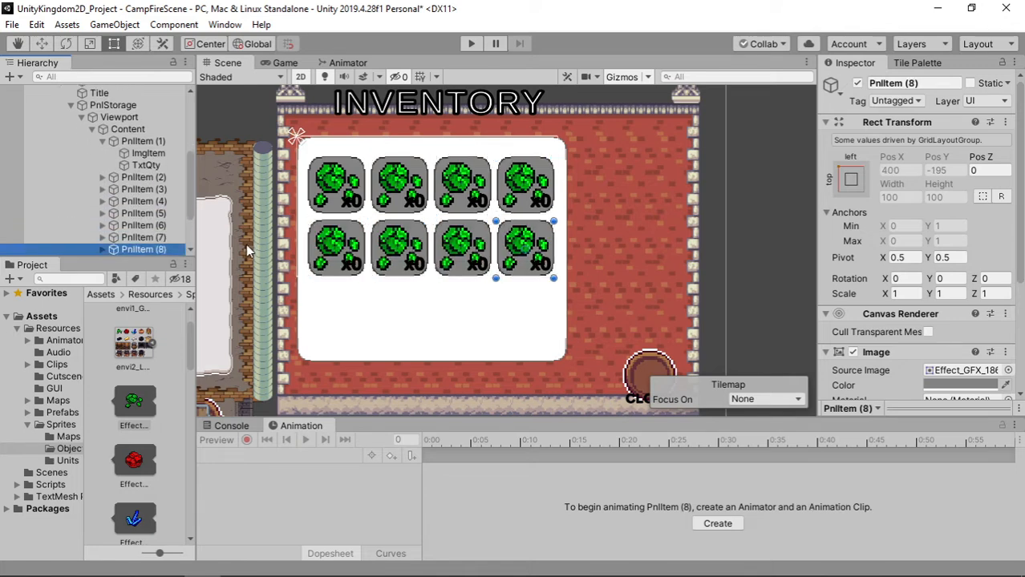
key(ctrl+d)
key(ctrl+d)
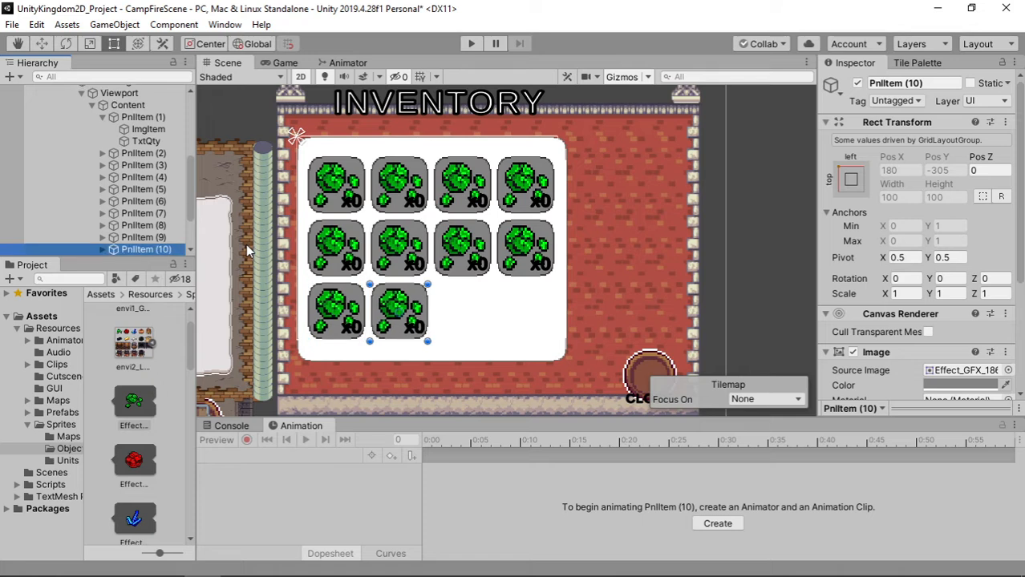
key(ctrl+d)
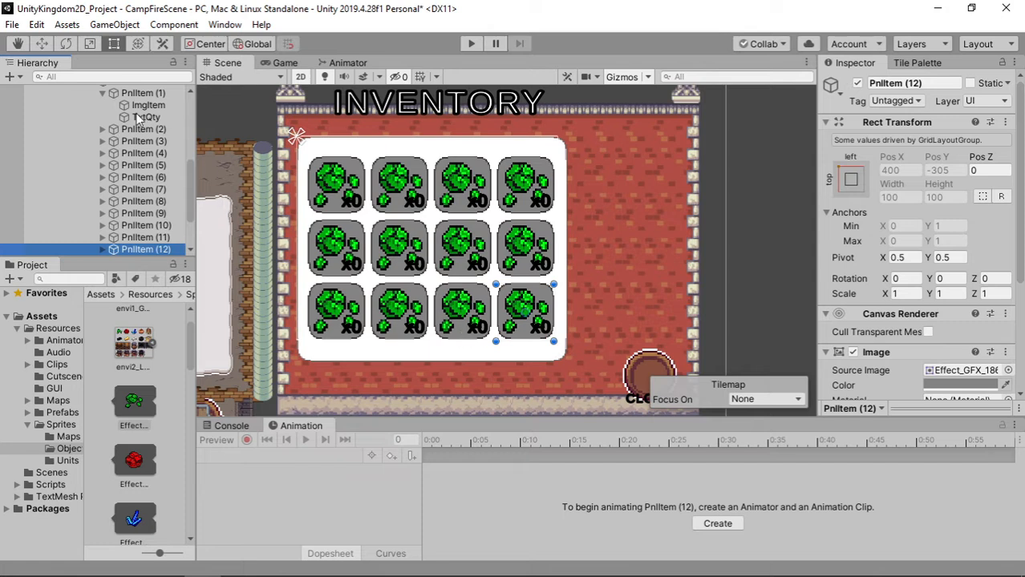
Set the source image of PnlItem (2)'s ImgItem to the red ore sprite Effect_LPC_2
click(102, 129)
click(146, 141)
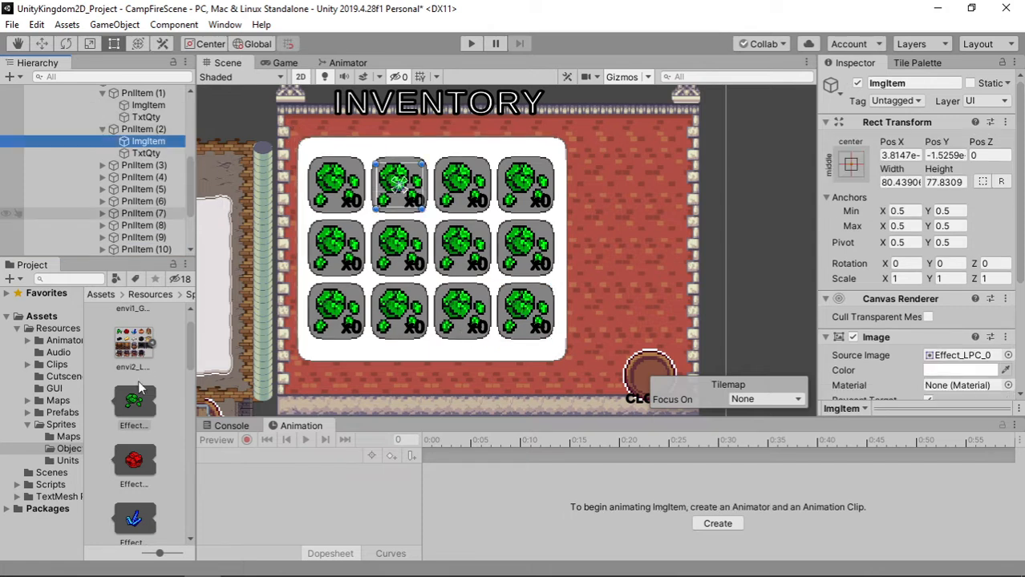
drag(134, 460, 946, 355)
Set the source image of PnlItem (3)'s ImgItem to the blue crystal sprite Effect_LPC_3
scroll(174, 360, down, 2)
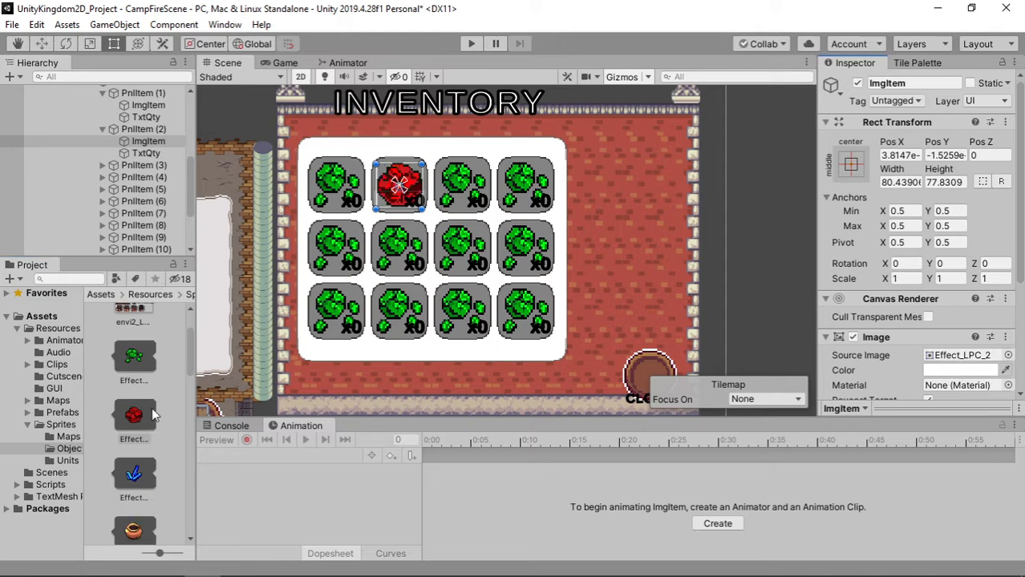
click(102, 166)
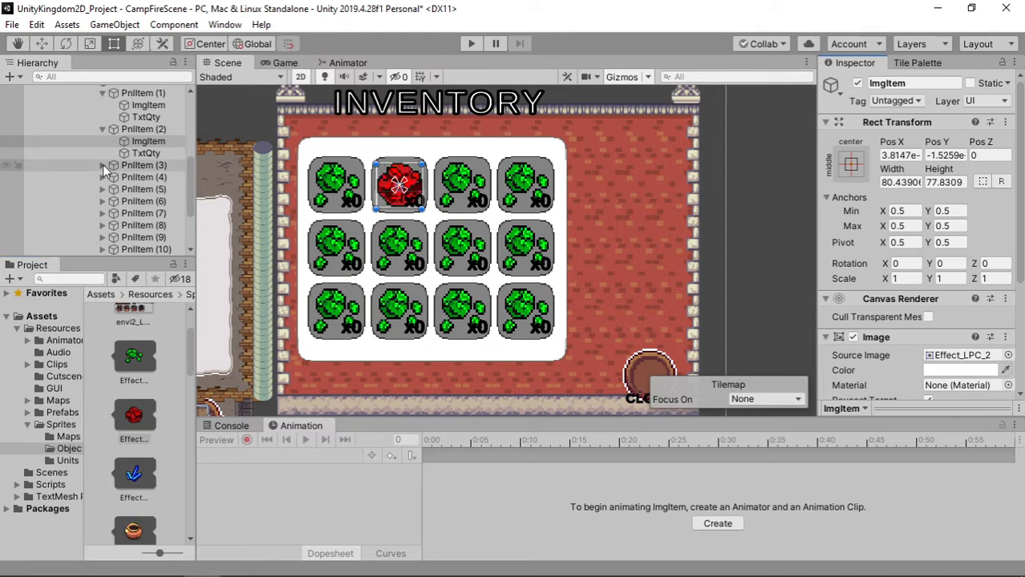
click(144, 178)
drag(134, 472, 963, 355)
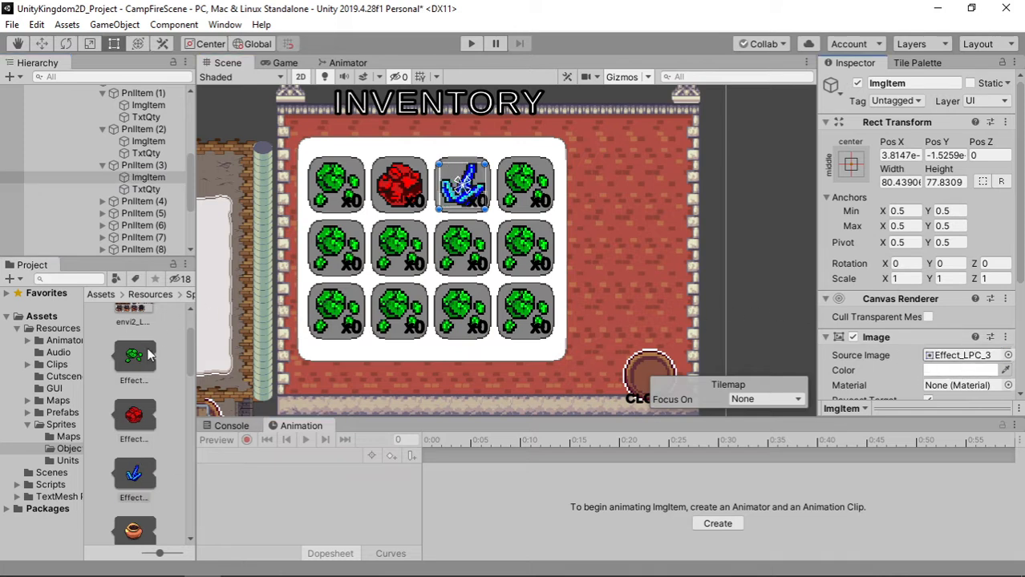
Set the source image of PnlItem (4)'s ImgItem to the sack sprite Effect_LPC_10
scroll(160, 377, down, 2)
click(160, 202)
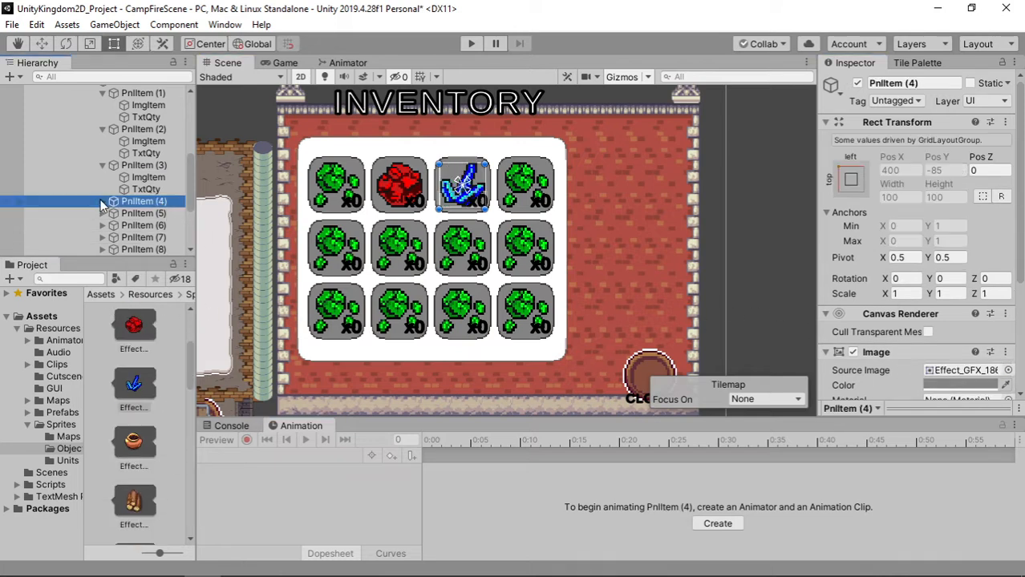
key(Right)
click(136, 215)
scroll(160, 441, down, 5)
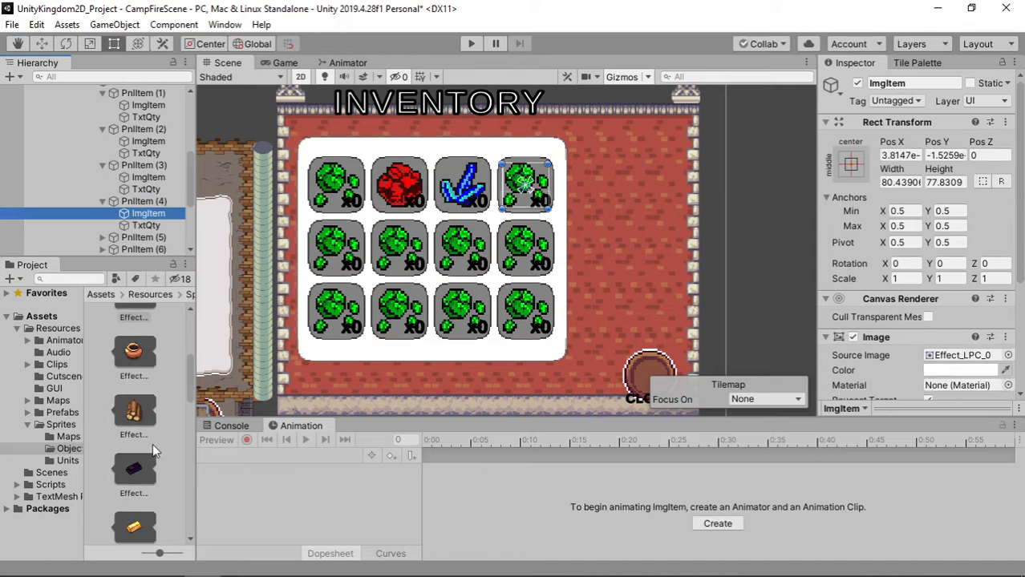
drag(146, 470, 980, 354)
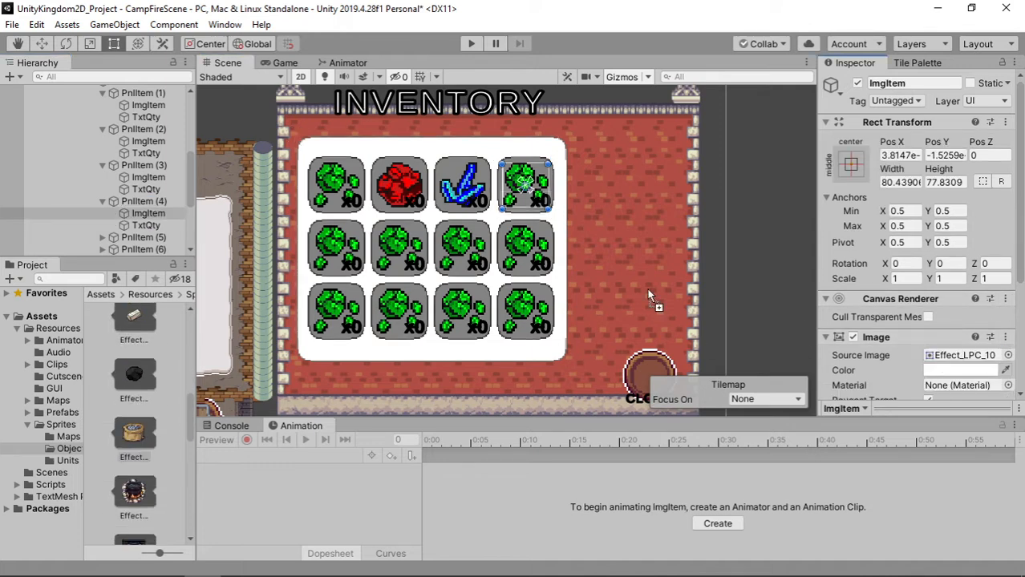
Set the source image of PnlItem (5)'s ImgItem to the black coal sprite Effect_LPC_9
click(102, 238)
scroll(107, 231, down, 2)
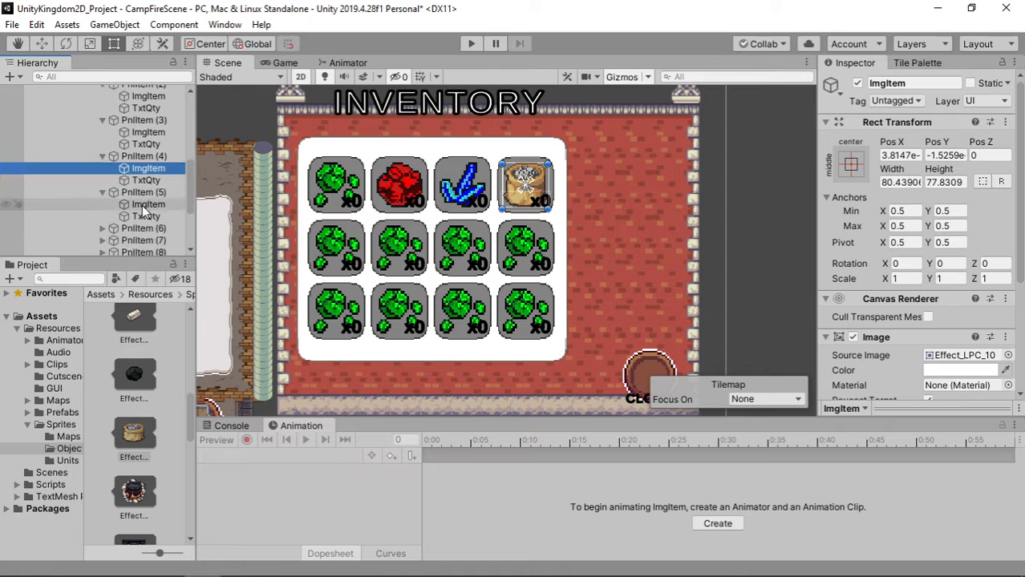
click(145, 205)
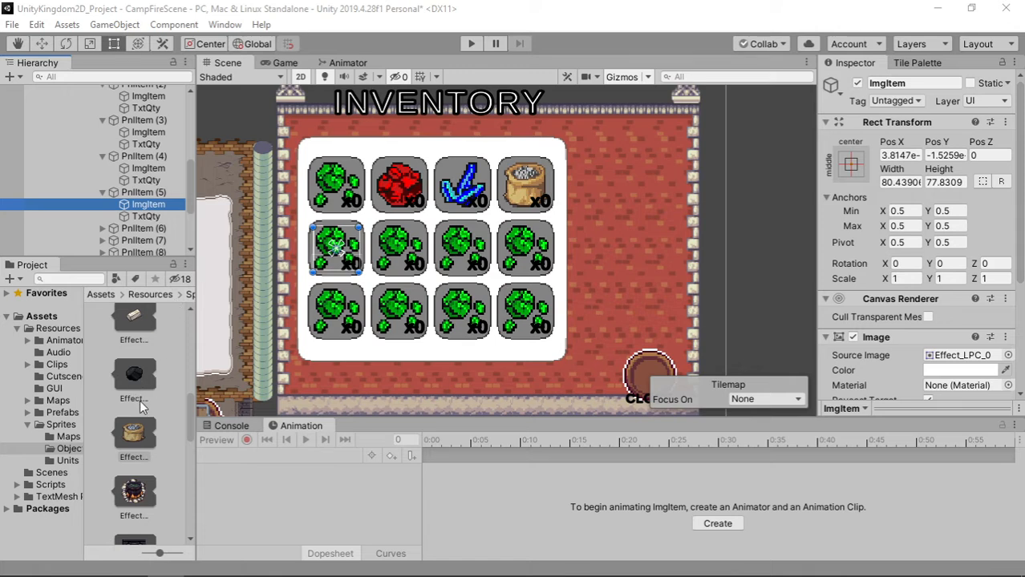
drag(131, 383, 470, 346)
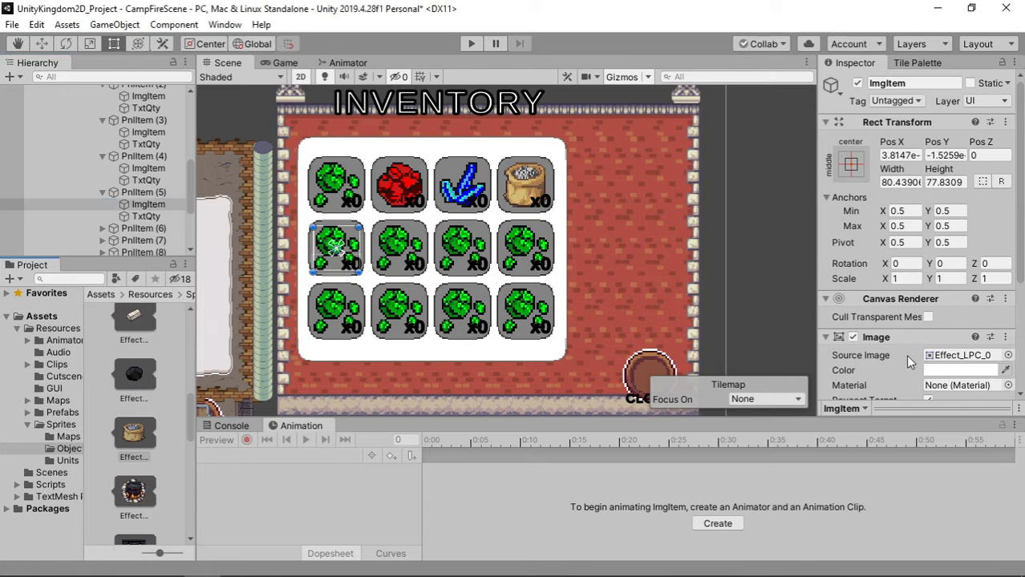
drag(910, 362, 951, 362)
drag(140, 381, 961, 361)
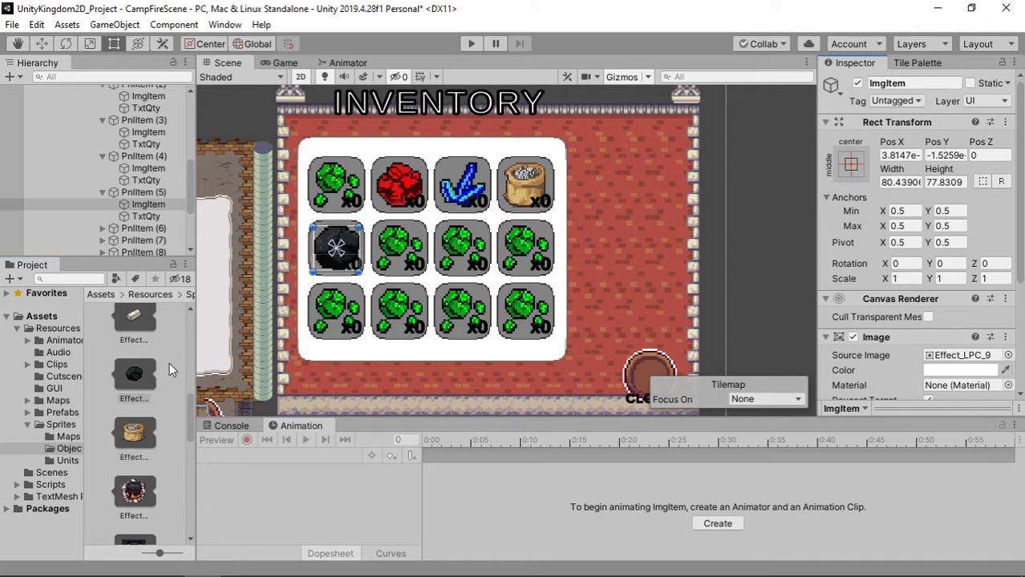
Expand PnlItem (6) to (8) and set the source image of PnlItem (6)'s ImgItem to the gold bar sprite Effect_LPC_7
click(102, 228)
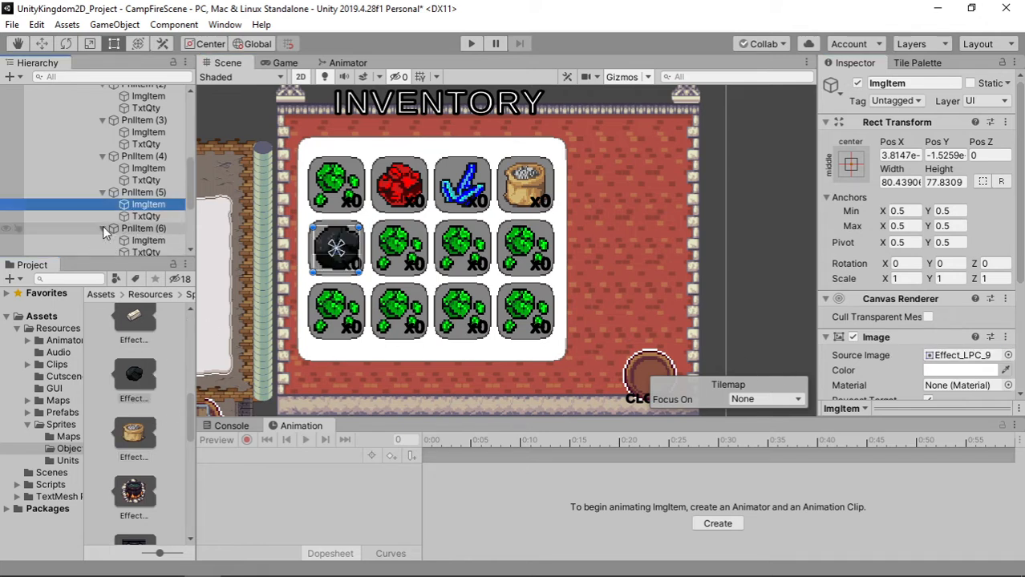
scroll(101, 225, down, 3)
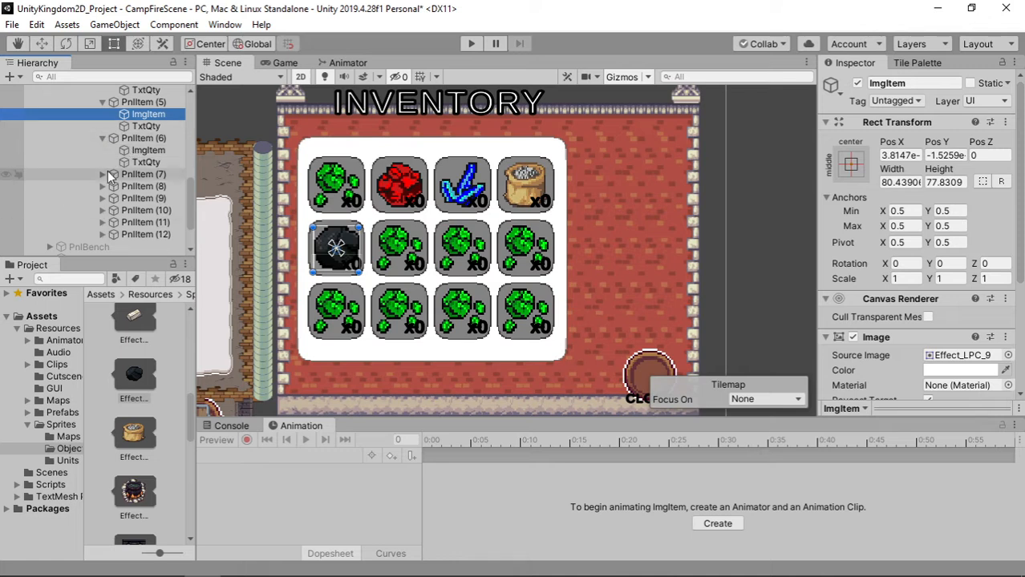
click(102, 174)
click(103, 210)
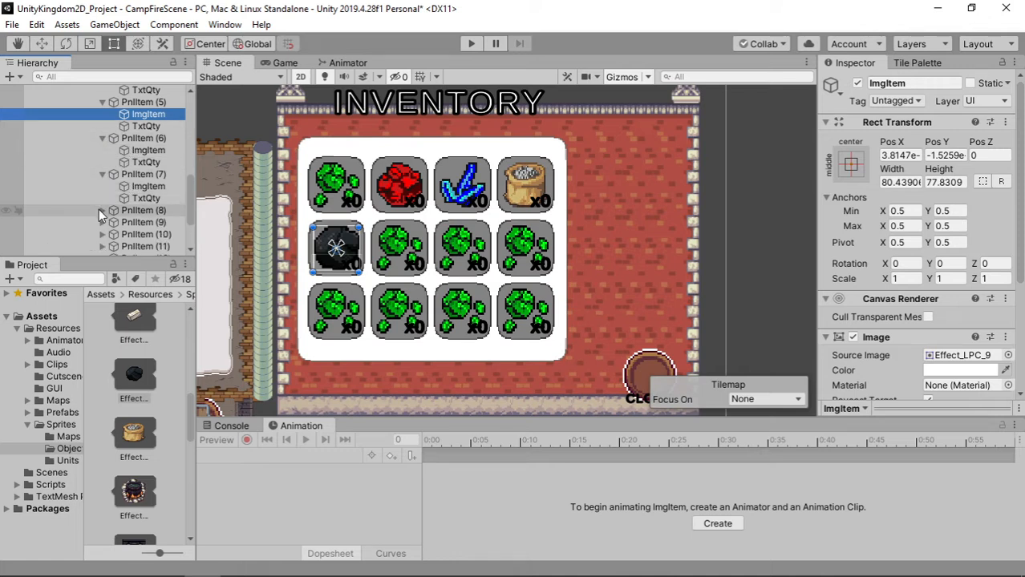
click(146, 150)
scroll(151, 401, down, 1)
scroll(150, 421, down, 4)
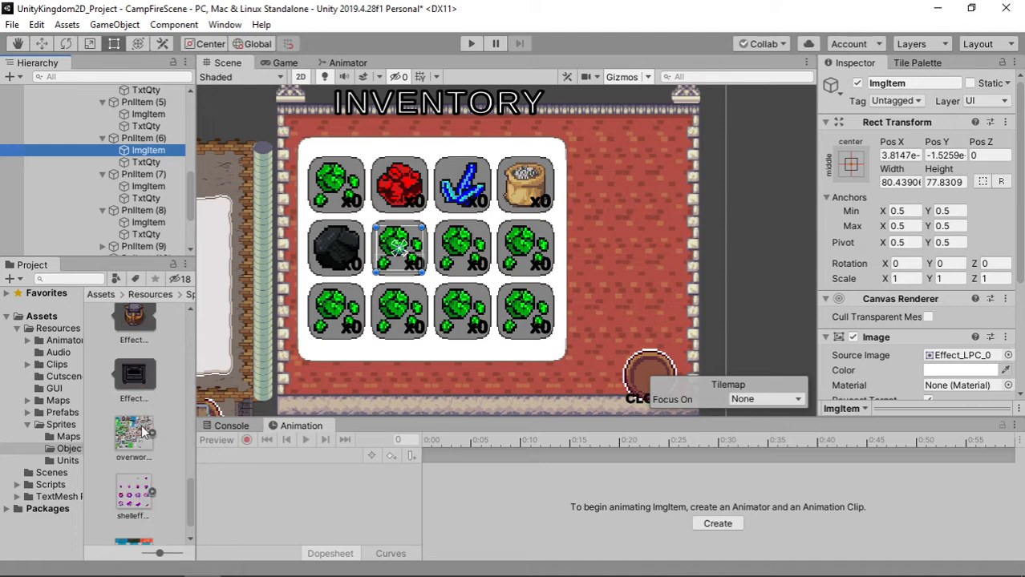
scroll(130, 414, up, 4)
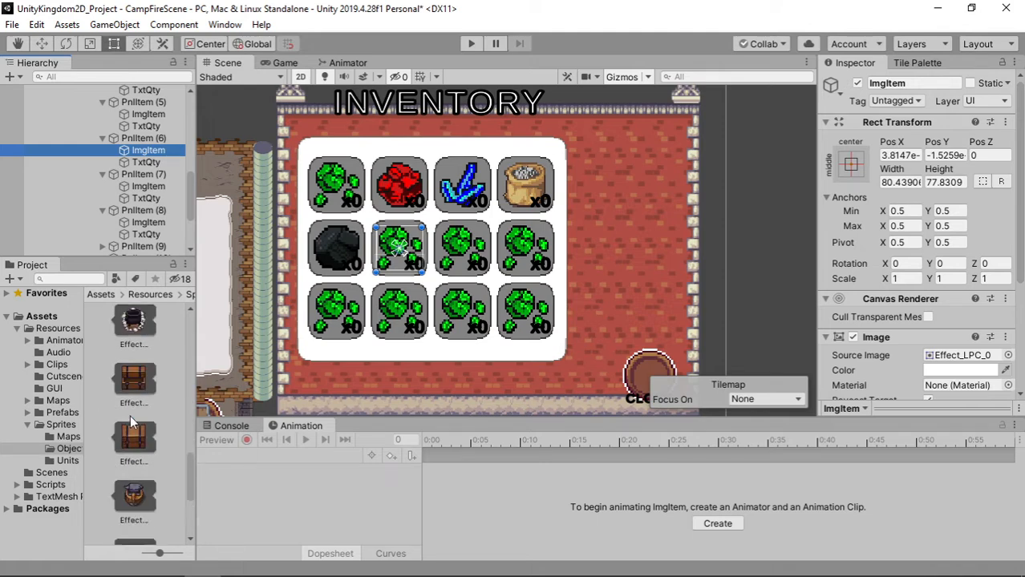
scroll(134, 405, down, 1)
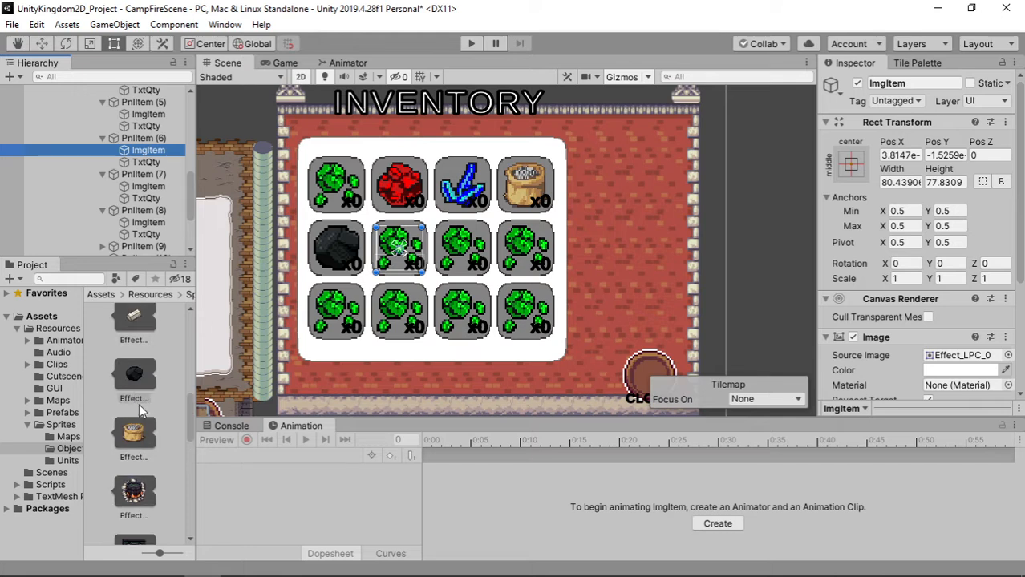
scroll(139, 403, down, 3)
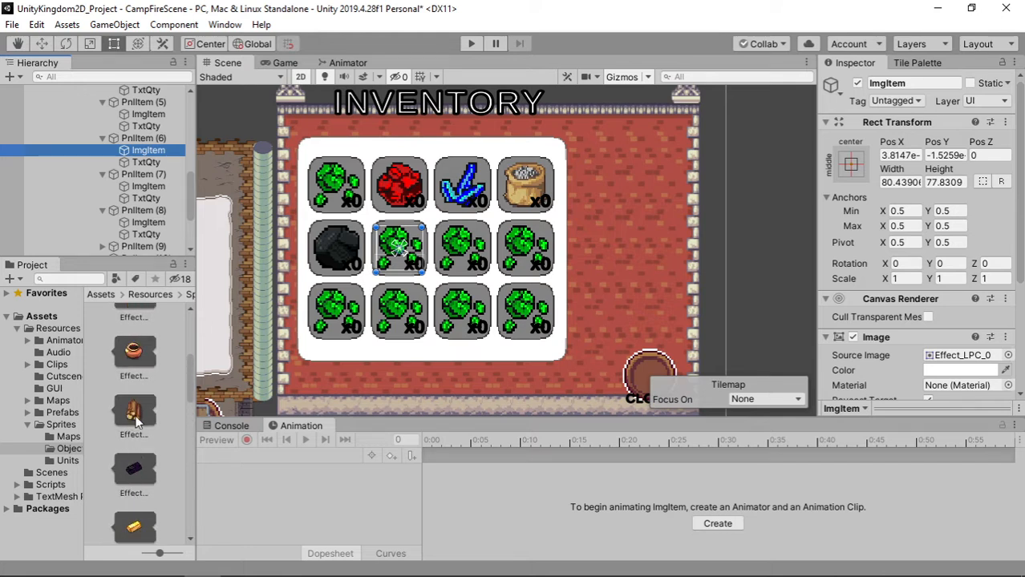
drag(134, 527, 946, 360)
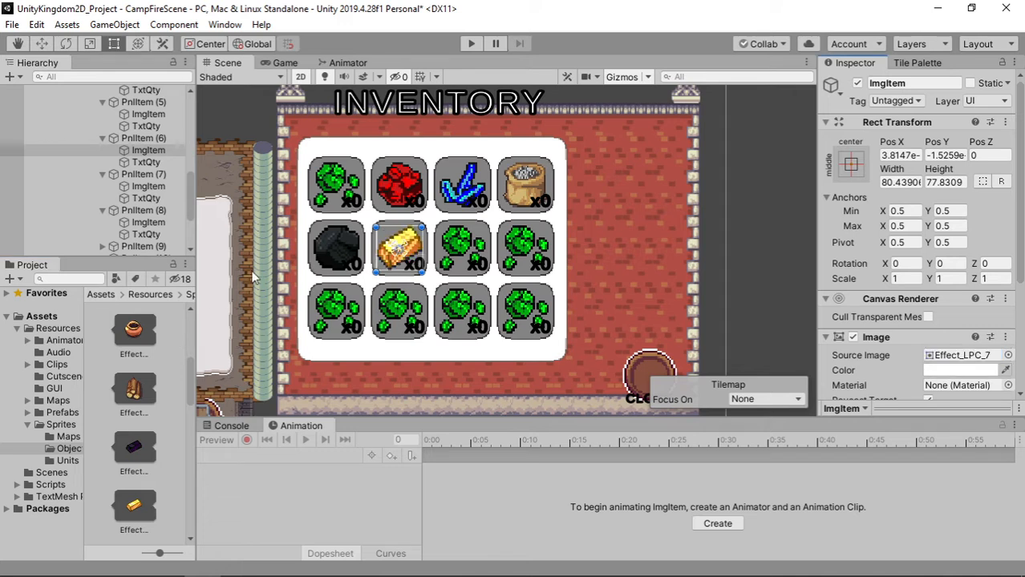
Set the ImgItem source images to the wood logs sprite in PnlItem (7) and the clay pot sprite Effect_LPC_4 in PnlItem (8)
click(152, 187)
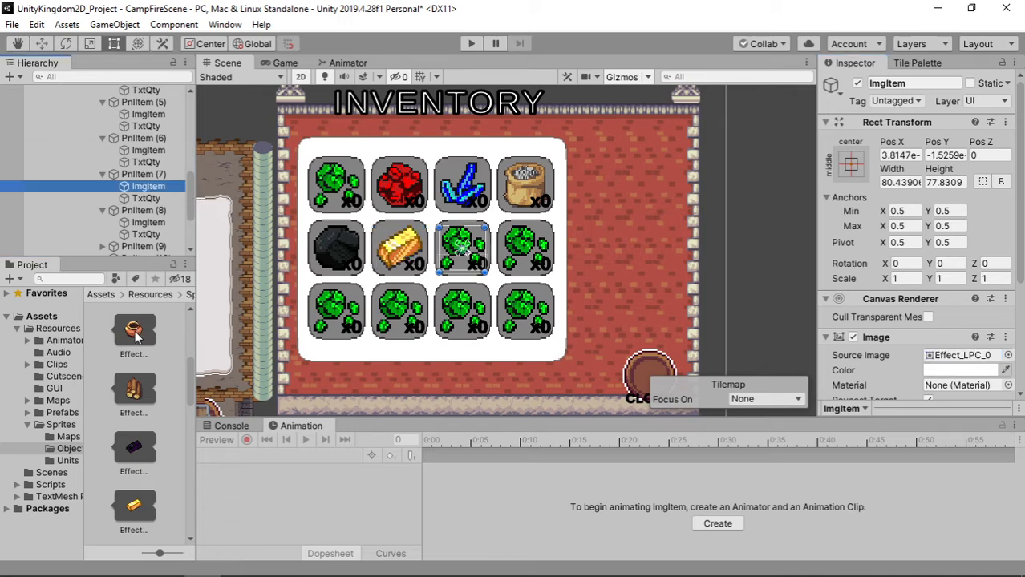
drag(132, 393, 947, 355)
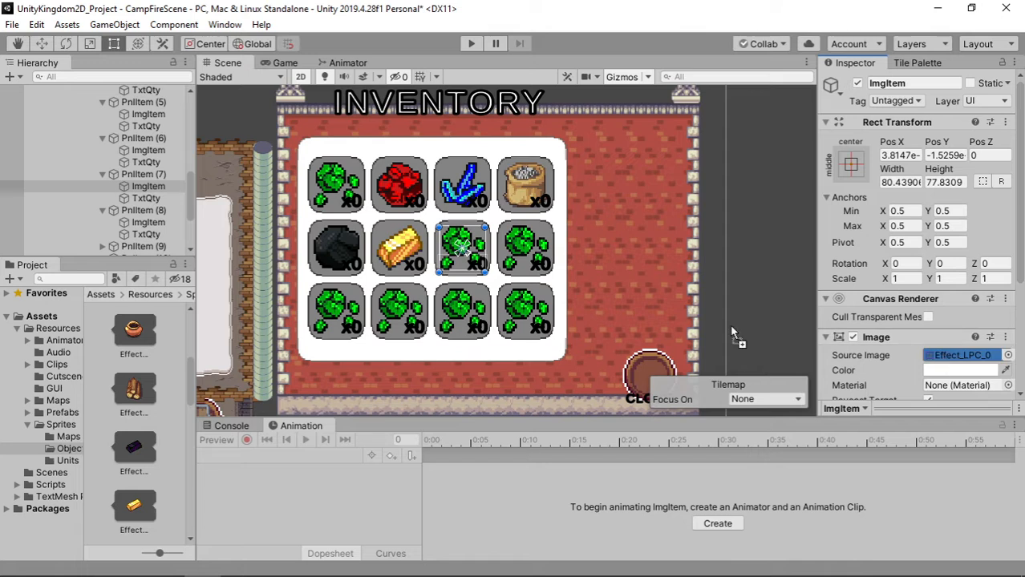
click(154, 223)
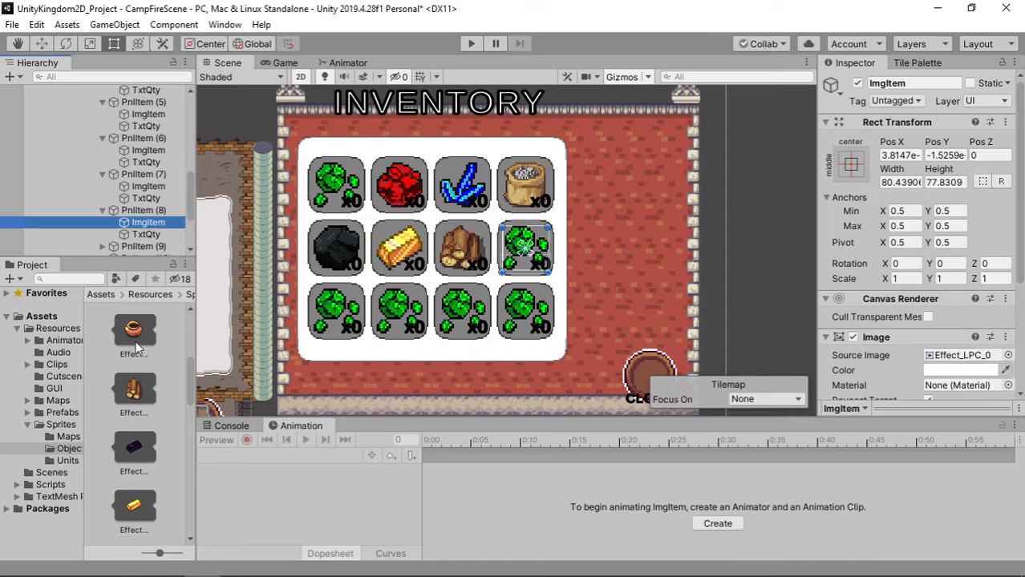
drag(134, 341, 959, 355)
Expand PnlItem (9) and (10) and set the source image of PnlItem (10)'s ImgItem to the parchment scroll sprite from the Objects sprites
scroll(73, 210, down, 3)
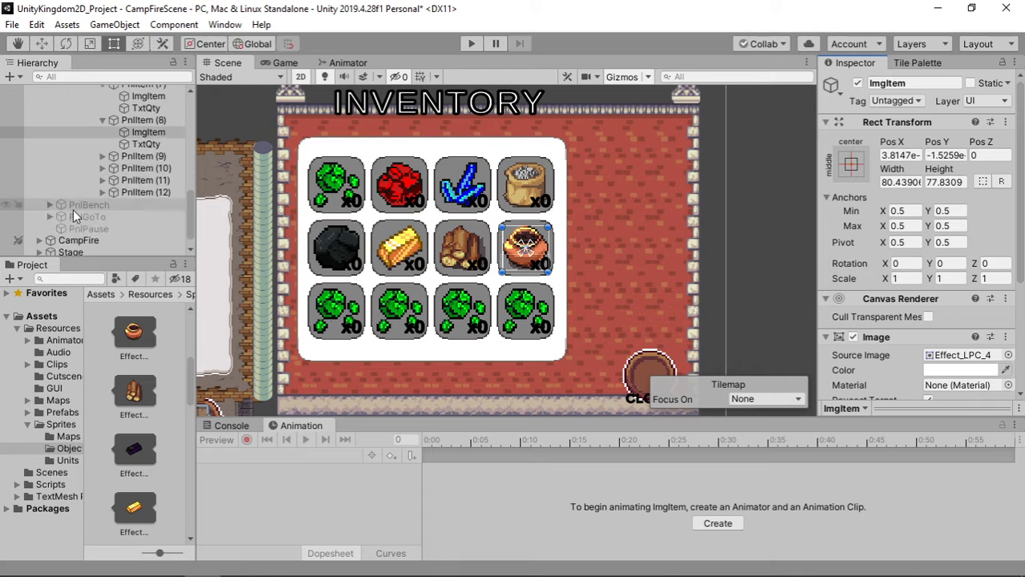
click(103, 156)
click(103, 192)
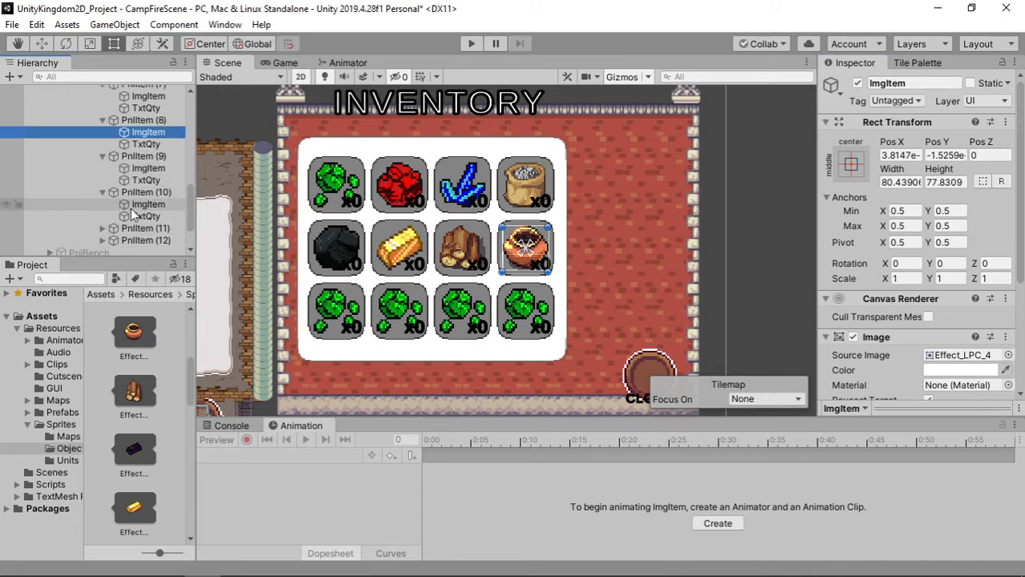
click(148, 204)
click(148, 168)
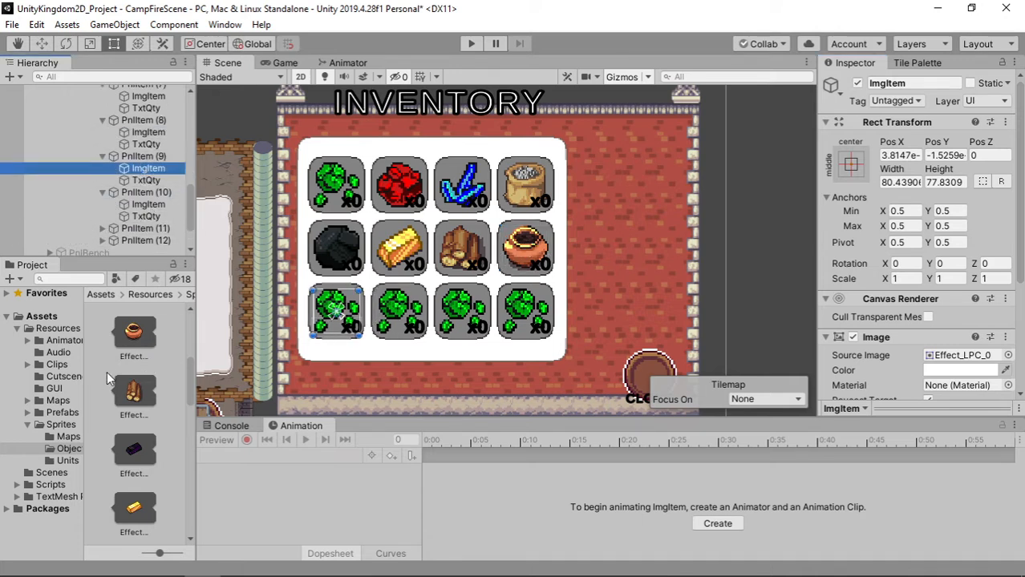
click(68, 461)
click(69, 449)
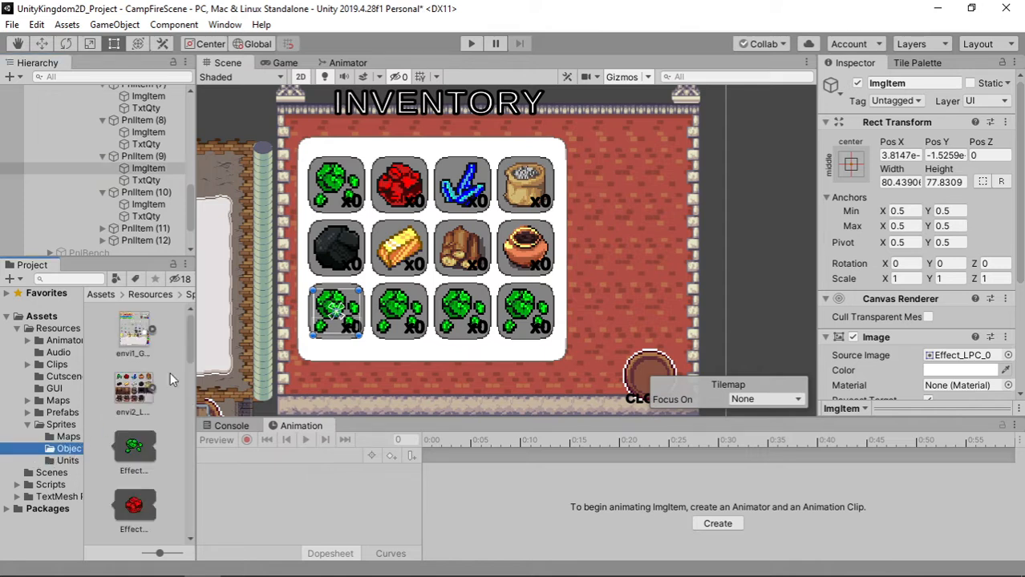
click(151, 330)
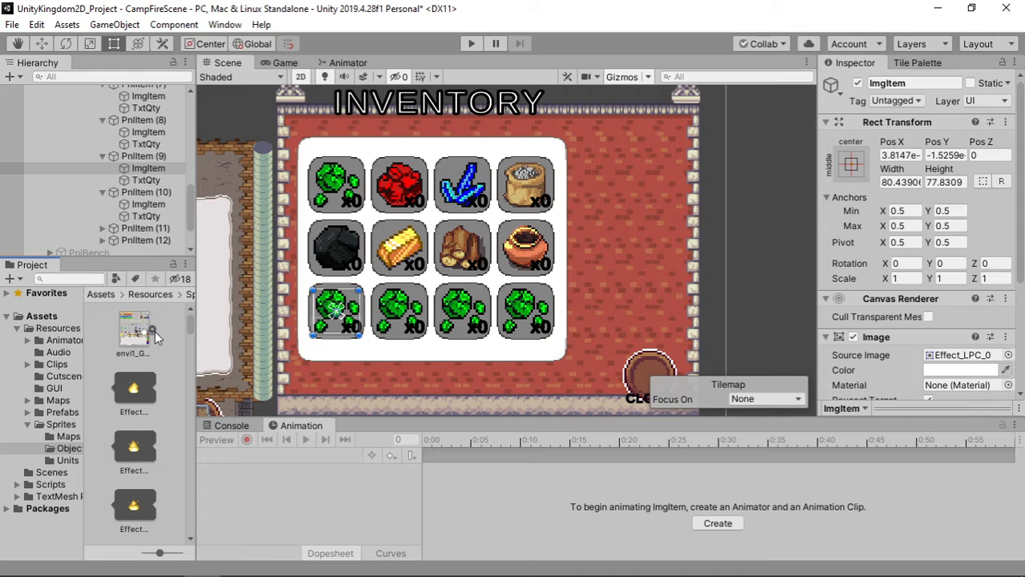
click(151, 330)
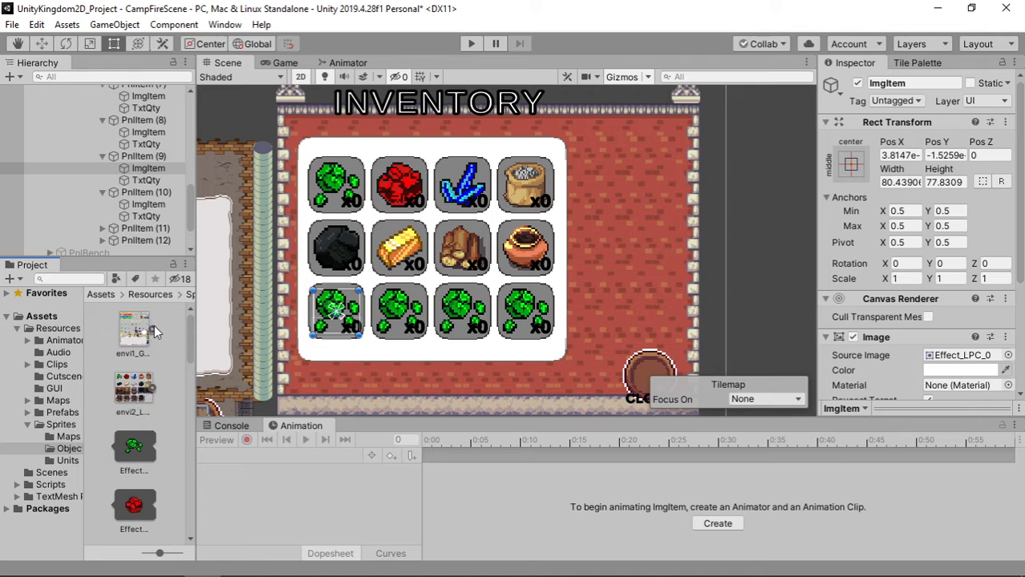
drag(190, 327, 181, 481)
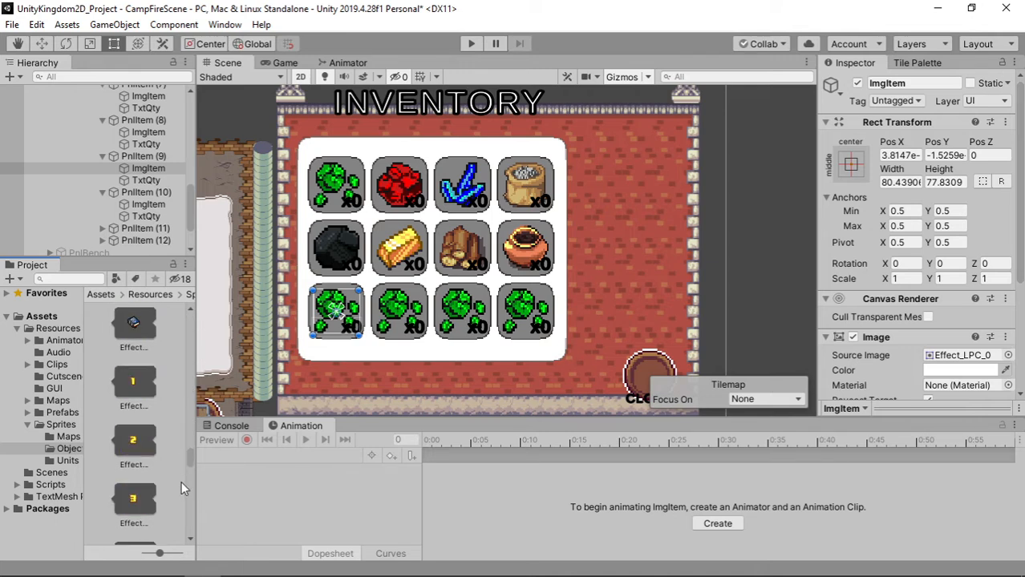
scroll(181, 482, down, 5)
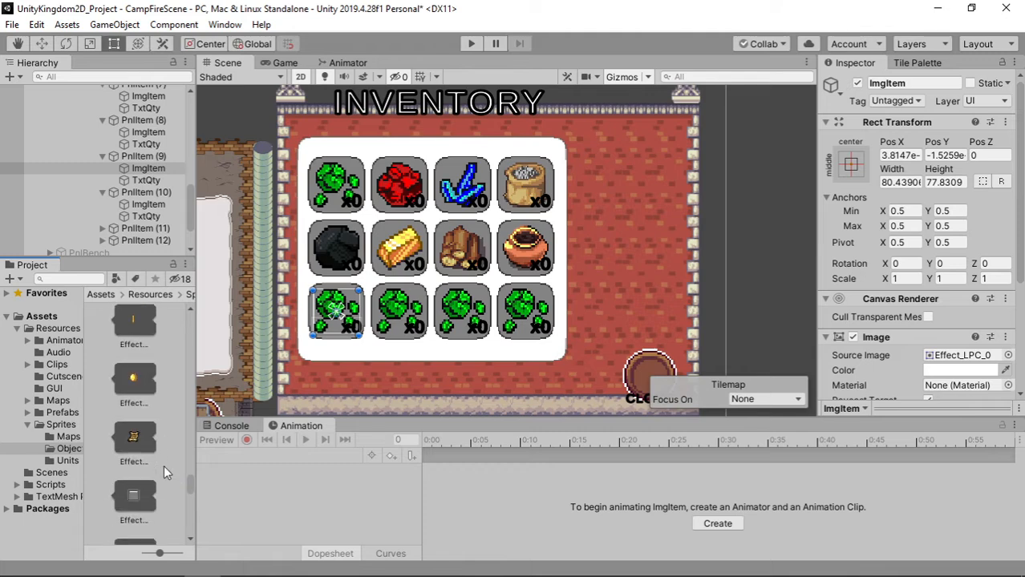
click(148, 205)
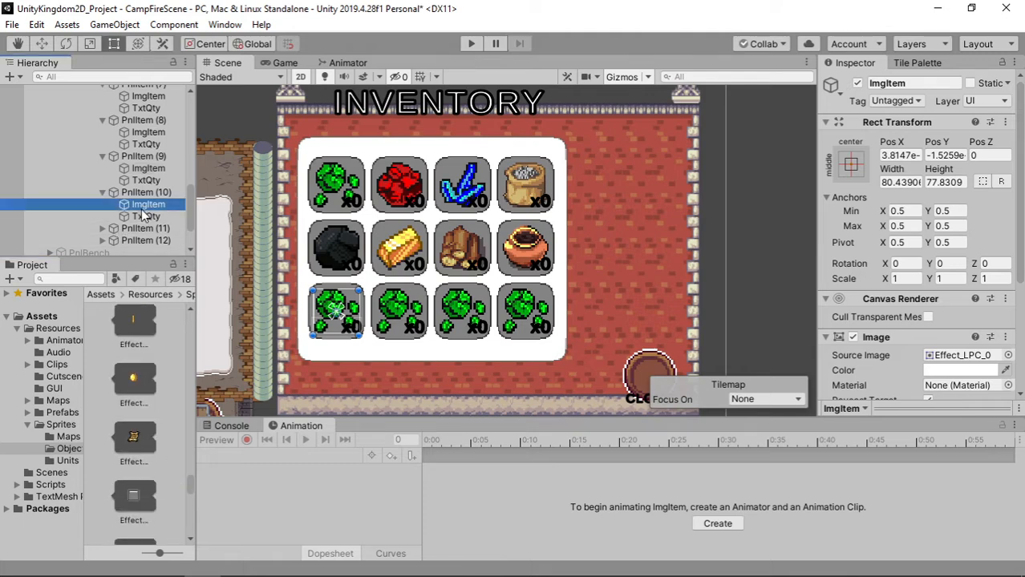
drag(138, 435, 955, 262)
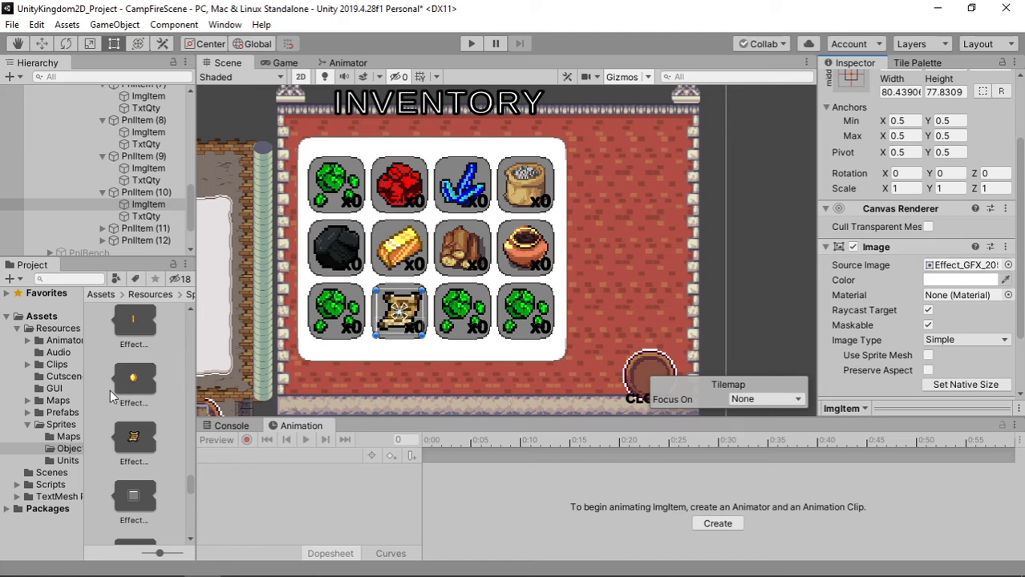
Set the source image of PnlItem (9)'s ImgItem to the purple potion sprite Effect_GFX_157
scroll(117, 395, up, 10)
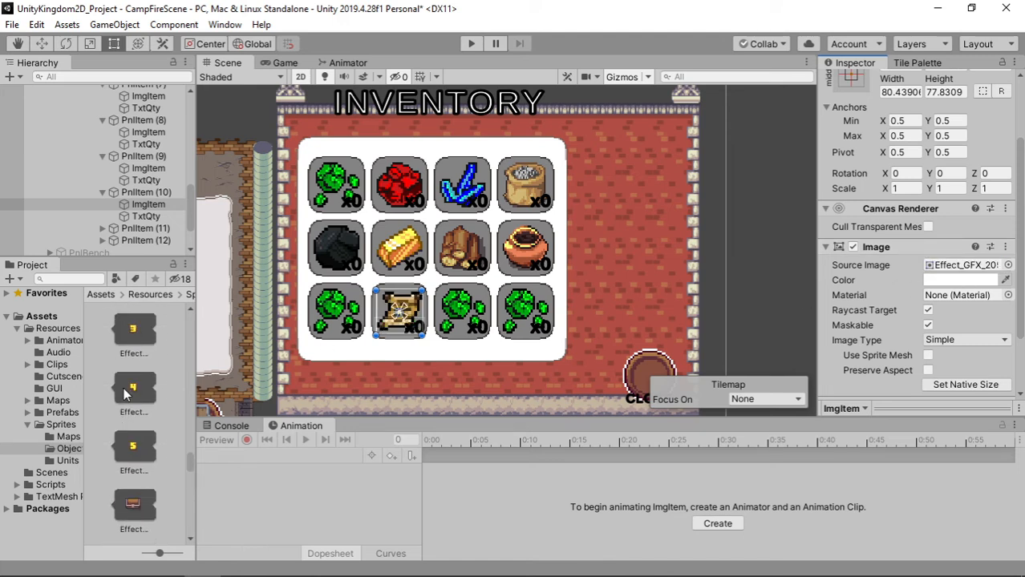
scroll(128, 385, up, 8)
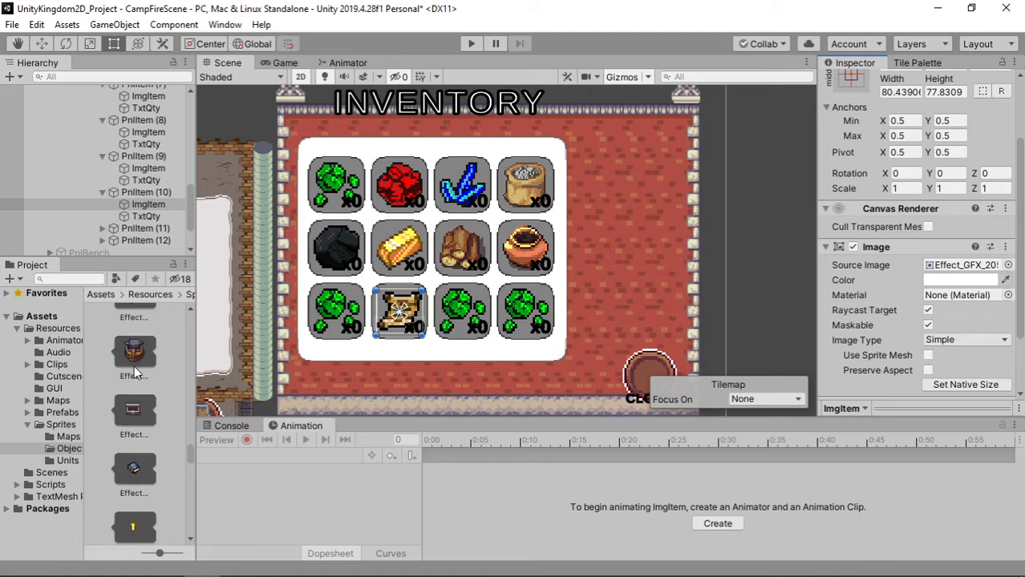
scroll(134, 373, up, 3)
scroll(142, 365, up, 4)
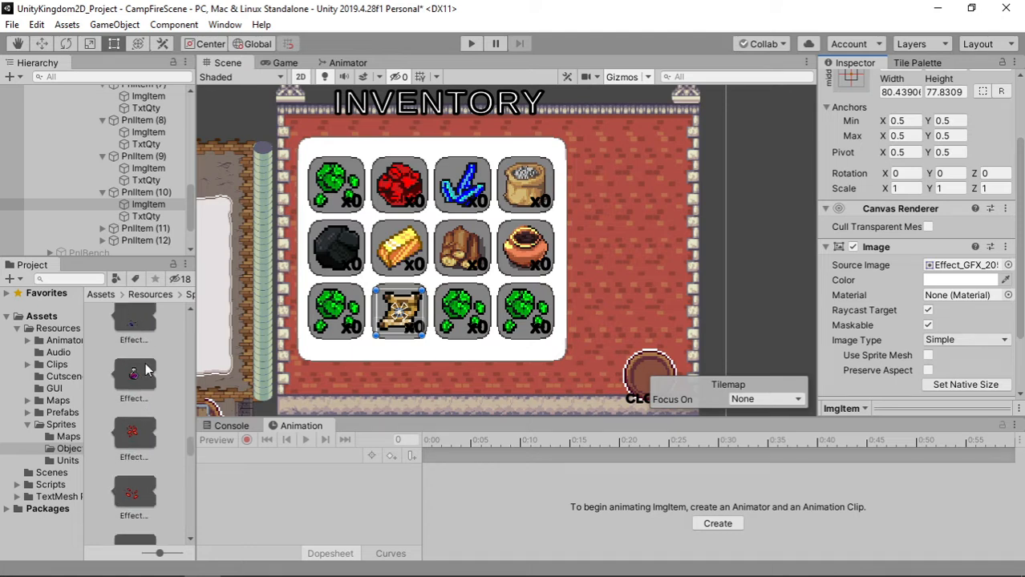
click(148, 168)
drag(134, 432, 950, 275)
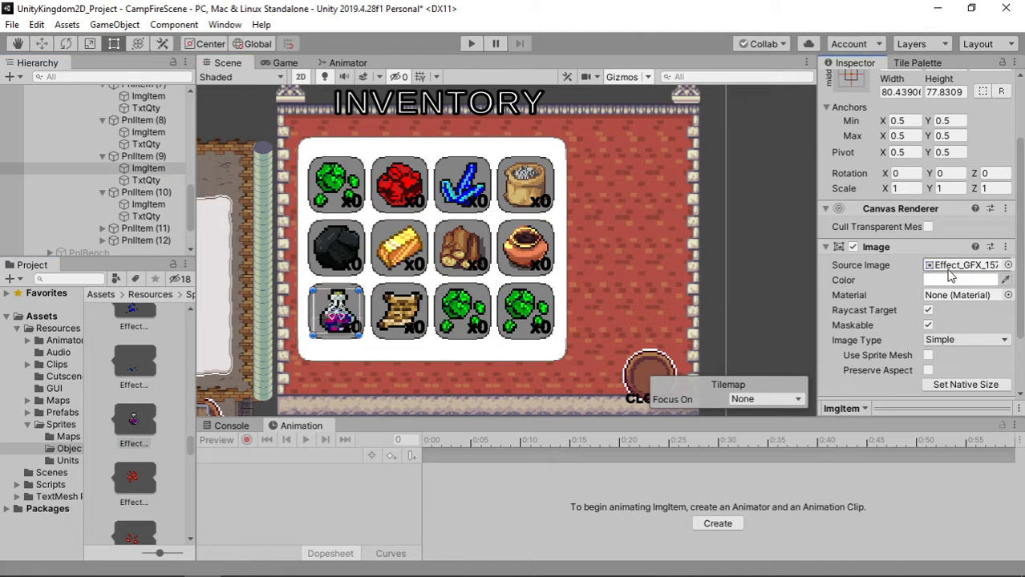
Remove the ImgItem and TxtQty children from PnlItem (11) and PnlItem (12), leaving both slots empty
click(103, 228)
scroll(103, 229, down, 2)
click(104, 218)
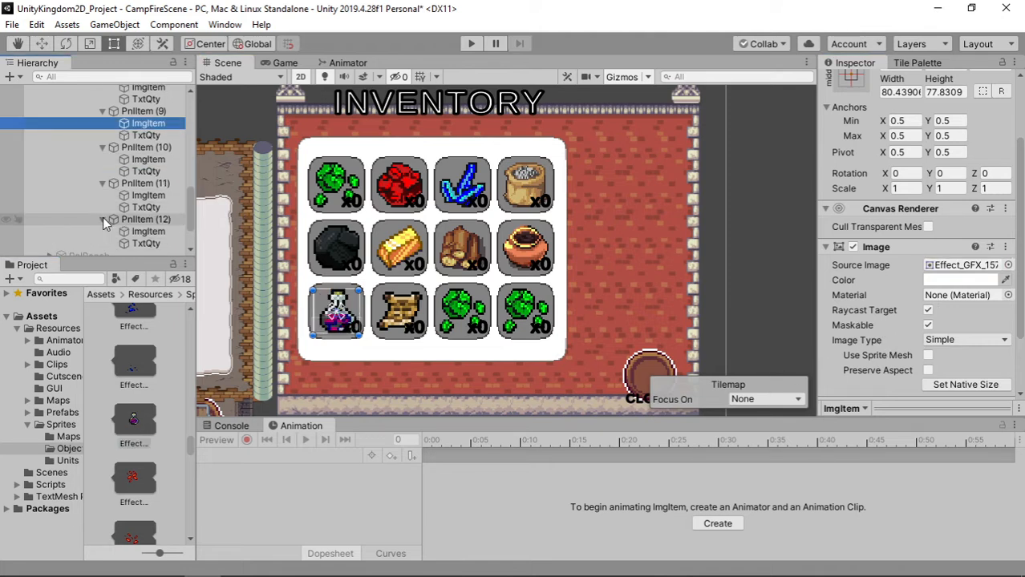
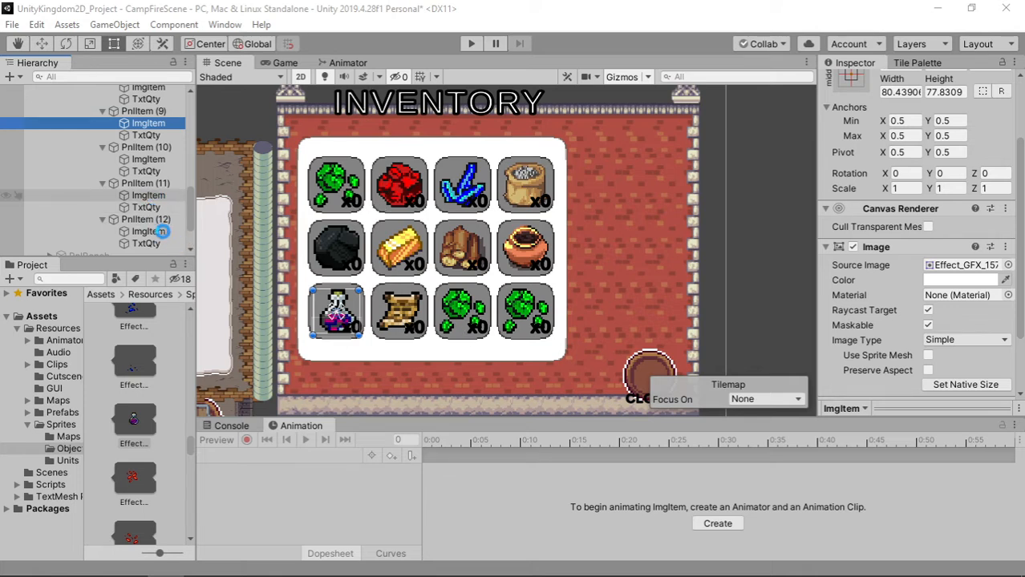
drag(160, 219, 156, 208)
key(ctrl+z)
key(ctrl+z)
key(ctrl+z)
key(ctrl+z)
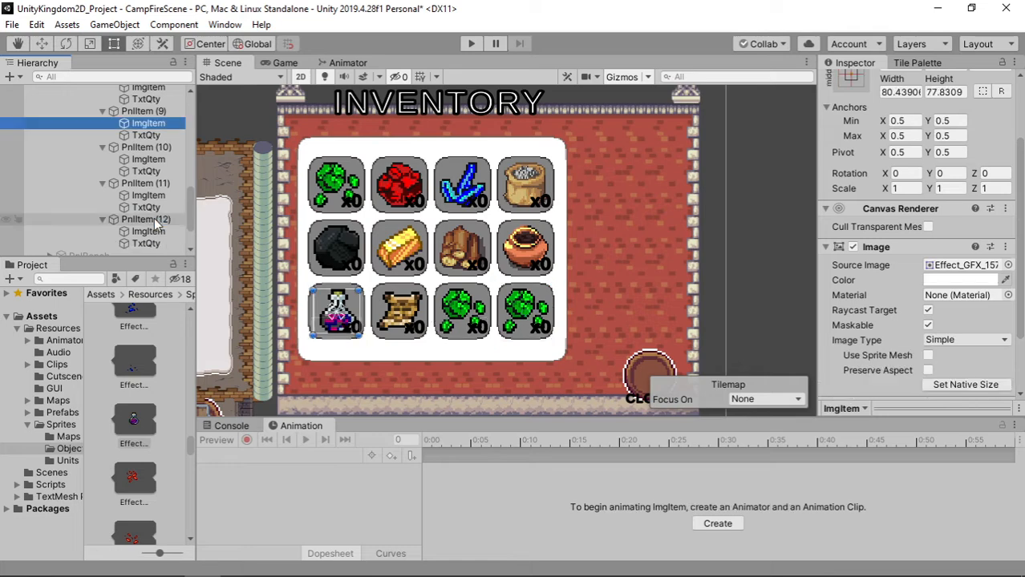
key(ctrl+z)
key(ctrl+z)
key(ctrl+z)
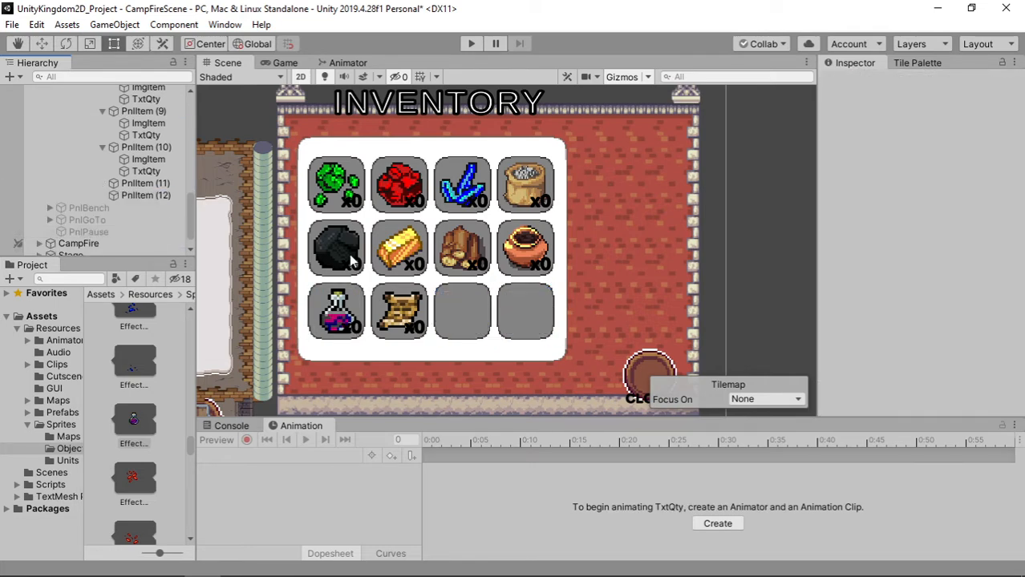
Check the storage and inventory layout in the Game view and return to the Scene view
scroll(588, 305, down, 4)
middle_drag(583, 313, 559, 231)
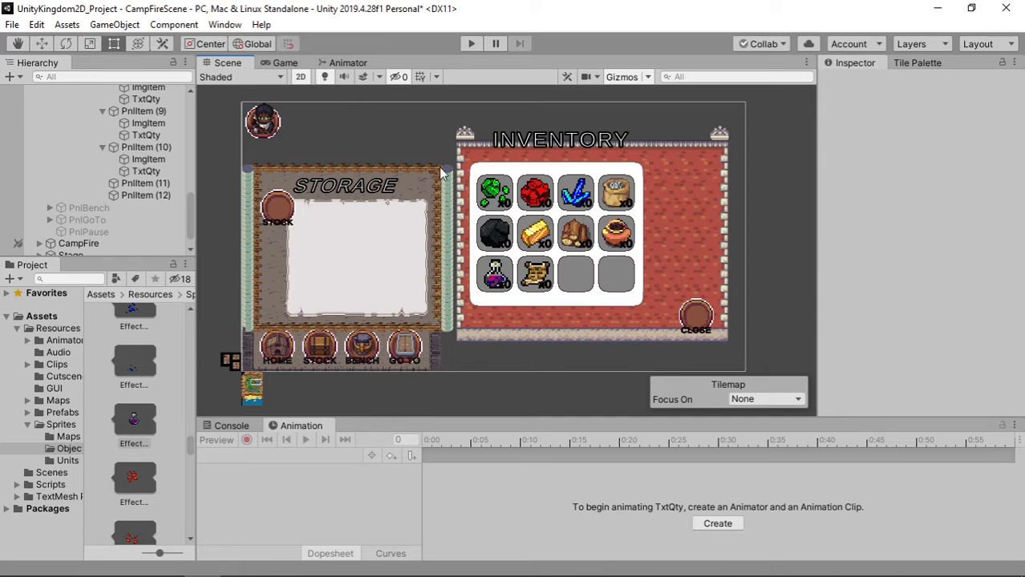
click(279, 63)
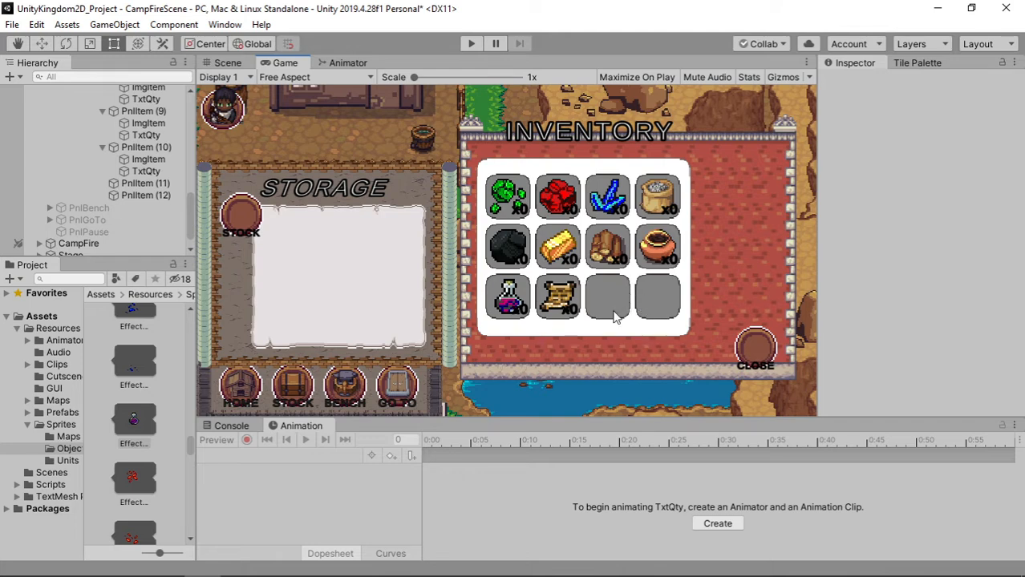
click(227, 63)
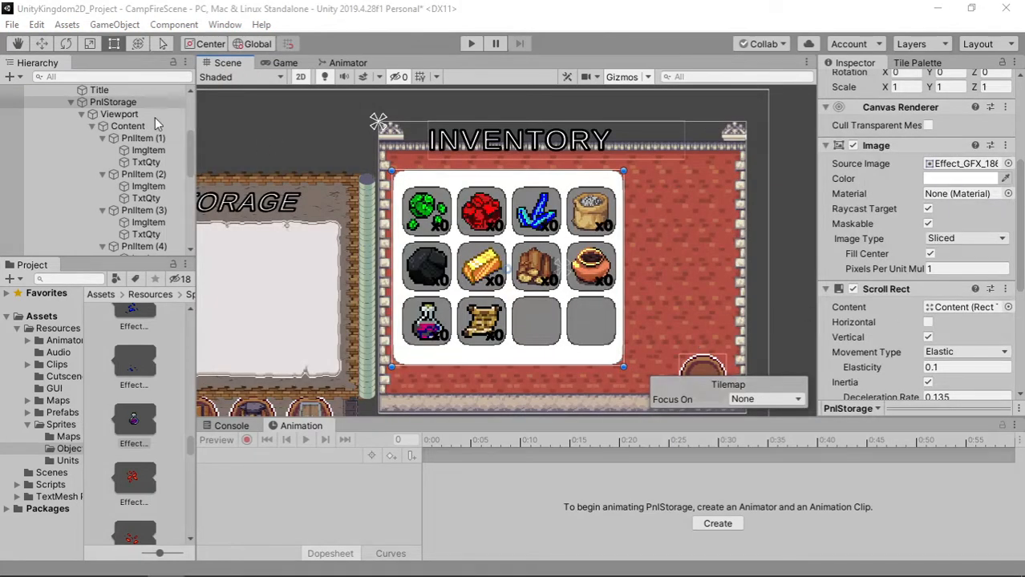
Collapse PnlStorage and add a UI Panel as a child of PnlInventory
click(72, 106)
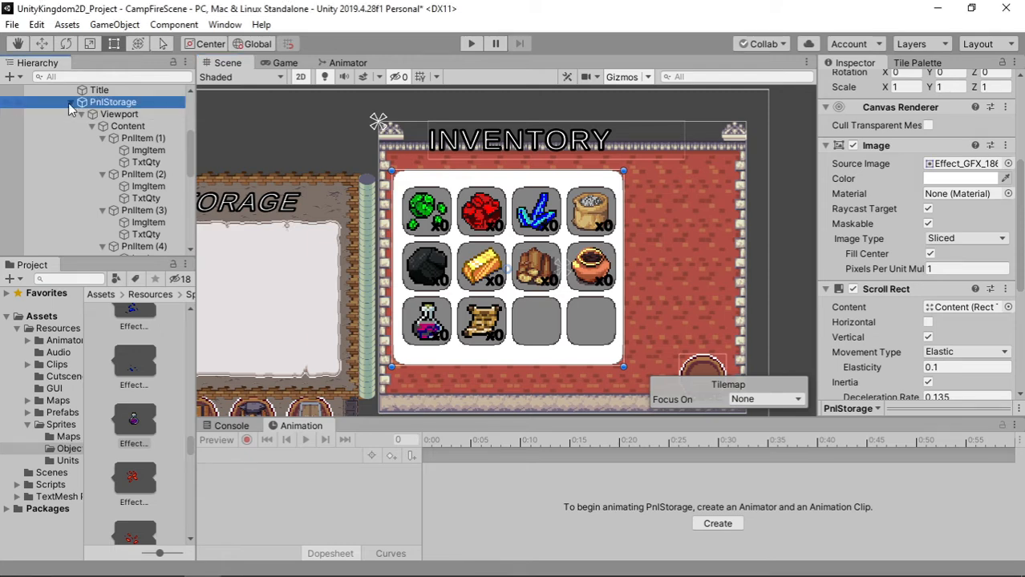
click(70, 104)
right_click(104, 141)
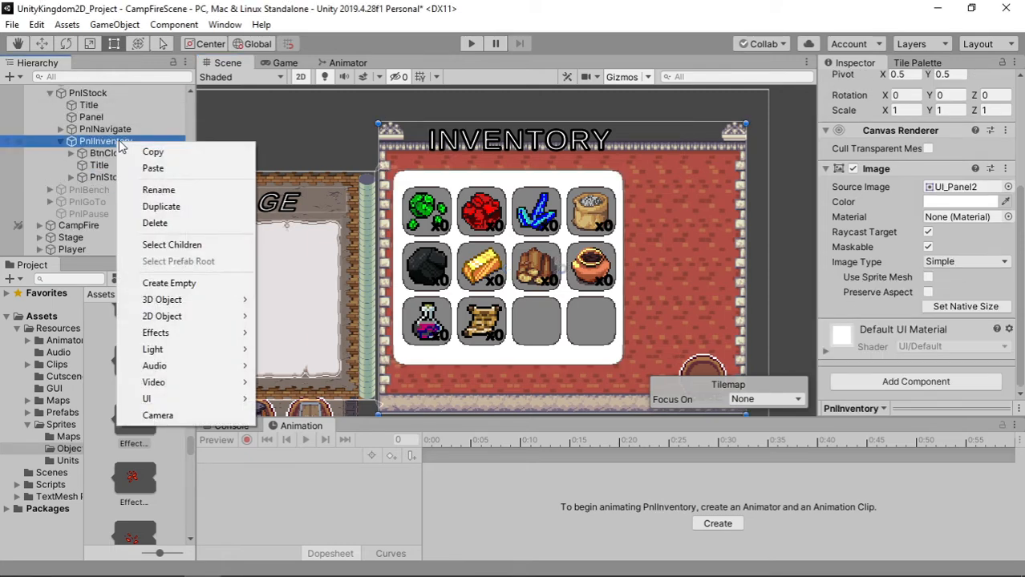
mouse_move(202, 398)
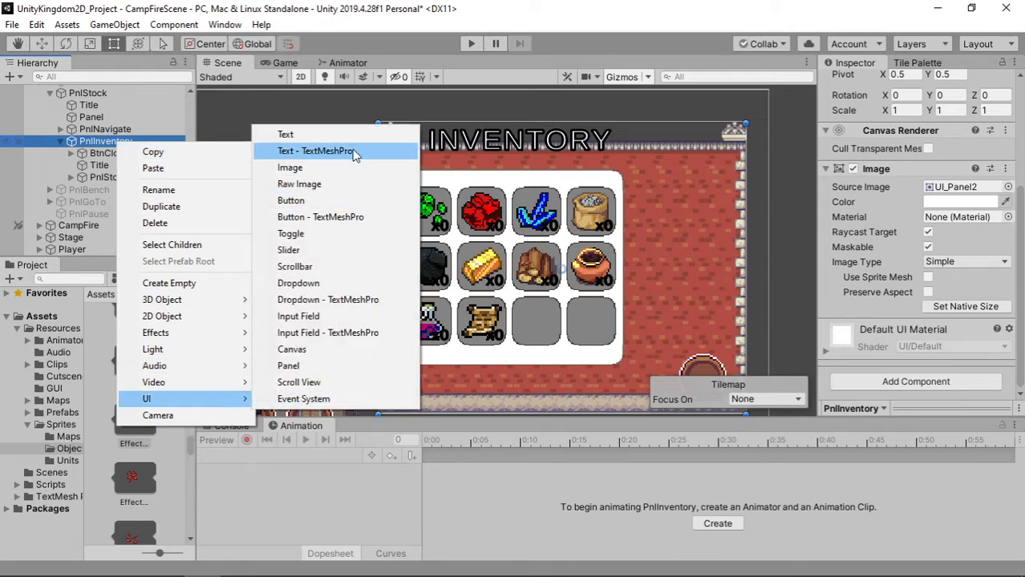
click(344, 366)
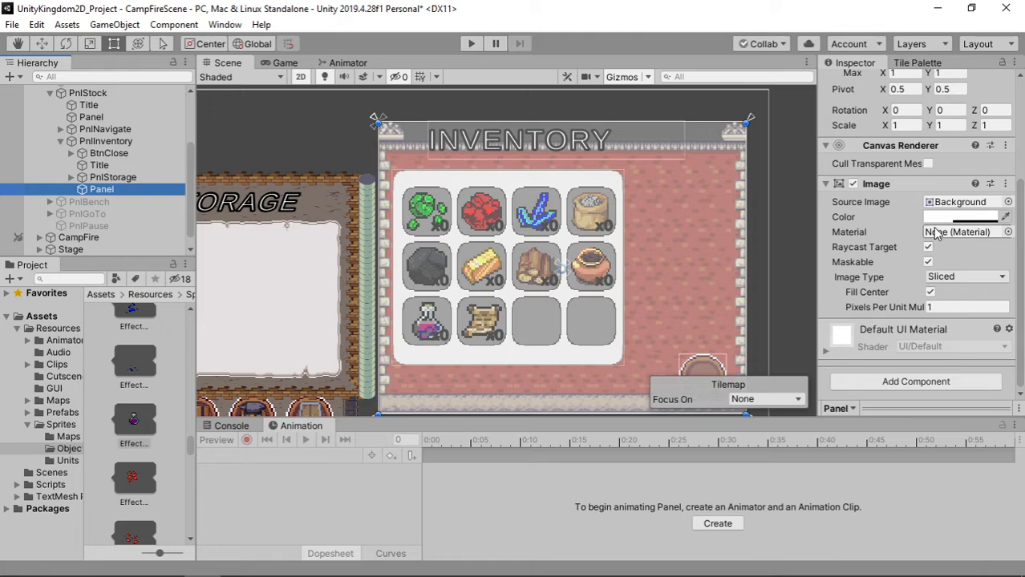
Set the new Panel's color alpha to 100 and its source image to the Paper sprite from the GUI folder
click(962, 216)
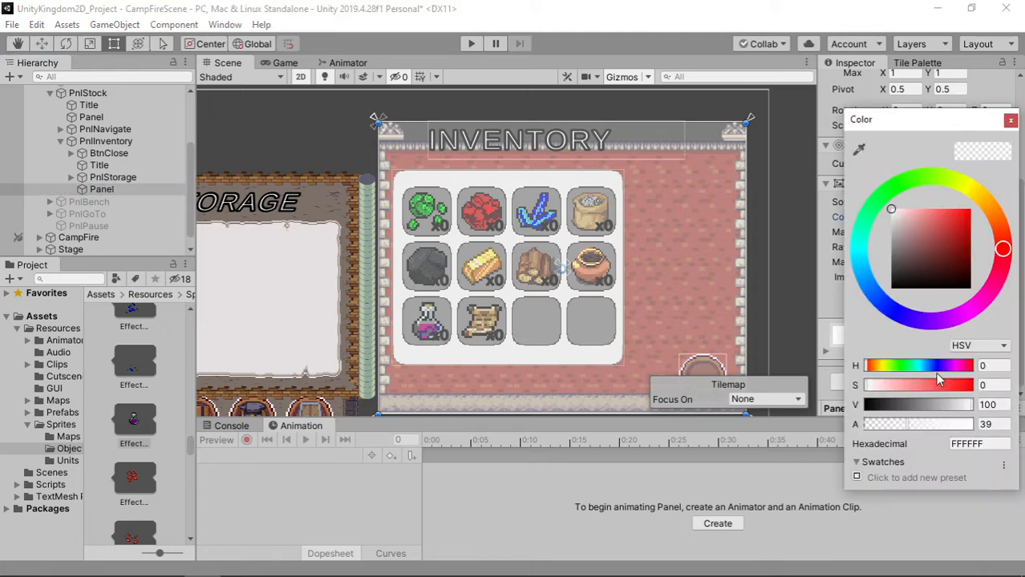
drag(929, 428, 997, 428)
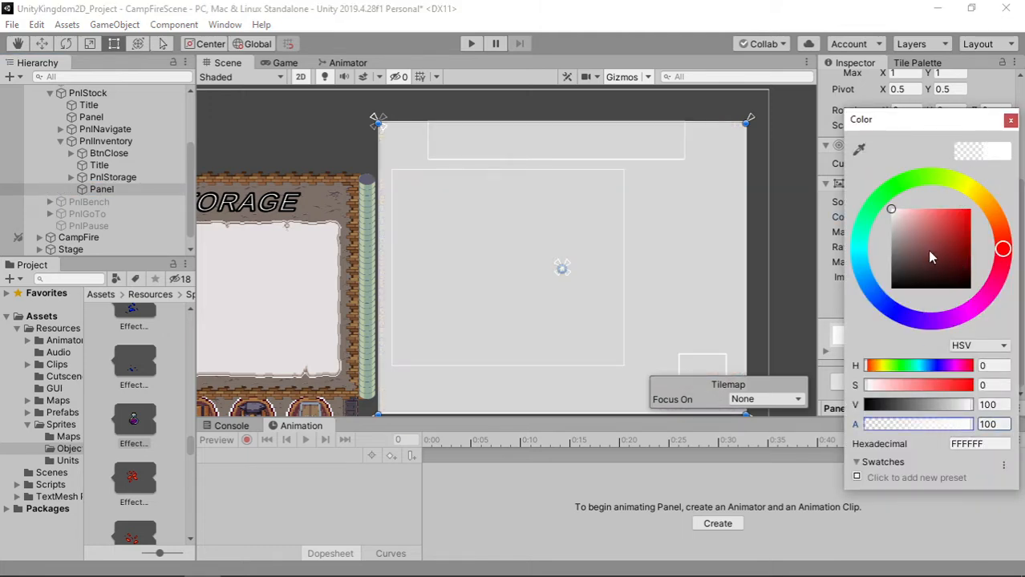
click(48, 390)
click(50, 389)
click(164, 336)
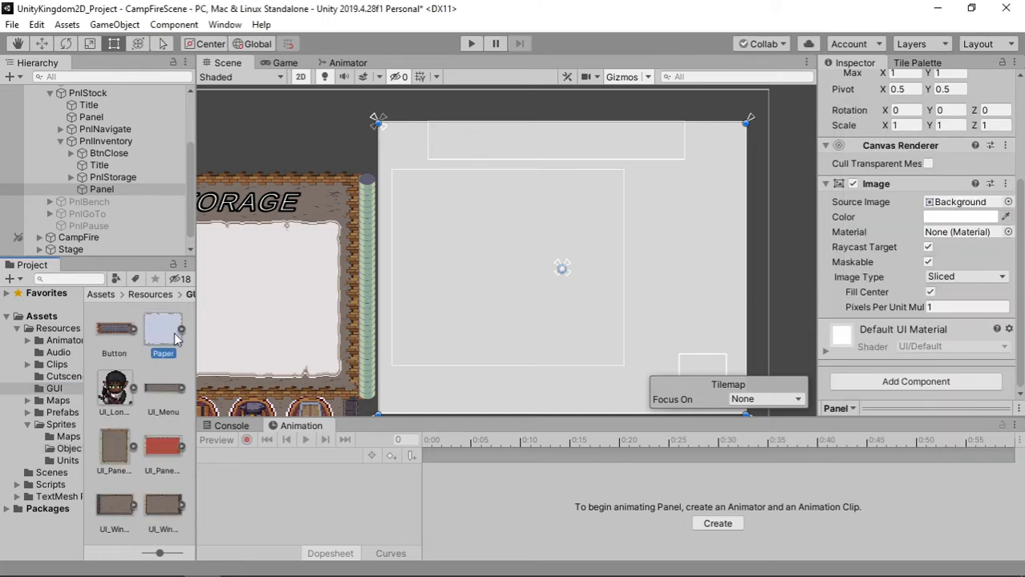
drag(176, 338, 966, 202)
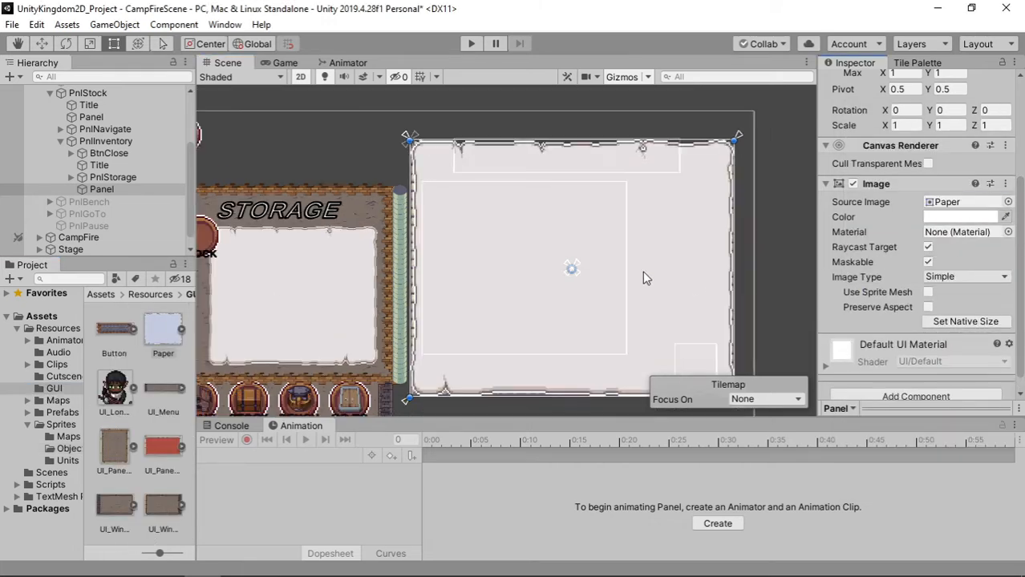
Resize the paper Panel into a column beside the item grid and above the Close button, with a right inset of about 28
middle_drag(645, 275, 566, 233)
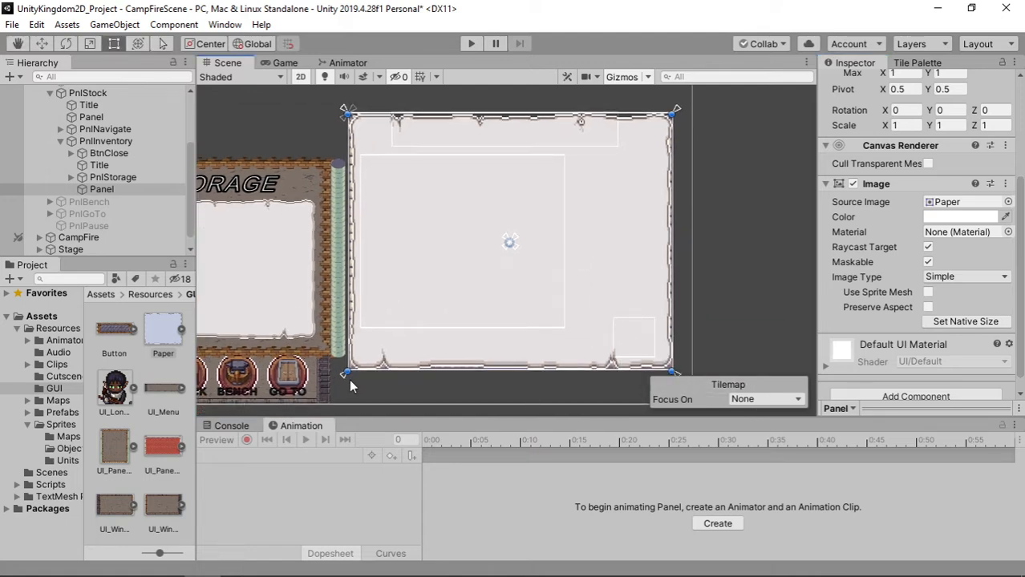
drag(345, 372, 569, 305)
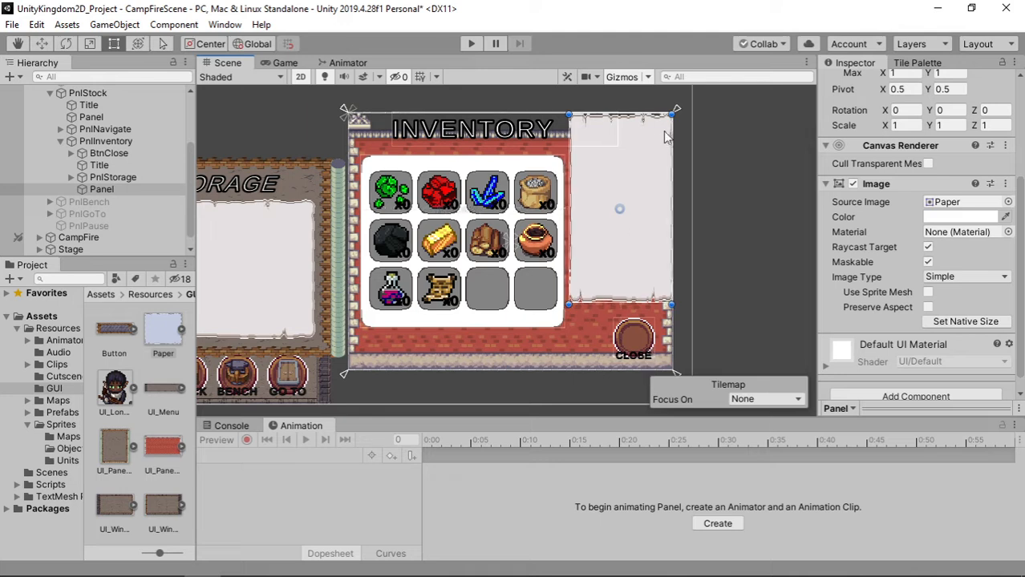
drag(651, 114, 648, 156)
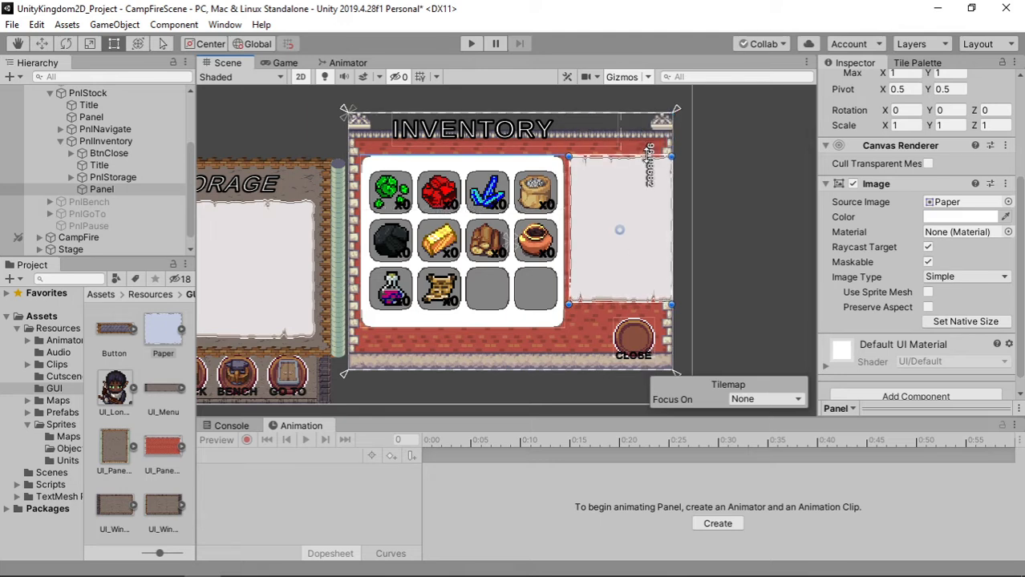
mouse_move(640, 306)
mouse_down()
mouse_move(638, 325)
mouse_move(634, 314)
mouse_up()
click(580, 331)
scroll(653, 245, up, 1)
click(664, 231)
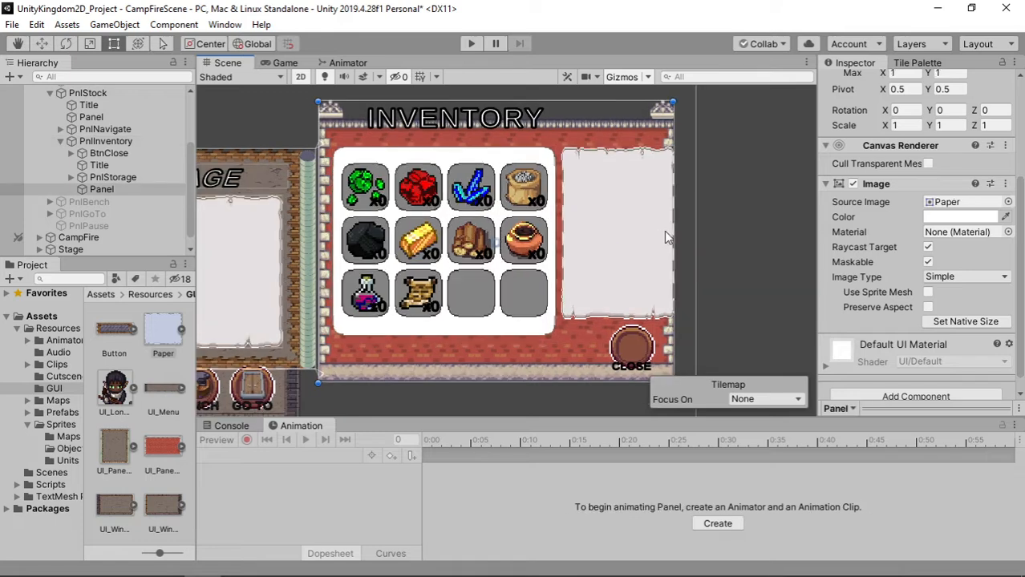
drag(672, 233, 659, 233)
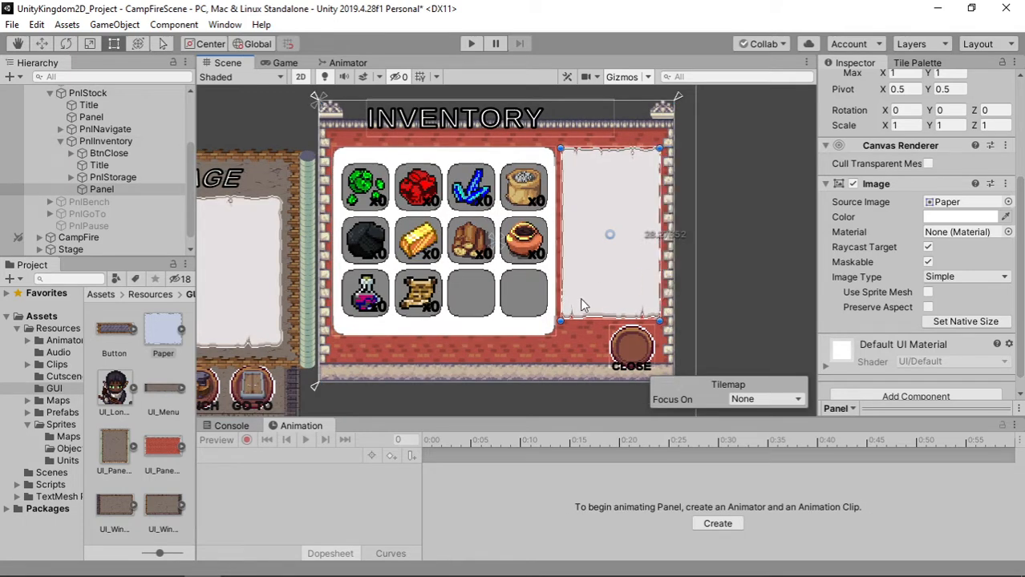
middle_drag(537, 327, 510, 337)
scroll(530, 356, up, 1)
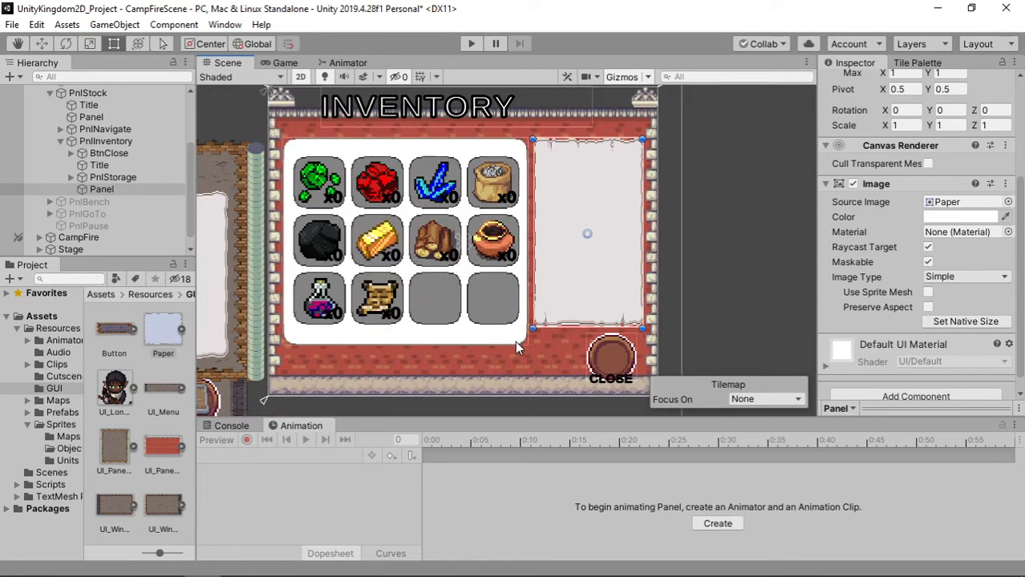
Nudge PnlStorage slightly to the left inside the inventory panel
click(133, 178)
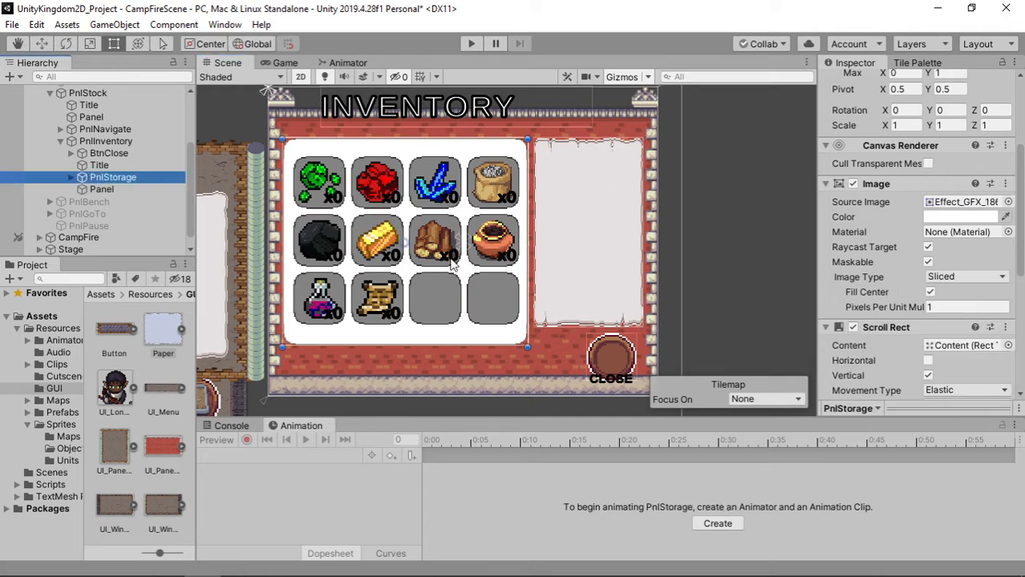
key(w)
drag(473, 249, 471, 249)
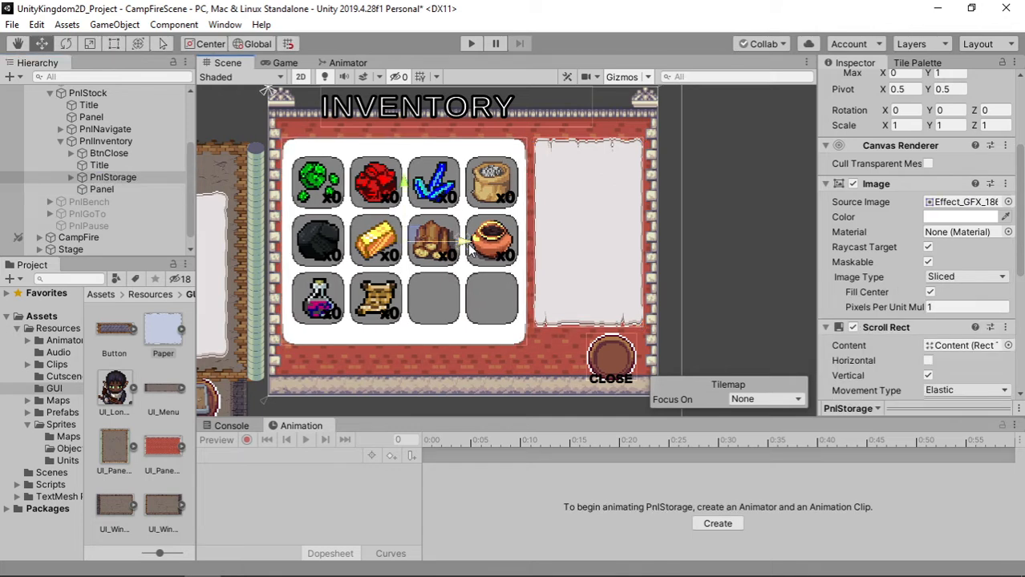
Shift the paper Panel slightly left and extend its right edge to an inset of about 27
click(559, 237)
drag(618, 239, 619, 261)
click(637, 269)
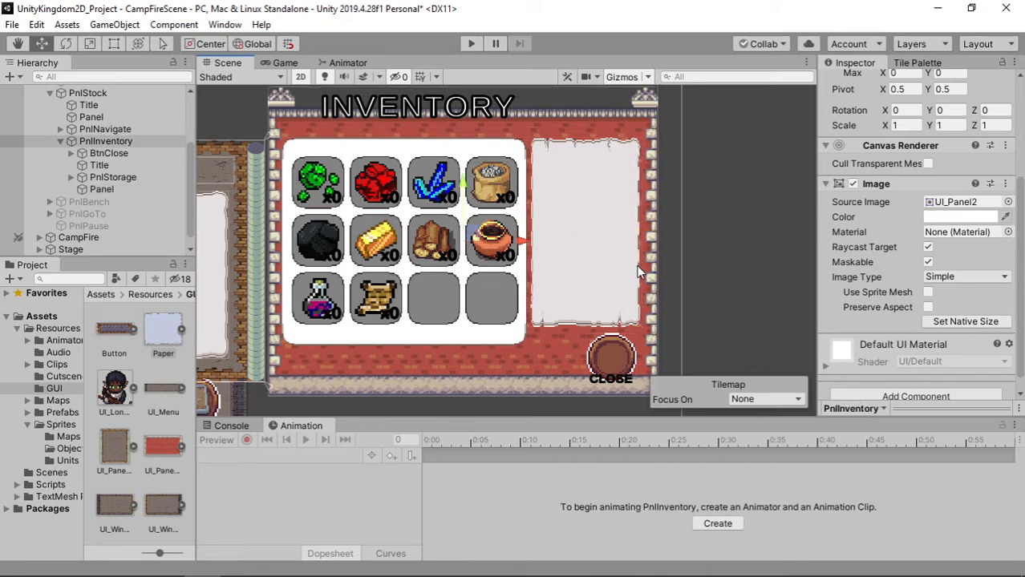
click(617, 258)
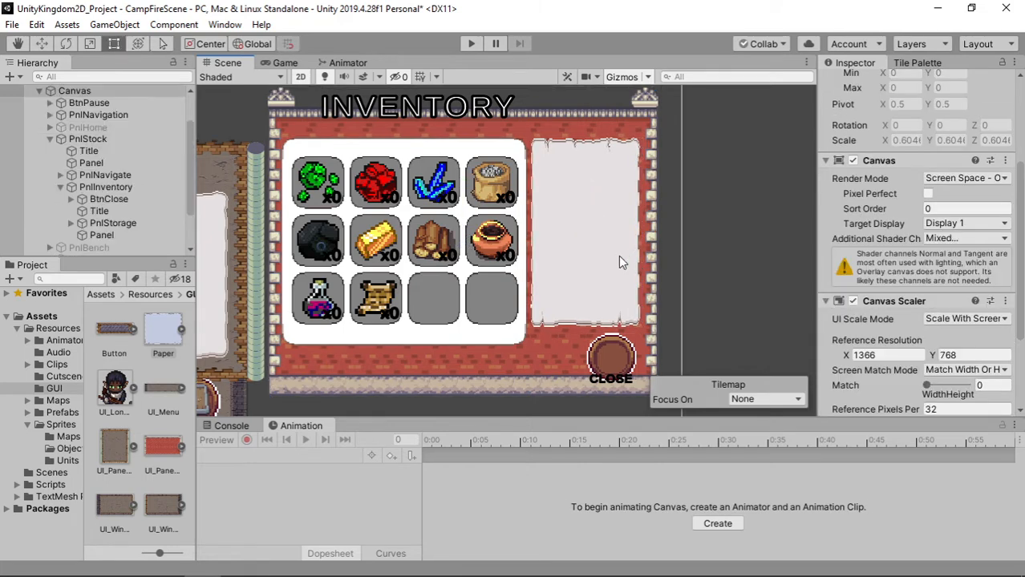
click(120, 235)
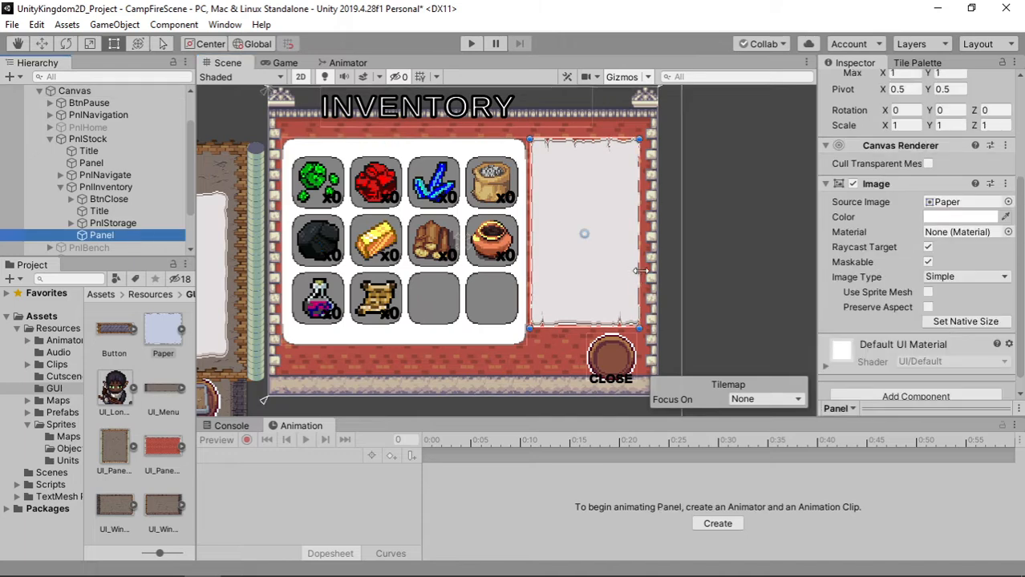
drag(640, 271, 645, 270)
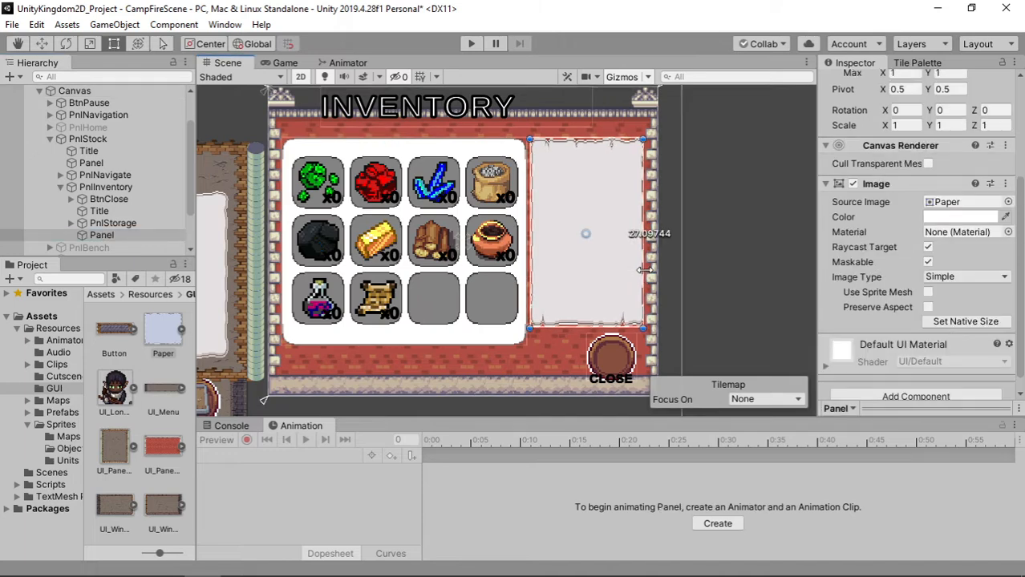
Rename the paper Panel under PnlInventory as PnlSelected
click(115, 233)
text(P)
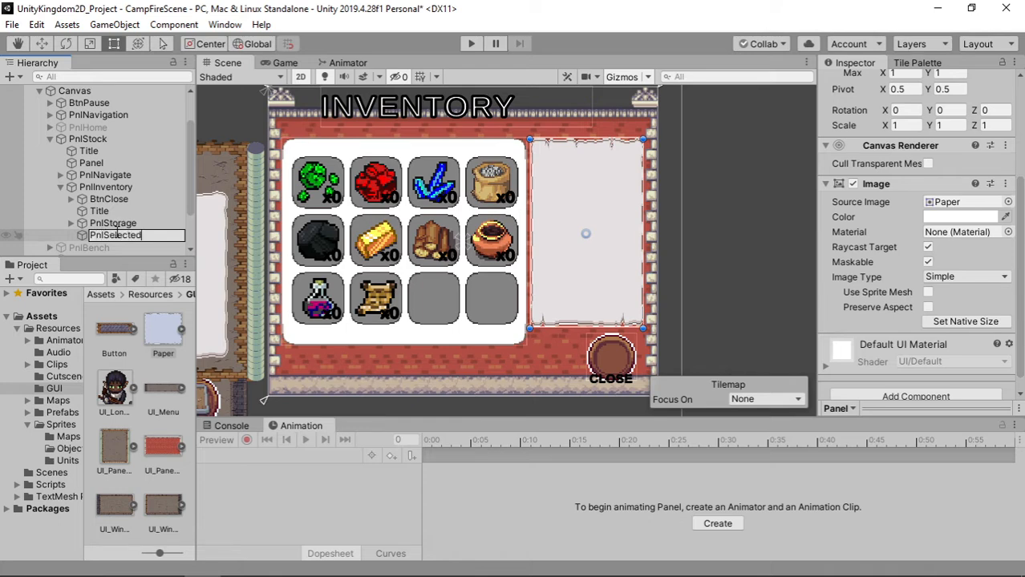
scroll(584, 159, up, 3)
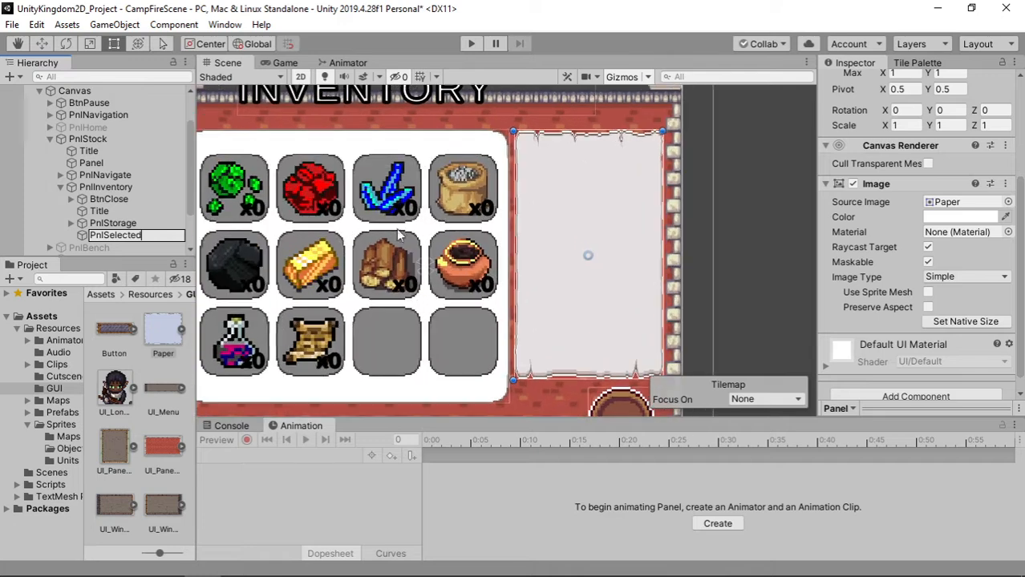
key(Return)
drag(109, 232, 103, 195)
click(103, 195)
right_click(101, 191)
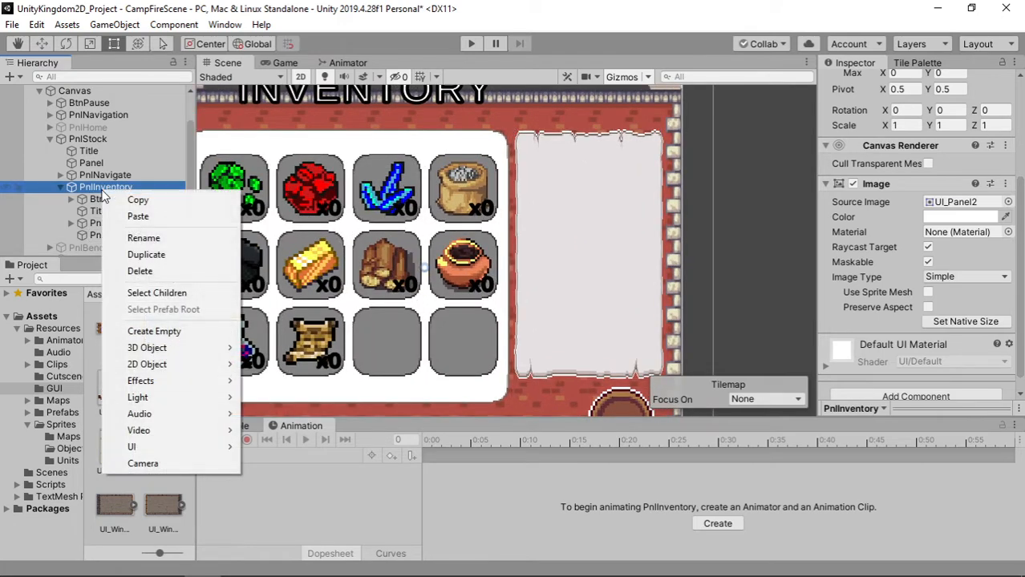
click(608, 210)
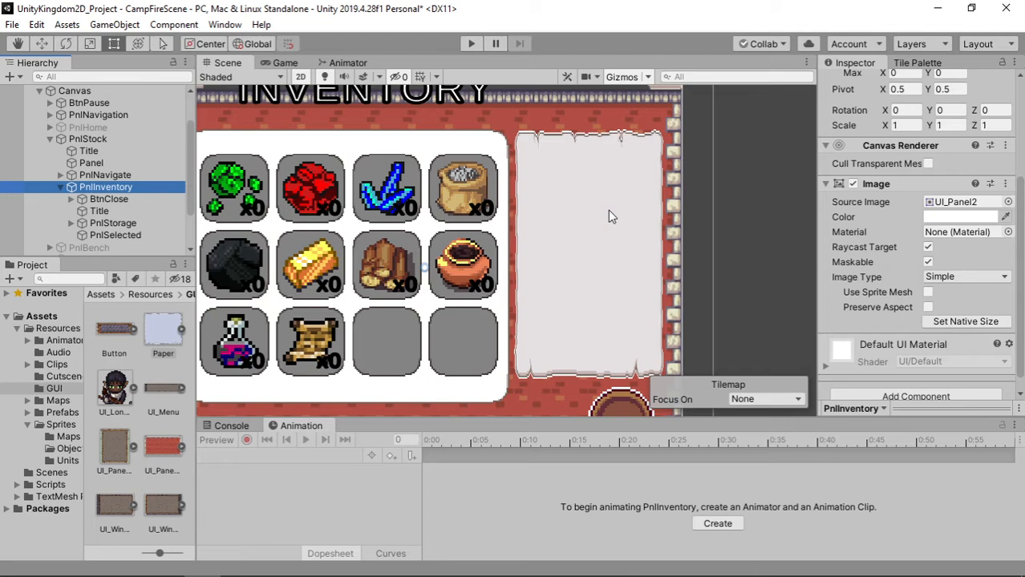
Set PnlSelected's anchor preset to top left
click(112, 237)
scroll(929, 117, up, 1)
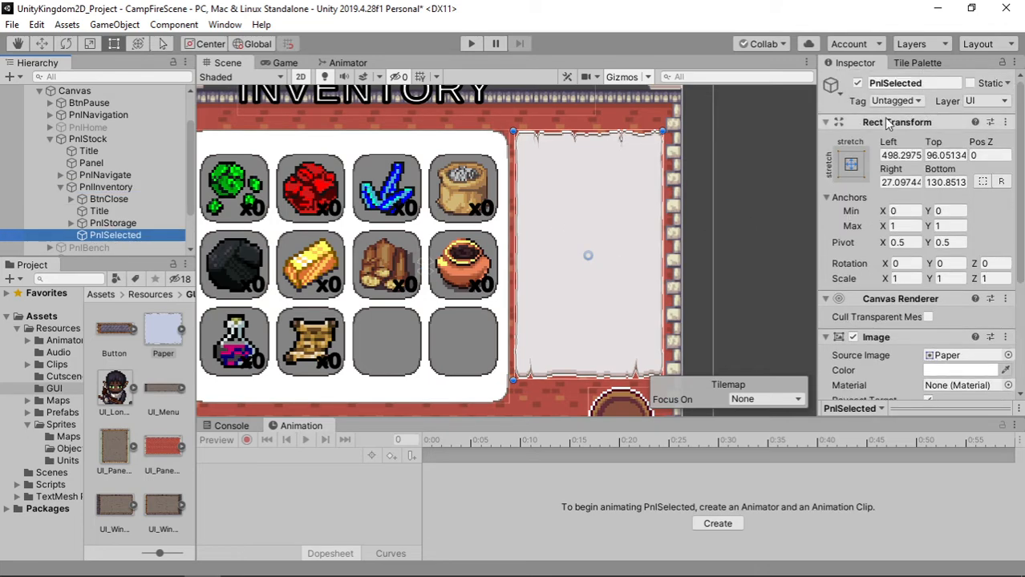
click(853, 163)
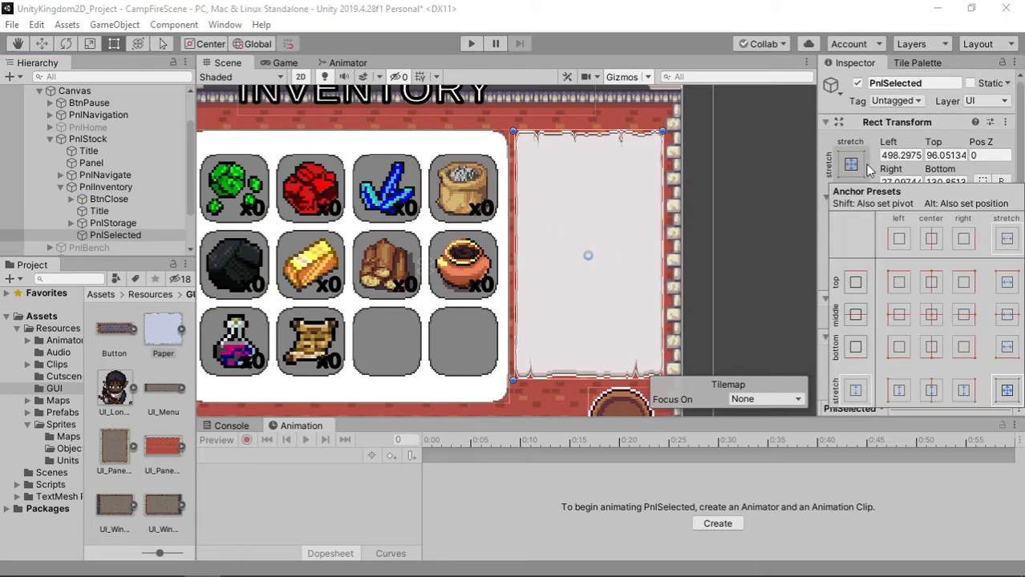
click(898, 284)
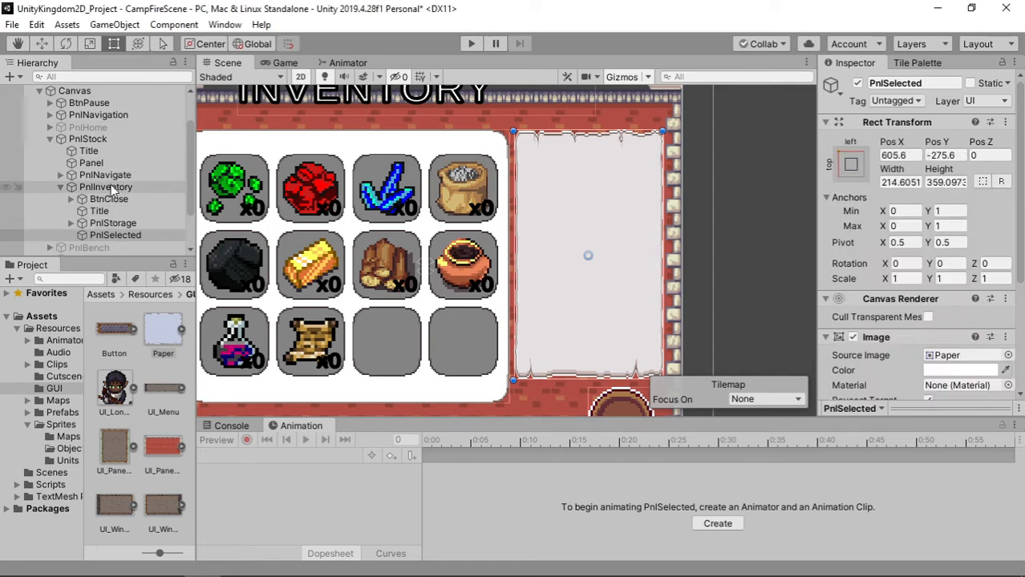
click(61, 189)
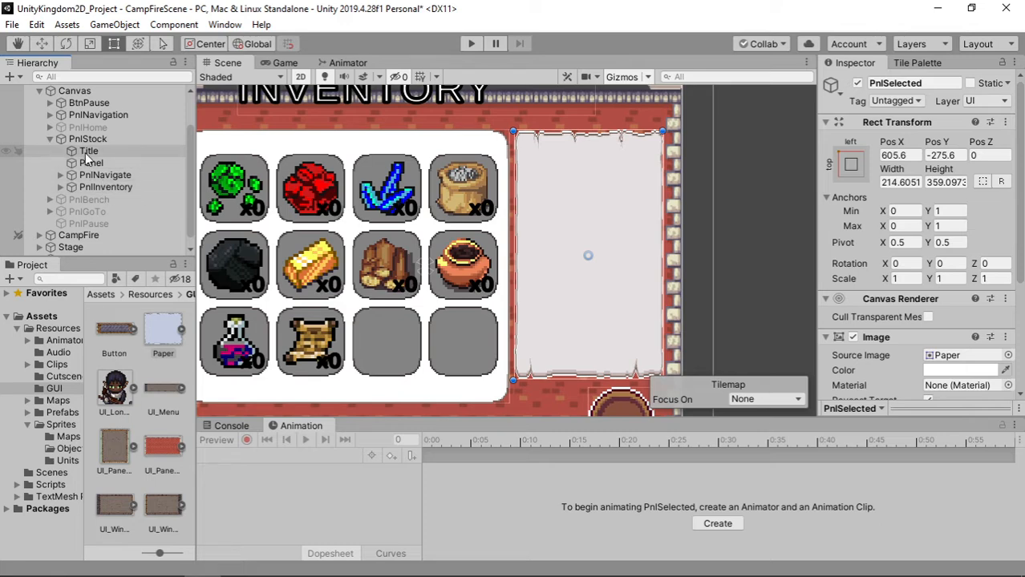
click(92, 152)
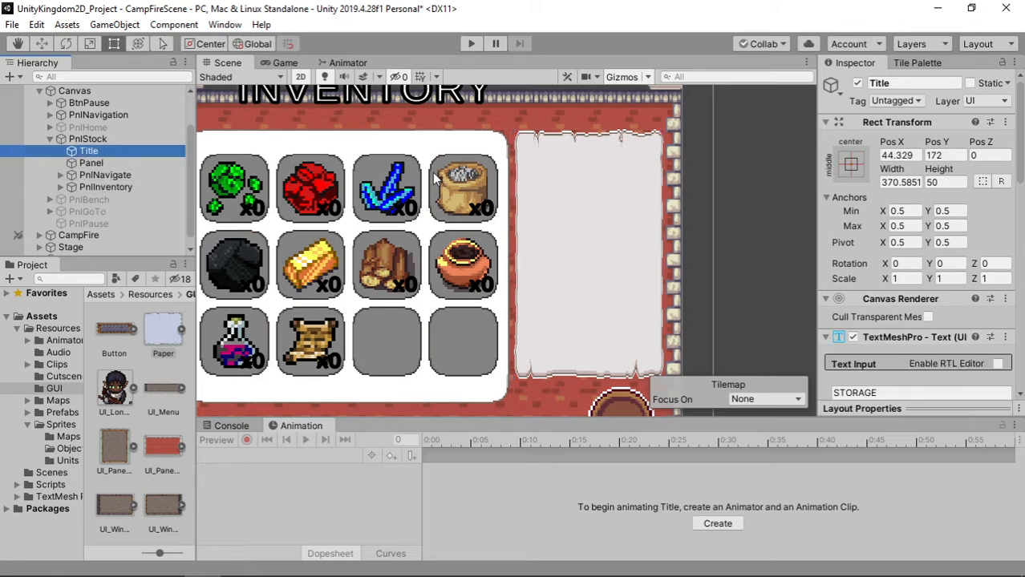
scroll(417, 189, down, 3)
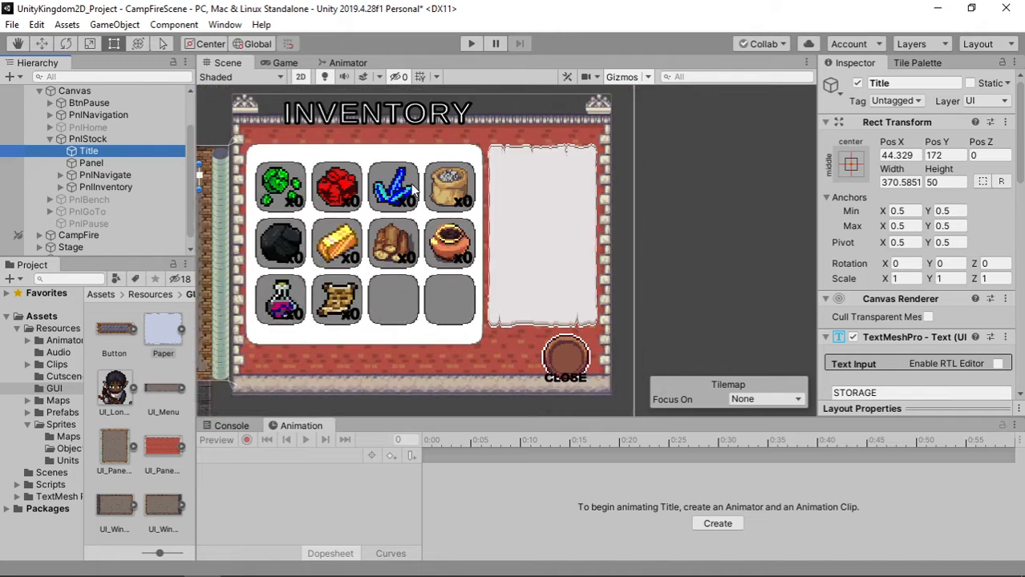
click(62, 187)
Duplicate the Title under PnlInventory and move the copy down below the INVENTORY heading, towards the paper panel
scroll(118, 192, down, 2)
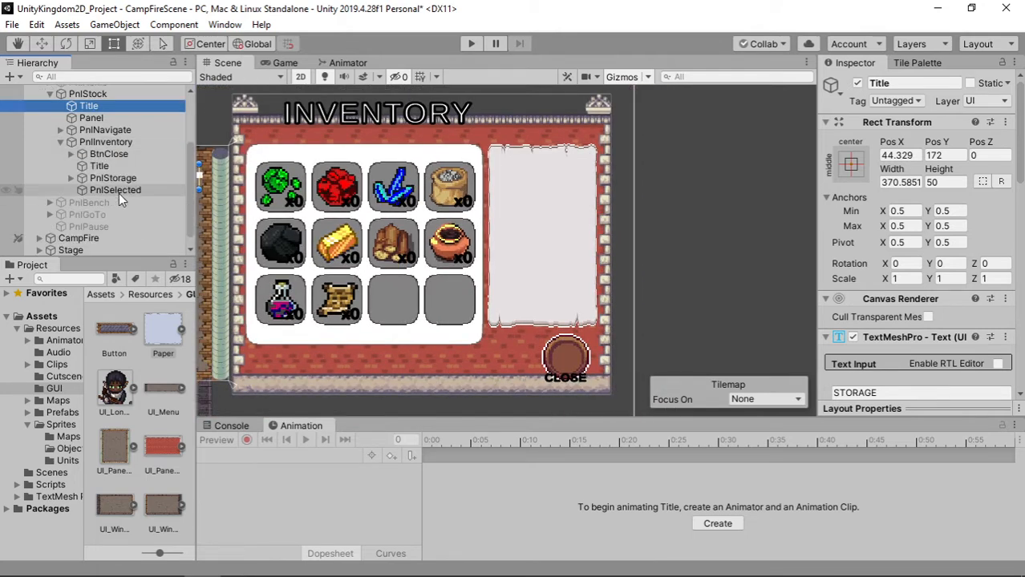
click(99, 166)
key(ctrl+d)
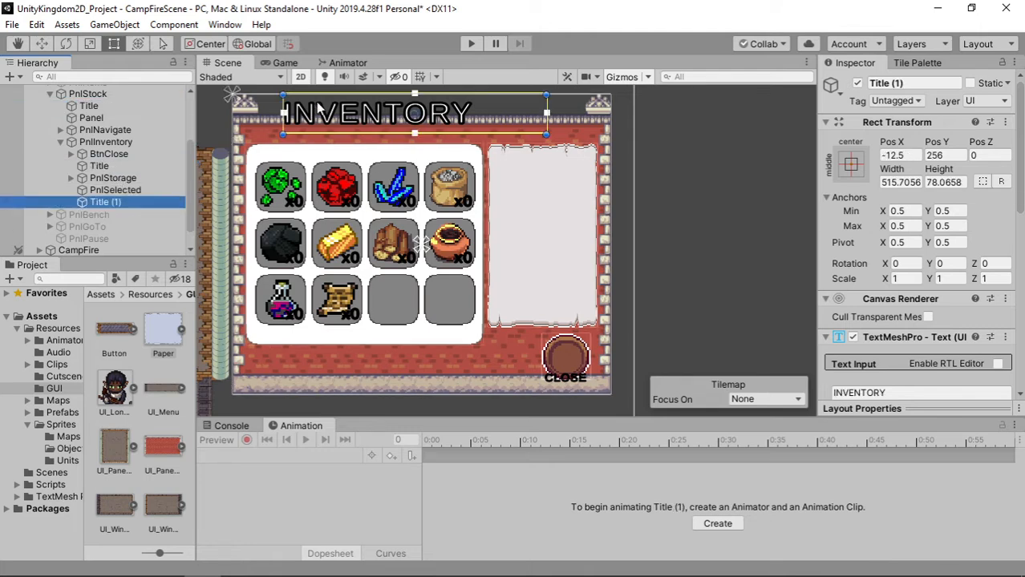
drag(393, 113, 453, 164)
Set the vertex color of the duplicated title to black (000000)
scroll(930, 279, down, 6)
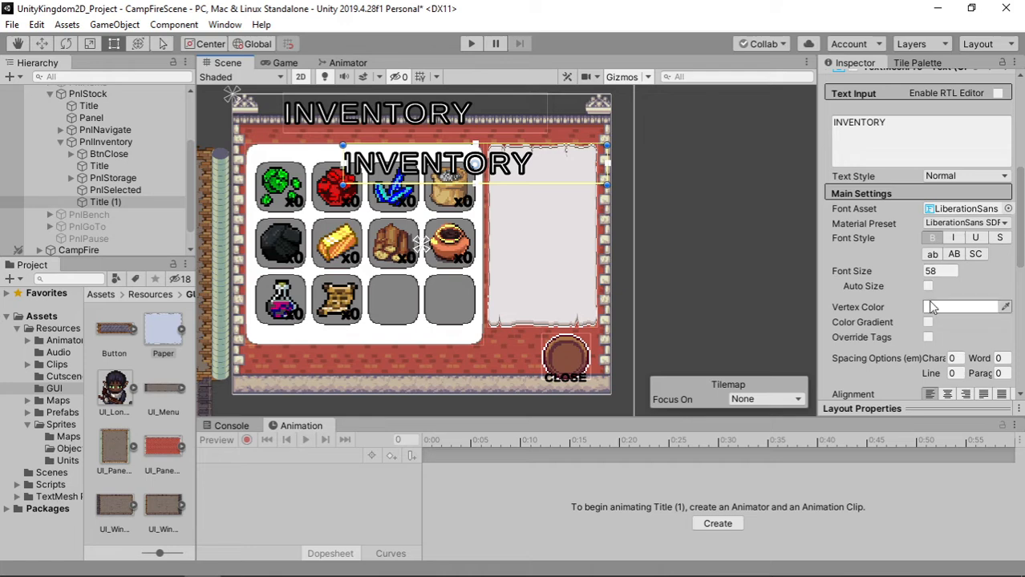
click(935, 306)
mouse_move(910, 243)
mouse_down()
mouse_move(891, 268)
mouse_move(892, 295)
mouse_up()
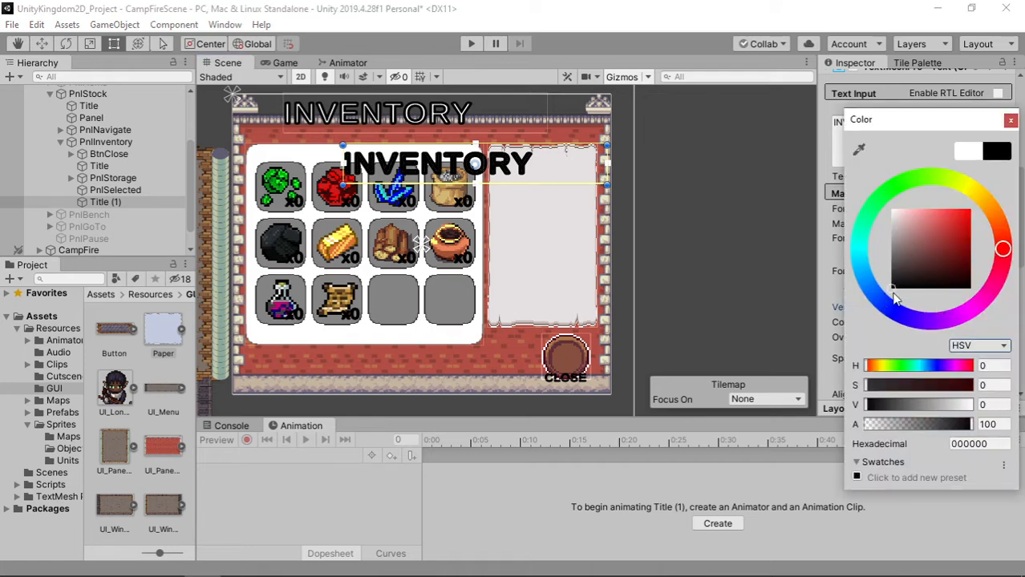
click(1011, 119)
Change the duplicated title's text to "Detail" and set its font size to 28
click(929, 132)
double_click(921, 126)
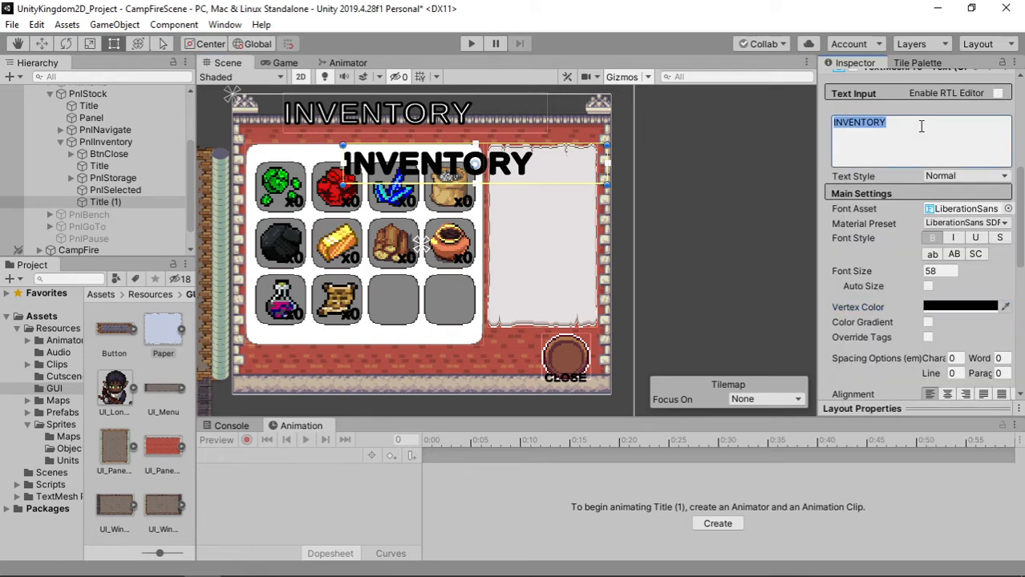
text(D)
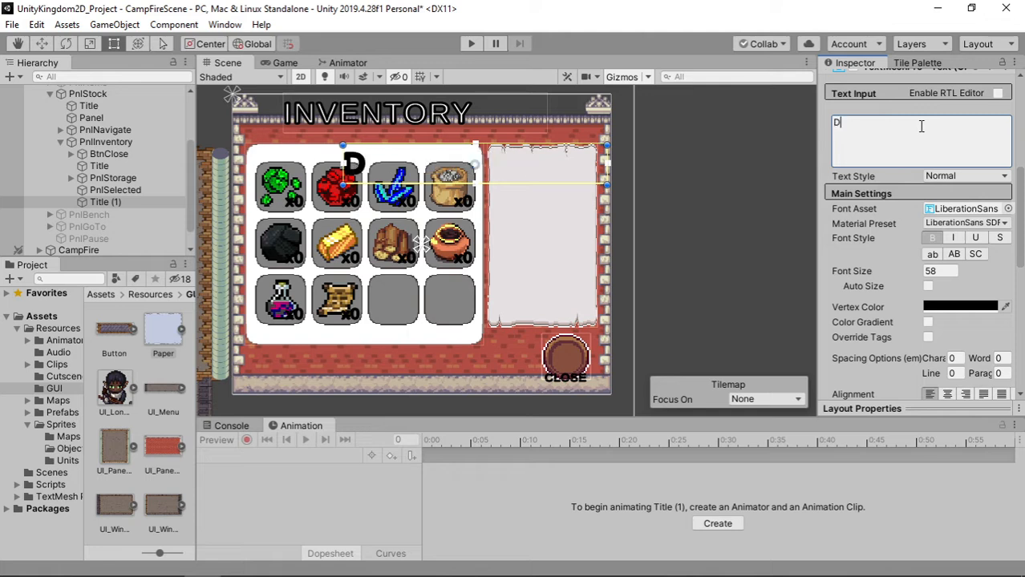
text(etail)
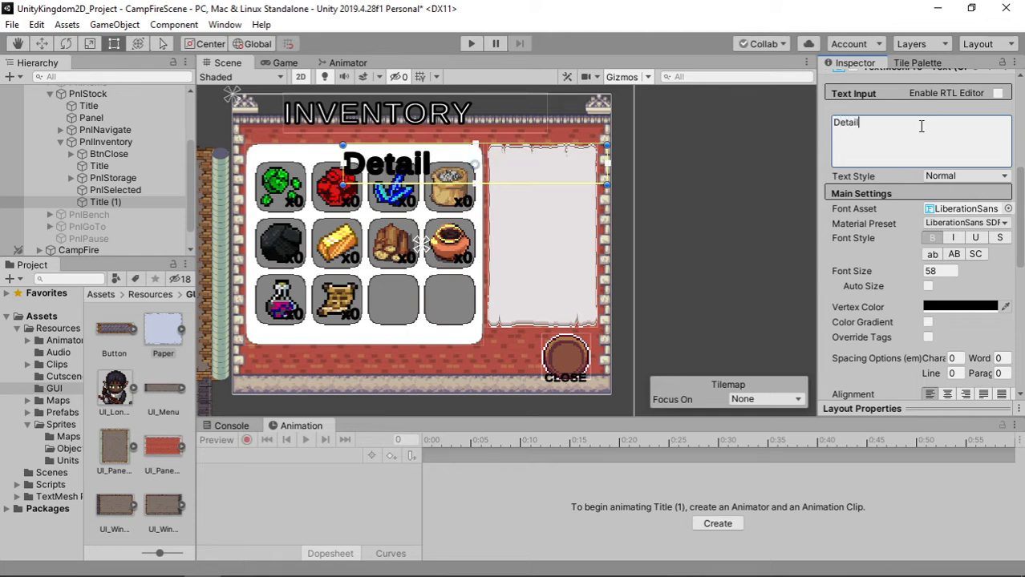
click(943, 271)
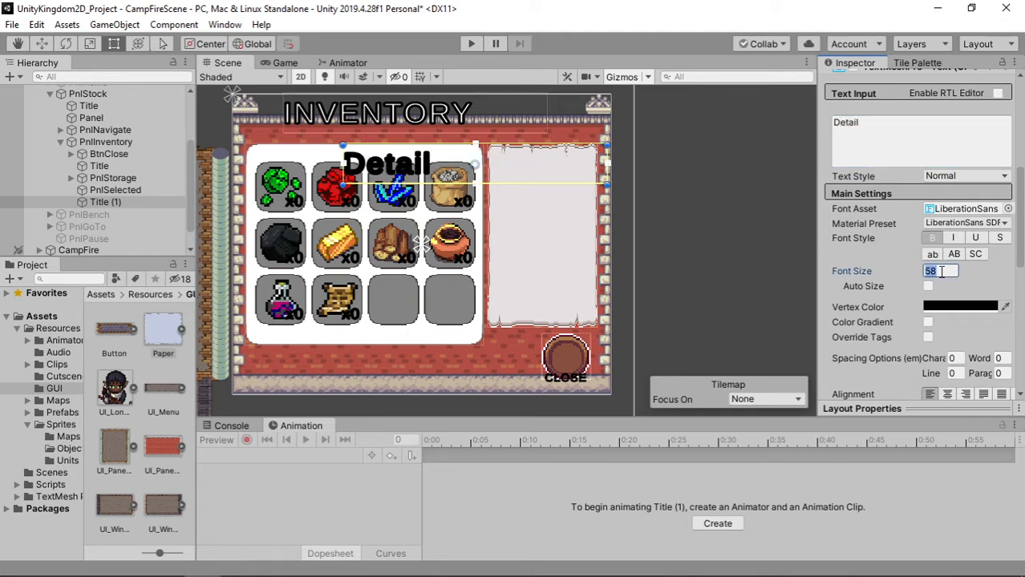
text(24)
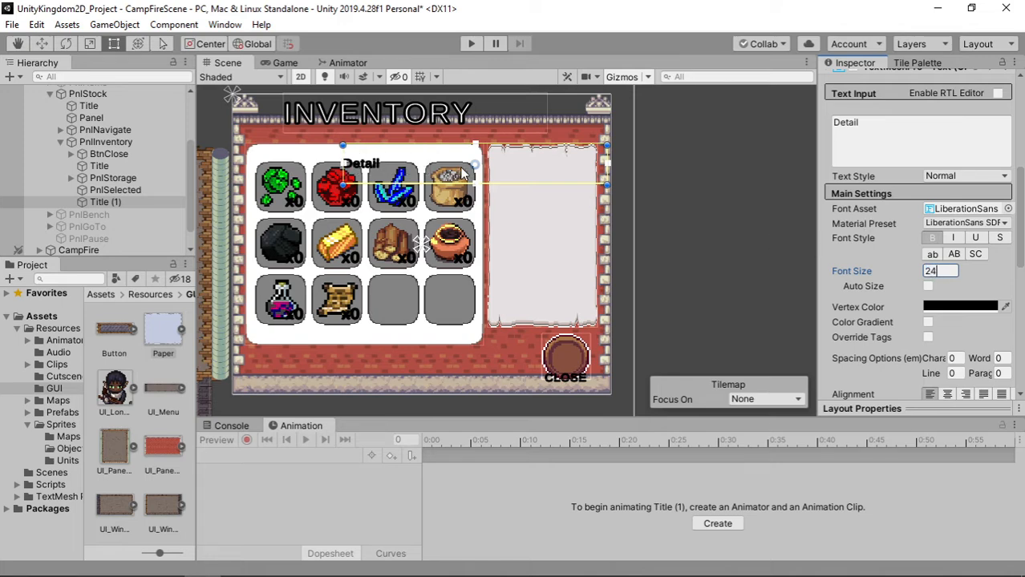
key(BackSpace)
text(8)
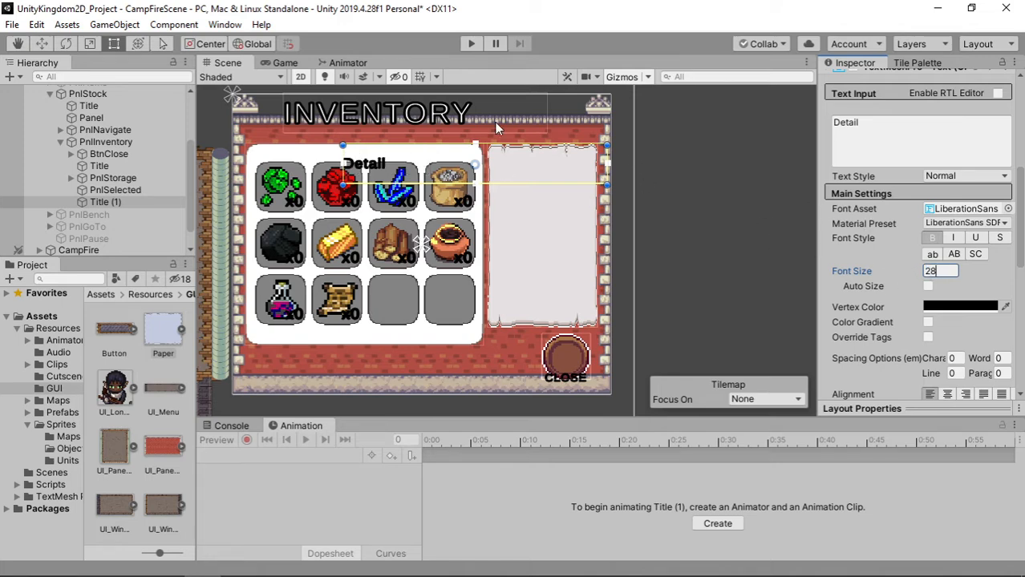
Shrink the Detail title's box and fit it across the upper part of the paper panel
scroll(495, 122, up, 2)
drag(672, 185, 639, 170)
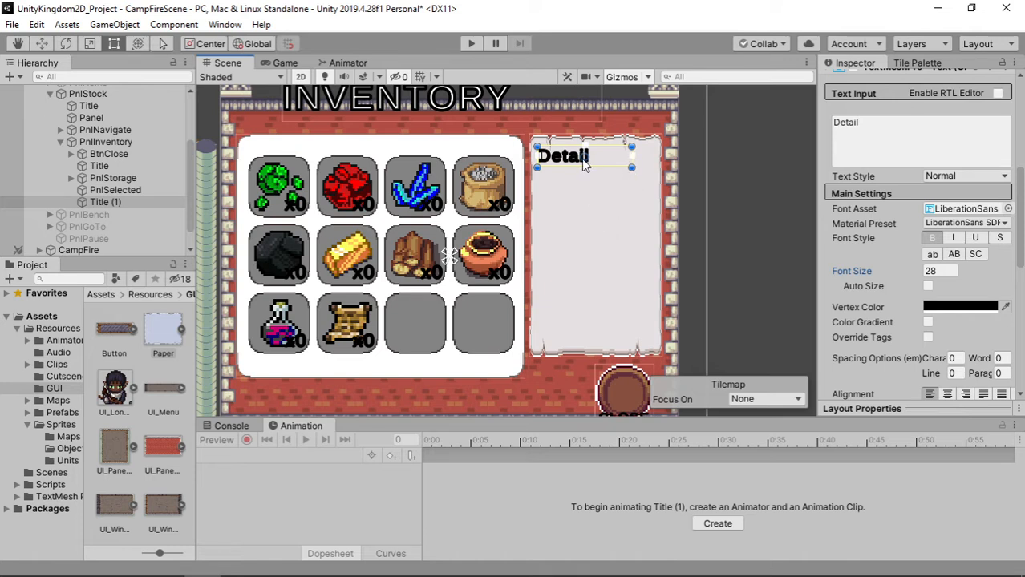
drag(577, 163, 653, 170)
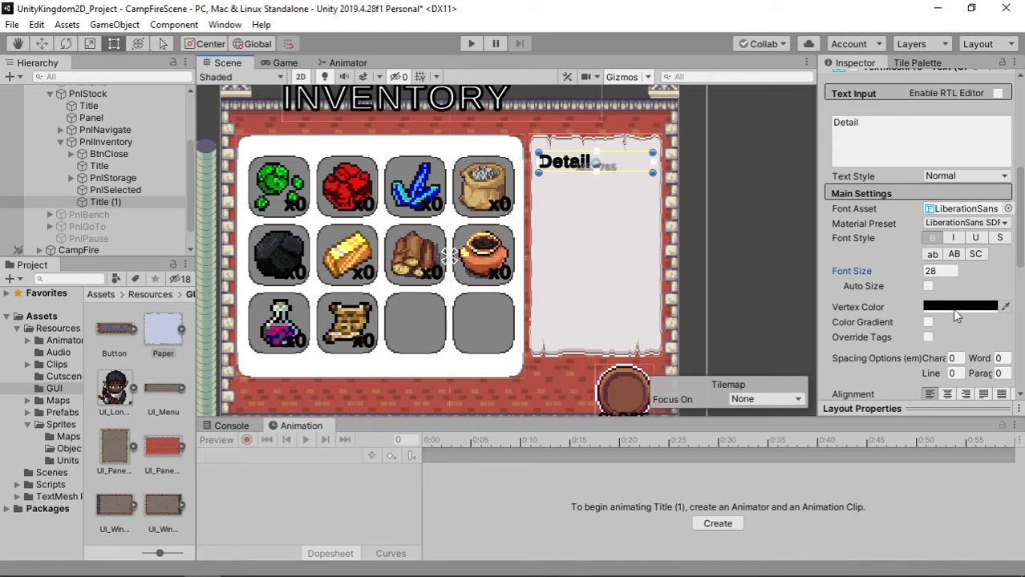
Set the Detail title's font size to 26 and turn off its bold style
click(934, 272)
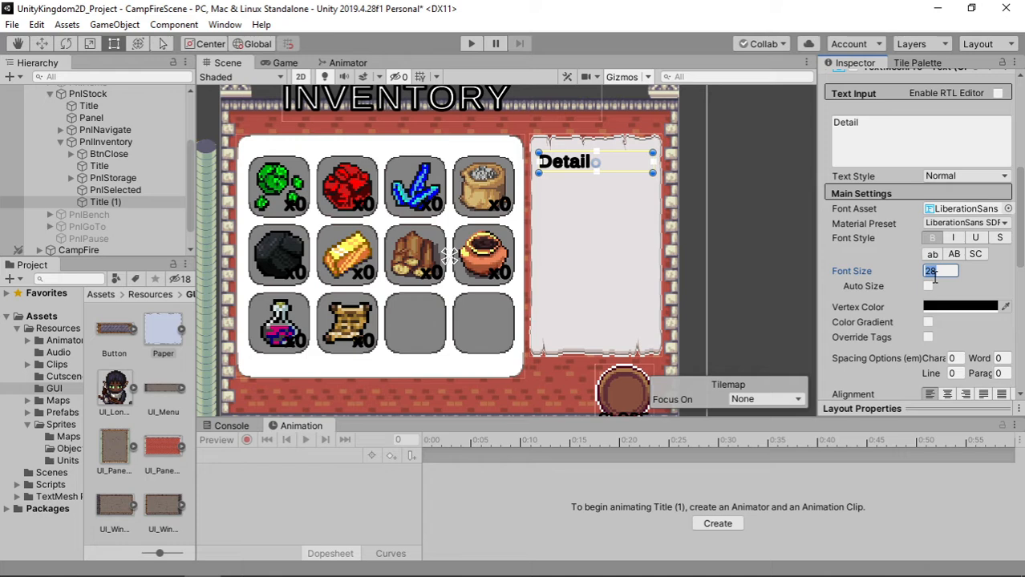
text(26)
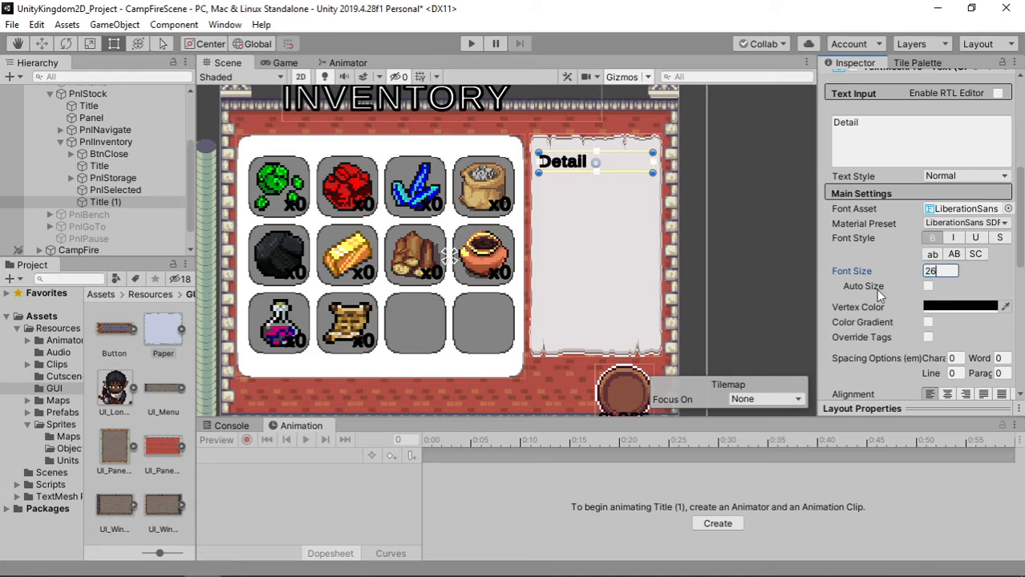
click(932, 241)
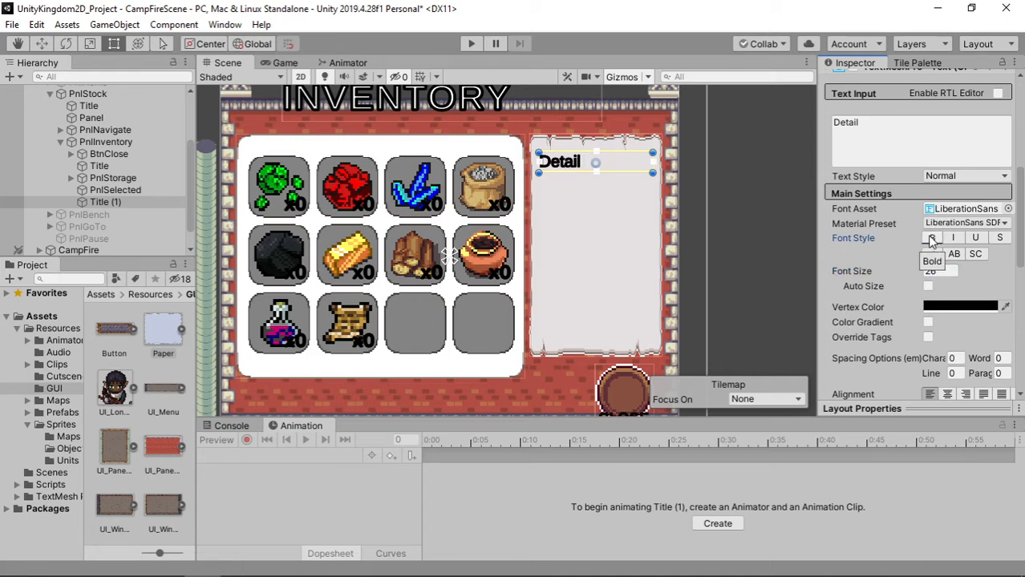
Replace the Detail text with "Item :" and put "Magic Powdew" on a second line
click(883, 130)
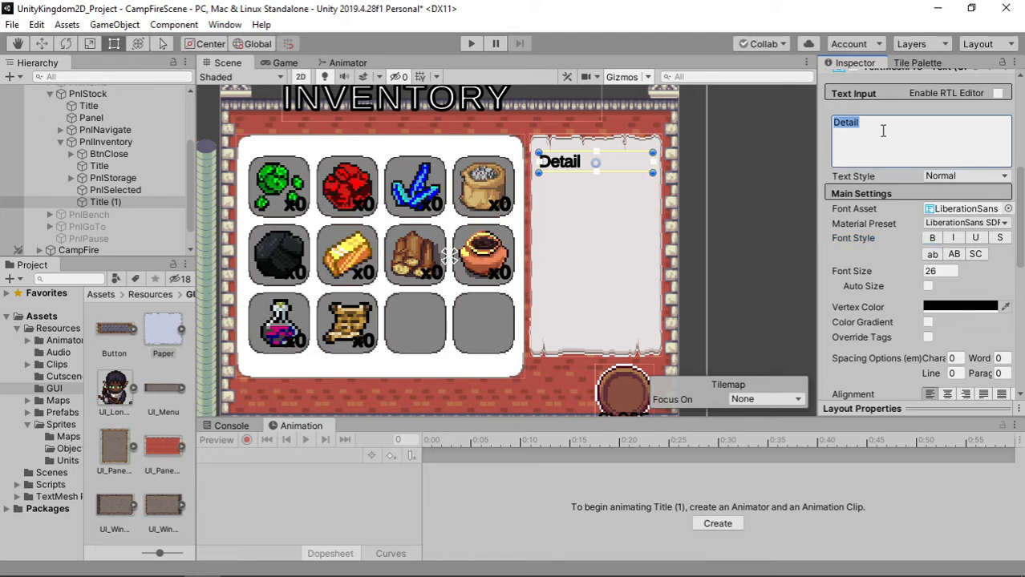
key(BackSpace)
text(Item :)
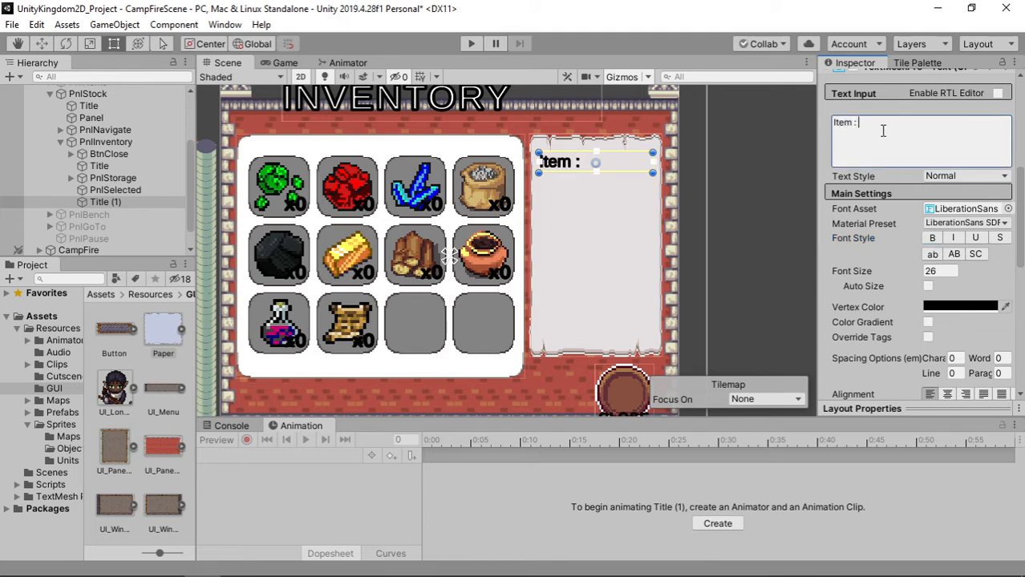
text( Mo)
text(gic)
key(BackSpace)
key(BackSpace)
key(BackSpace)
key(BackSpace)
text(agic Po)
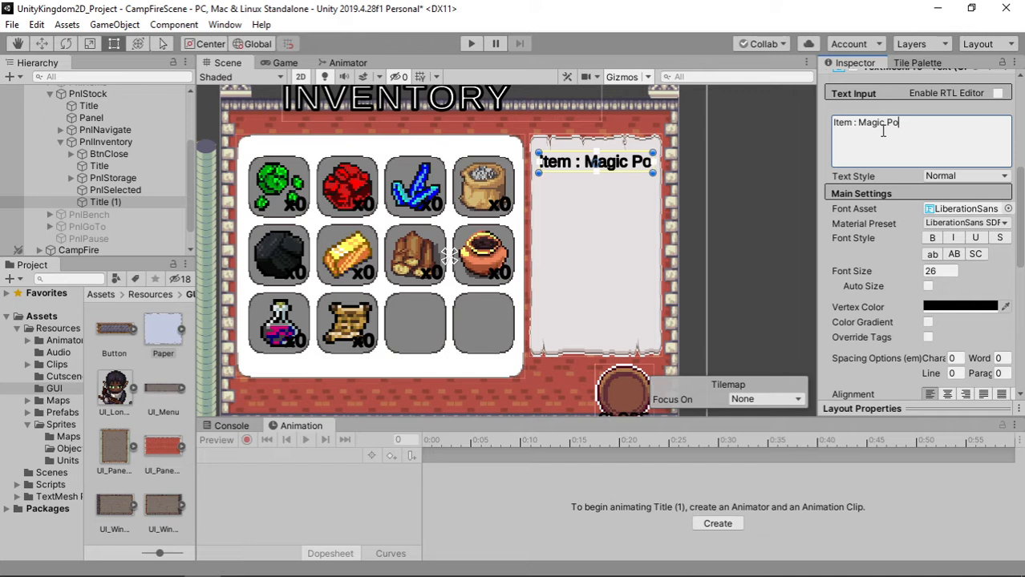
text(wdew)
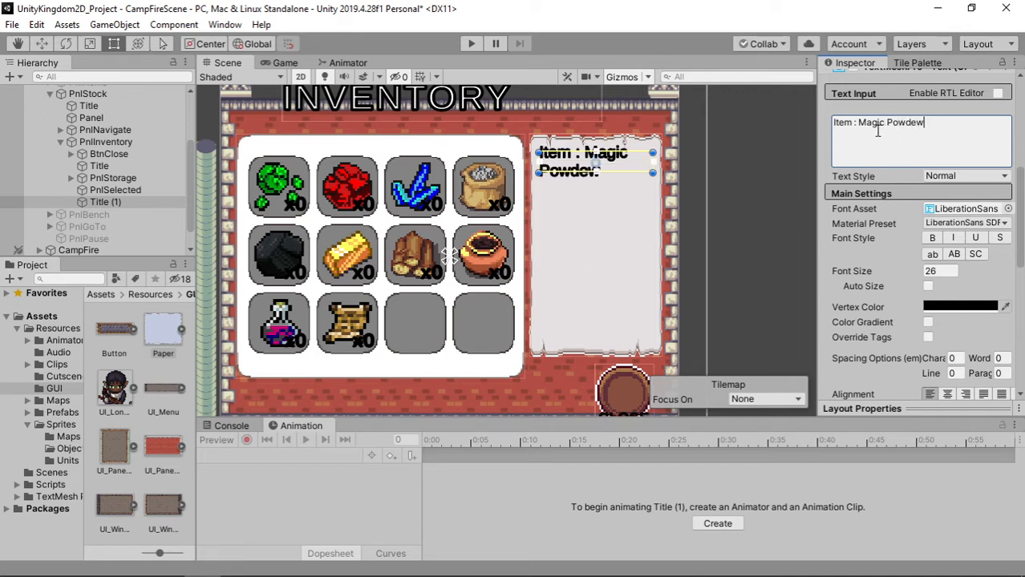
key(ctrl+a)
key(Home)
key(Return)
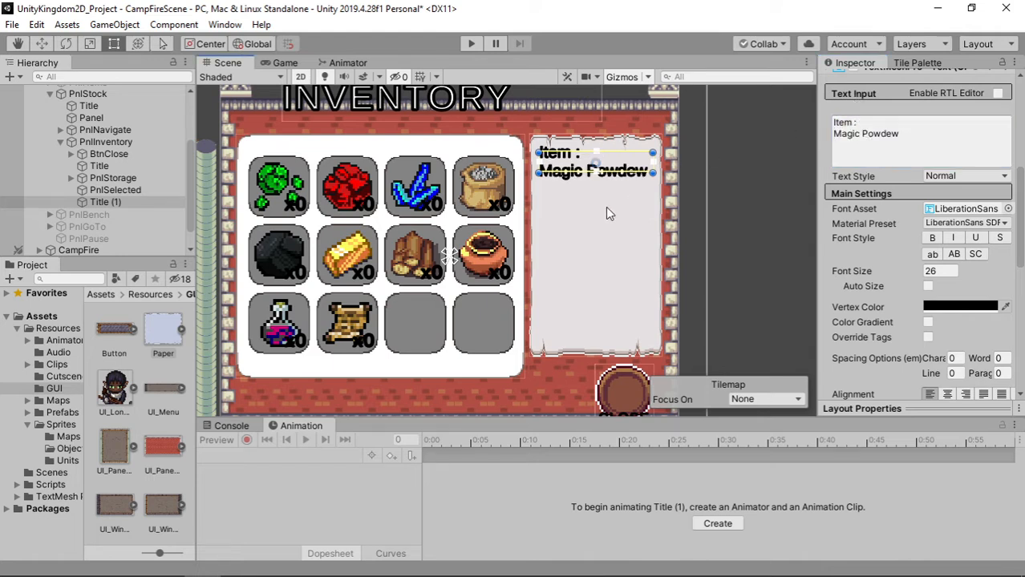
Make the Title (1) text a child of PnlSelected in the hierarchy
click(607, 207)
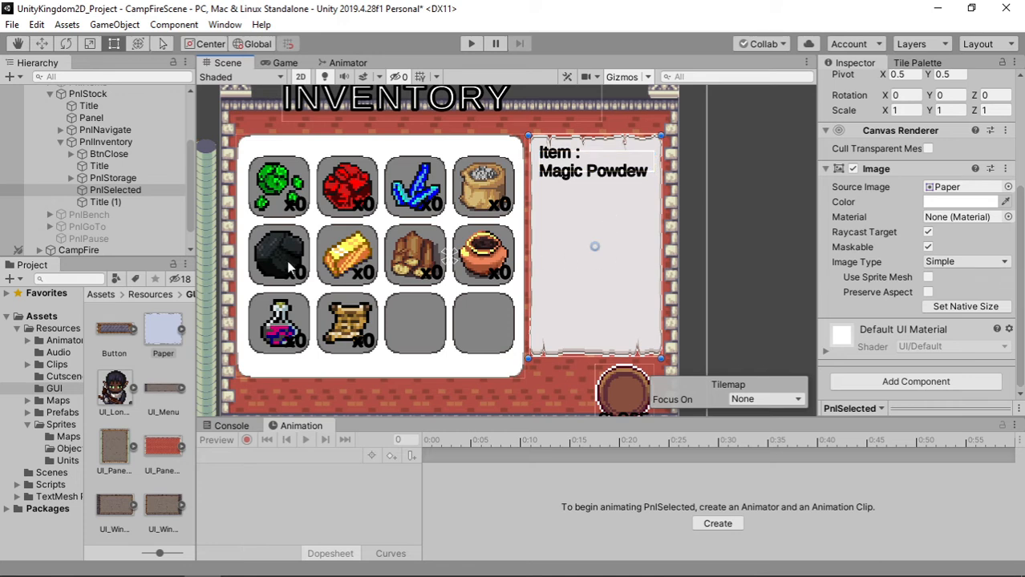
click(106, 202)
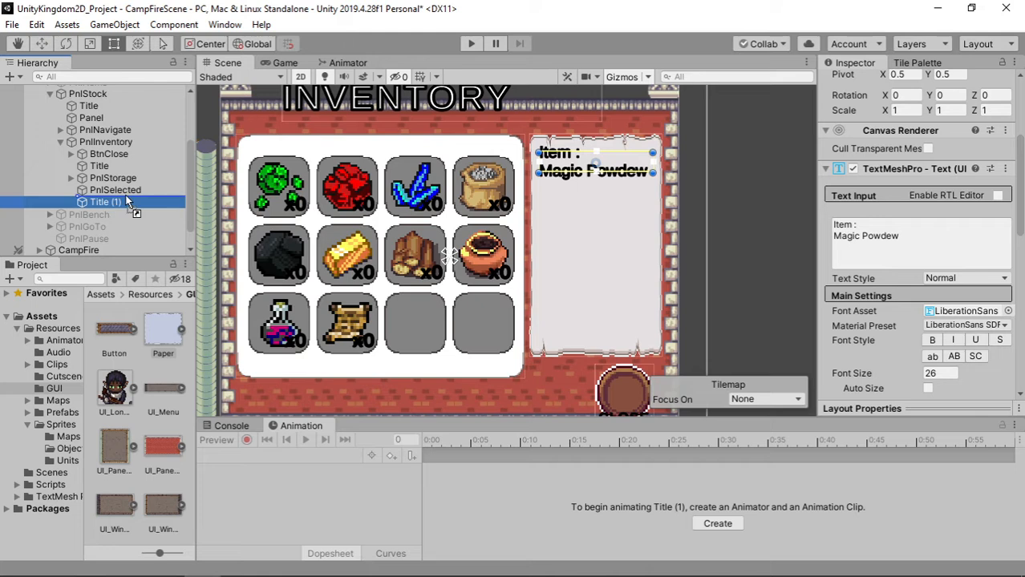
drag(126, 199, 135, 189)
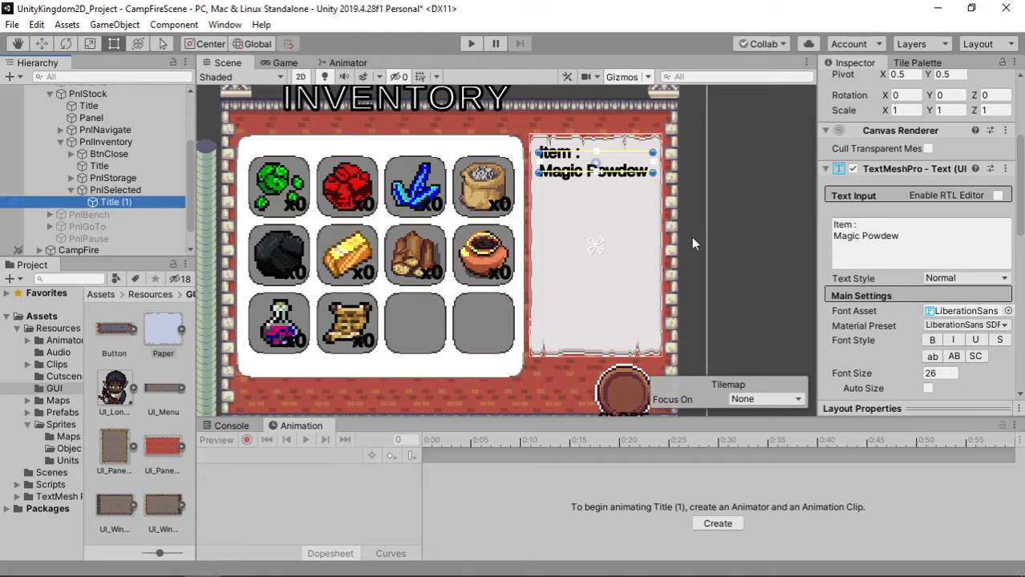
Remove "Magic Powdew" from the Title (1) text so that it reads only "Item :"
drag(902, 236, 812, 237)
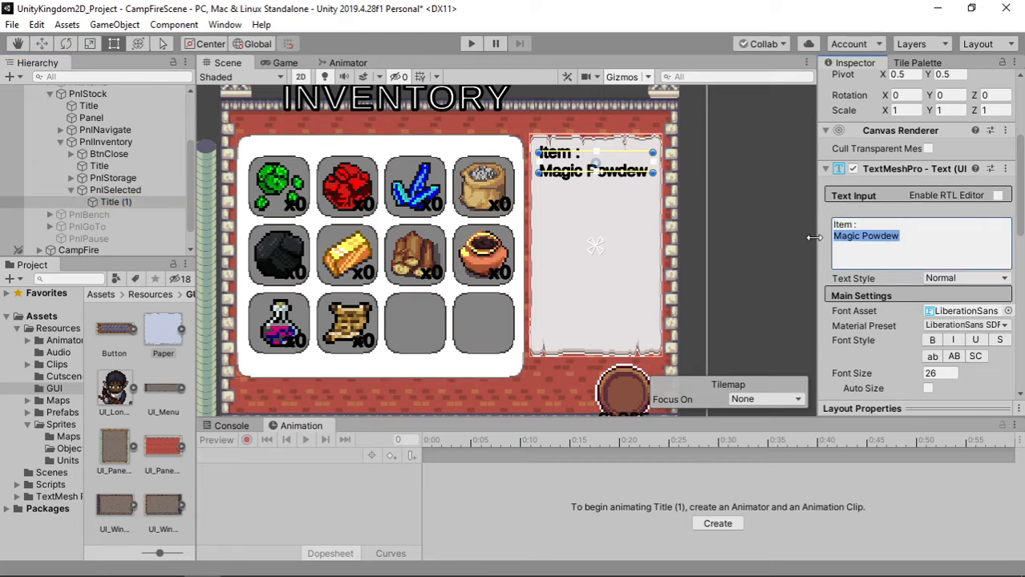
key(BackSpace)
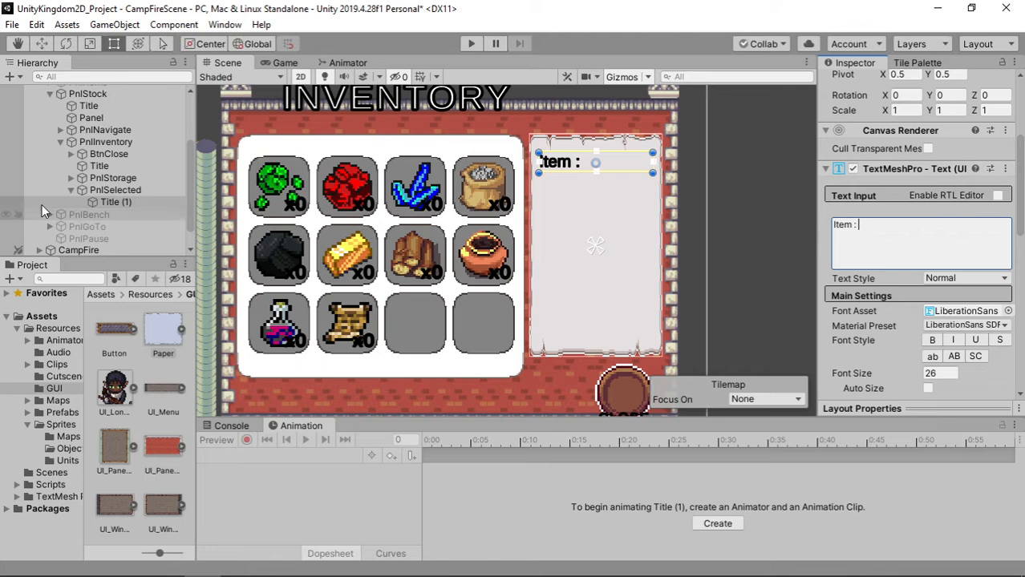
click(71, 190)
Add a TextMeshPro text object under PnlInventory and place it on the paper just below the "Item :" label
click(96, 142)
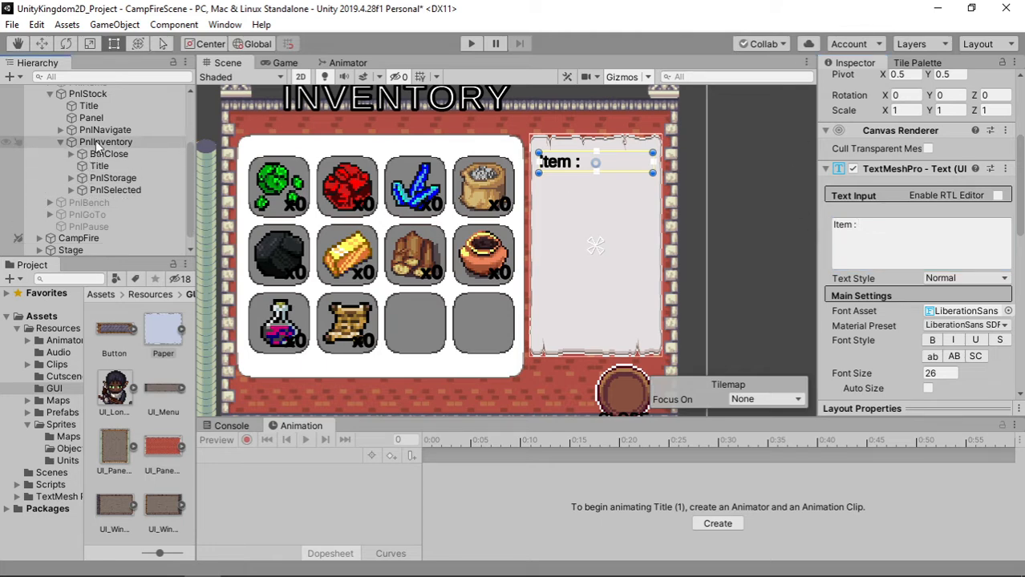
right_click(95, 142)
mouse_move(170, 397)
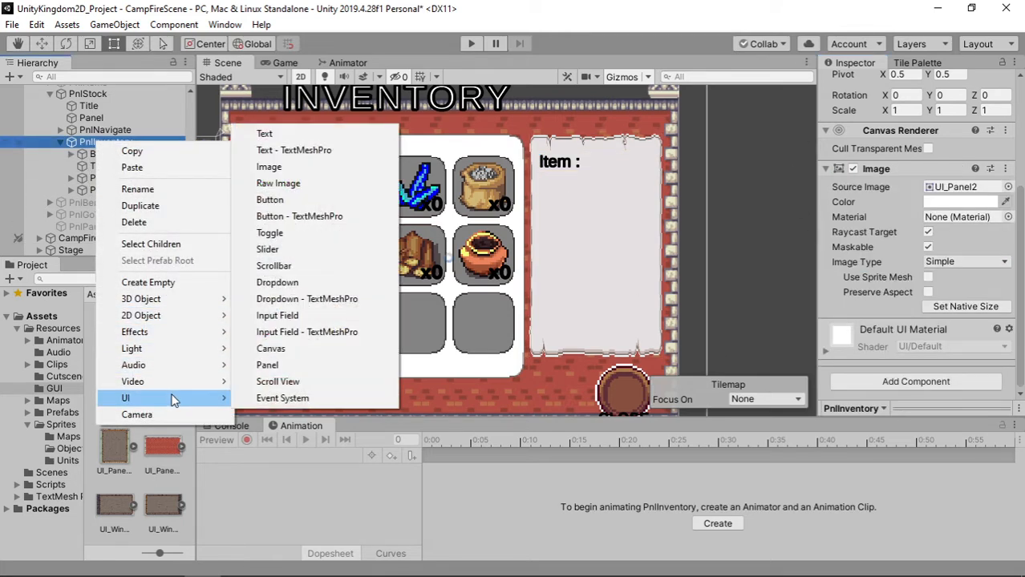
click(293, 150)
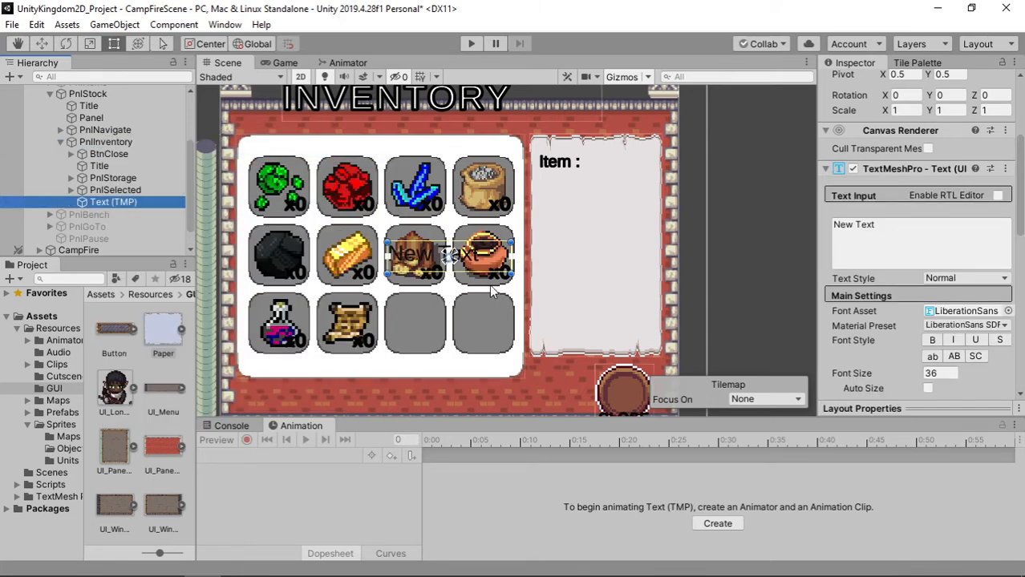
drag(517, 256, 662, 182)
Change the content of the new text object to "Magic powder"
click(898, 230)
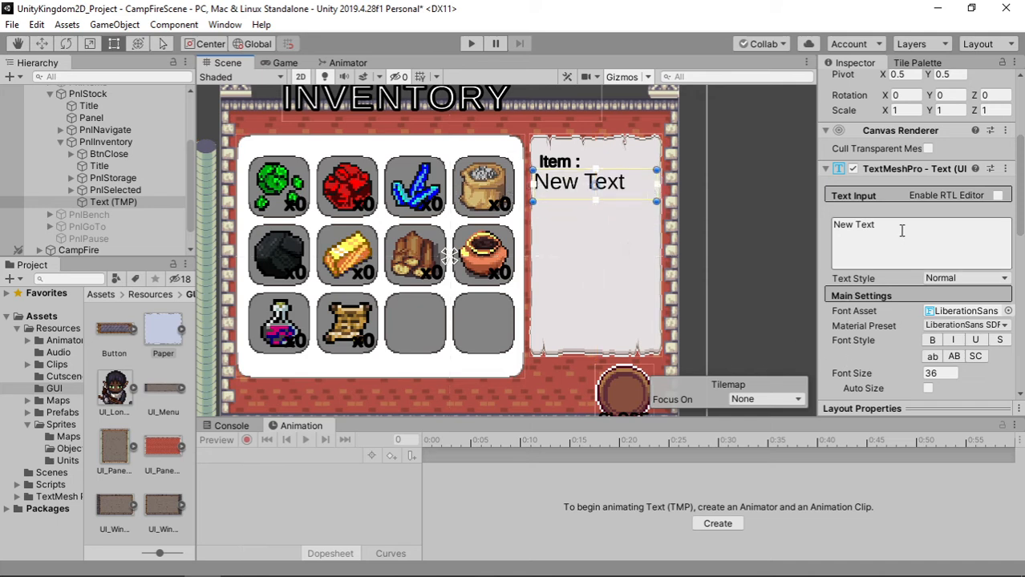
text(Magic)
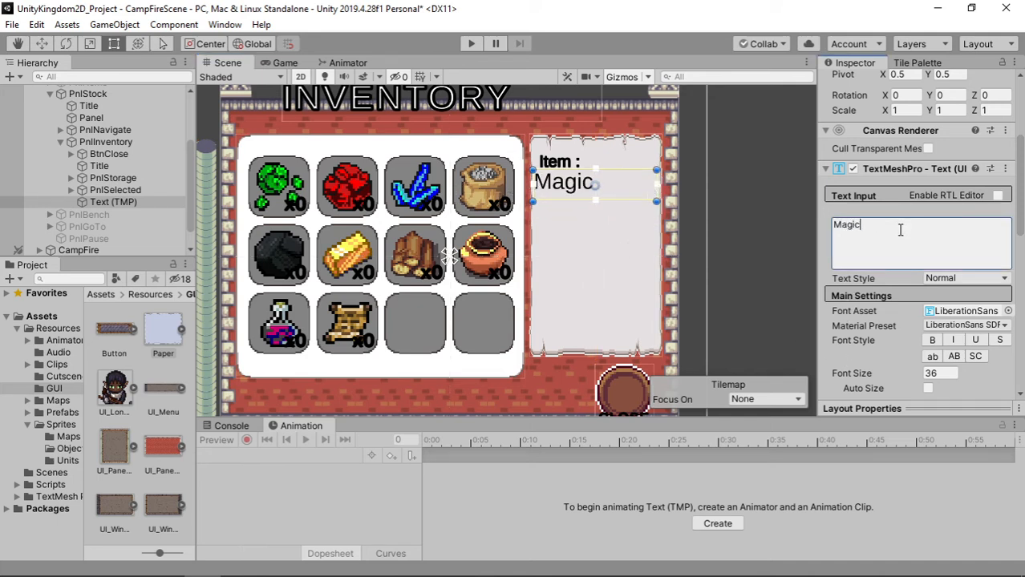
text( powder)
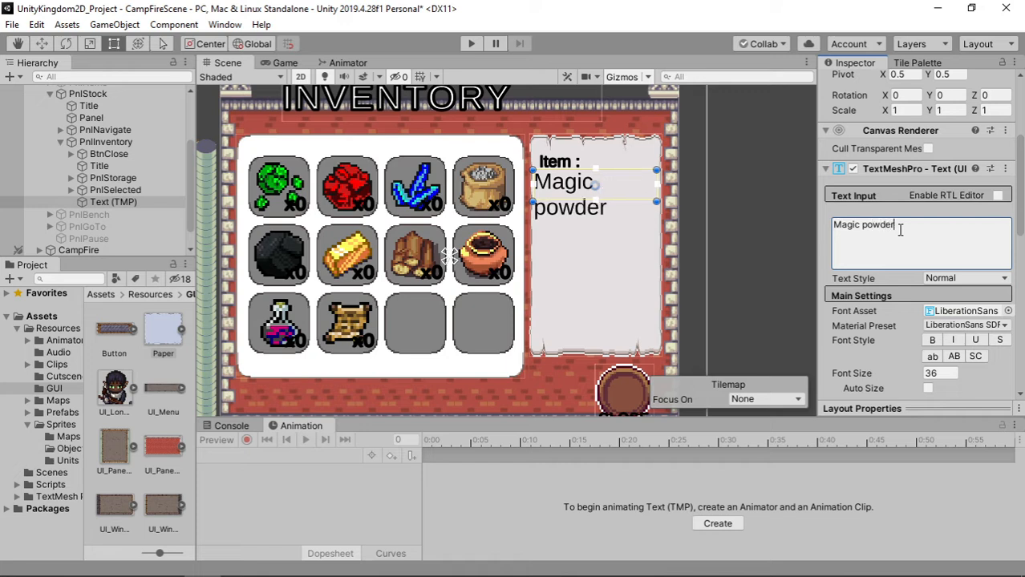
Format the "Magic powder" text with font size 26, bold style and the LiberationSans SDF 1 material preset
click(934, 375)
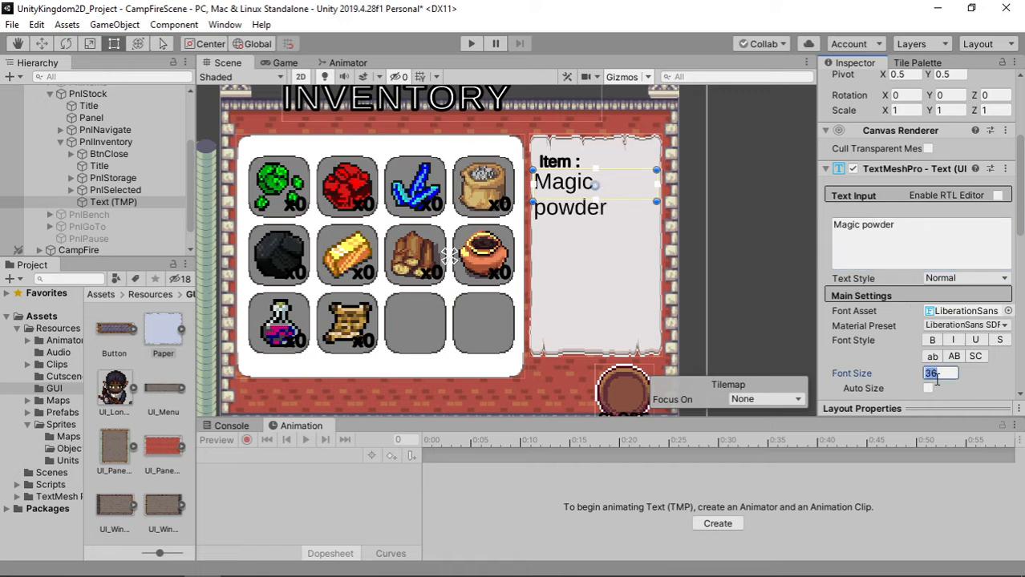
text(26)
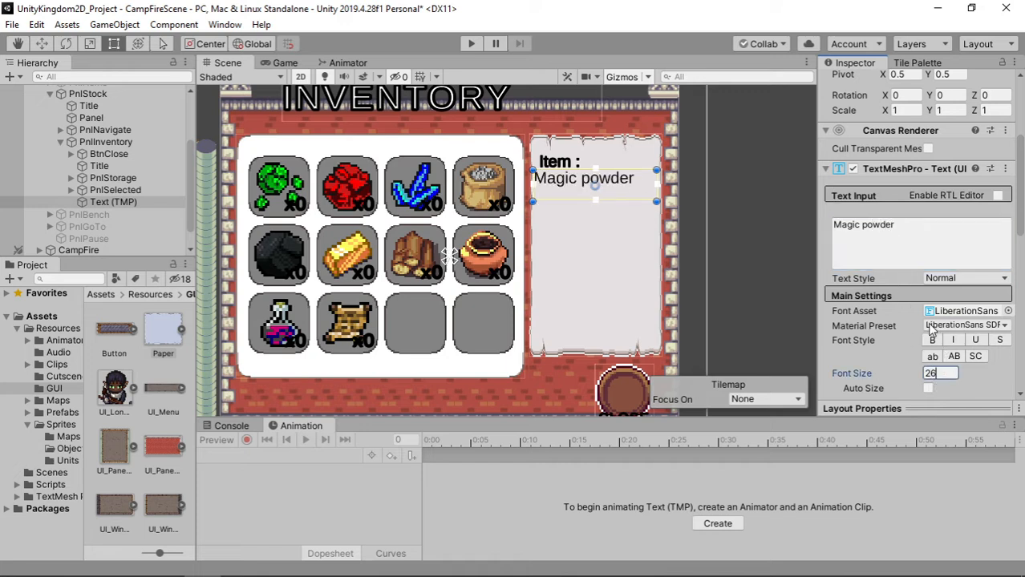
click(932, 340)
click(956, 325)
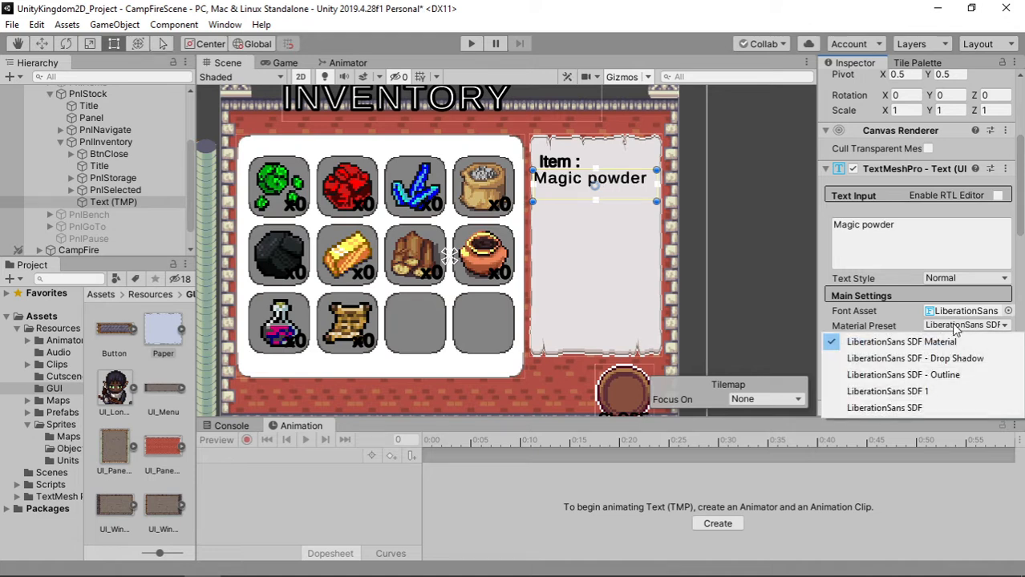
click(946, 395)
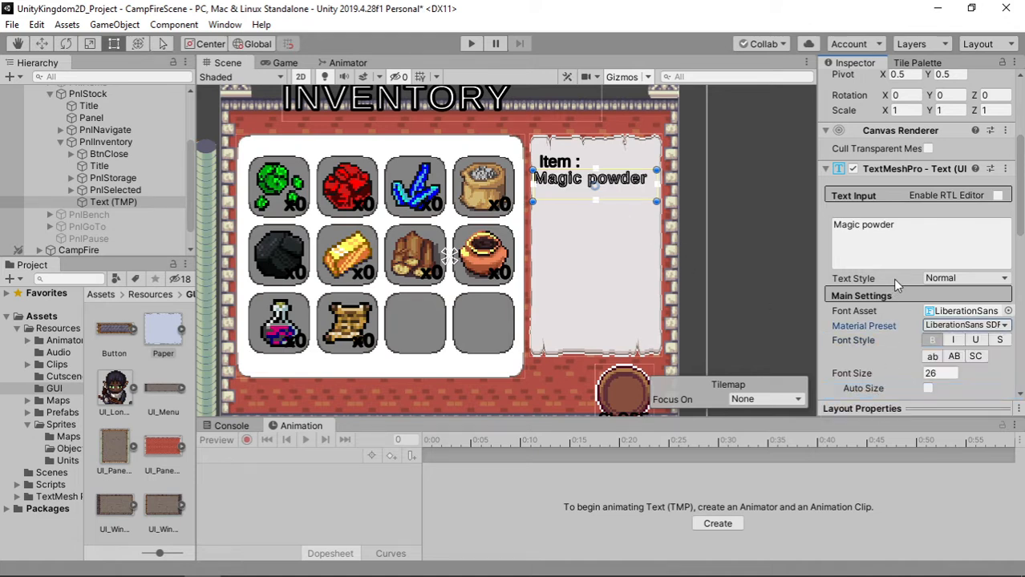
Set the vertex color of the "Magic powder" text to black (000000)
scroll(946, 361, down, 3)
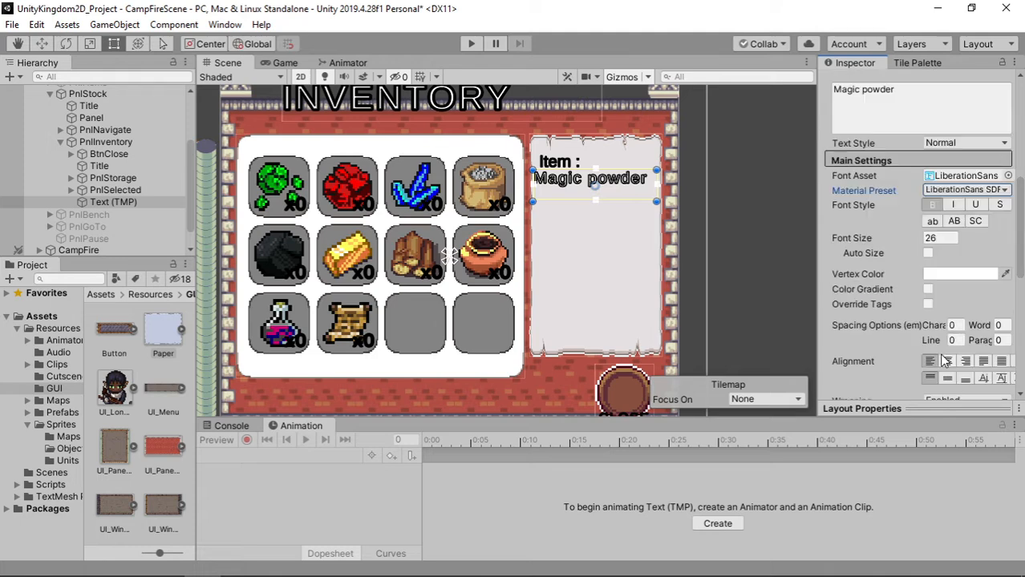
scroll(946, 291, up, 3)
scroll(947, 337, down, 3)
click(982, 273)
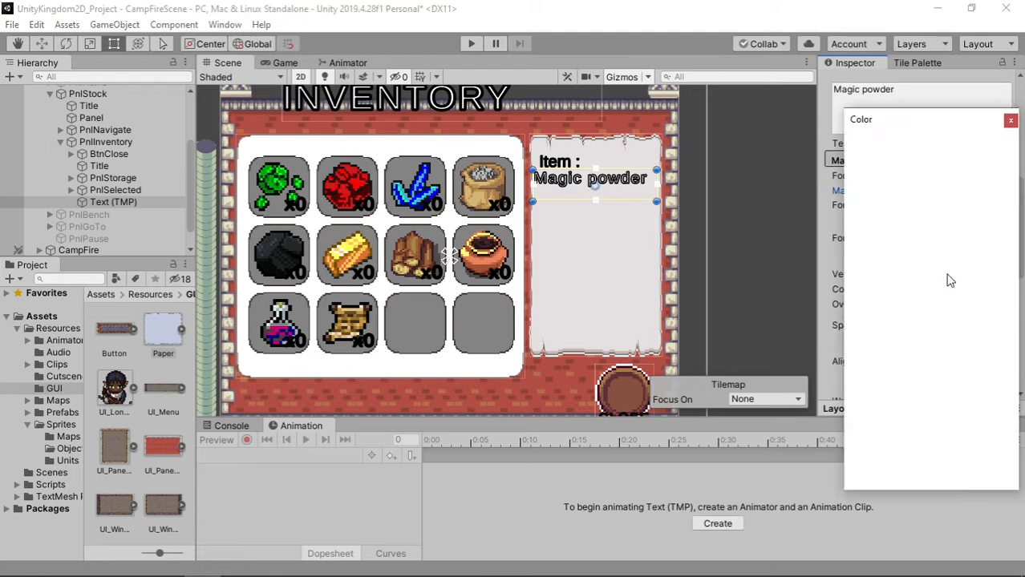
drag(922, 287, 872, 307)
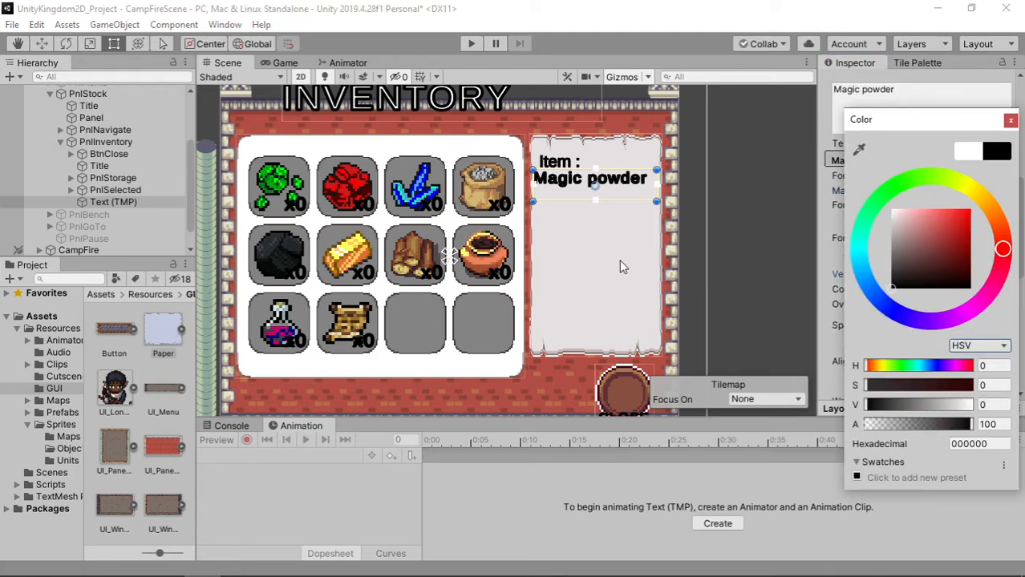
Nudge the "Magic powder" text down slightly, center it horizontally and shorten its box from the lower edge
drag(610, 185, 616, 189)
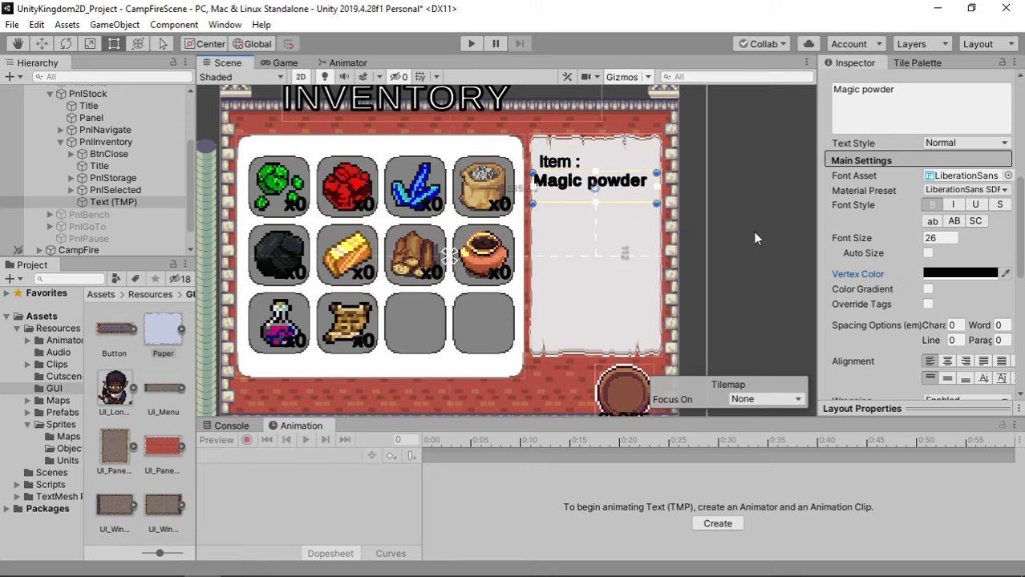
scroll(928, 336, down, 3)
click(947, 226)
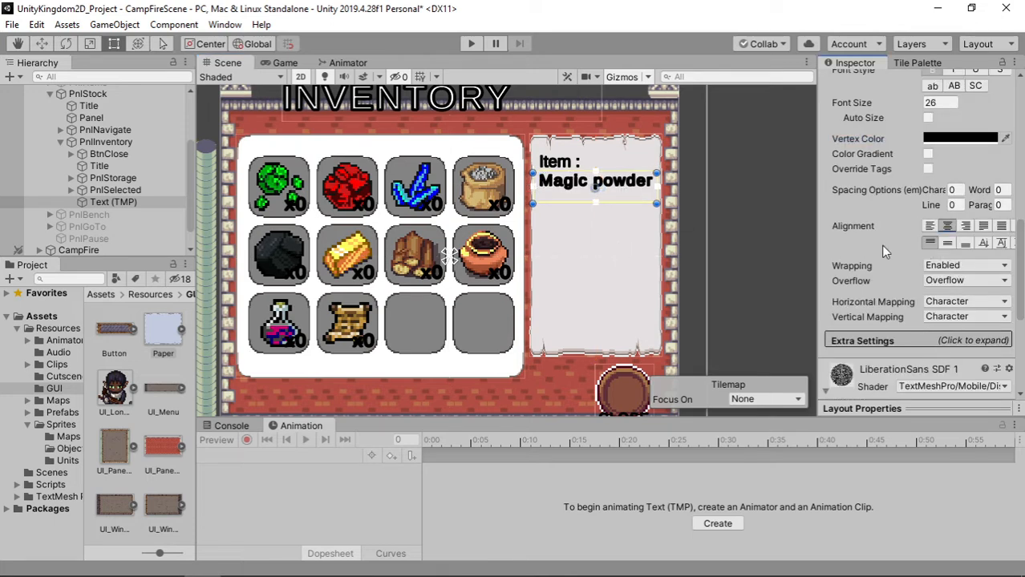
drag(639, 203, 642, 198)
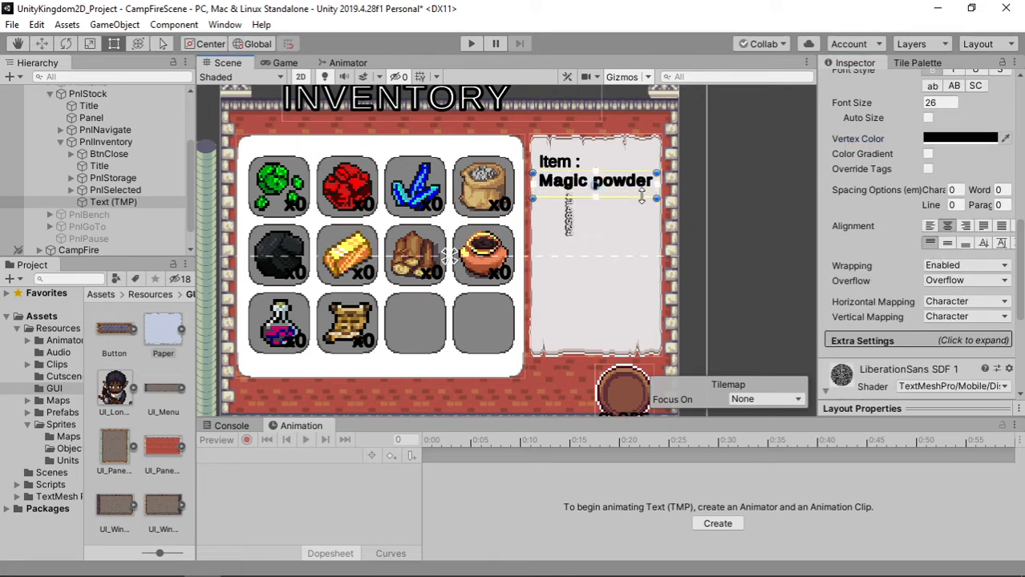
Duplicate the "Magic powder" text object and rename the original to TxtItemName
key(ctrl+d)
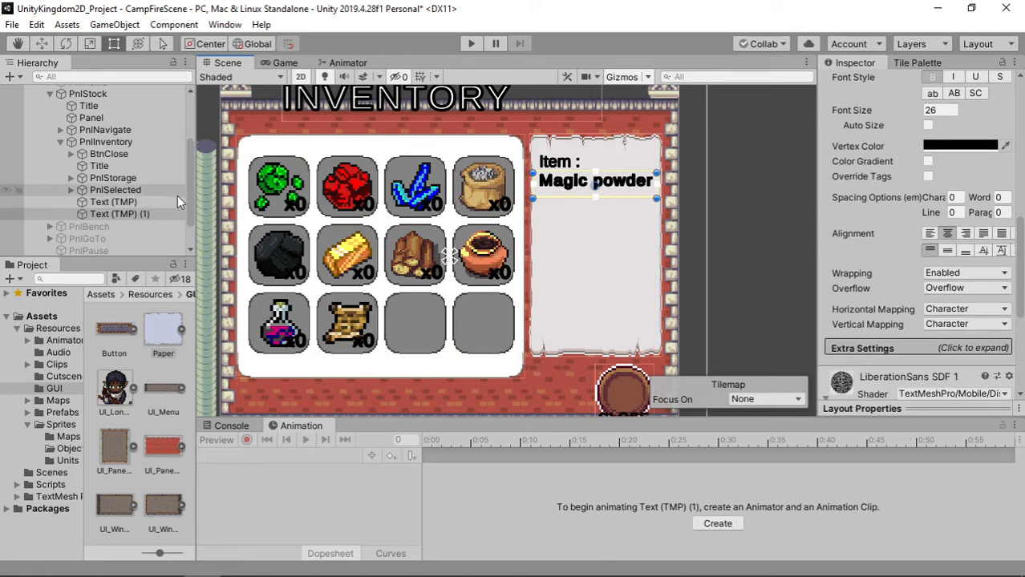
click(162, 204)
click(162, 204)
text(TxtItem)
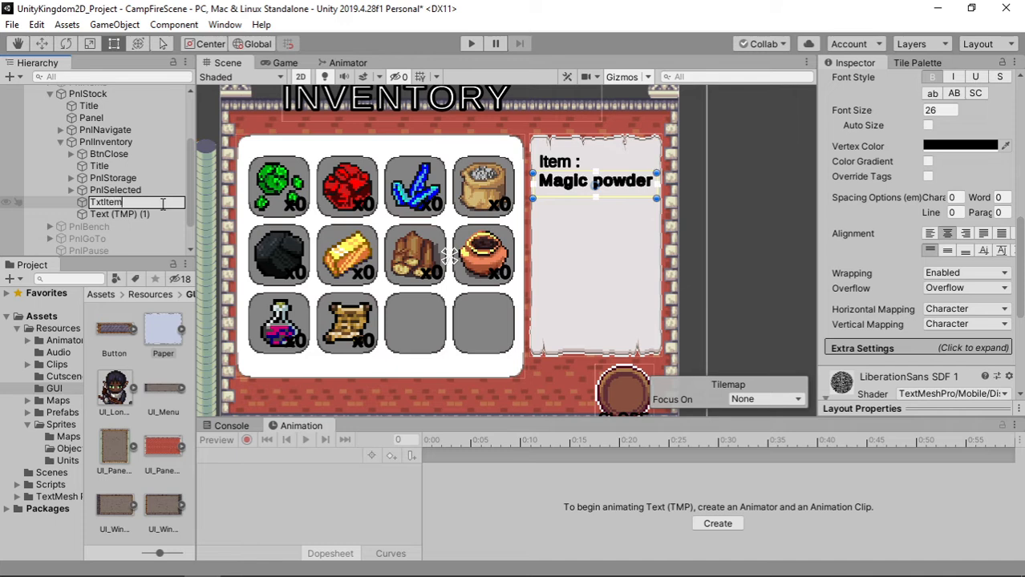
text(Name)
key(Return)
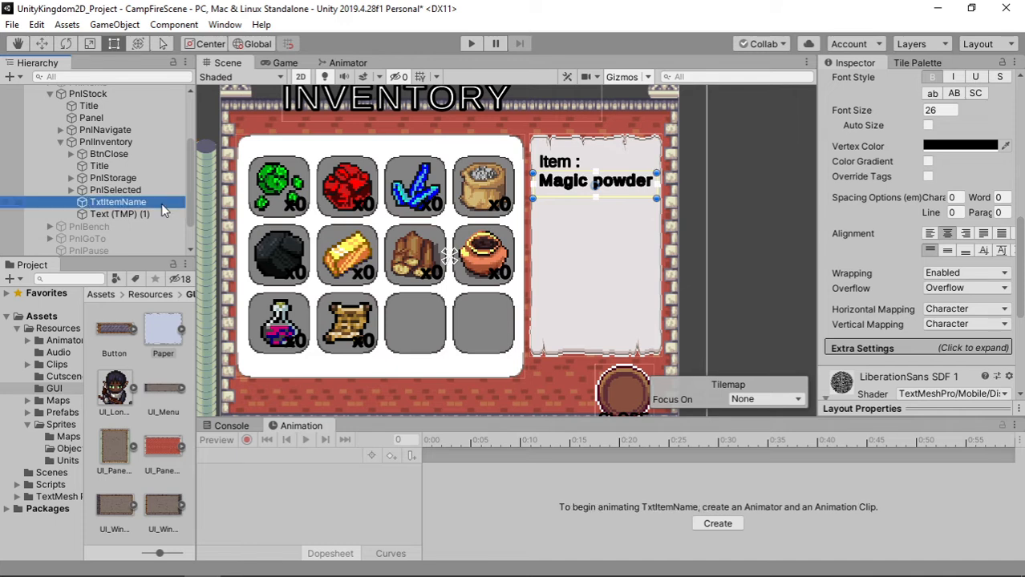
Rename the duplicate to TxtItemDesc and resize its box to fill the paper area below the item name
click(163, 212)
click(163, 213)
text(TxtItemDesc)
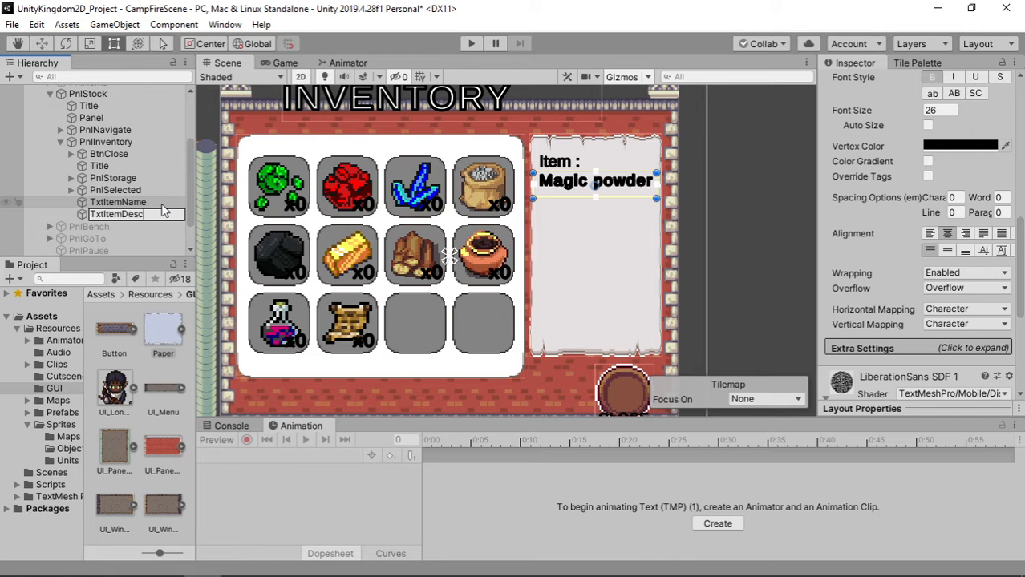
key(Return)
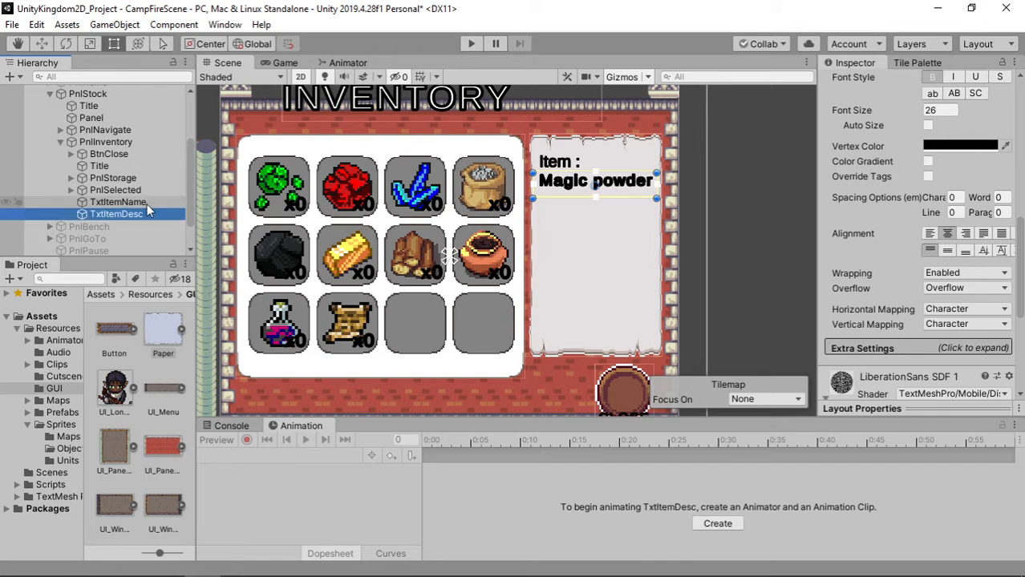
drag(617, 198, 619, 345)
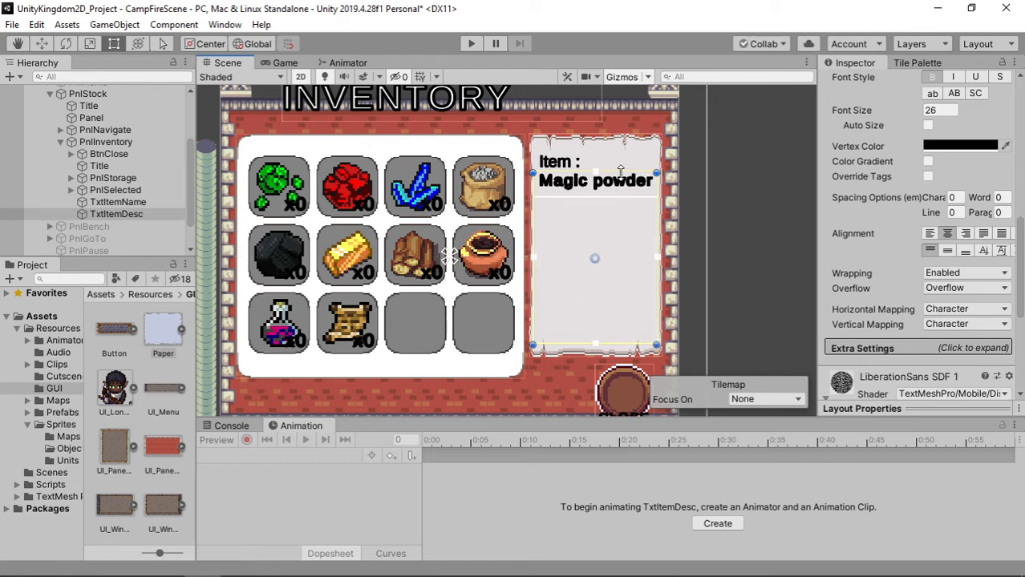
drag(619, 173, 624, 199)
Set the font size of both TxtItemName and TxtItemDesc to 24
ctrl+click(141, 203)
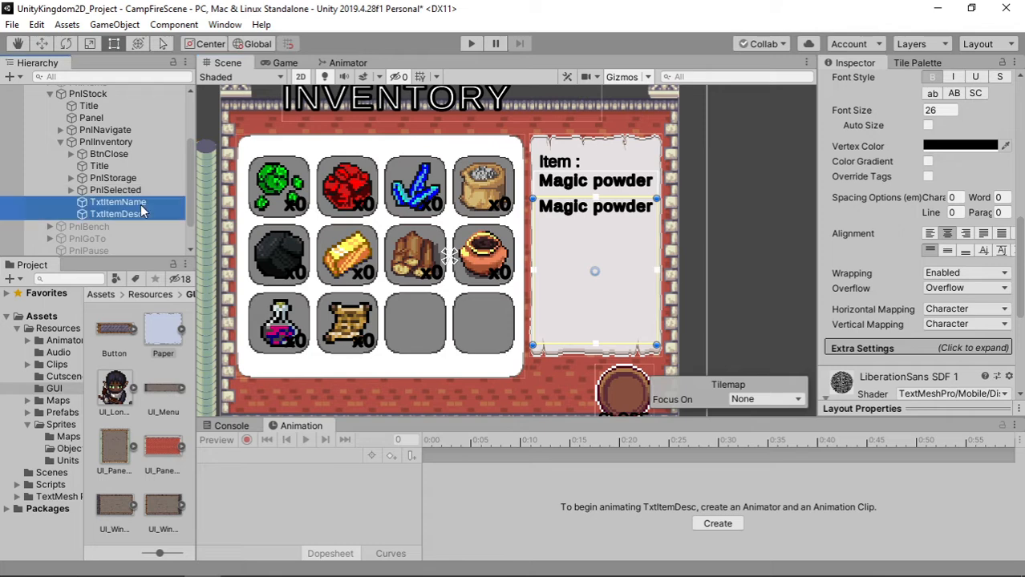
click(937, 110)
text(24)
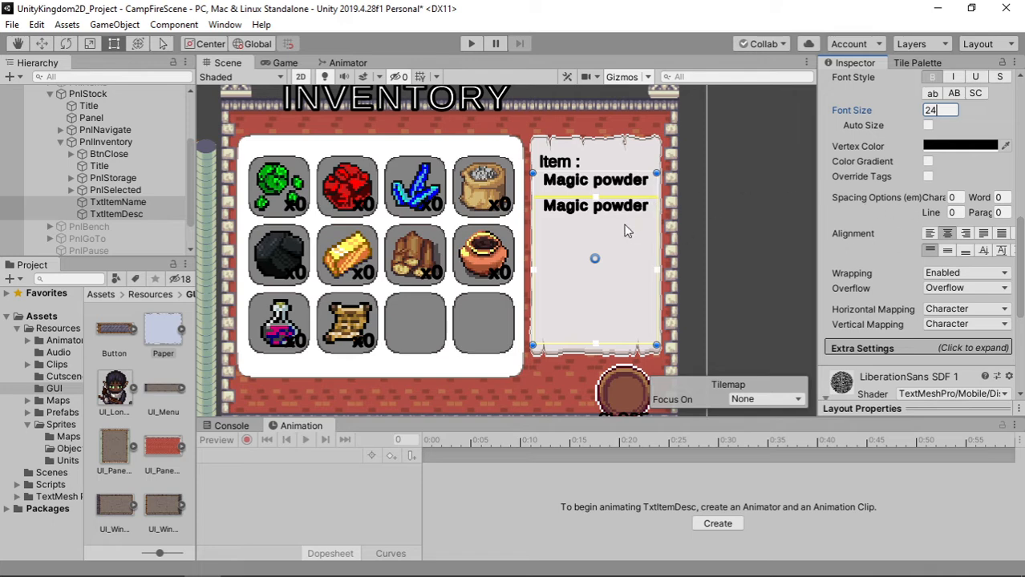
Align the text of TxtItemDesc alone to the left
click(600, 212)
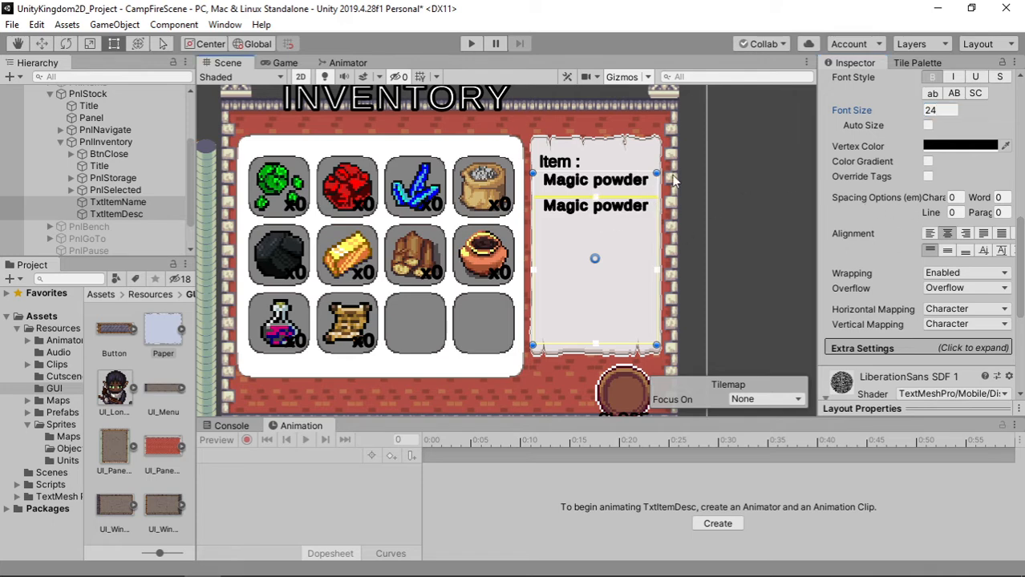
click(638, 224)
click(595, 255)
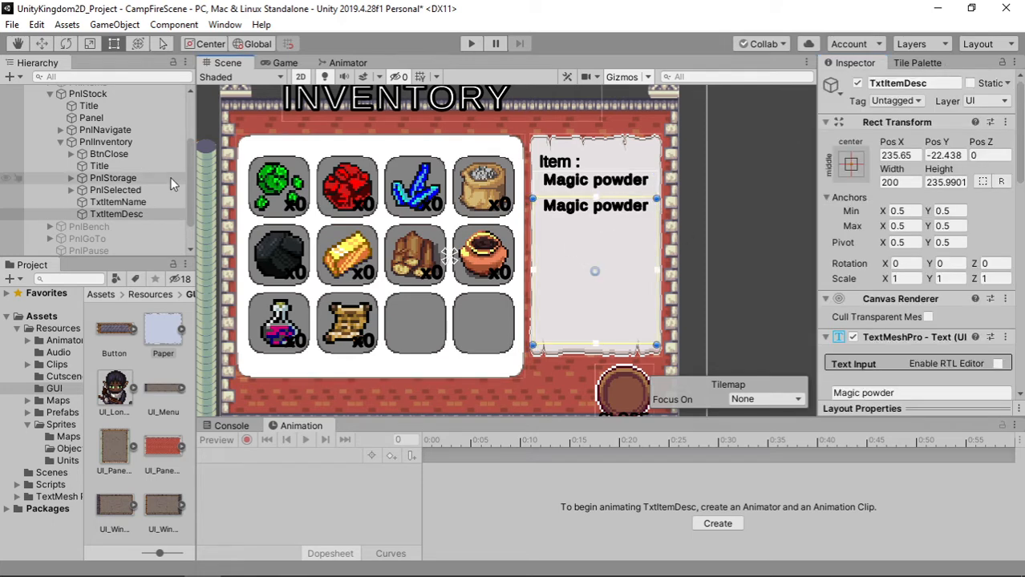
click(147, 214)
scroll(930, 401, down, 3)
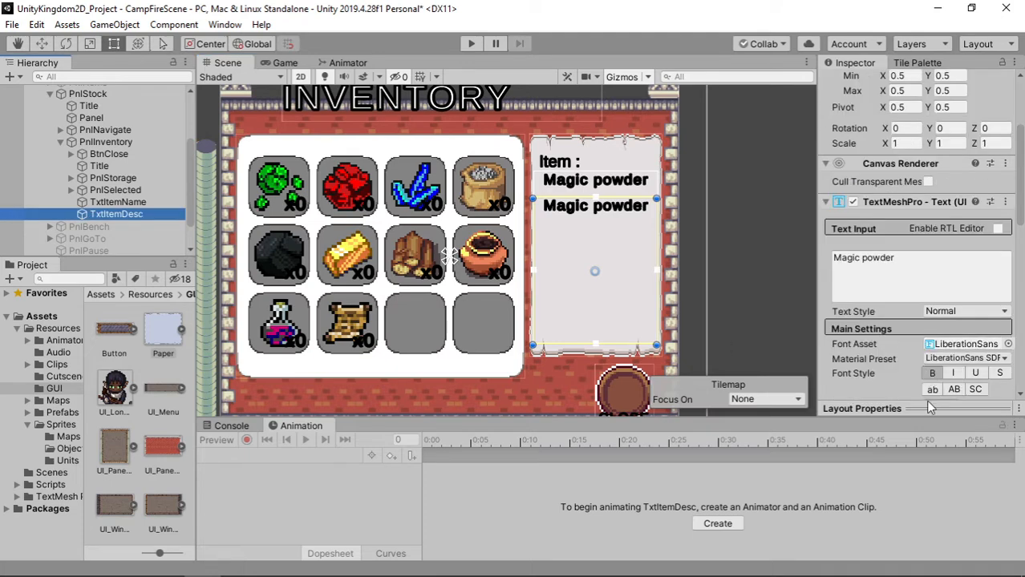
scroll(931, 385, down, 5)
click(930, 124)
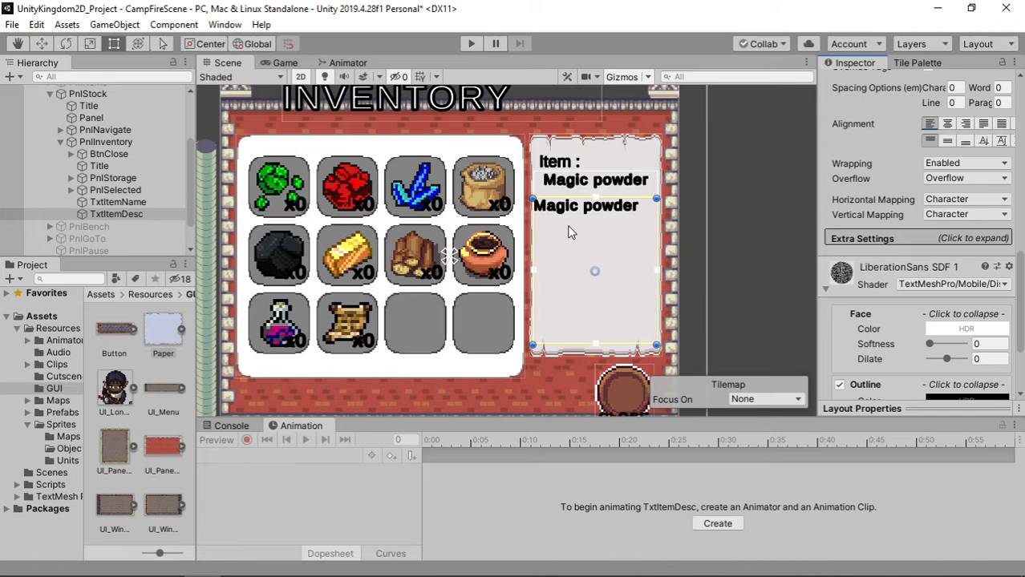
Narrow the TxtItemDesc box slightly from both sides to leave a margin inside the paper
scroll(538, 255, up, 2)
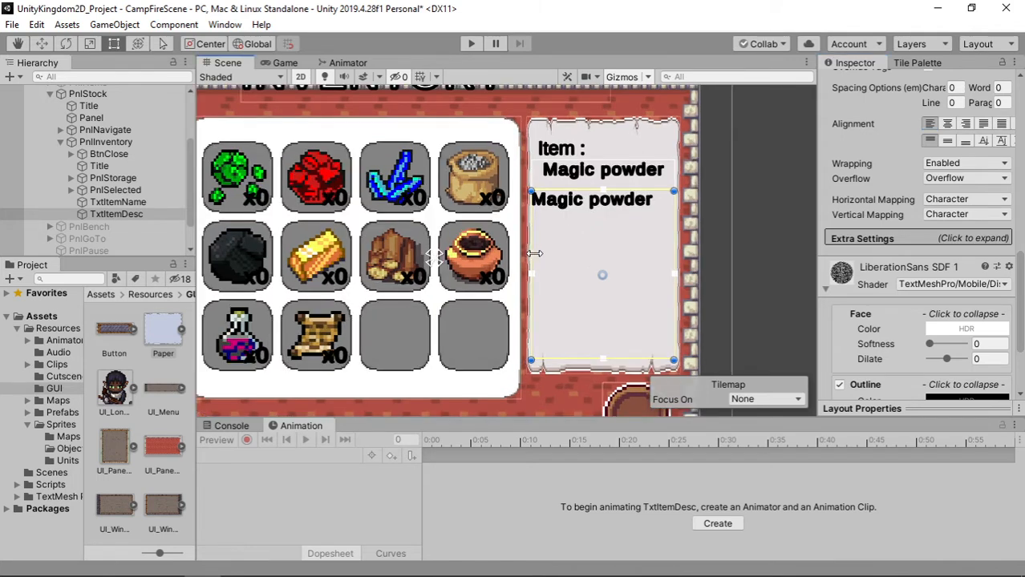
drag(532, 255, 535, 255)
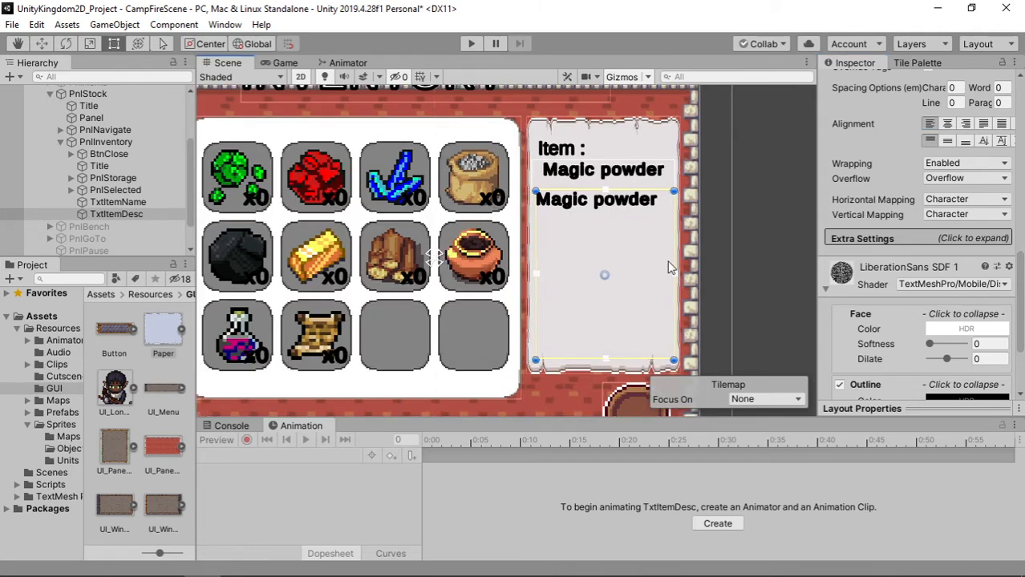
drag(674, 261, 669, 261)
Set the font size of both TxtItemName and TxtItemDesc to 22
click(611, 177)
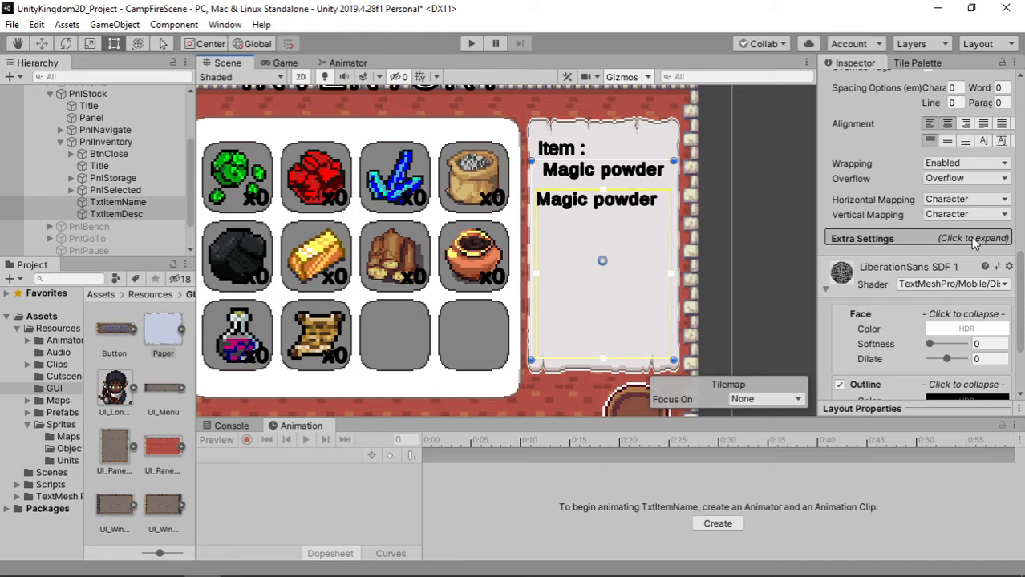
scroll(972, 228, up, 5)
click(949, 272)
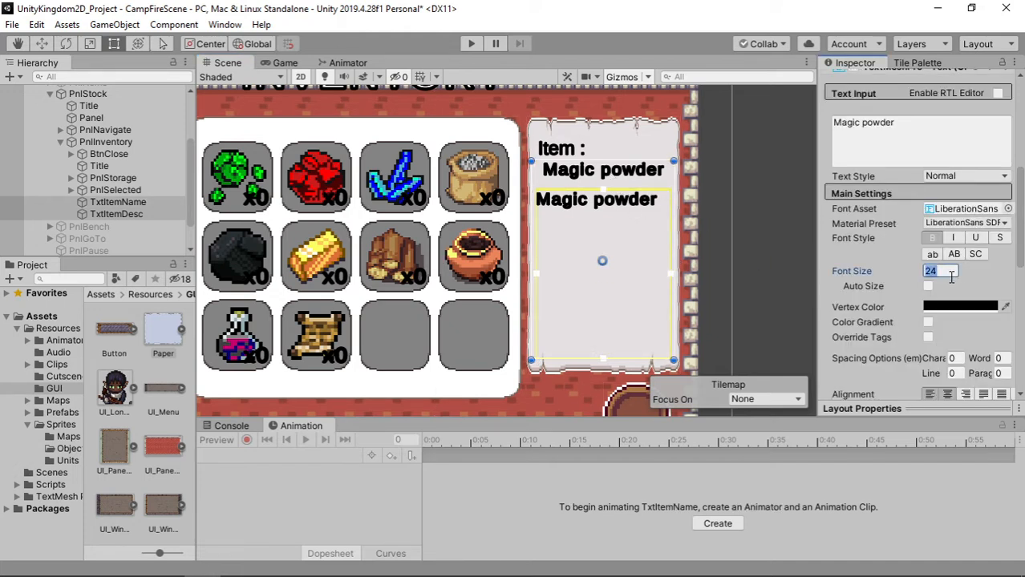
text(13)
key(BackSpace)
text(2)
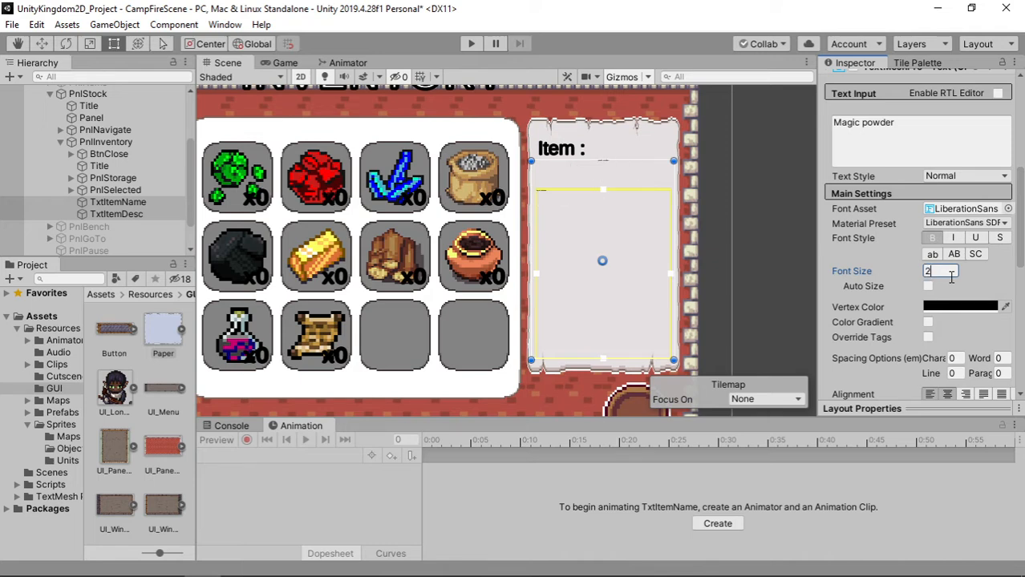
text(3)
key(BackSpace)
text(2)
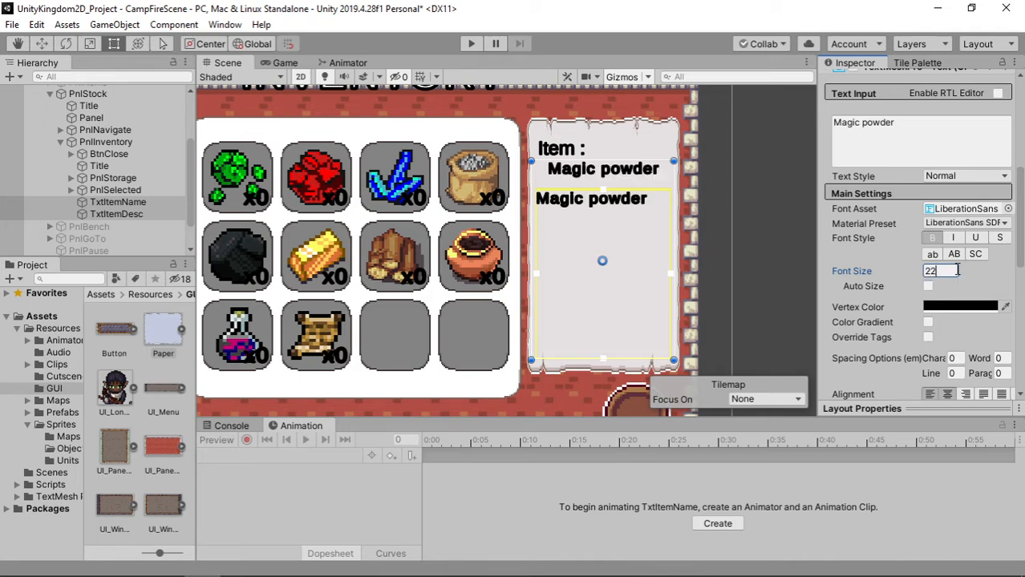
click(754, 212)
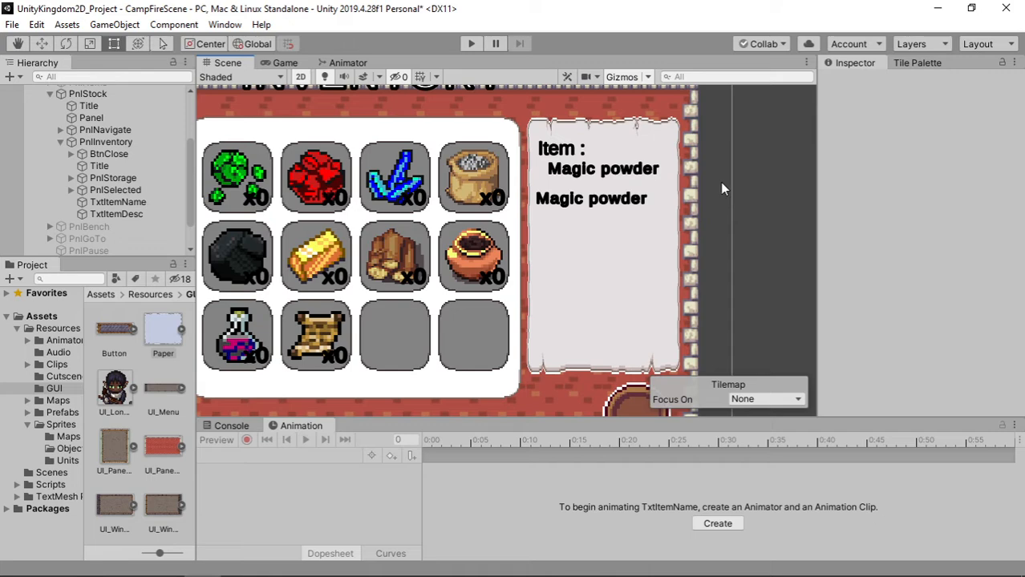
Show the inventory UI in the Game view and activate PnlHome together with its PnlLibrary child
double_click(105, 141)
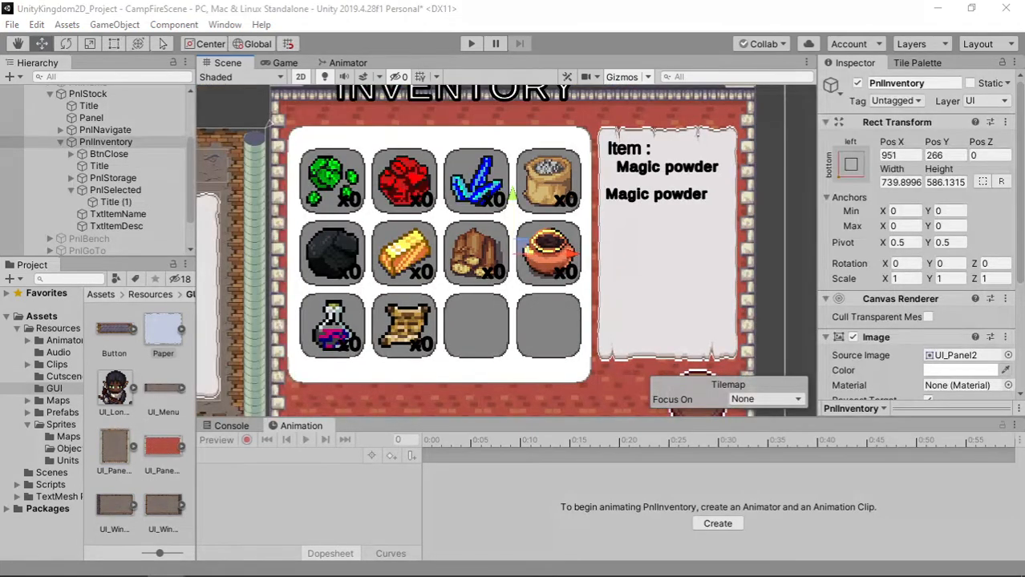
scroll(433, 309, down, 5)
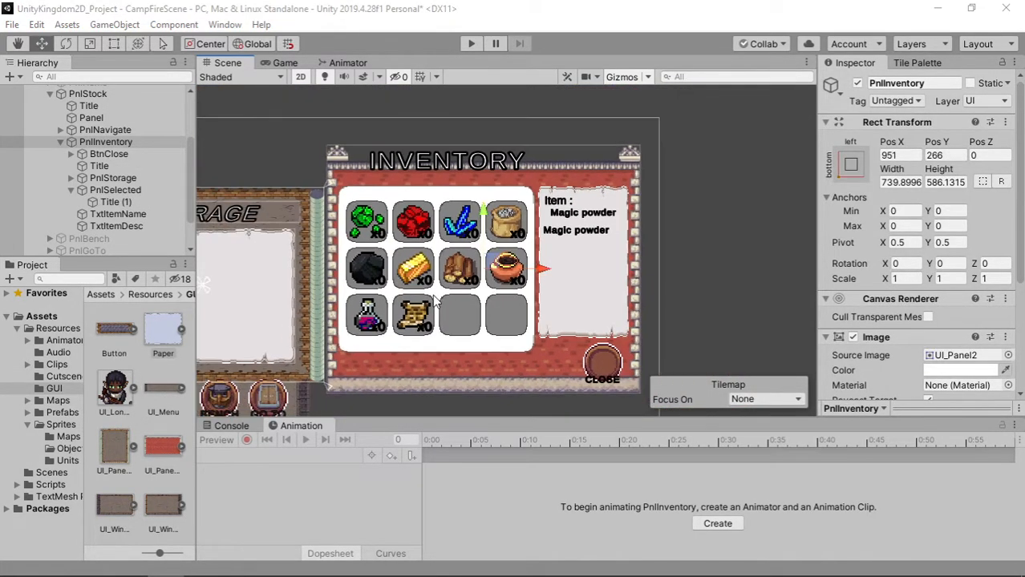
middle_drag(564, 270, 564, 291)
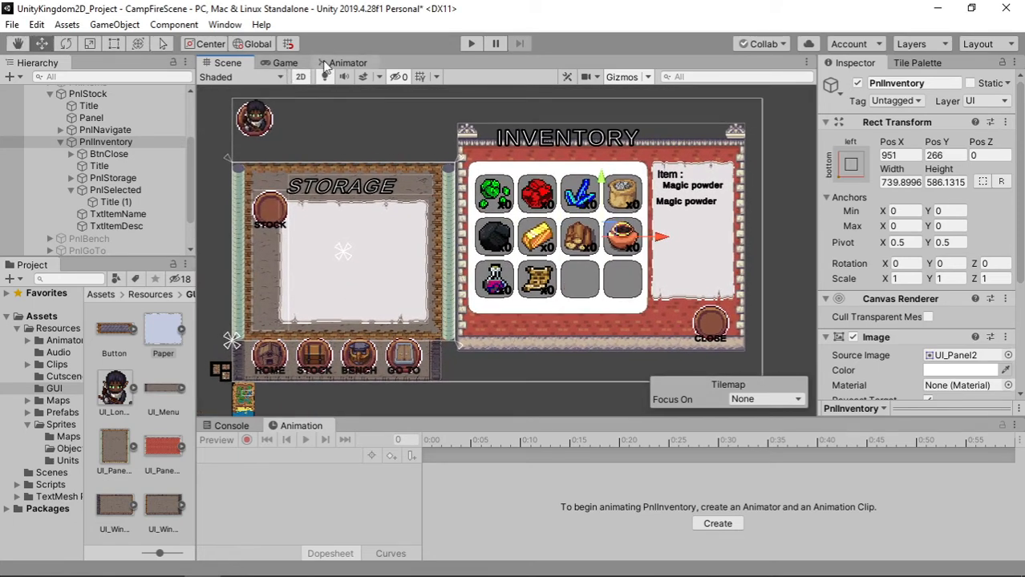
click(286, 62)
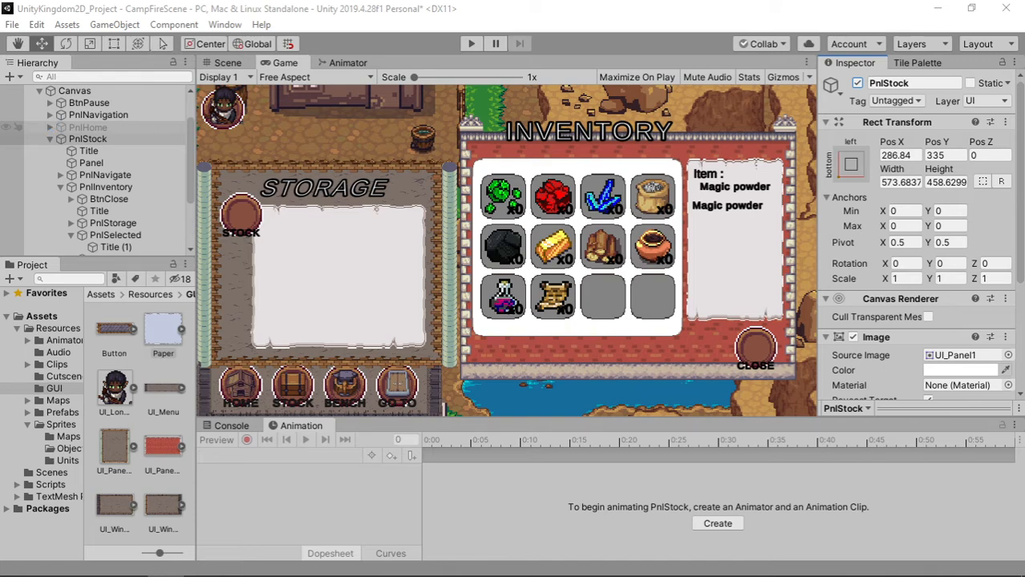
click(86, 139)
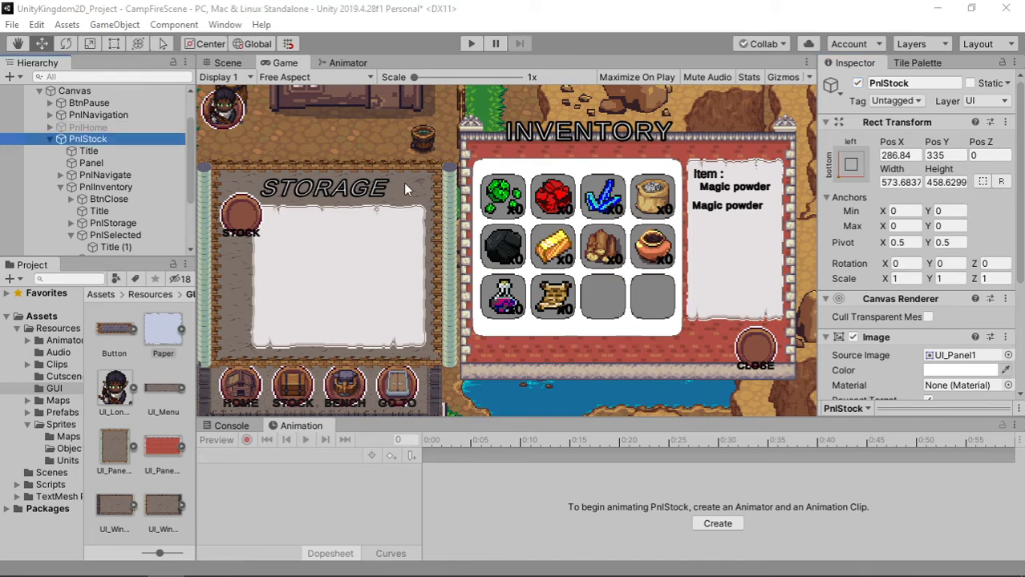
click(48, 130)
click(88, 129)
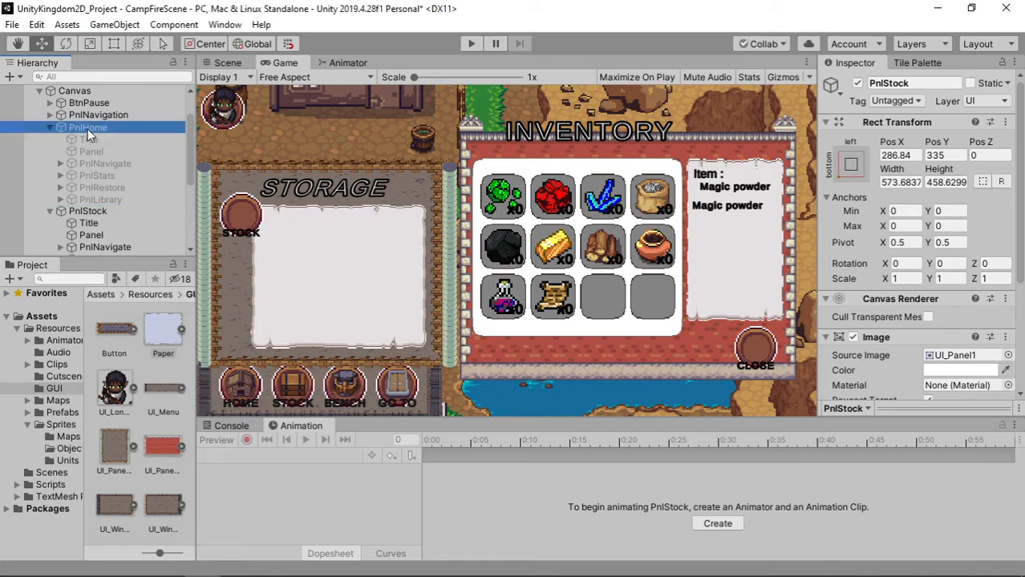
ctrl+click(125, 199)
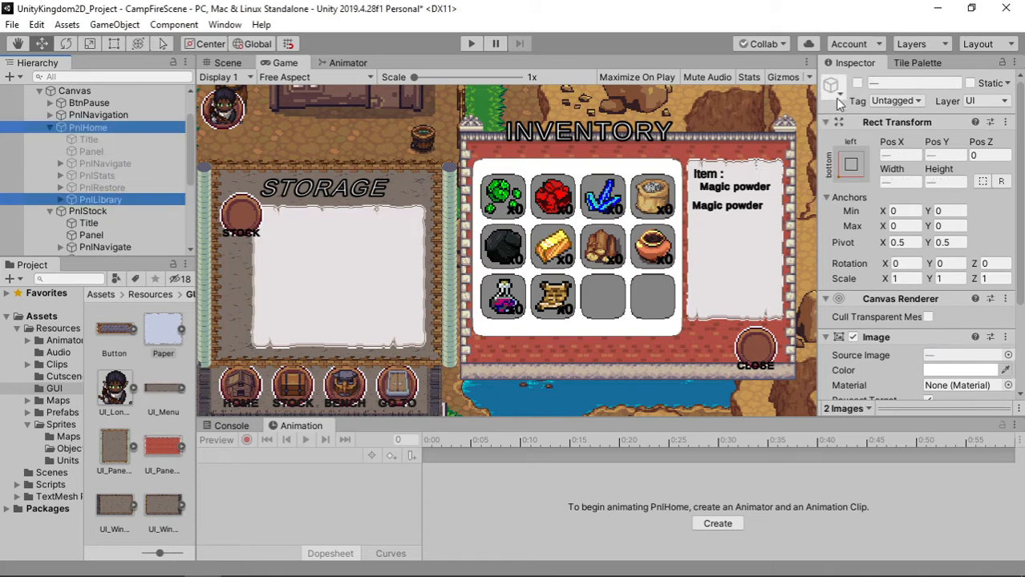
click(857, 83)
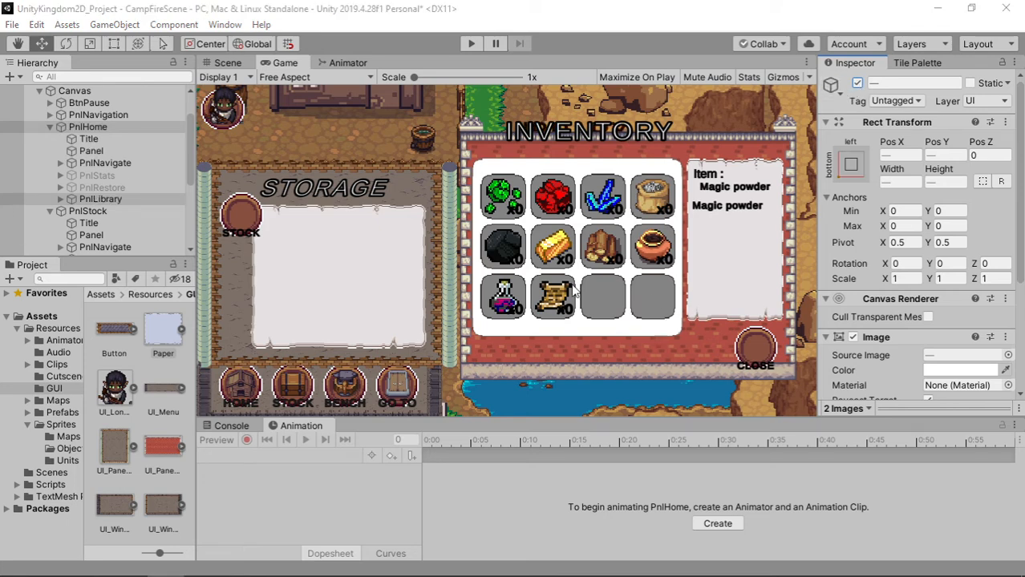
Duplicate BtnClose and PnlStorage from PnlInventory and move the copies into PnlLibrary
scroll(119, 227, down, 3)
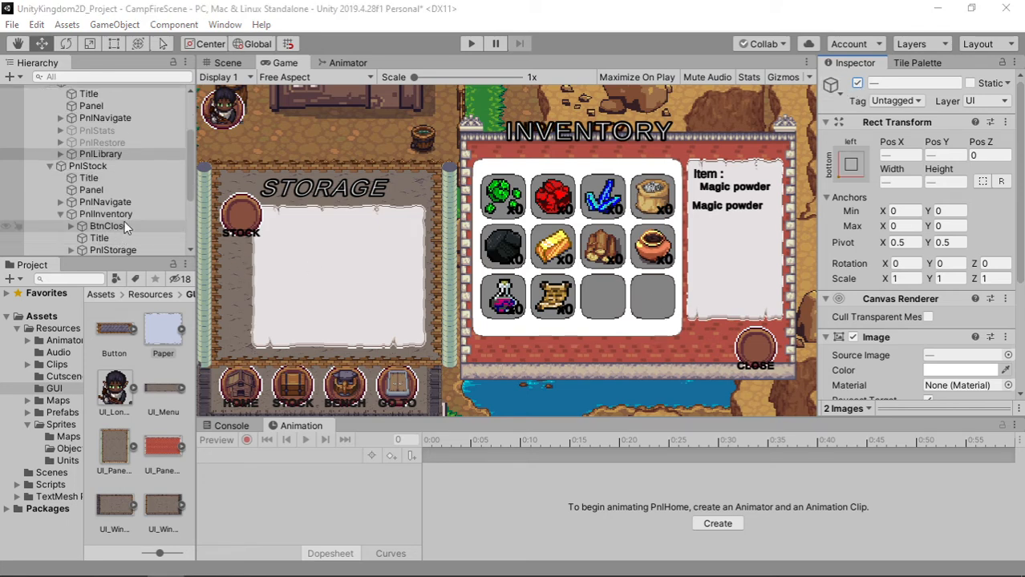
scroll(118, 239, down, 3)
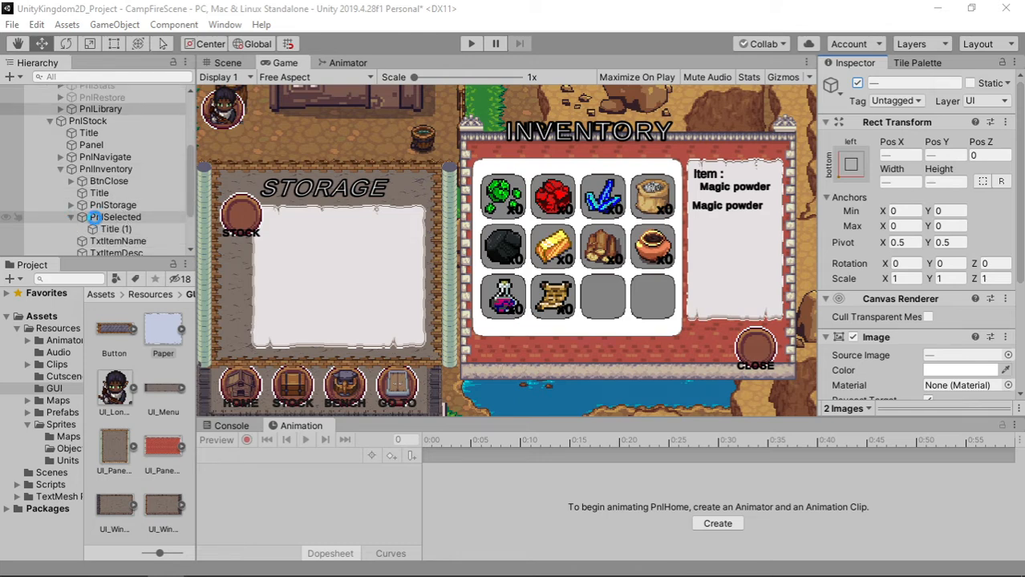
click(110, 216)
click(71, 218)
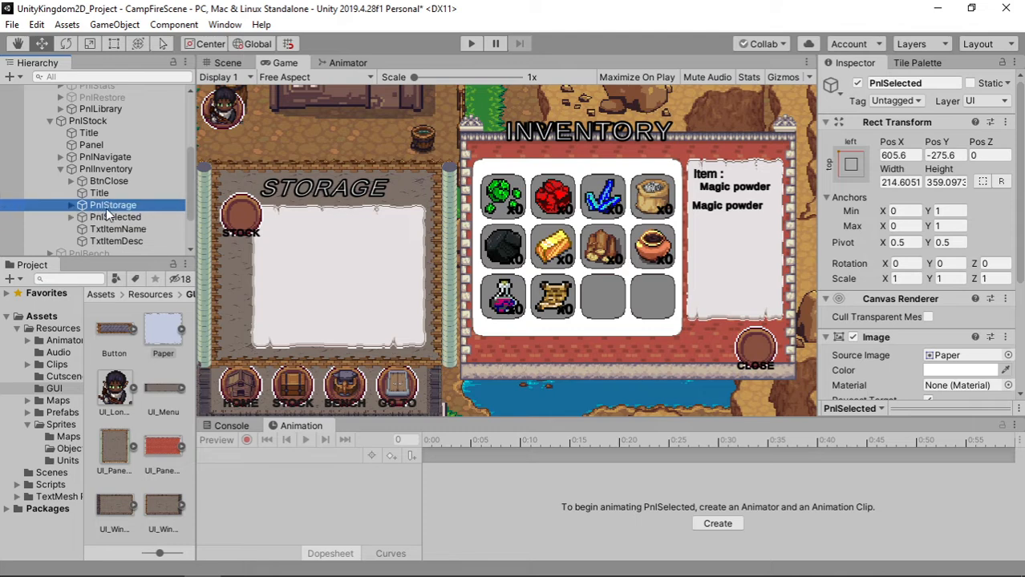
click(107, 206)
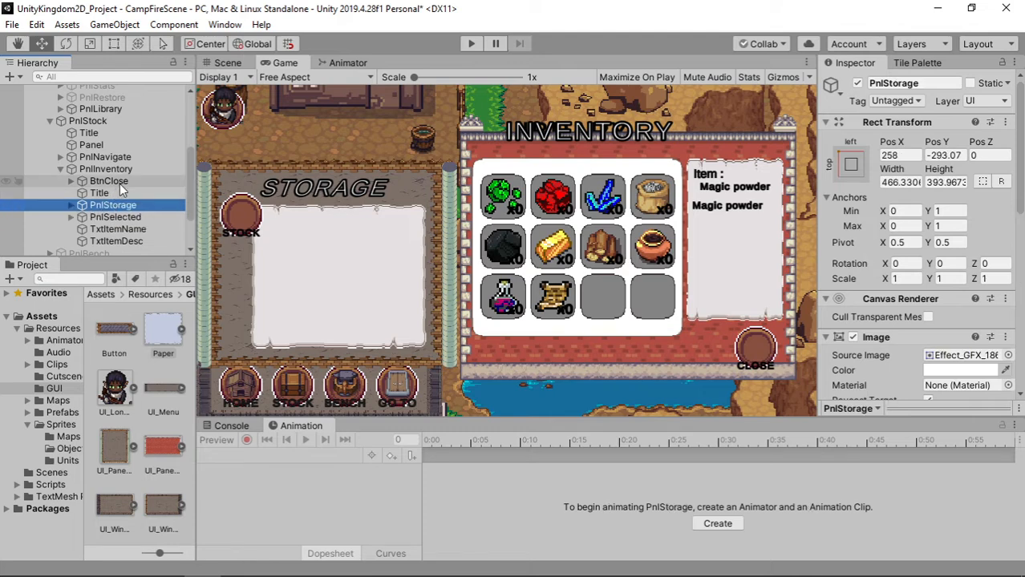
ctrl+click(120, 183)
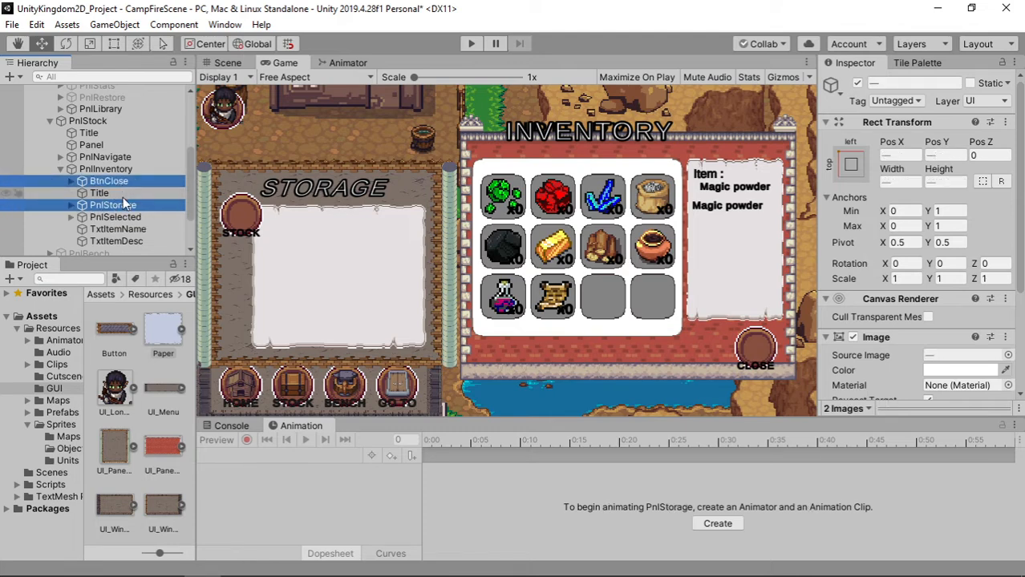
key(ctrl+d)
drag(122, 237, 117, 95)
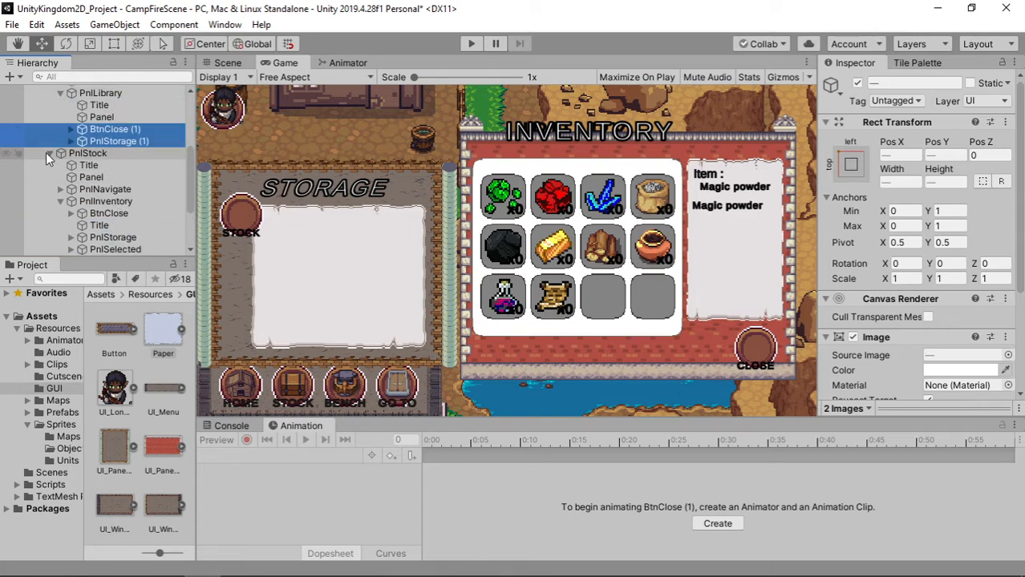
Deactivate PnlStock so that it no longer covers the library panel
click(77, 153)
click(855, 84)
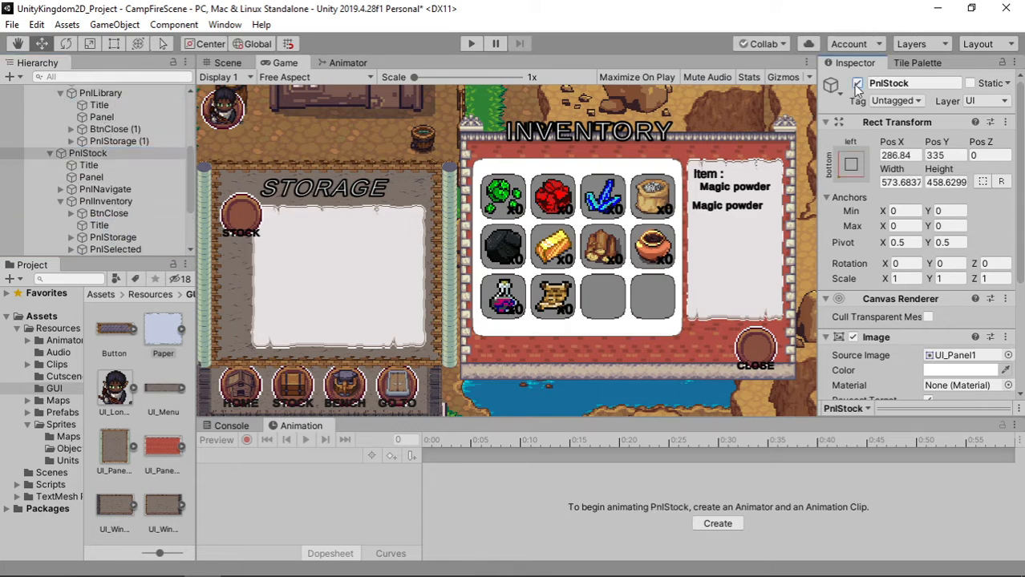
click(856, 84)
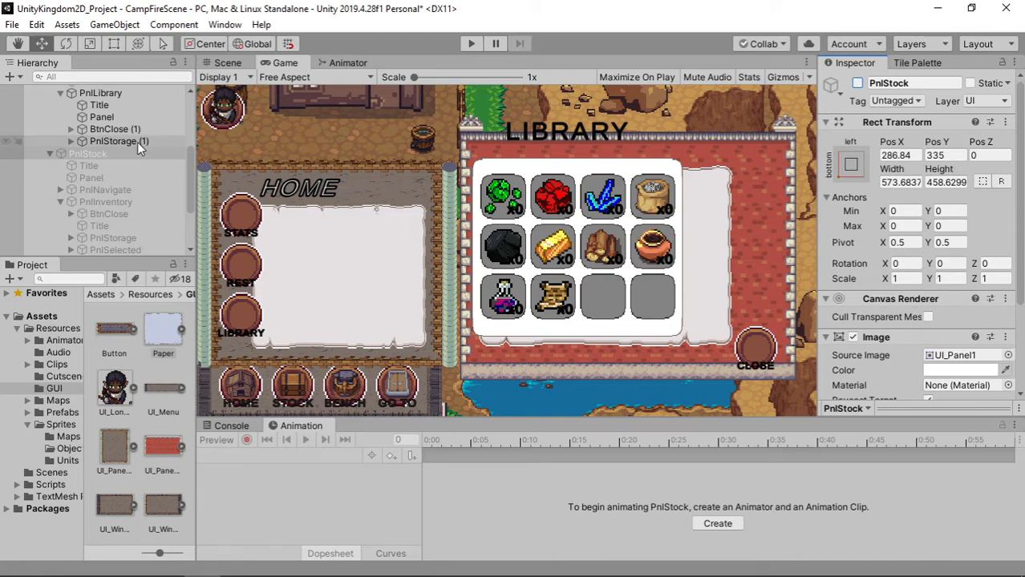
Move the copied close button to the first place inside PnlLibrary and rename it BtnClose
drag(131, 129, 123, 101)
click(125, 105)
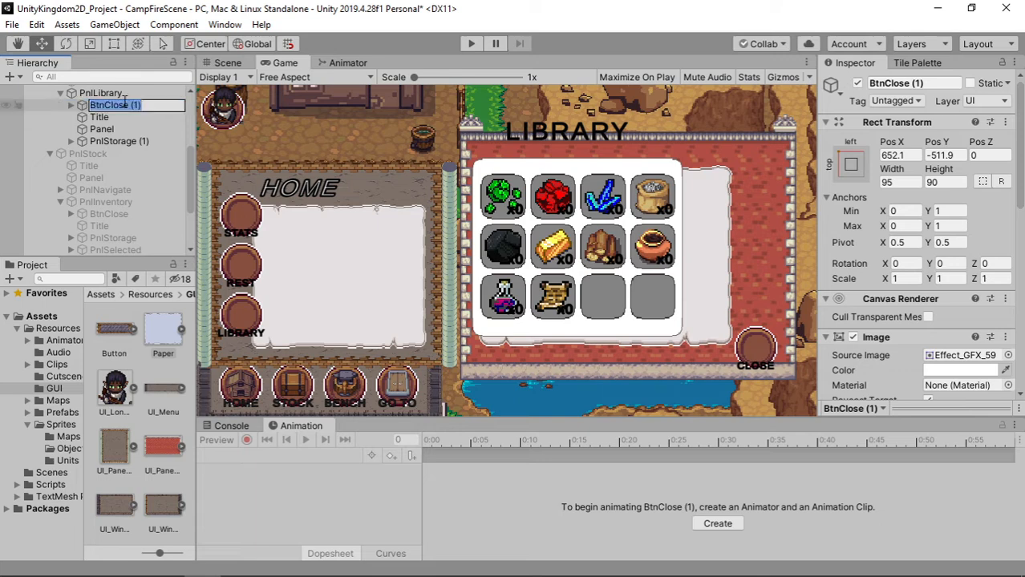
key(Return)
Rename the copied storage panel inside PnlLibrary to PnlReceipt
key(Down)
key(Down)
key(Down)
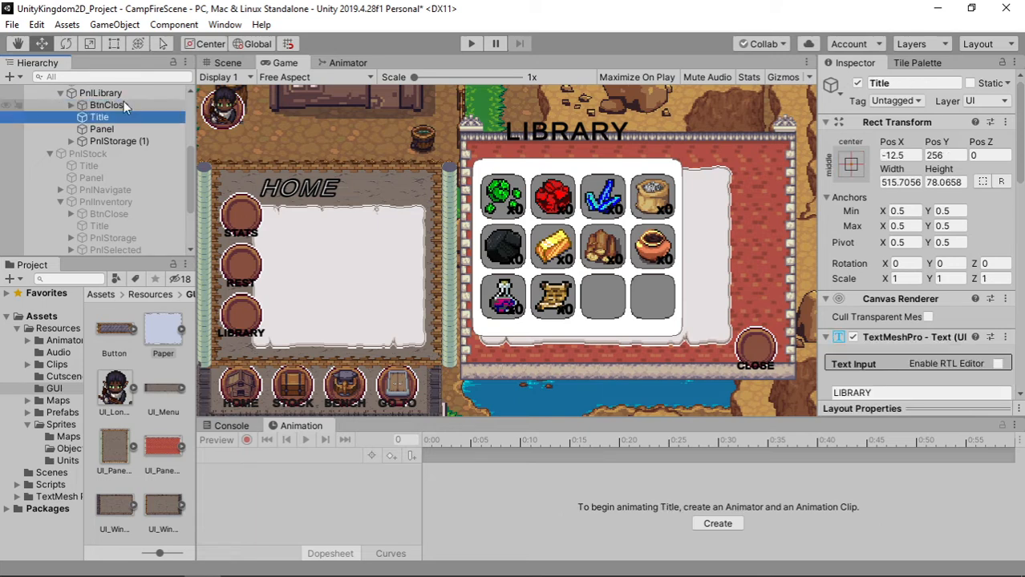
key(F2)
key(End)
key(BackSpace)
key(BackSpace)
key(BackSpace)
key(BackSpace)
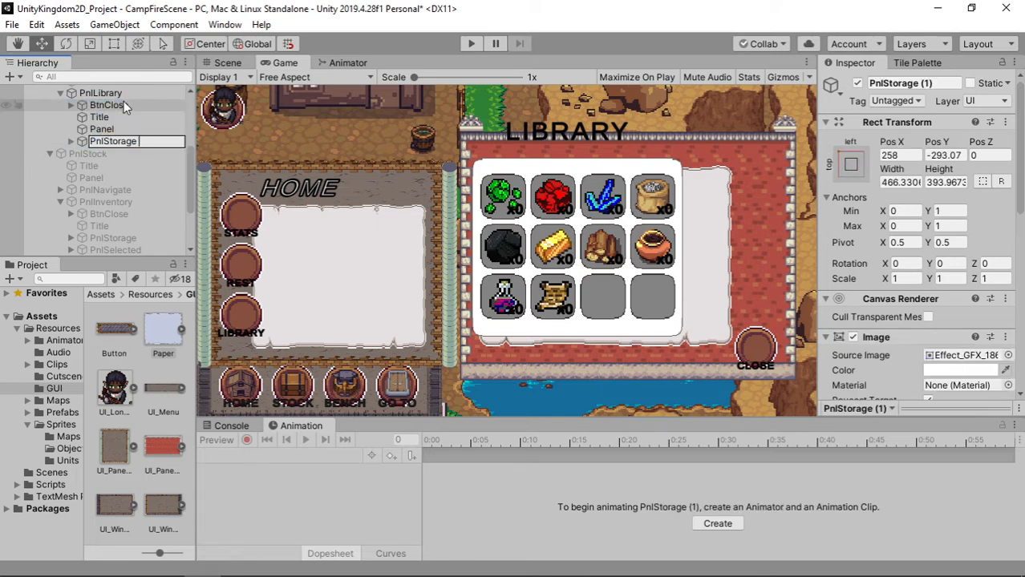
key(Return)
key(F2)
key(End)
key(BackSpace)
key(BackSpace)
key(BackSpace)
key(BackSpace)
key(BackSpace)
key(BackSpace)
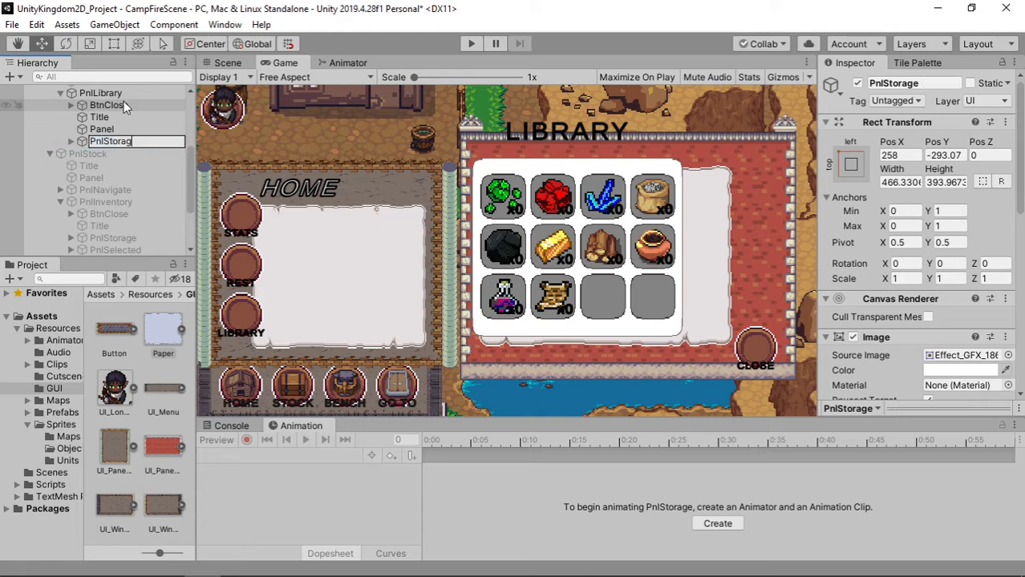
key(BackSpace)
text(Receipt)
key(Return)
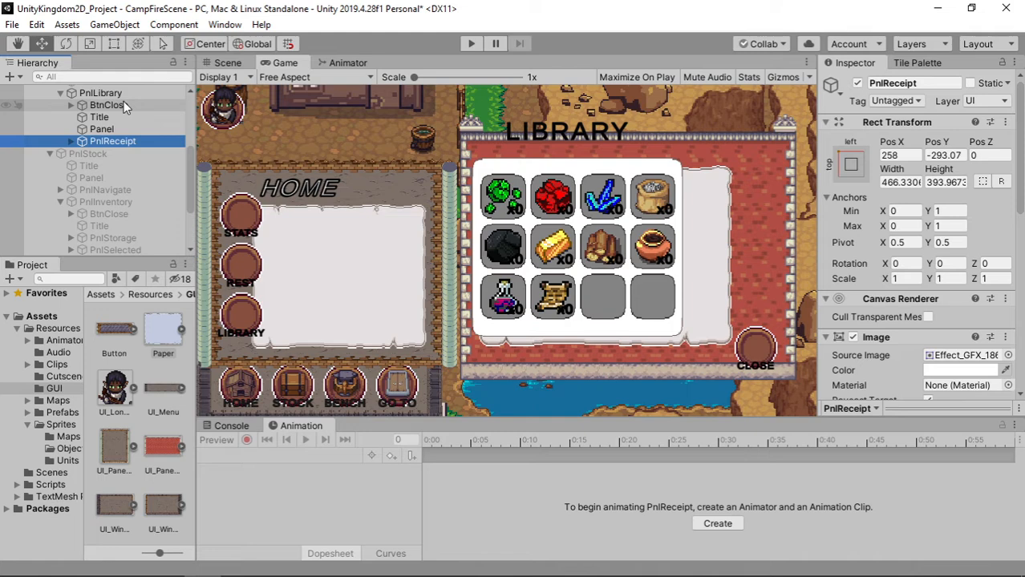
Expand the PnlReceipt hierarchy down to Content and delete the old Panel object from PnlLibrary
click(69, 141)
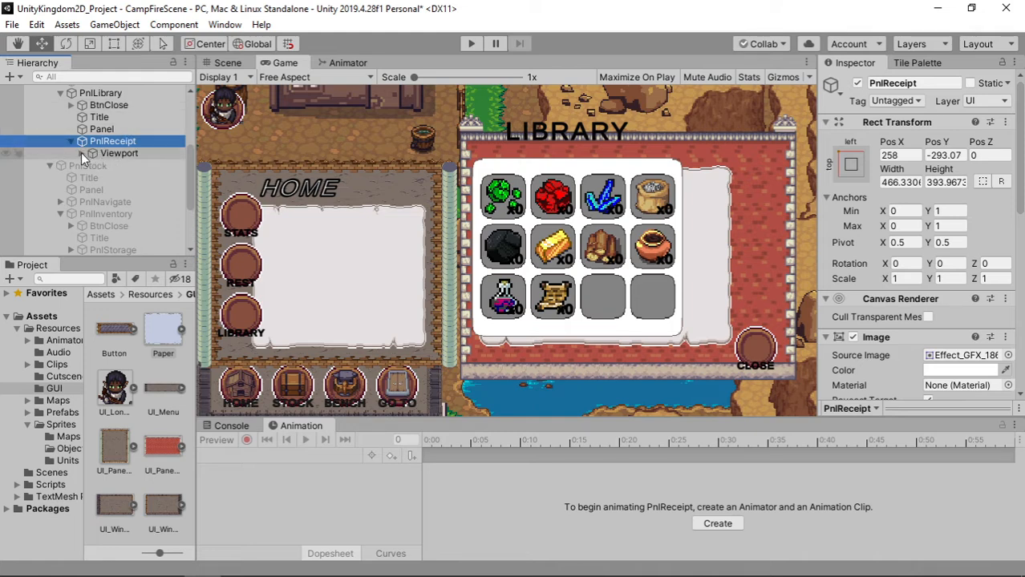
click(83, 153)
click(128, 142)
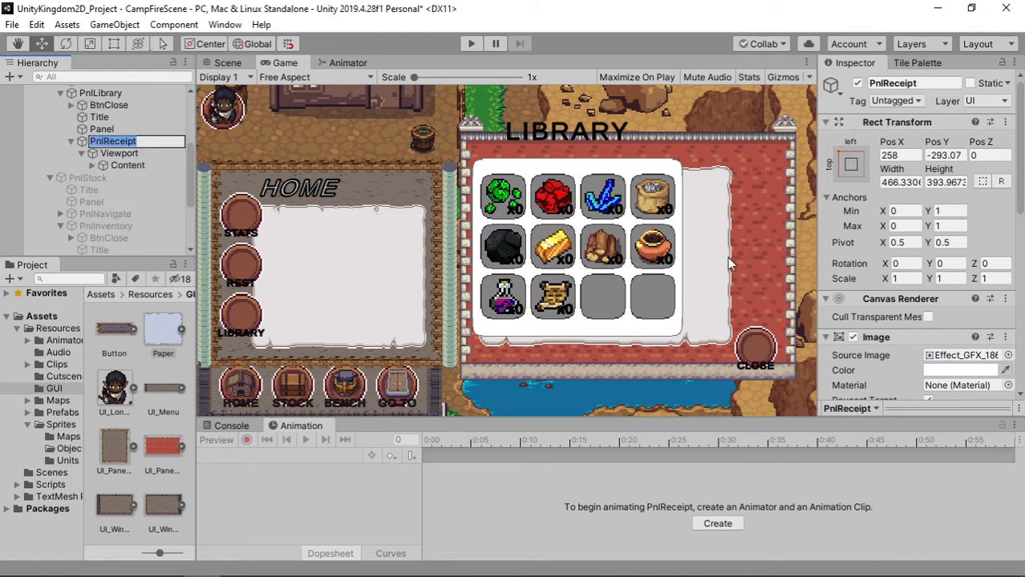
click(103, 126)
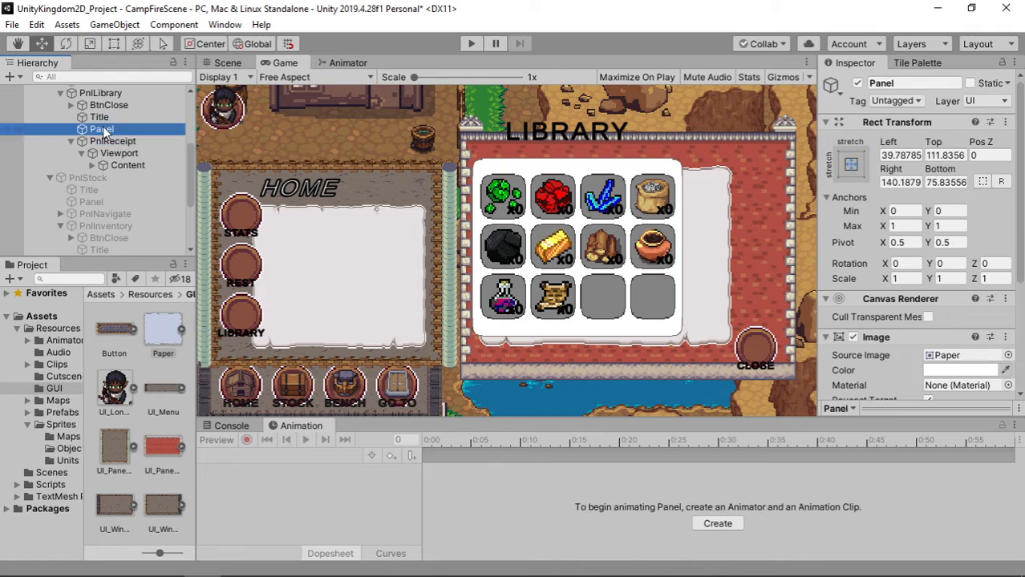
key(Delete)
click(611, 329)
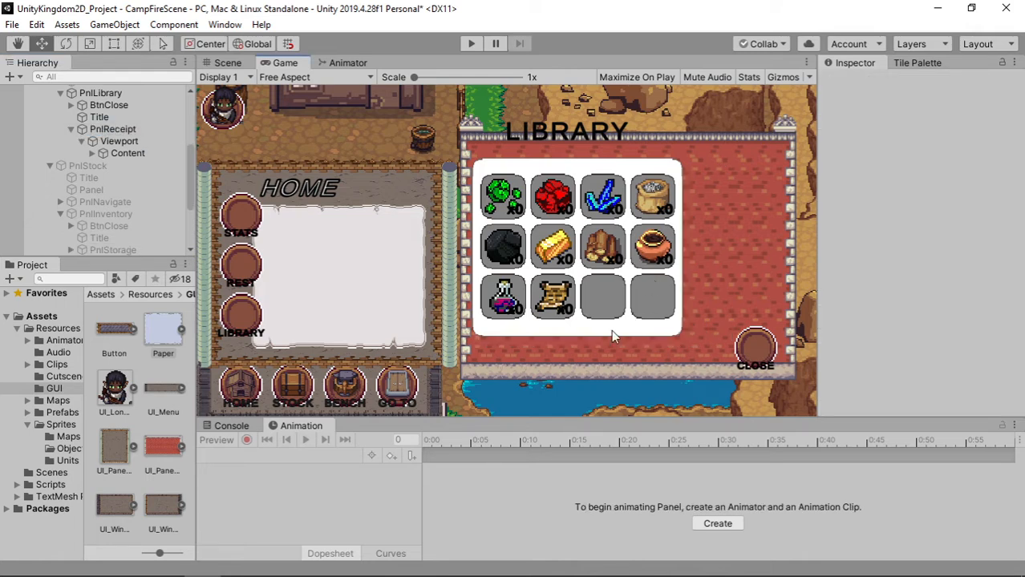
Set the source image of PnlReceipt to the Paper sprite and return to the Scene view
click(142, 128)
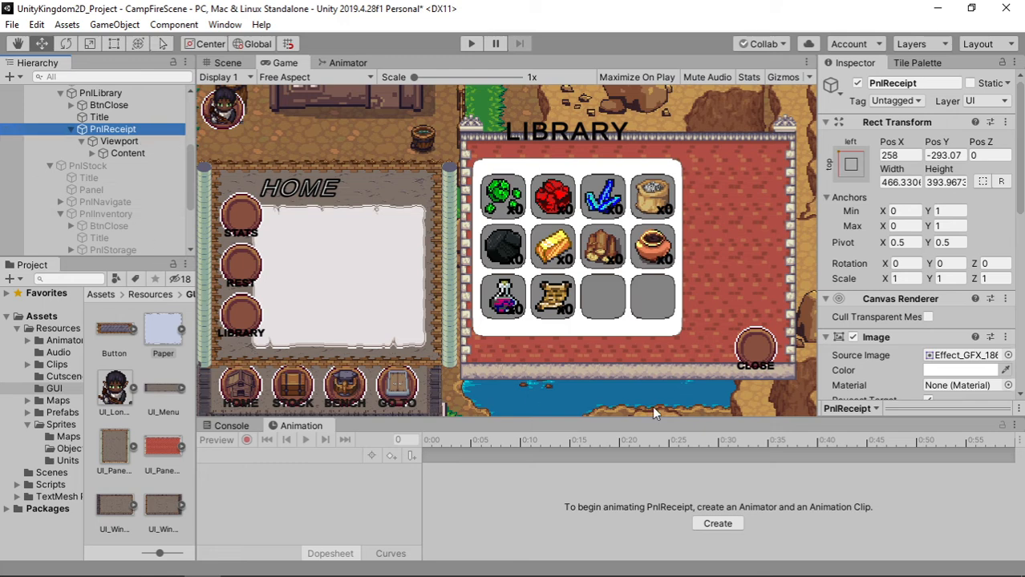
scroll(946, 337, down, 4)
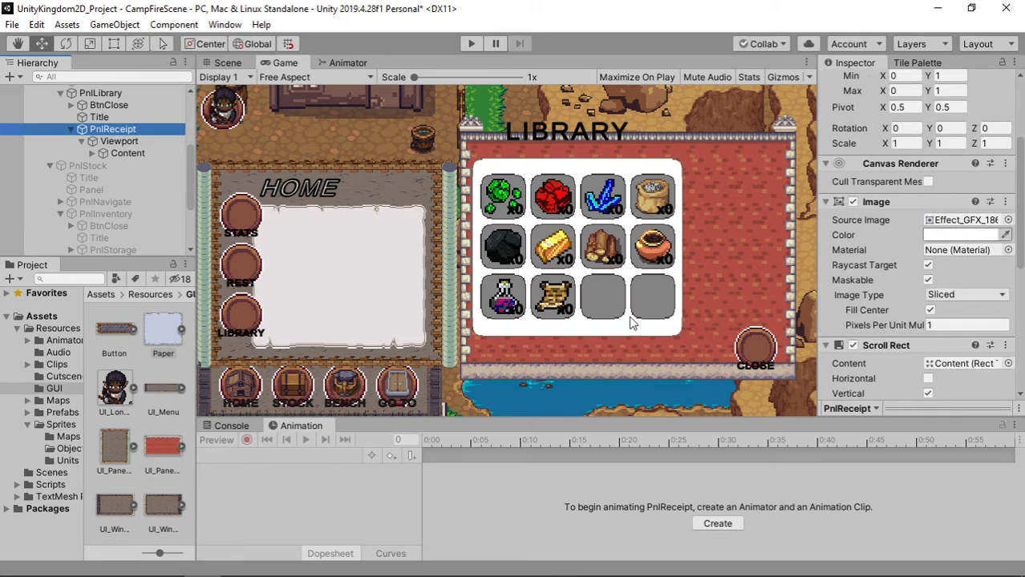
drag(160, 337, 951, 220)
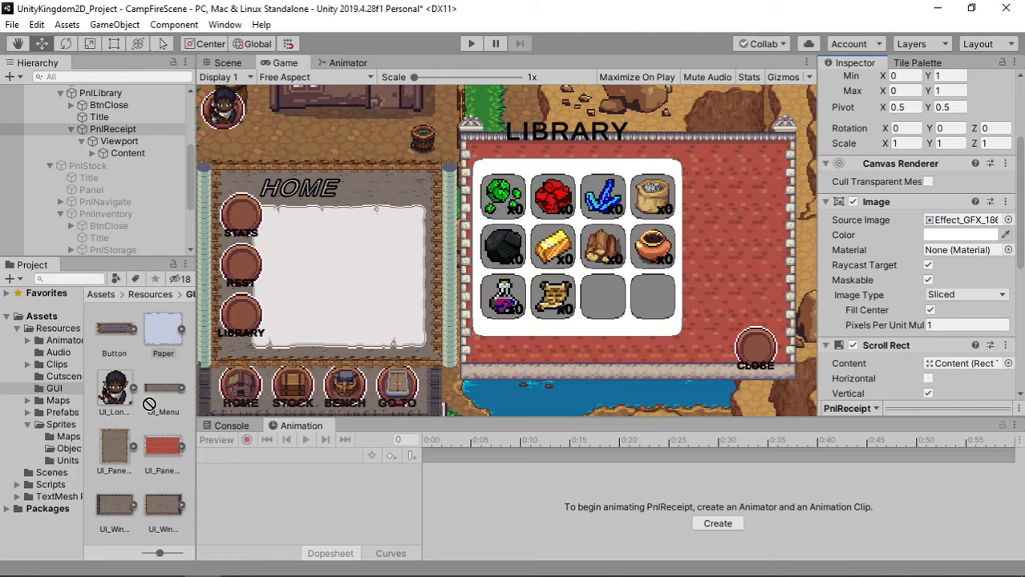
drag(133, 414, 951, 219)
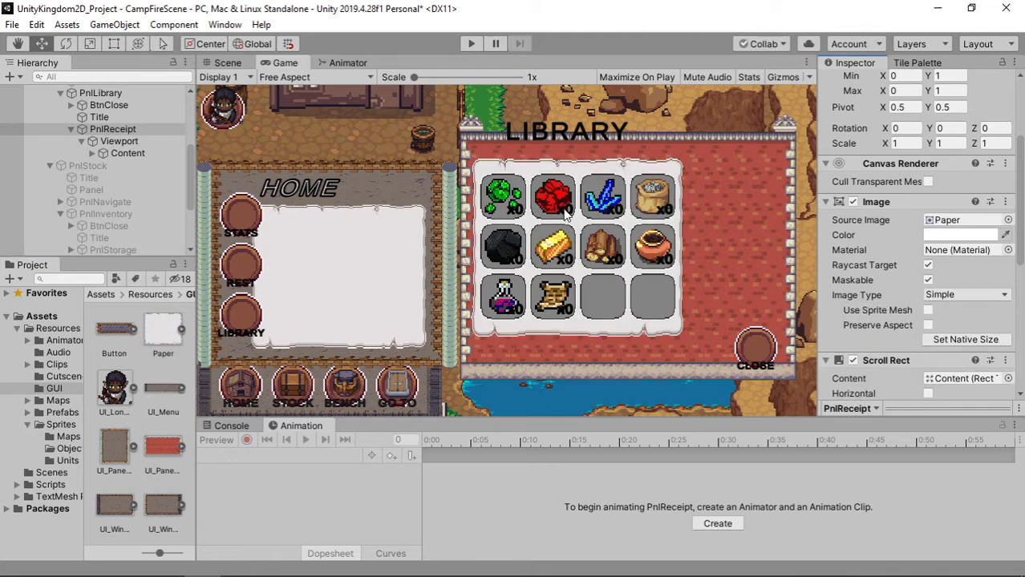
click(227, 62)
click(488, 167)
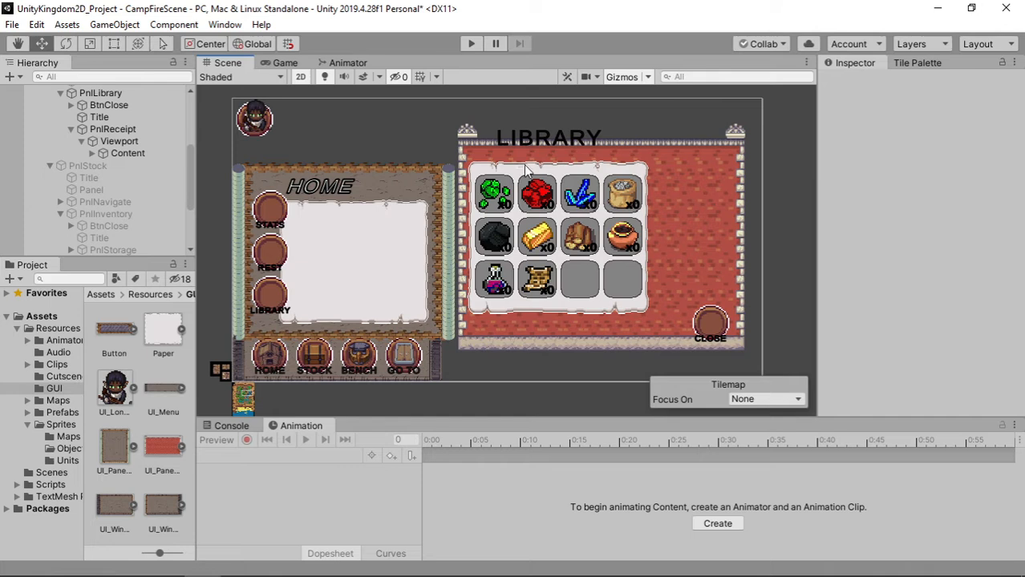
Shift PnlReceipt slightly to the right inside the library panel and widen it to about 552
click(516, 176)
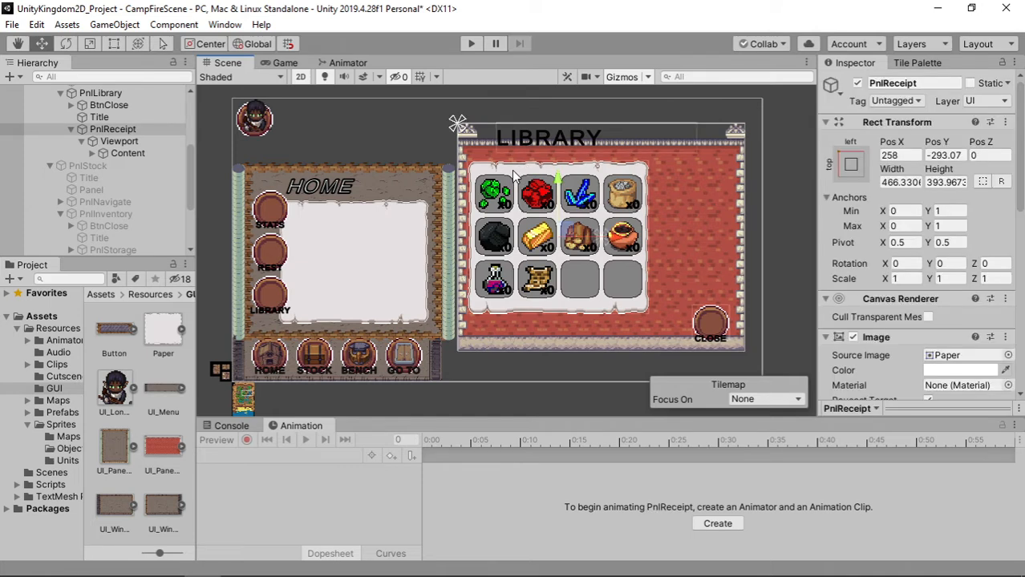
click(121, 130)
click(577, 172)
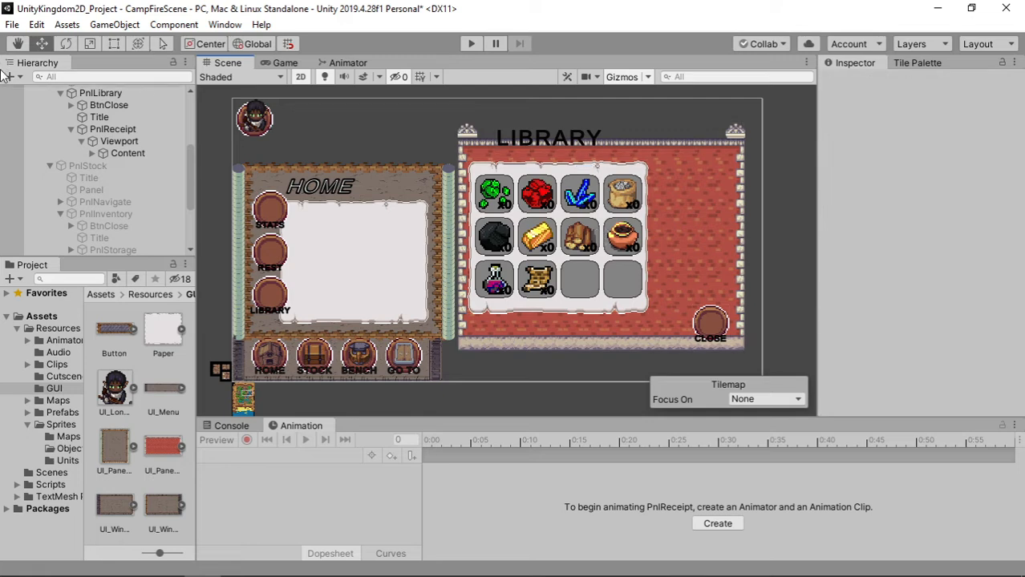
click(122, 131)
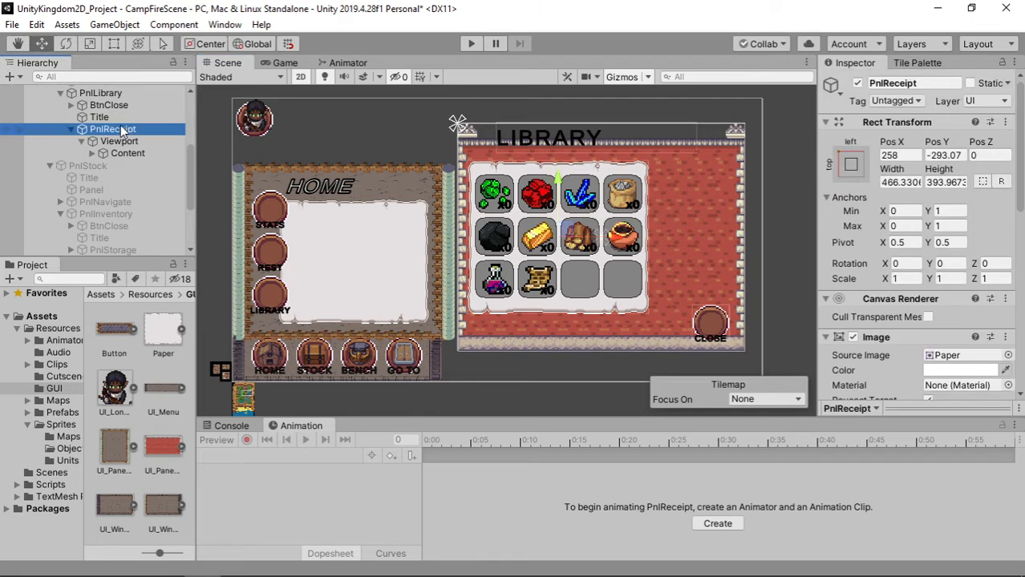
drag(521, 179, 536, 175)
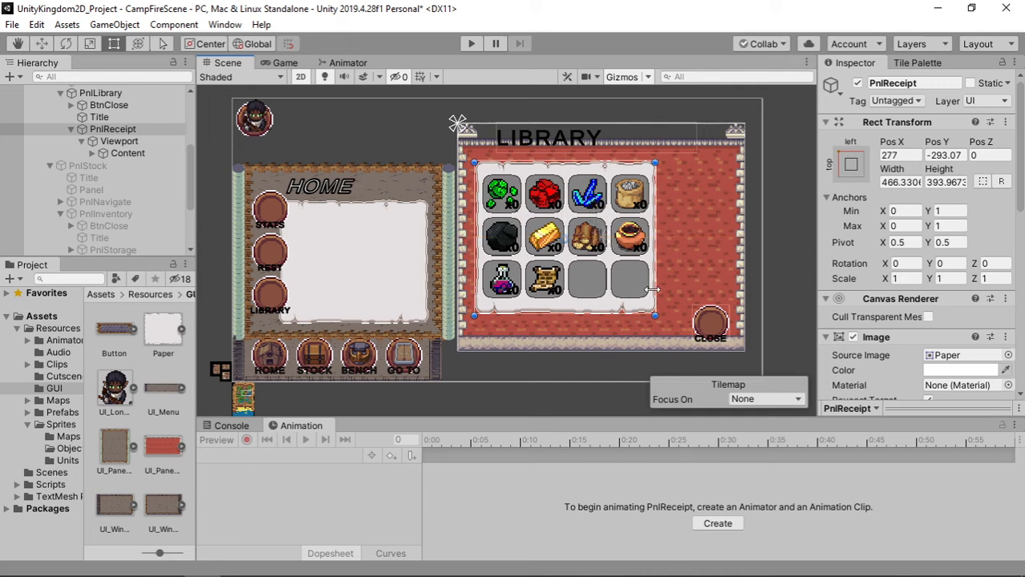
drag(655, 295, 684, 298)
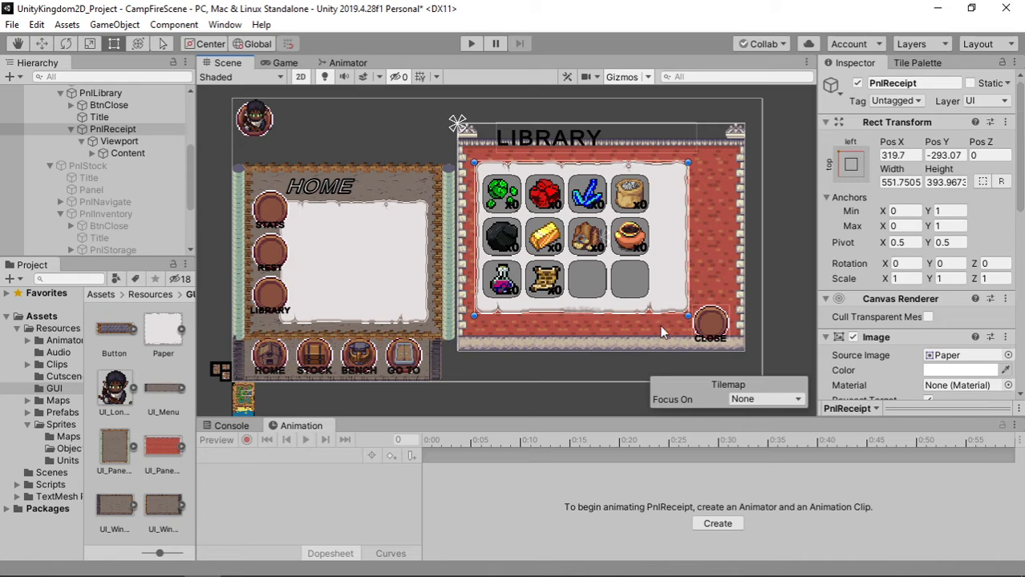
Set the Grid Layout Group's column constraint count on PnlReceipt's Content object to 2
click(120, 152)
scroll(926, 293, down, 5)
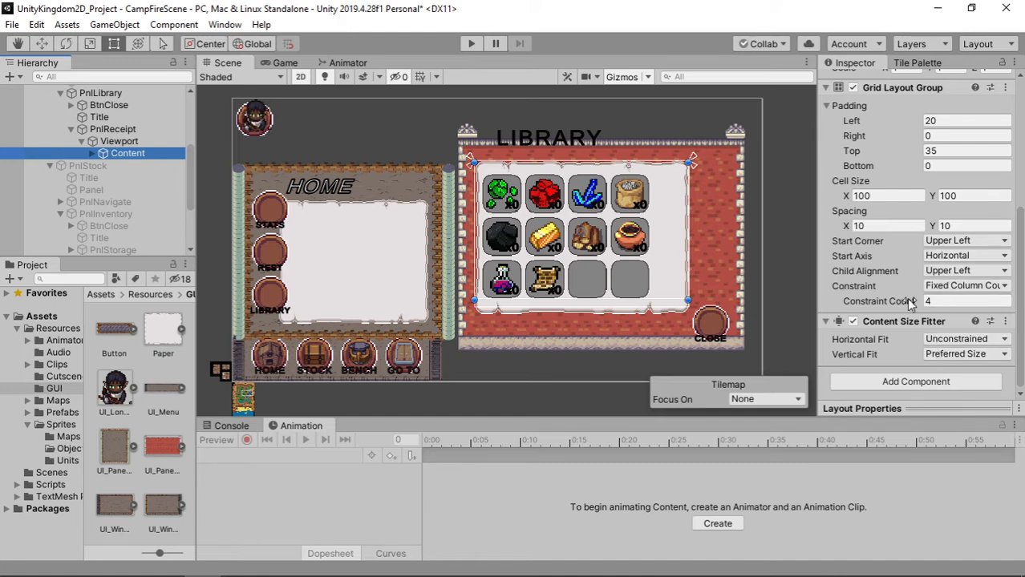
click(956, 302)
text(2)
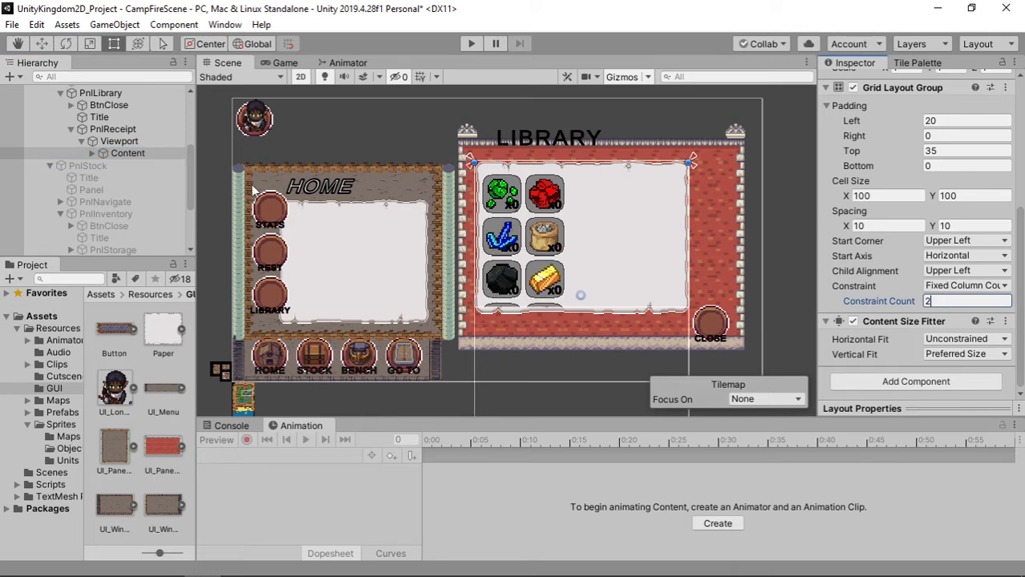
Delete all the copied item panels, PnlItem (1) through PnlItem (12), from PnlReceipt's Content object
click(92, 154)
click(129, 165)
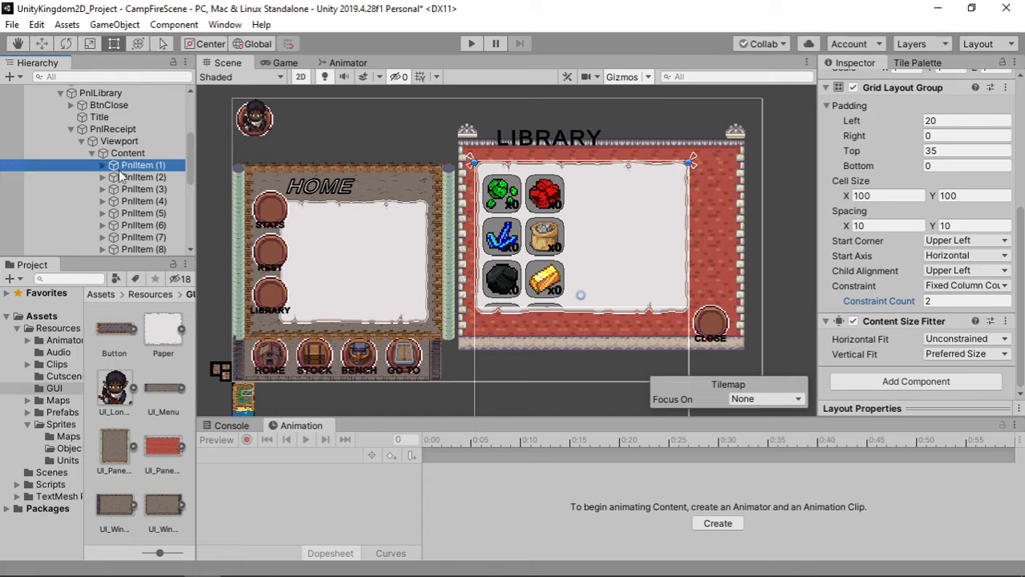
scroll(129, 195, down, 2)
shift+click(132, 207)
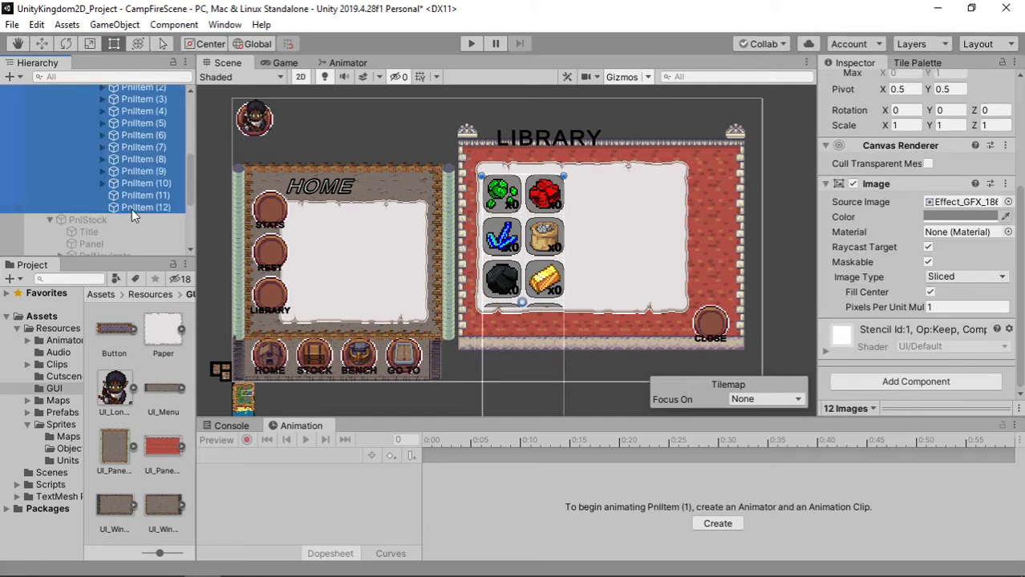
key(Delete)
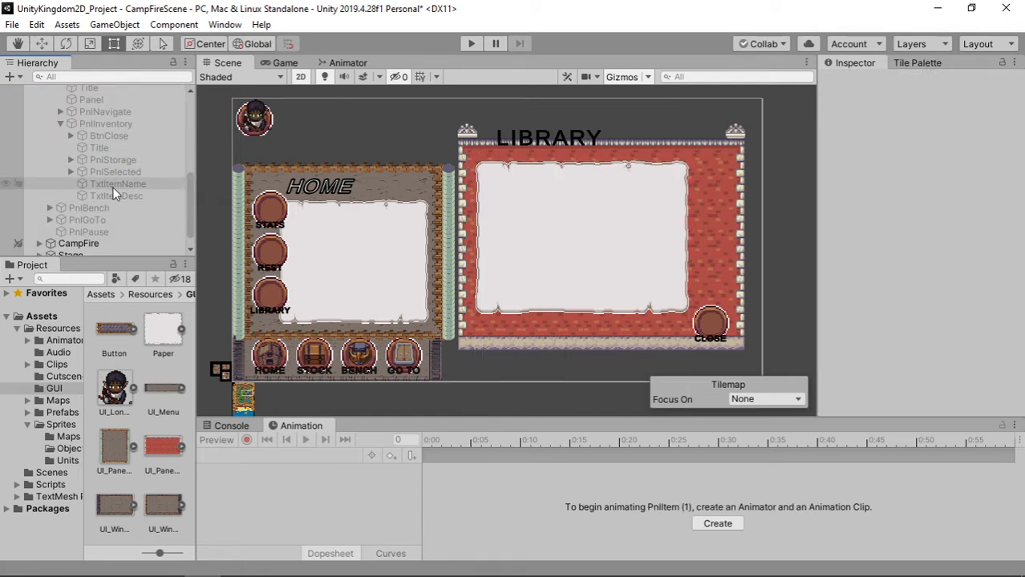
Apply the outlined material preset to the LIBRARY title text in PnlLibrary
scroll(119, 195, up, 5)
scroll(119, 196, down, 2)
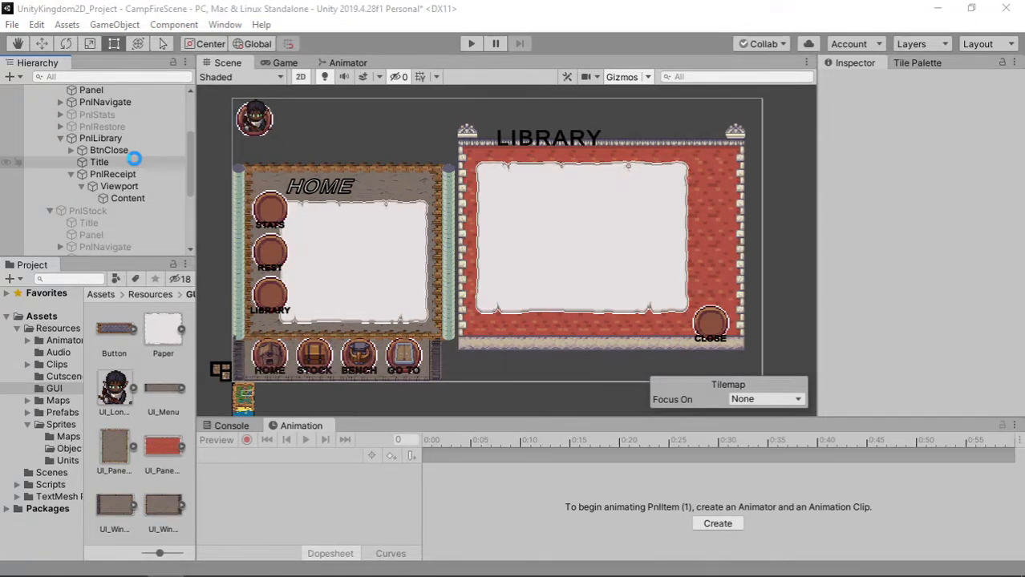
click(134, 161)
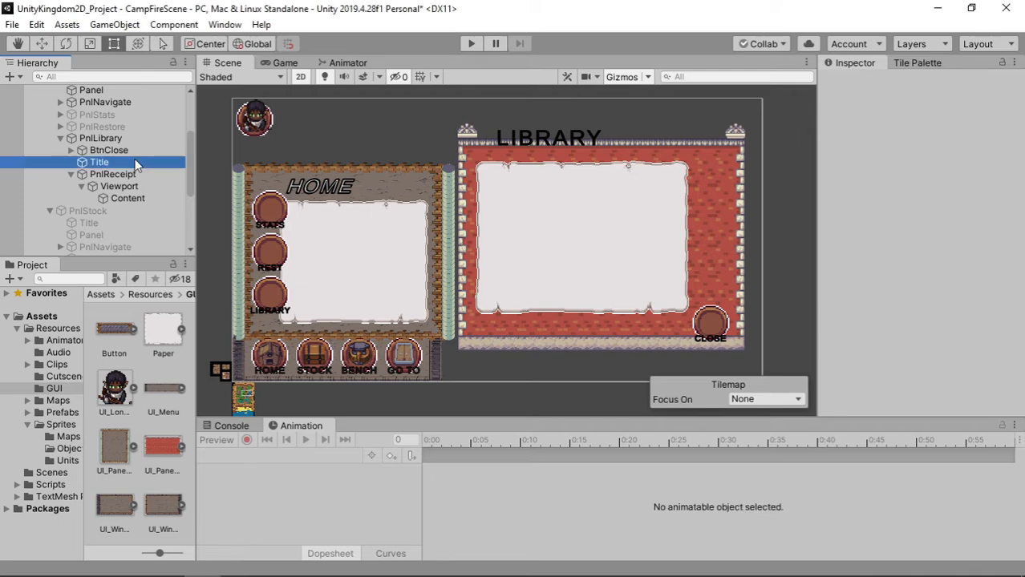
scroll(850, 210, down, 3)
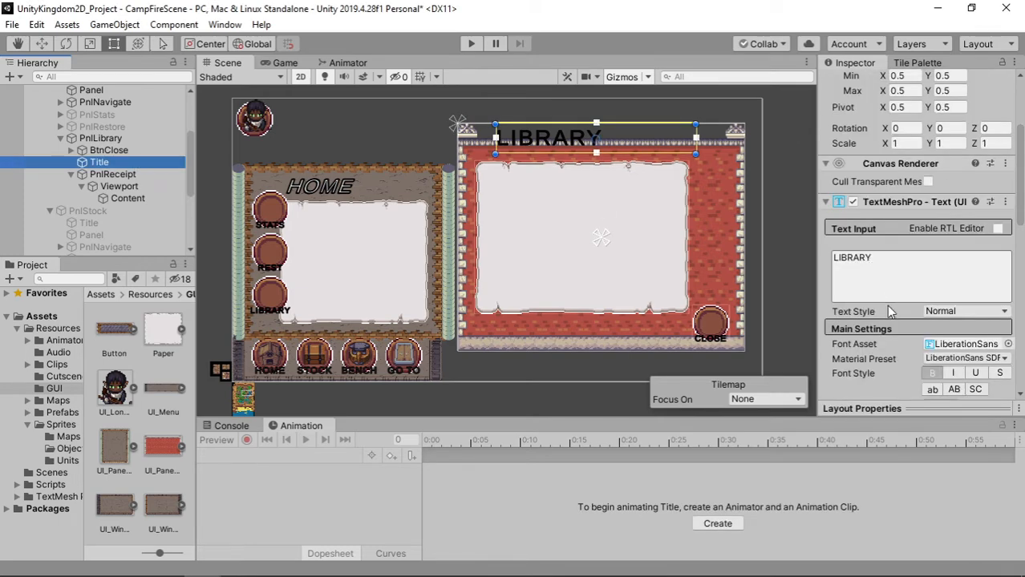
click(948, 359)
click(940, 409)
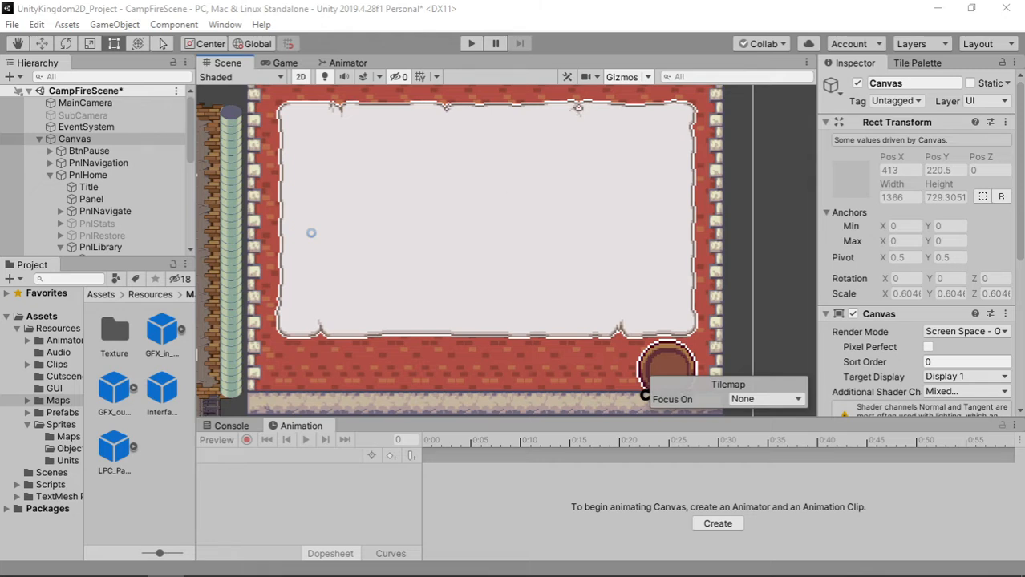
Show the GUI assets folder and add a new UI Panel as a child of PnlLibrary
click(54, 388)
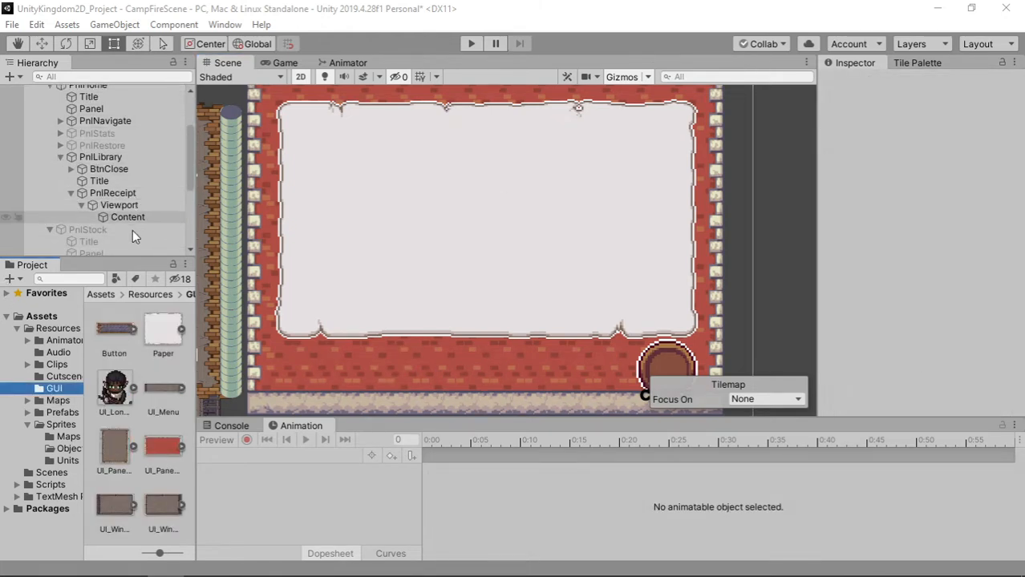
click(109, 158)
right_click(109, 158)
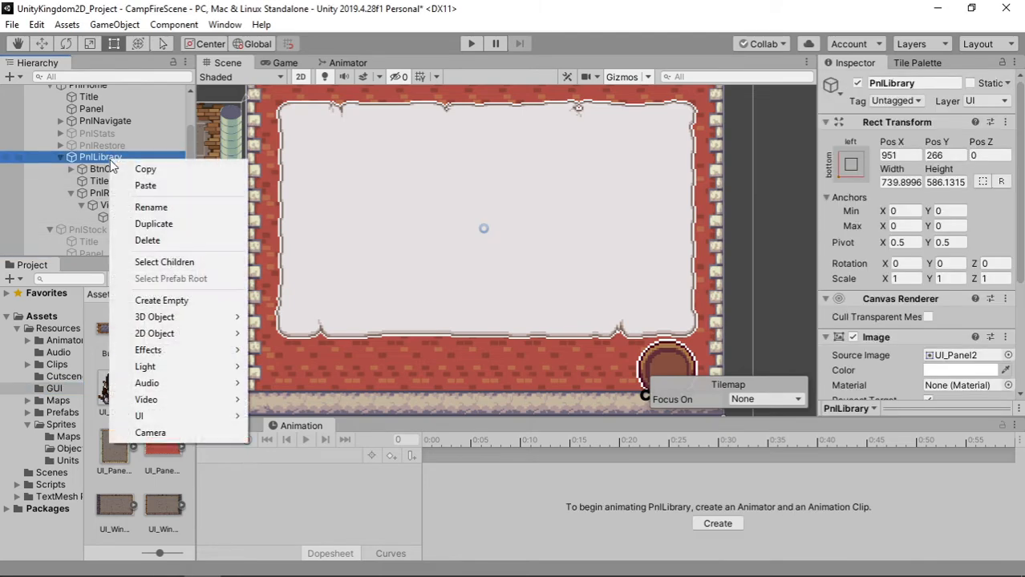
mouse_move(189, 421)
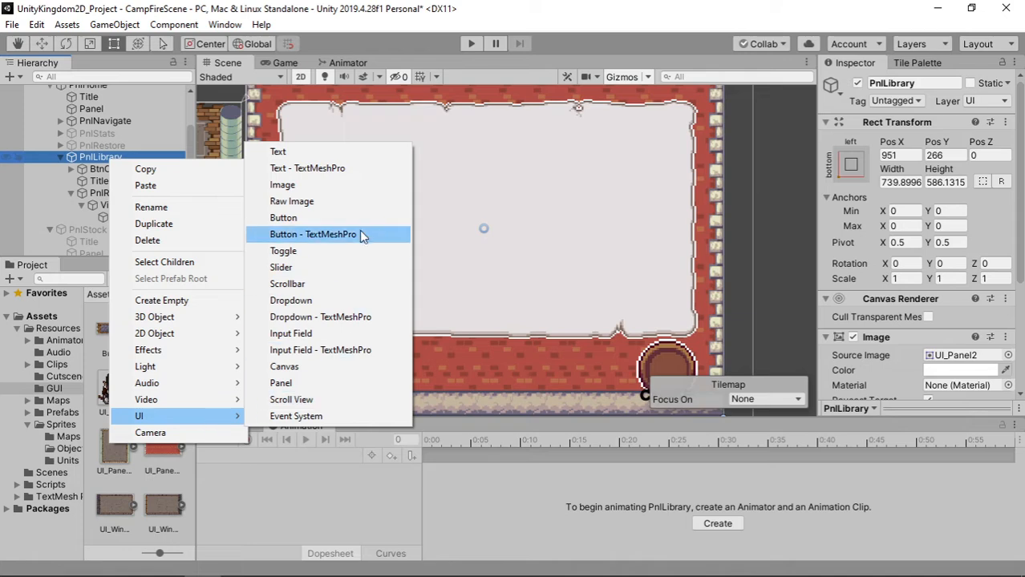
click(346, 384)
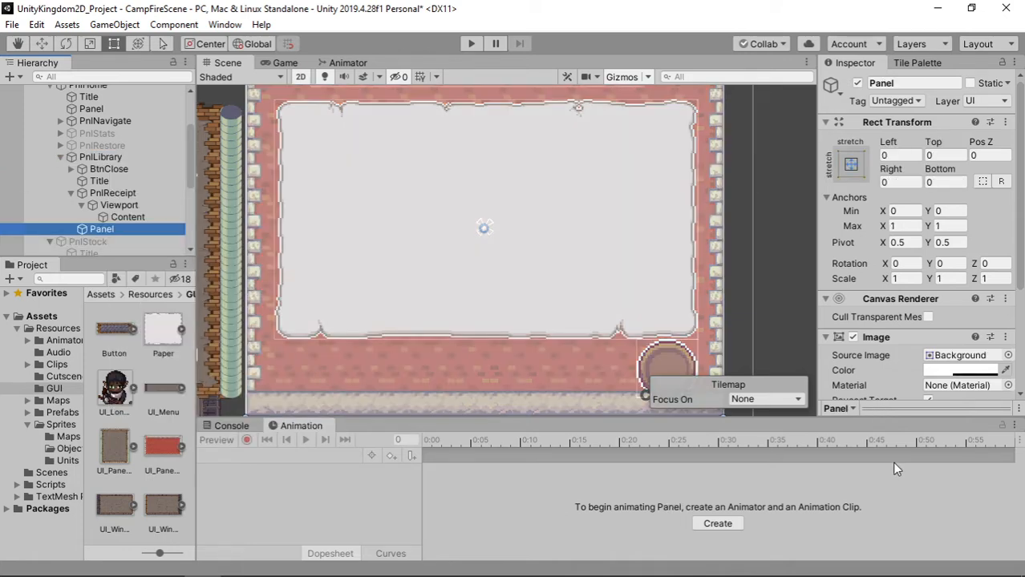
Make the new panel's image fully opaque with alpha 100 and set its color to medium gray
click(941, 370)
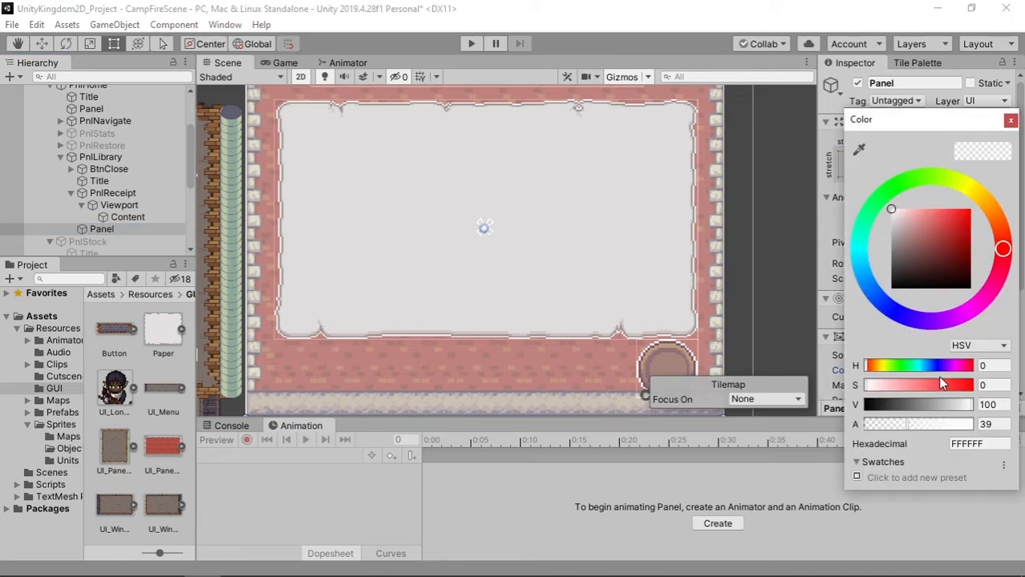
click(930, 425)
drag(972, 431, 975, 430)
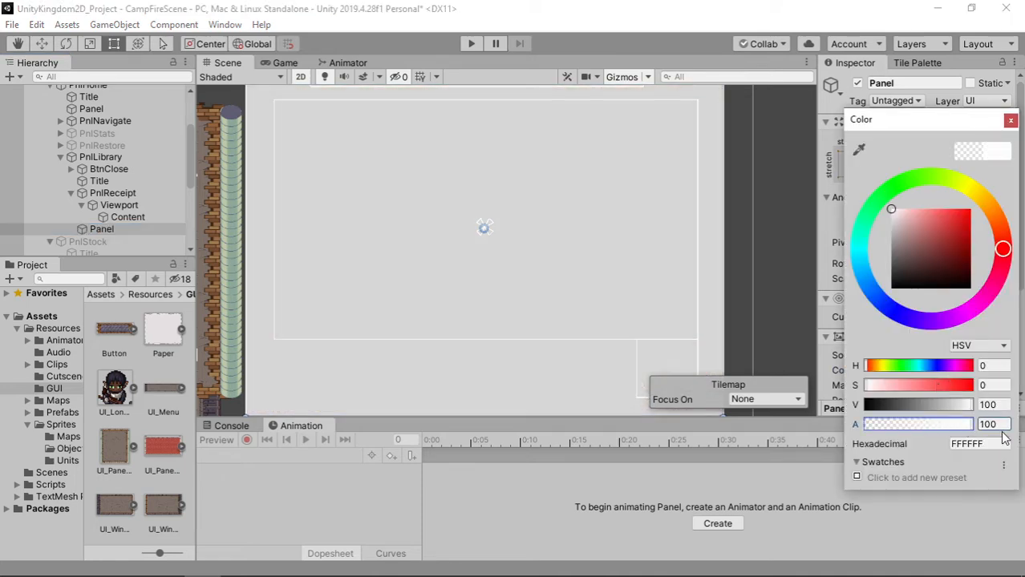
click(1010, 120)
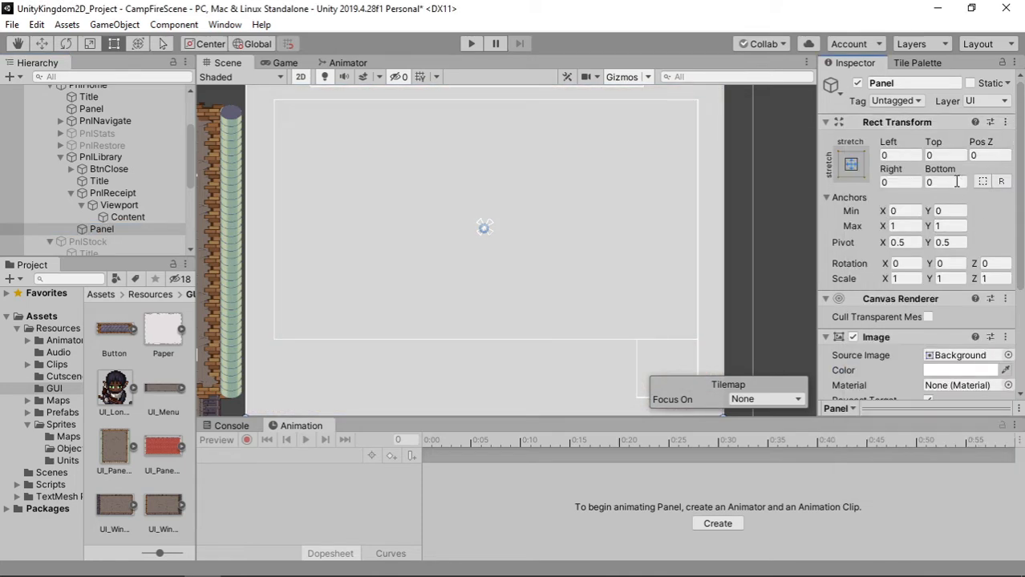
click(944, 367)
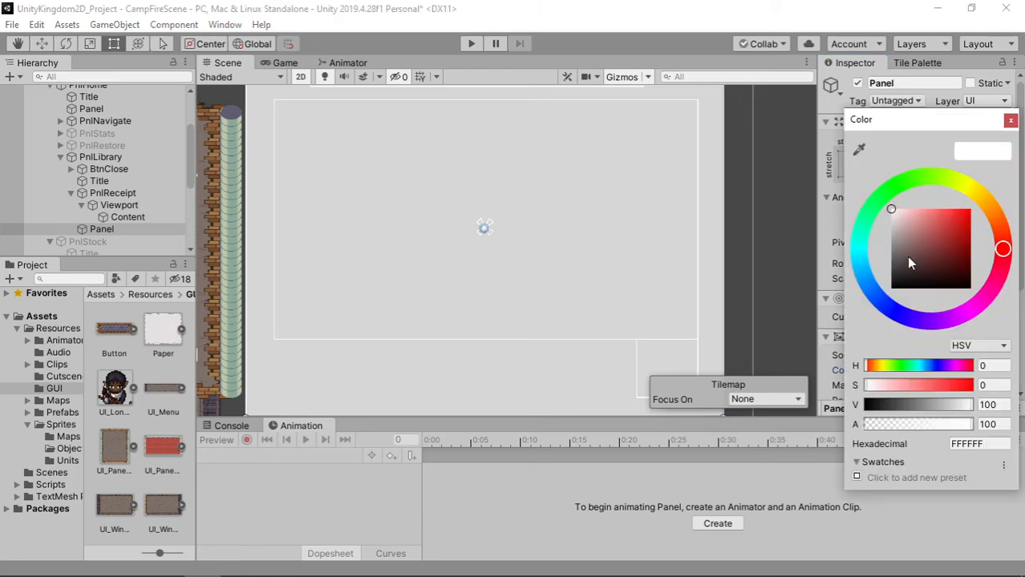
drag(906, 256, 891, 250)
click(1009, 121)
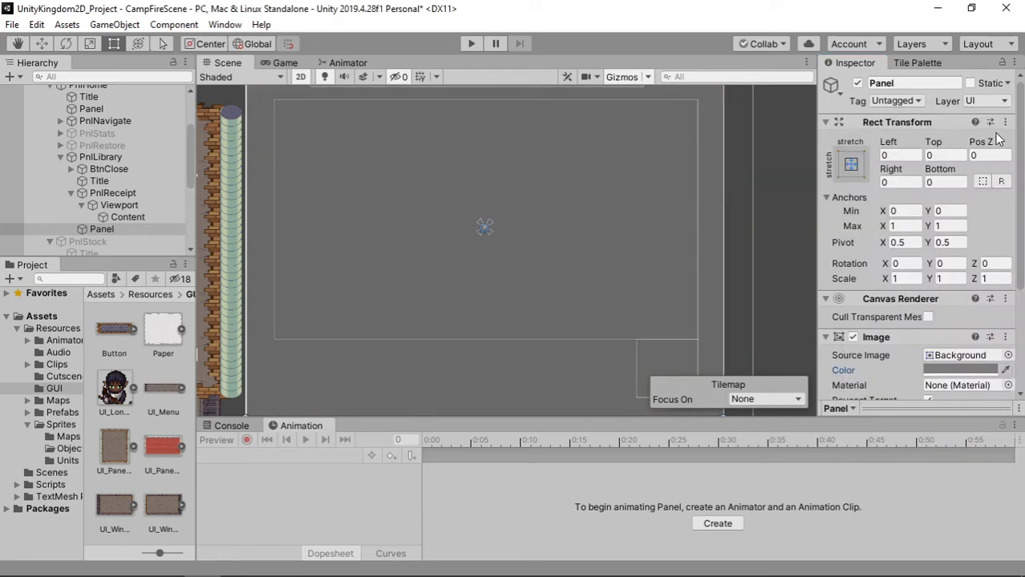
Find the white rounded-square sprite in the sprite objects folder and assign it as the new panel's source image
click(68, 449)
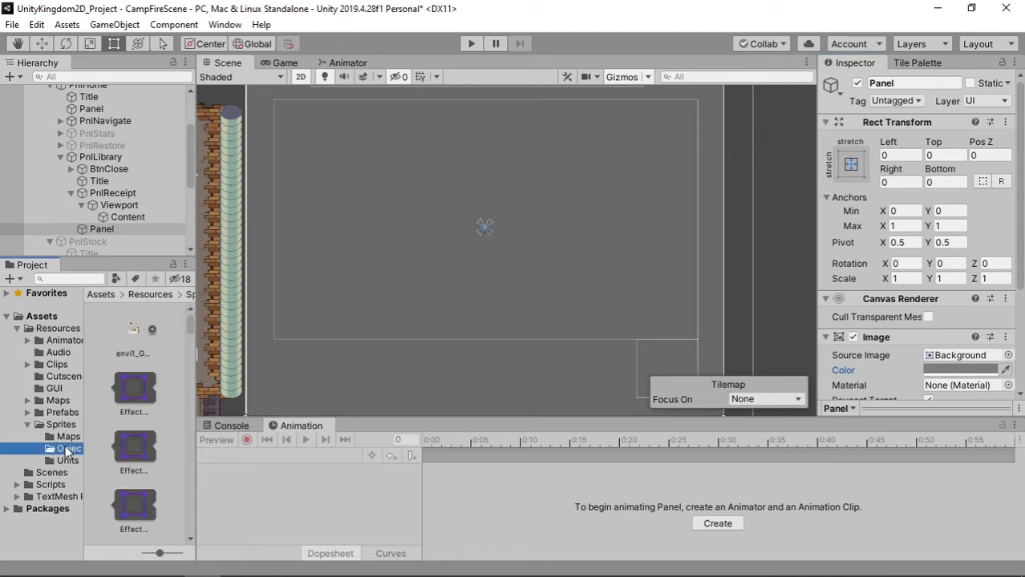
scroll(189, 343, down, 5)
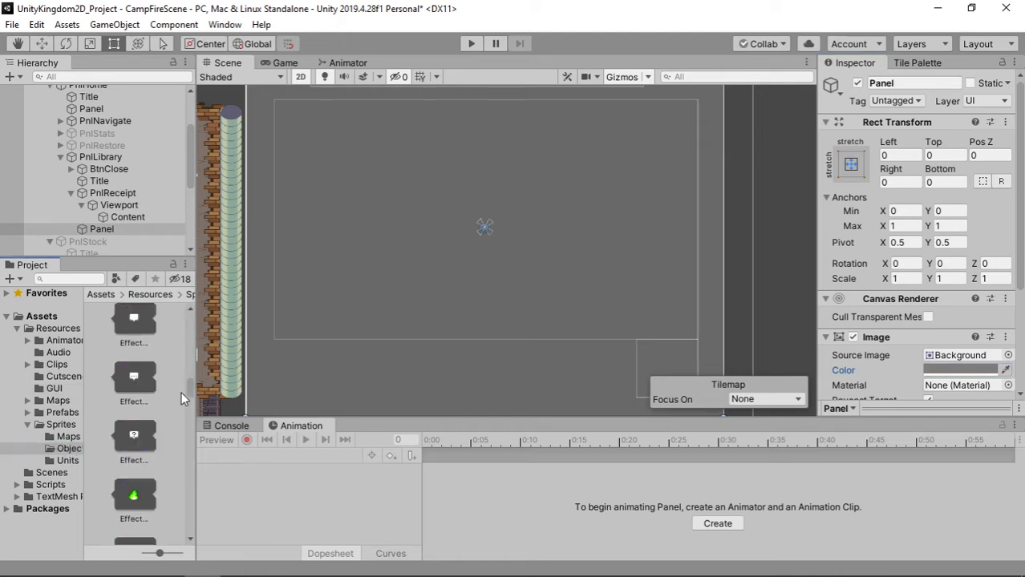
scroll(183, 420, down, 5)
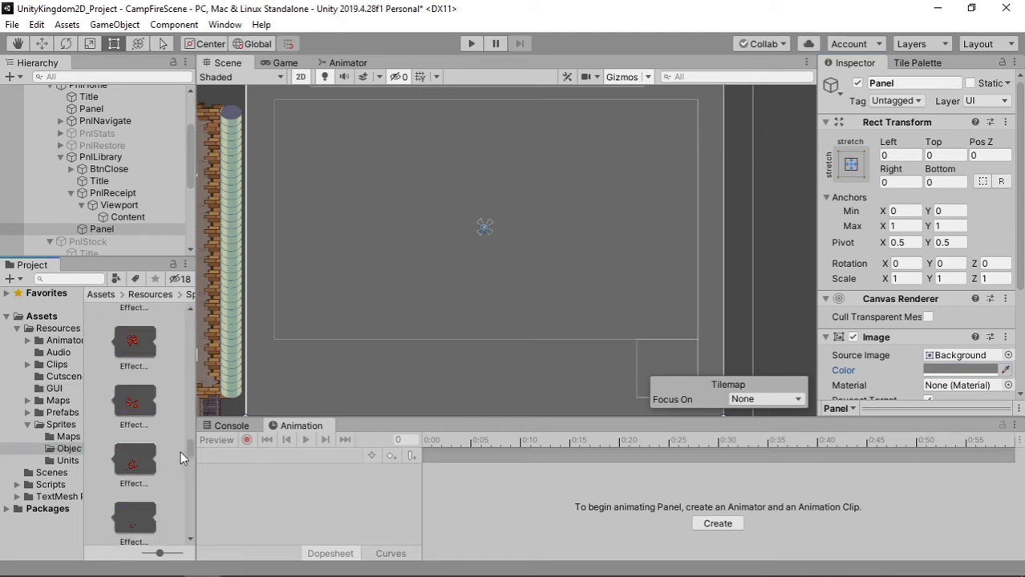
scroll(180, 463, down, 2)
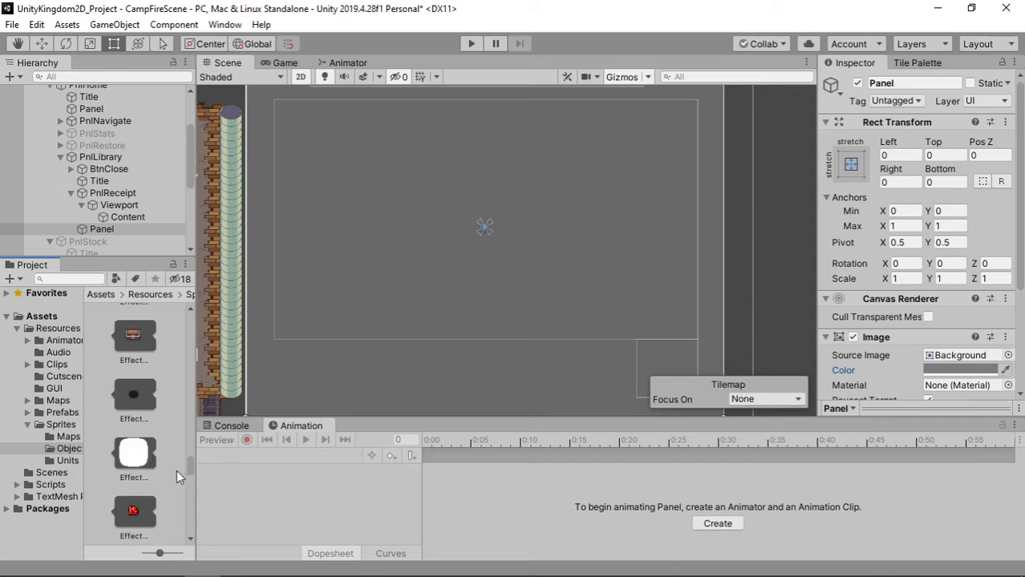
click(154, 459)
drag(842, 425, 955, 274)
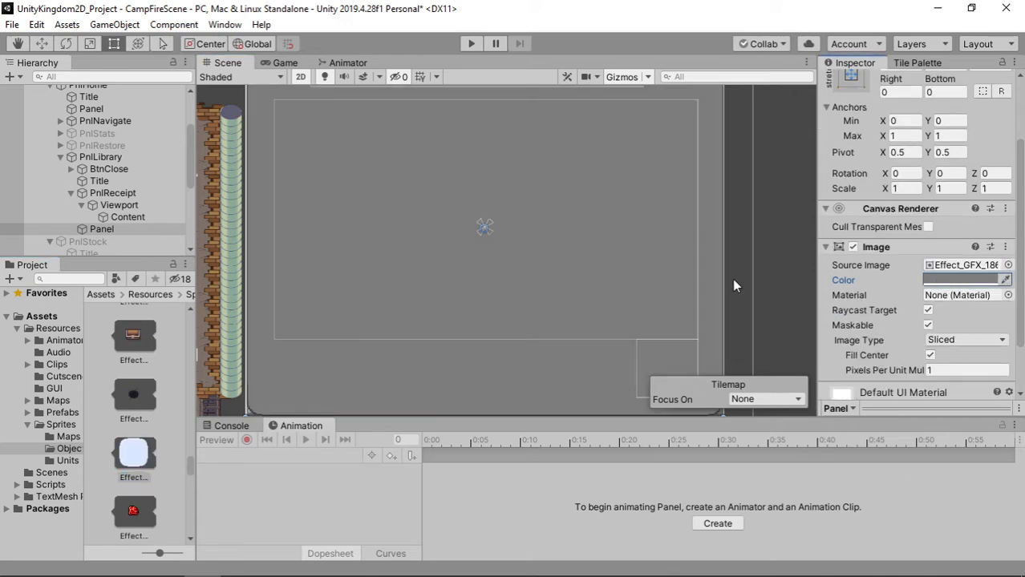
Shrink the gray panel to a small rectangle in the paper's upper-left corner, with Right about 398 and Bottom about 367
scroll(417, 250, down, 2)
scroll(521, 205, down, 3)
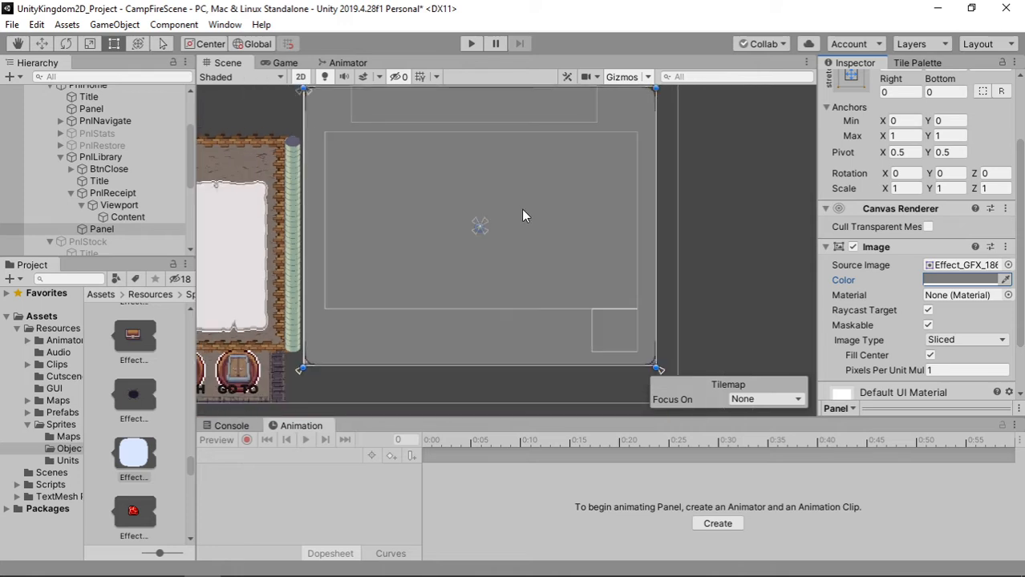
middle_drag(523, 212, 470, 250)
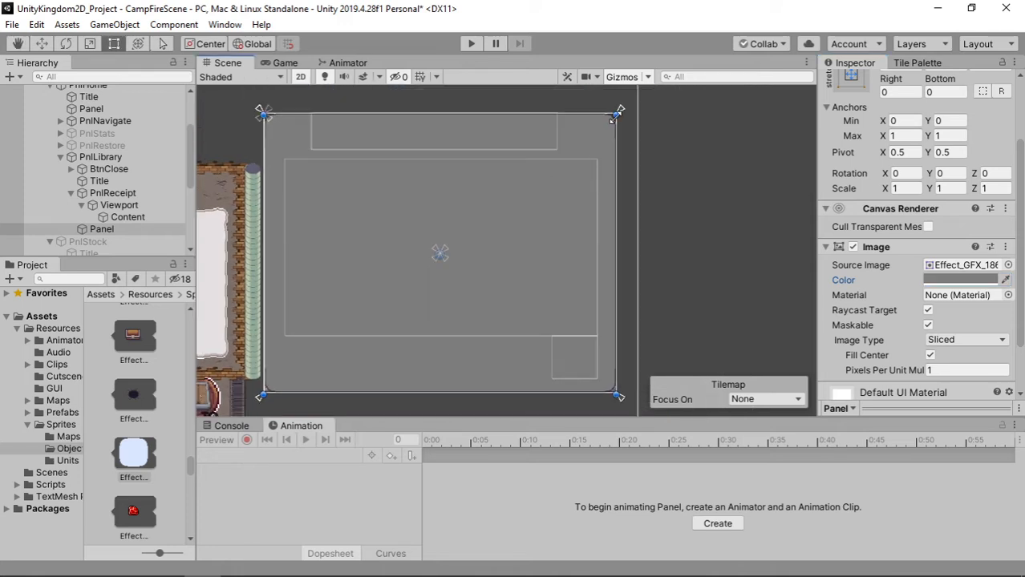
drag(616, 116, 446, 197)
scroll(415, 265, up, 1)
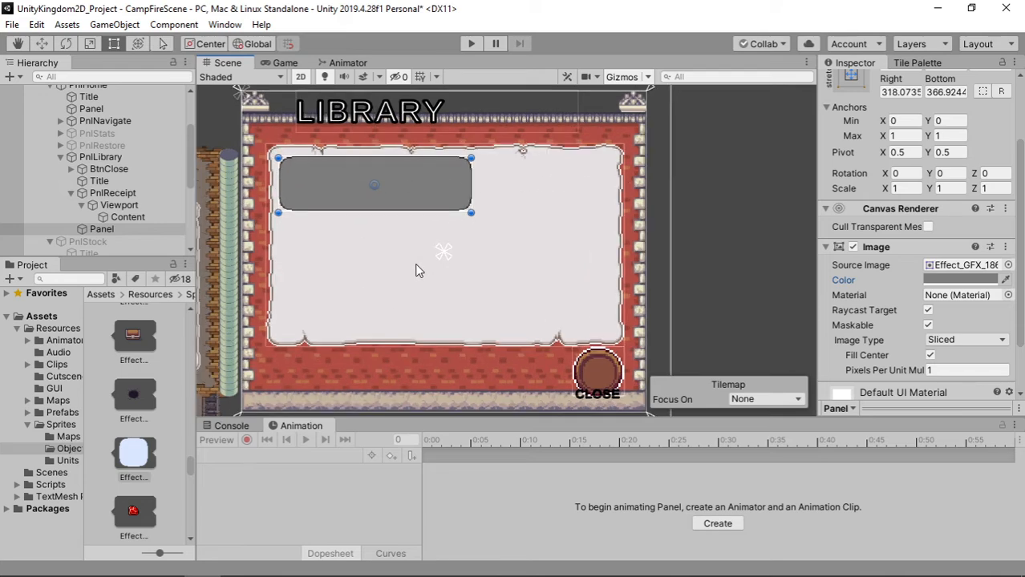
scroll(415, 268, up, 1)
middle_drag(425, 244, 480, 290)
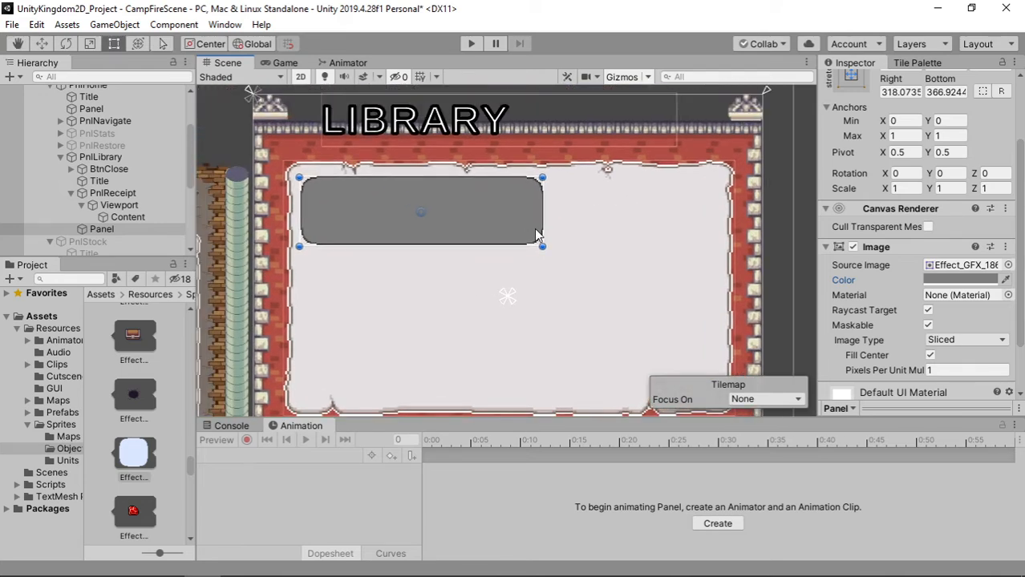
drag(543, 229, 486, 226)
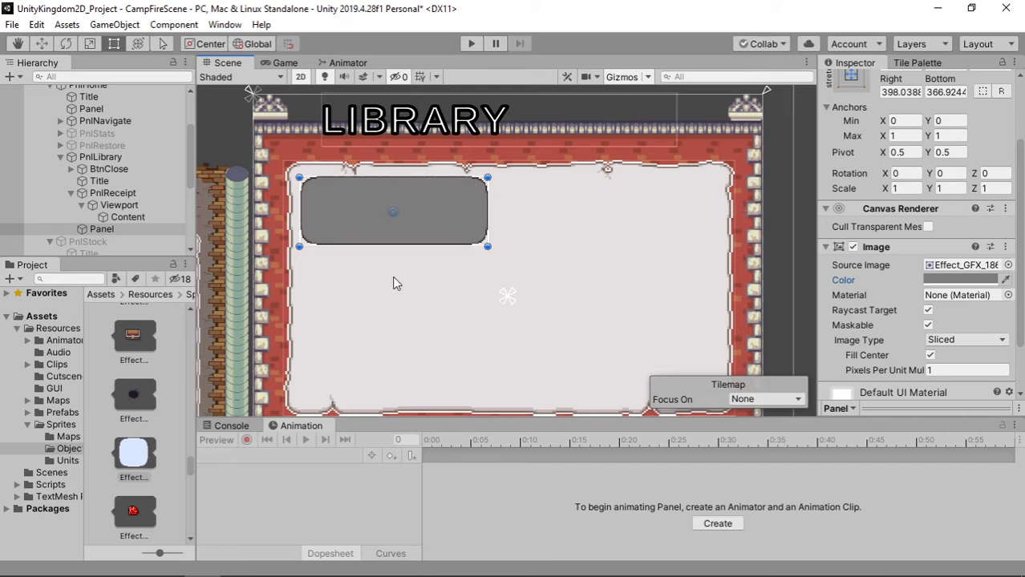
Rename the new gray panel under PnlLibrary to PnlRecItem
right_click(109, 229)
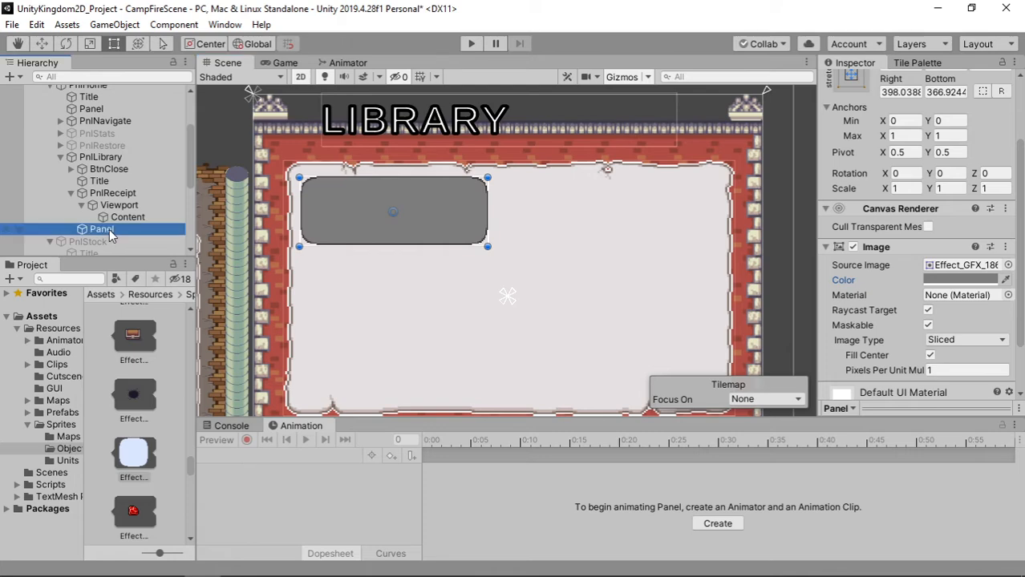
click(150, 277)
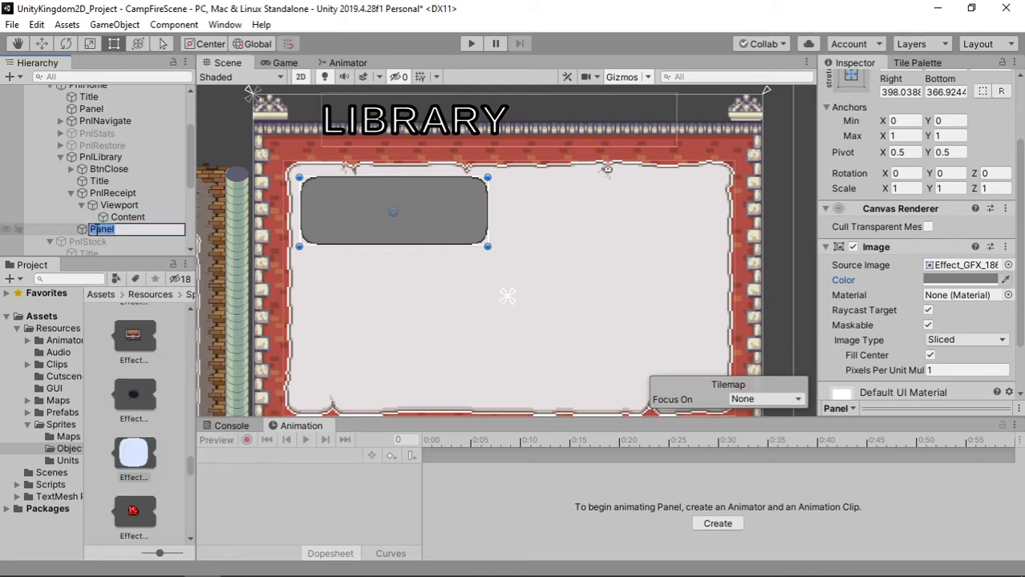
text(P)
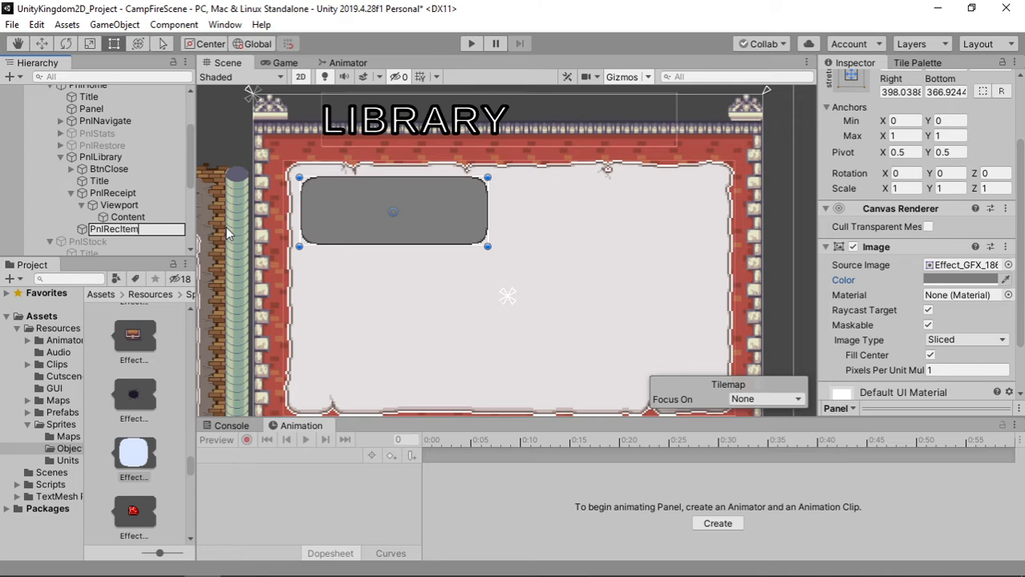
key(Return)
Add a UI Panel as a child of PnlRecItem and make its white image fully opaque with alpha 100
right_click(135, 232)
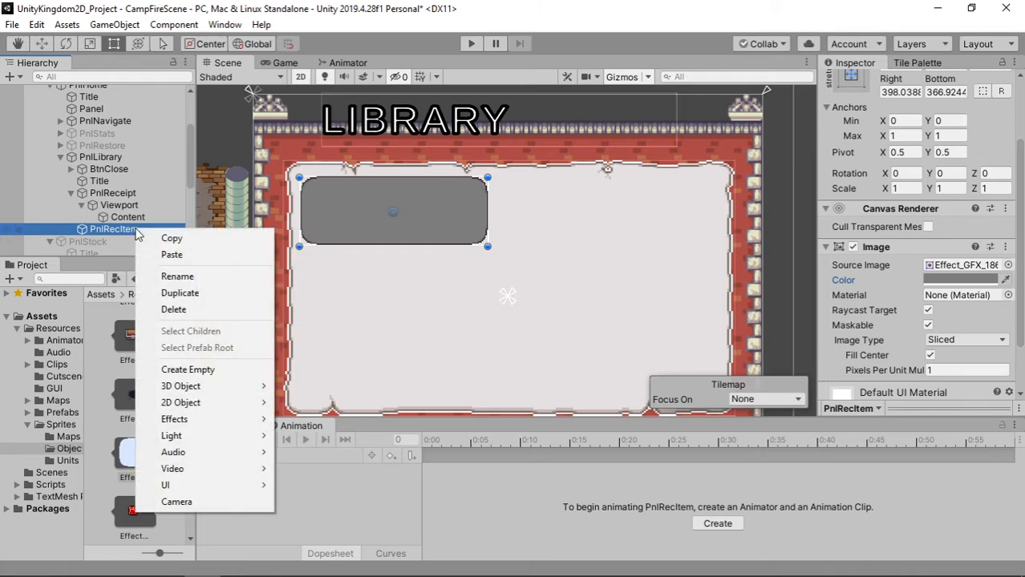
mouse_move(241, 485)
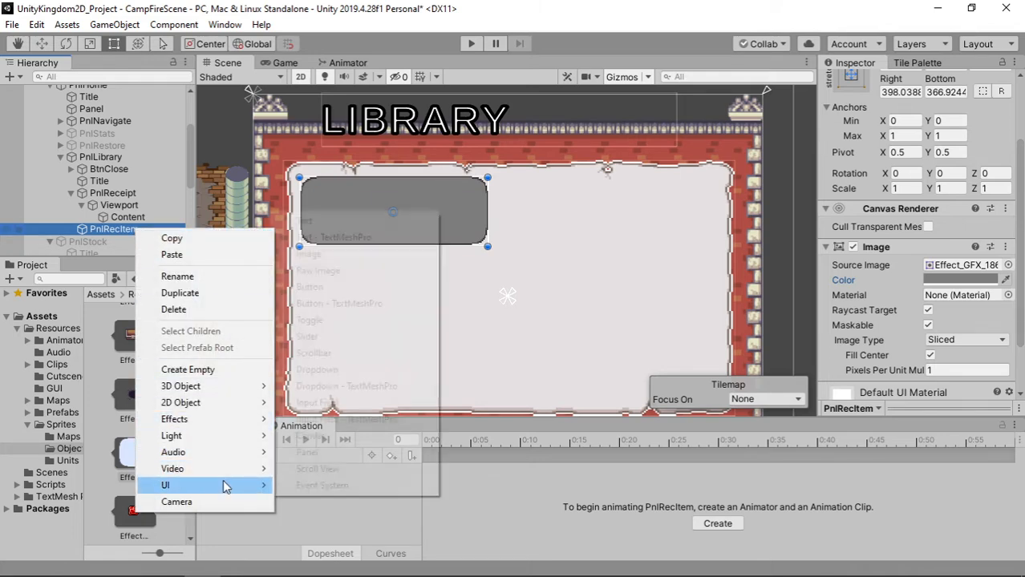
click(368, 452)
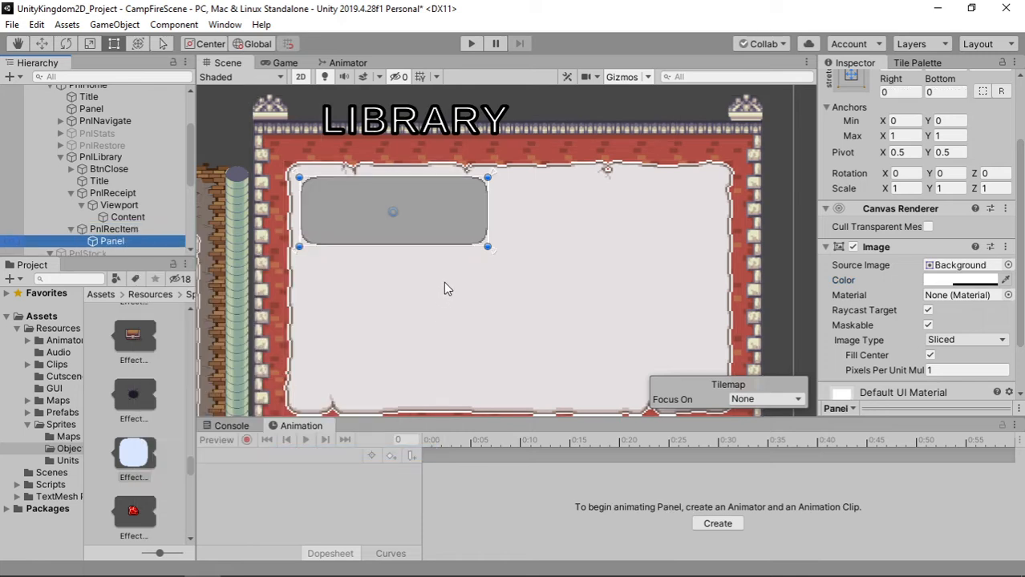
click(963, 281)
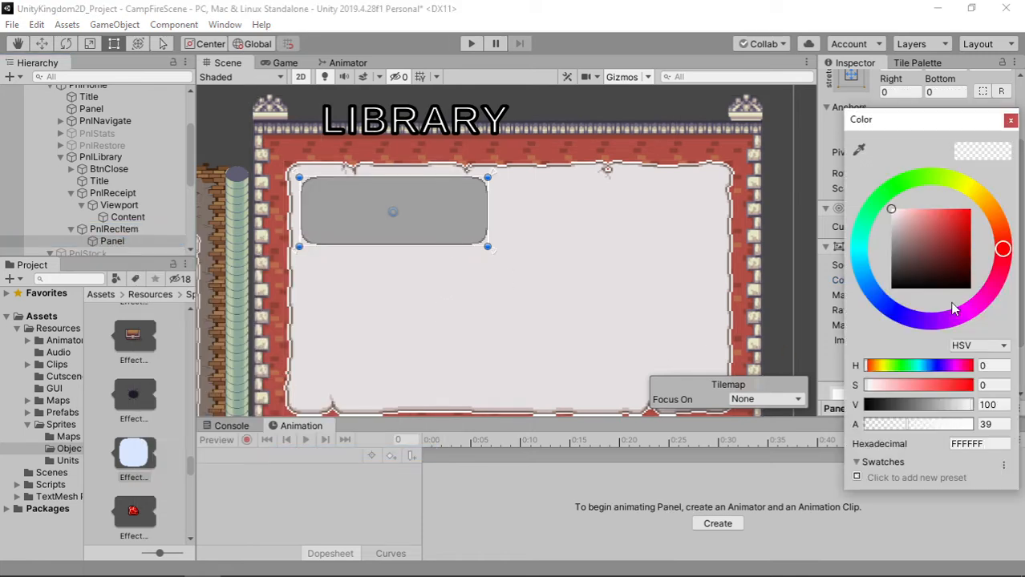
drag(924, 425, 1009, 435)
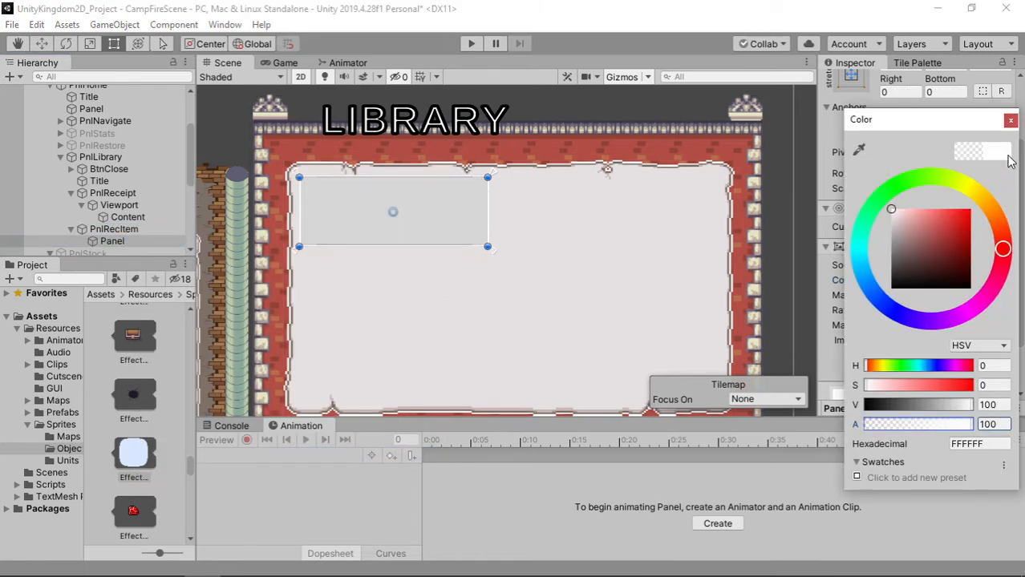
click(1009, 122)
Assign the white rounded-square sprite to the child panel and narrow it to roughly the left third of the gray panel
drag(124, 462, 882, 265)
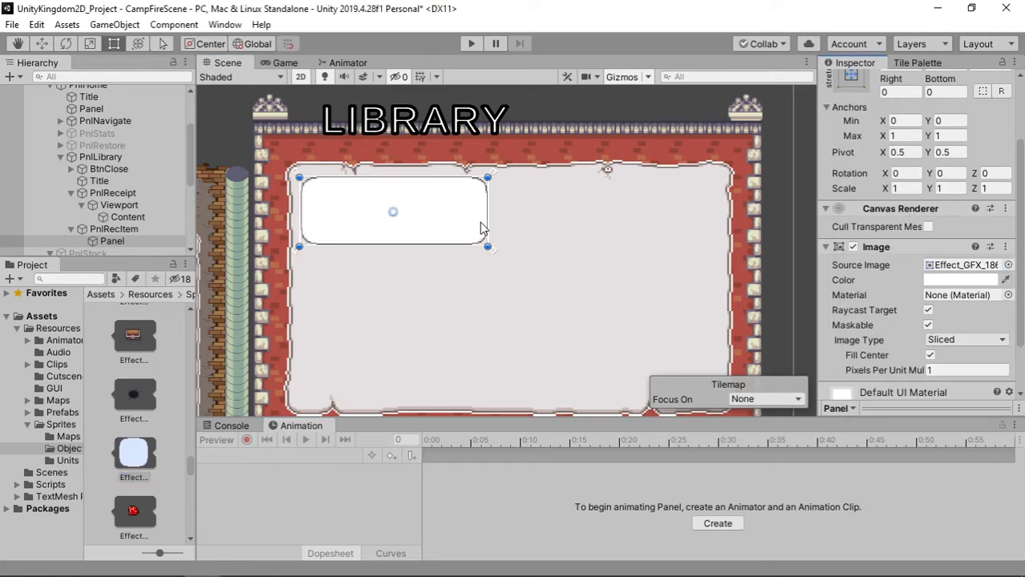
scroll(484, 215, up, 3)
drag(490, 221, 314, 227)
Resize PnlRecItem by raising its lower edge slightly and extending its right edge outward
click(386, 258)
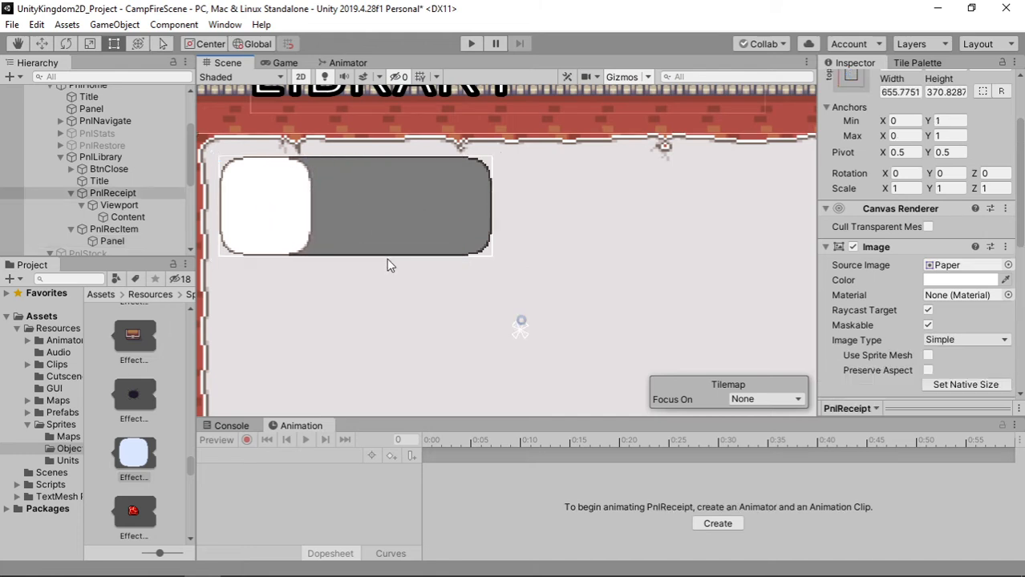
click(123, 206)
click(116, 193)
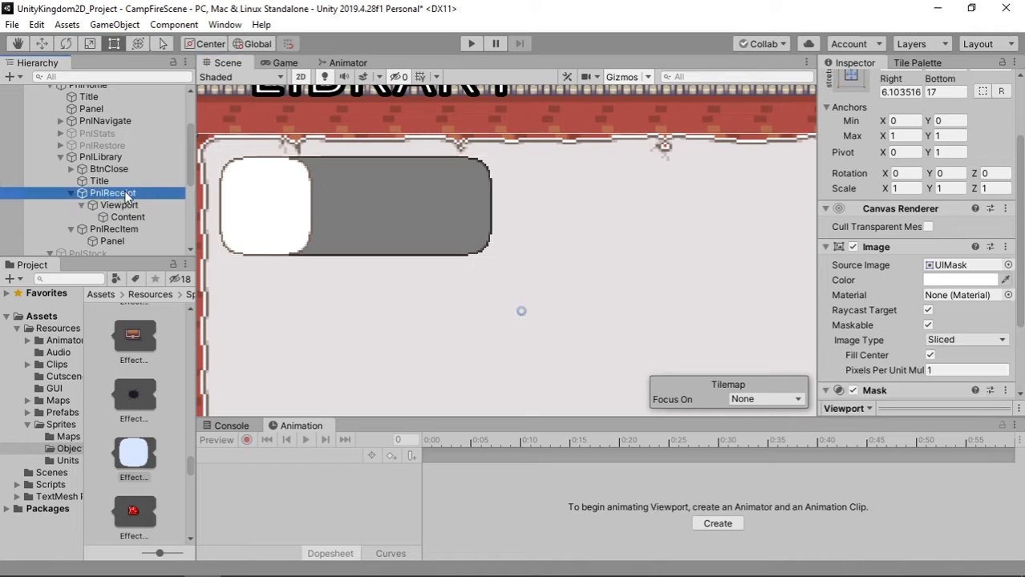
click(125, 227)
scroll(846, 162, up, 3)
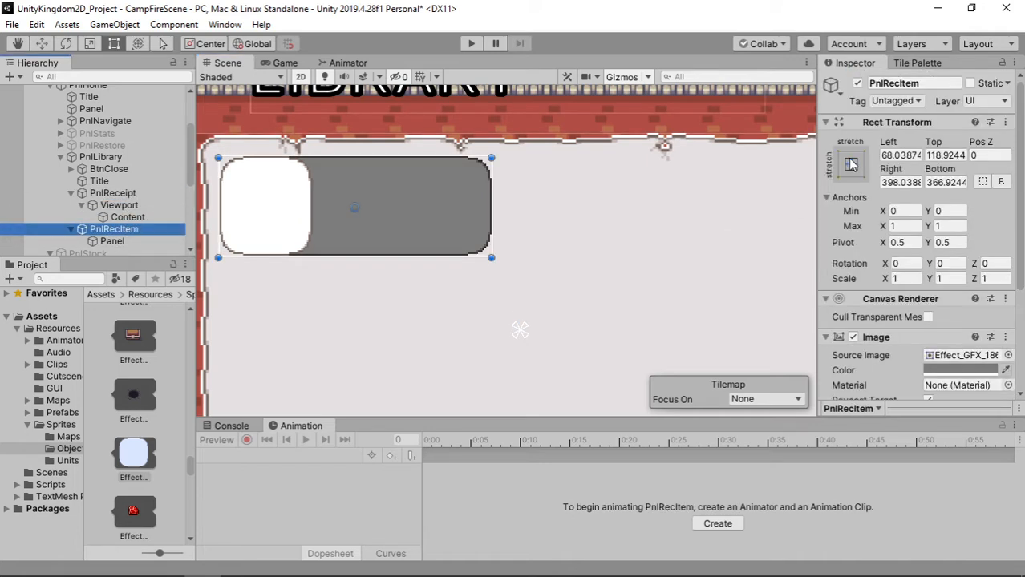
click(111, 242)
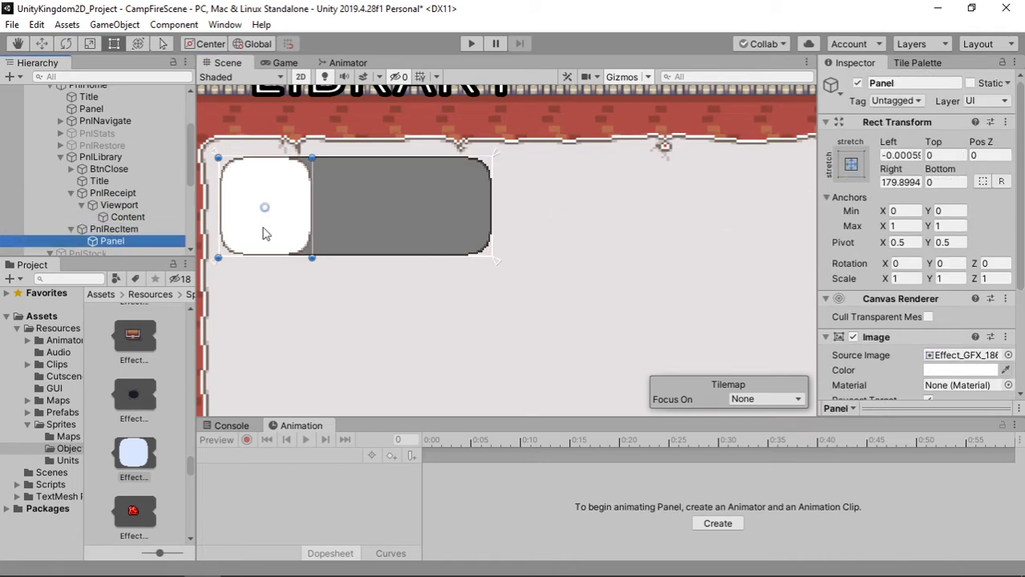
click(120, 229)
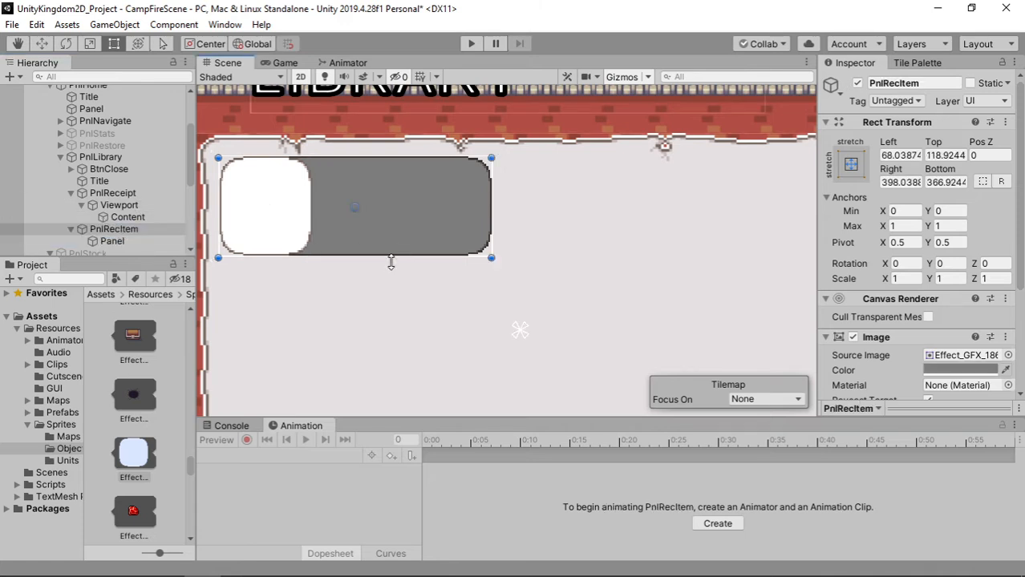
drag(388, 258, 405, 241)
drag(495, 207, 519, 210)
Narrow the white child panel to a near-square about 86 wide and anchor it to the top left of PnlRecItem
click(304, 206)
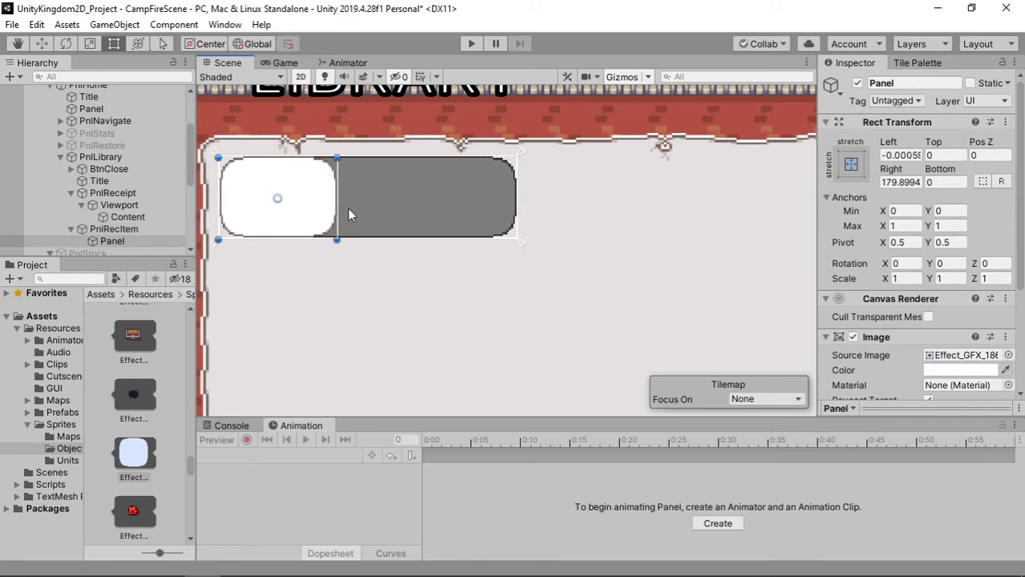
drag(339, 215, 305, 215)
click(851, 164)
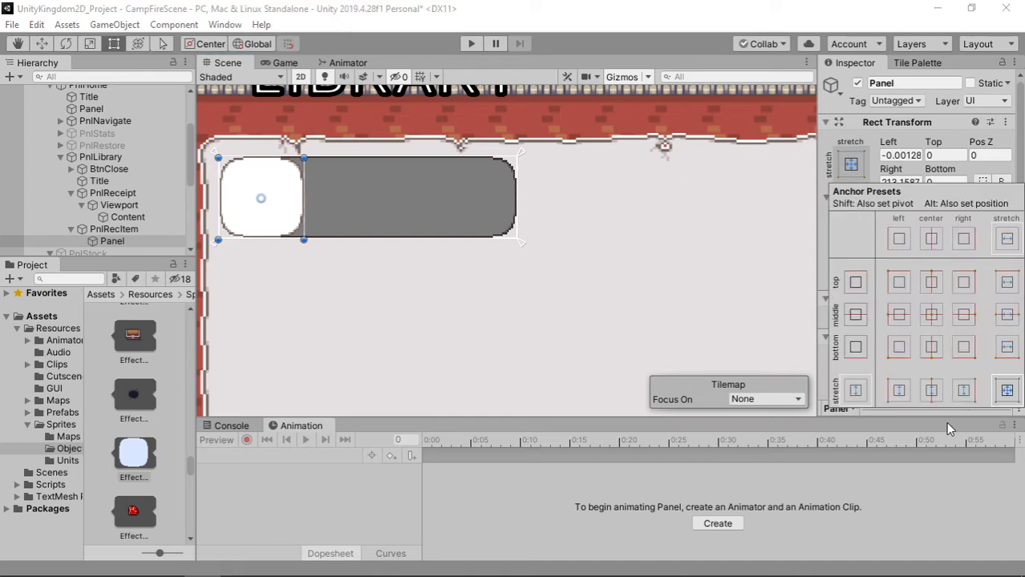
click(900, 283)
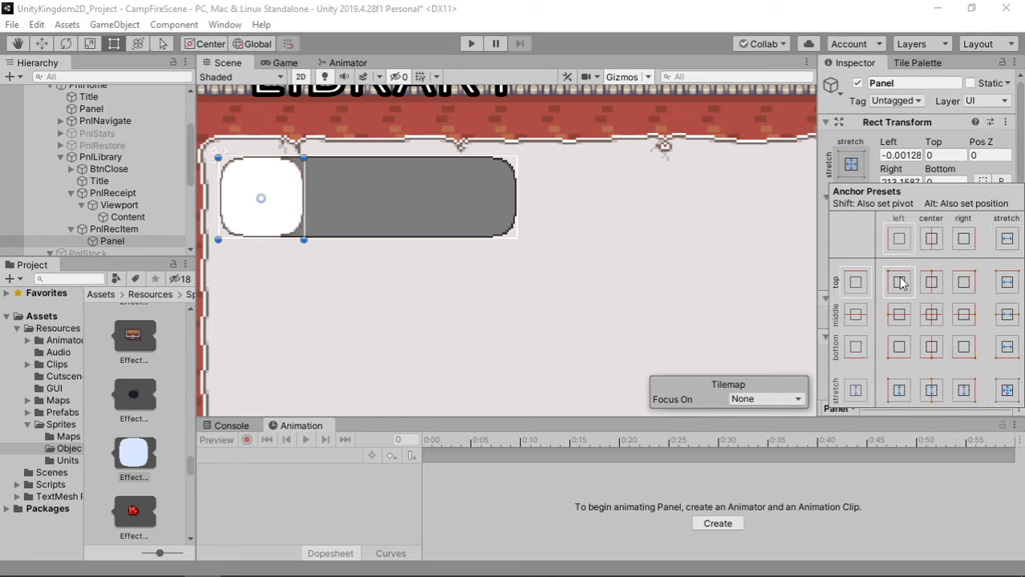
click(346, 214)
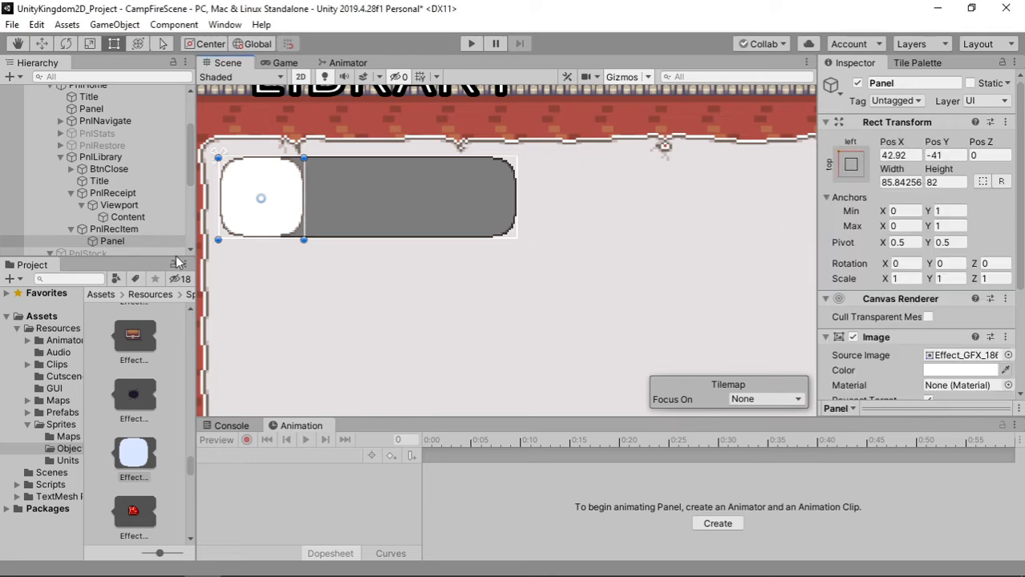
Rename the white child panel inside PnlRecItem to PnlItem
scroll(126, 245, down, 3)
click(124, 200)
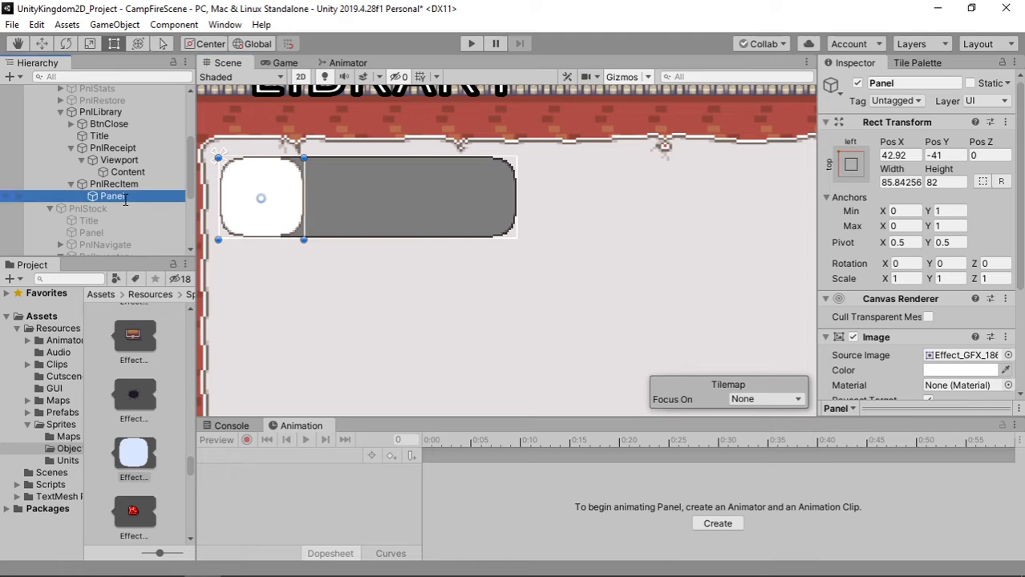
text(P)
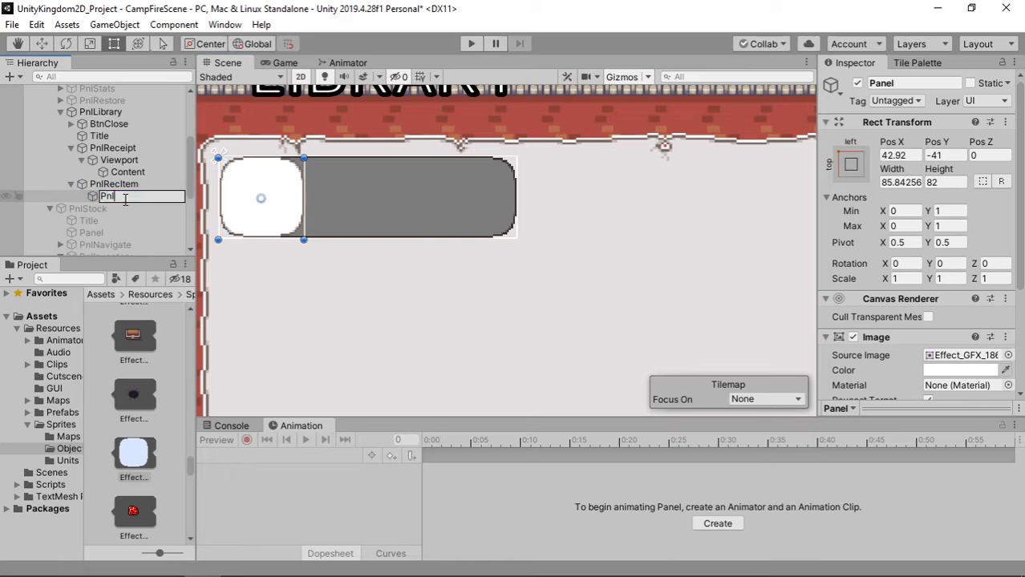
key(Return)
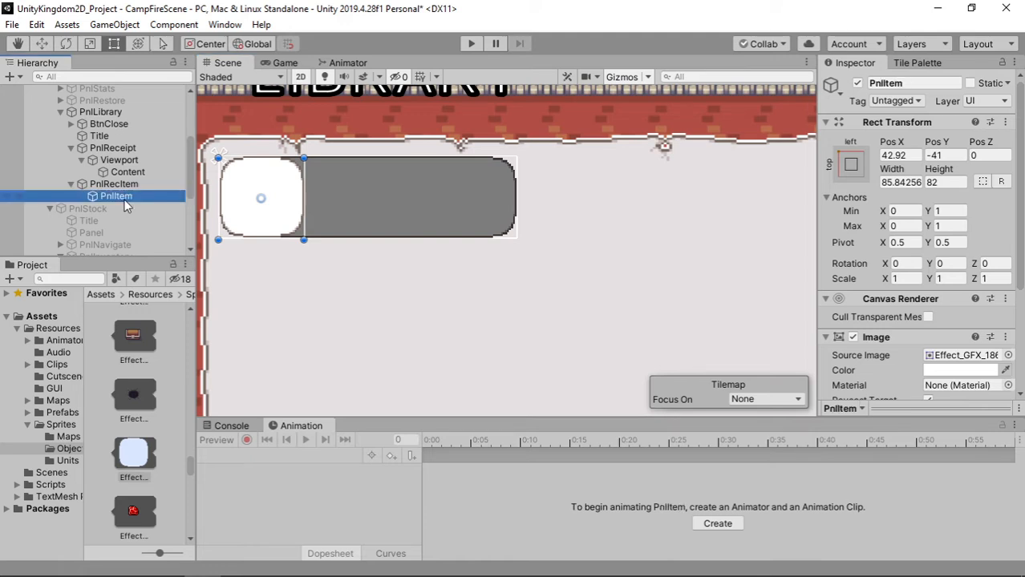
Add a UI Image as a child of PnlItem
right_click(124, 199)
mouse_move(202, 455)
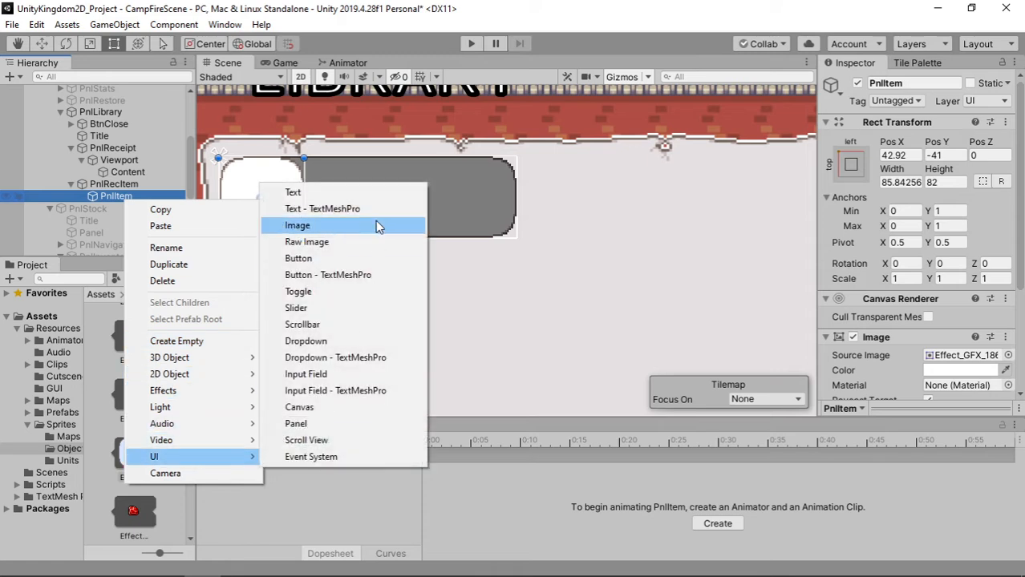
click(365, 228)
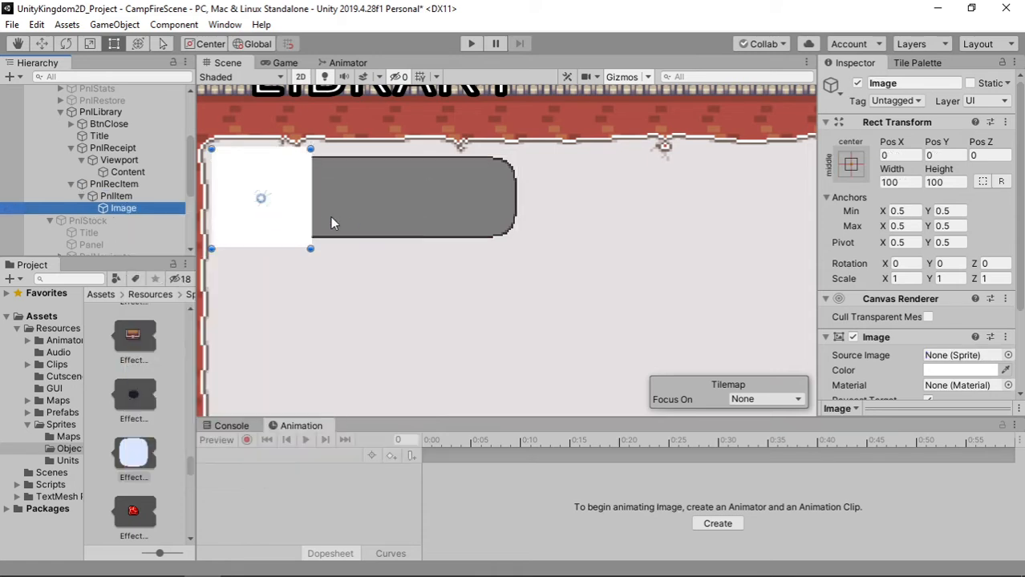
Assign the red gem sprite as the image's source and shrink the image to about 67 by 66 inside the white square
click(134, 518)
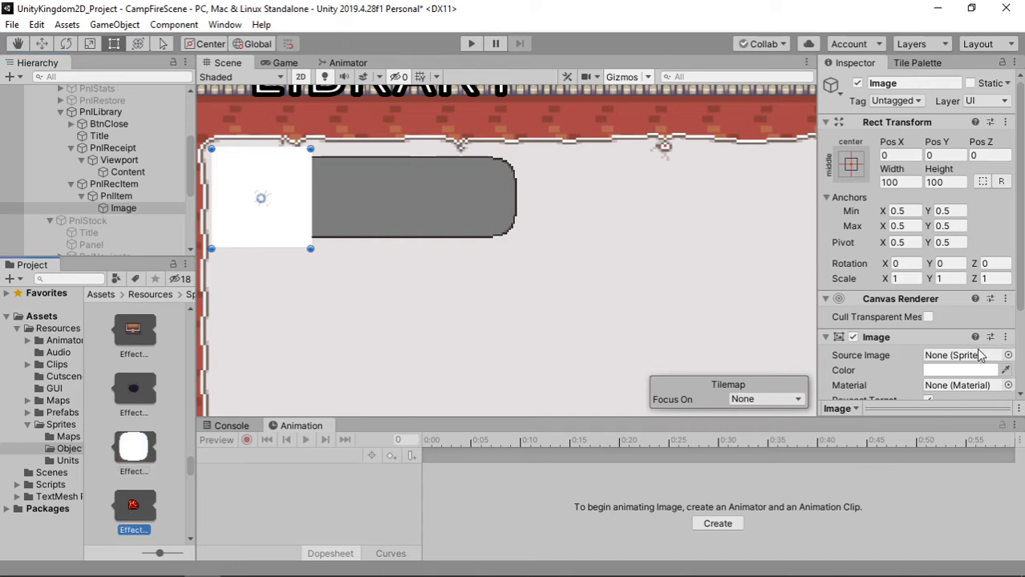
drag(960, 363, 958, 357)
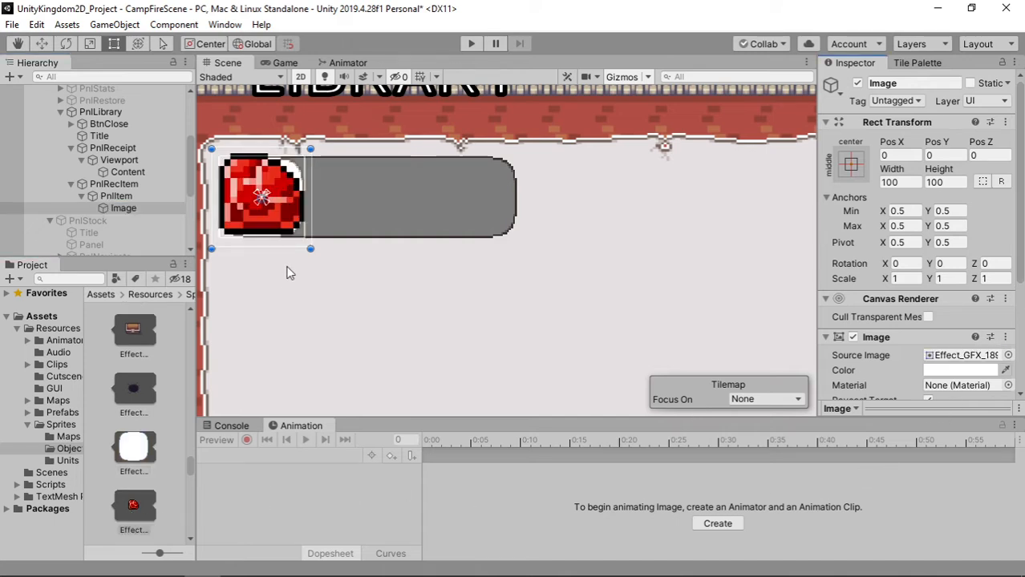
mouse_move(310, 250)
mouse_down()
mouse_move(275, 197)
mouse_move(248, 201)
mouse_move(298, 234)
mouse_up()
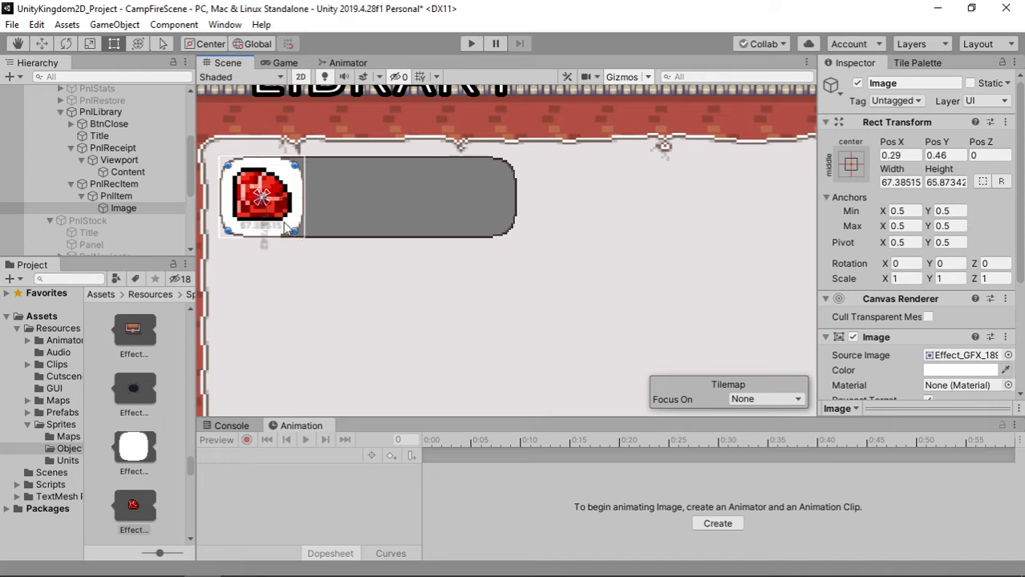
Replace the image's source with the purple potion bottle sprite and shrink the image to about 64 by 61, centered in PnlItem
drag(192, 470, 163, 435)
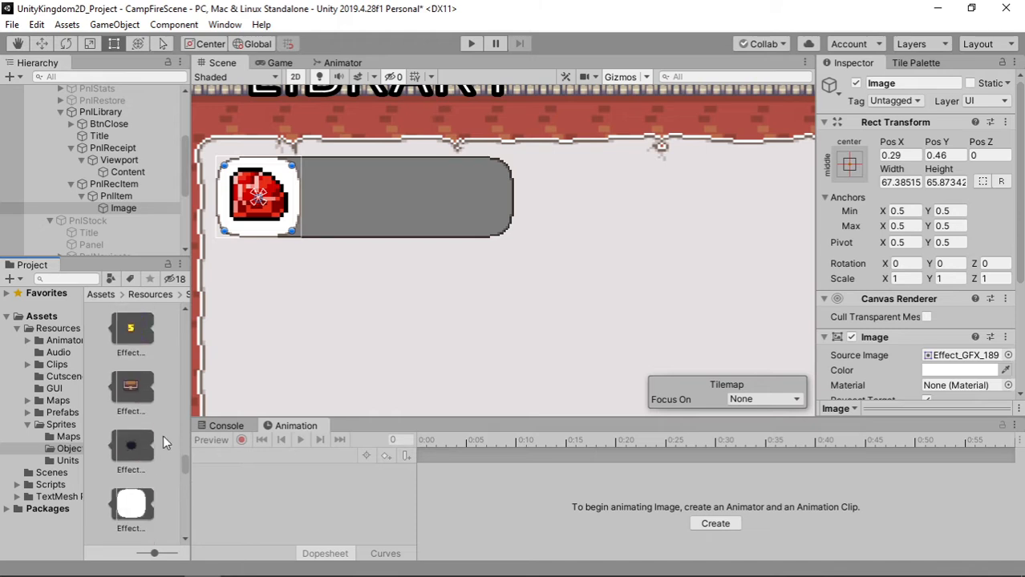
scroll(163, 436, up, 5)
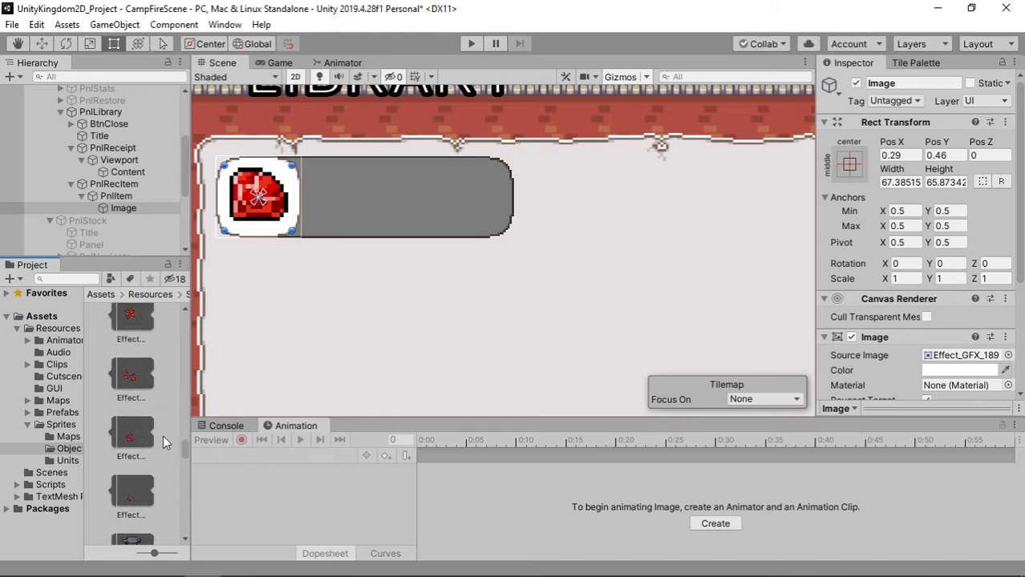
scroll(163, 435, up, 5)
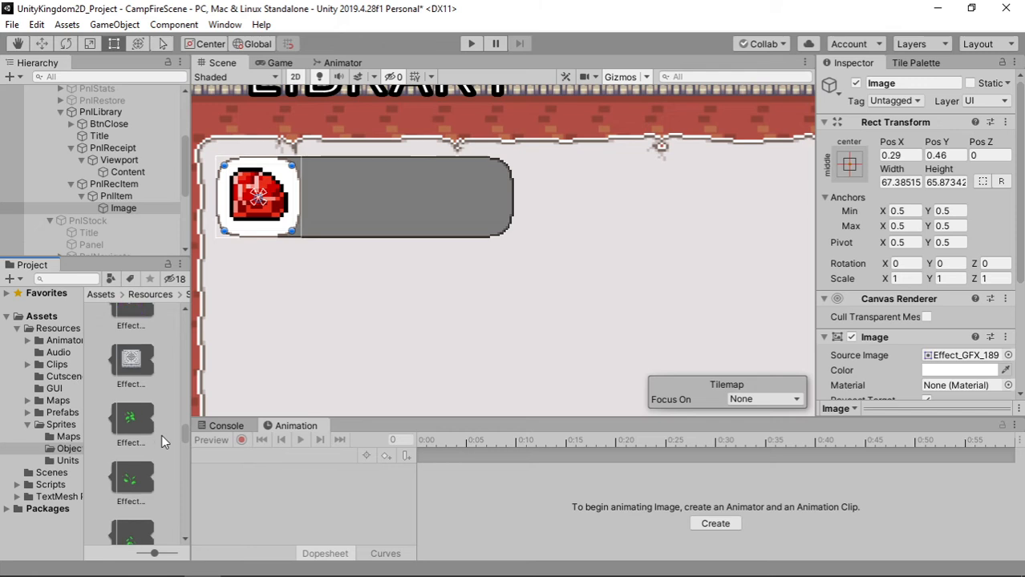
scroll(161, 436, up, 10)
scroll(162, 435, up, 10)
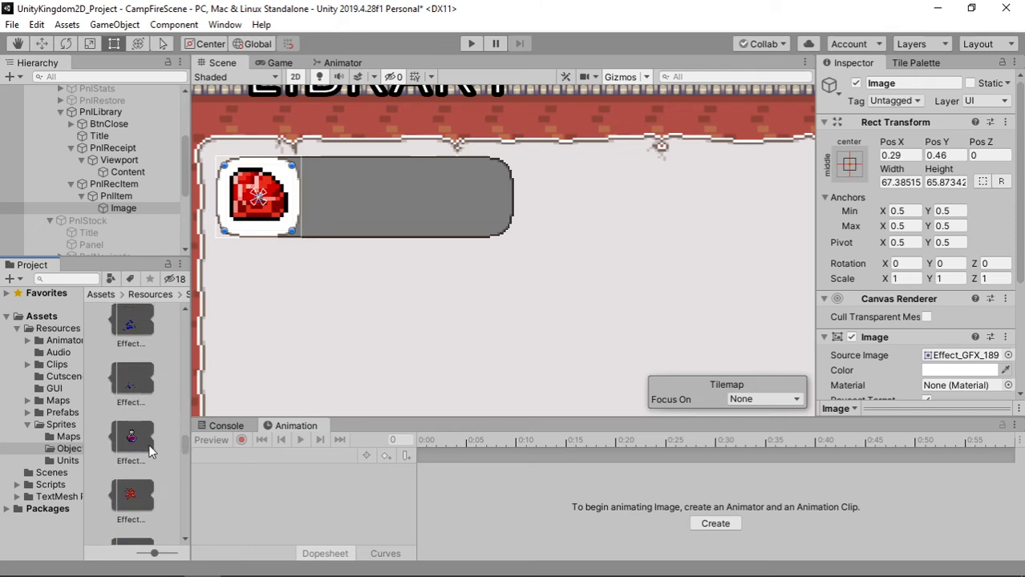
drag(136, 446, 935, 358)
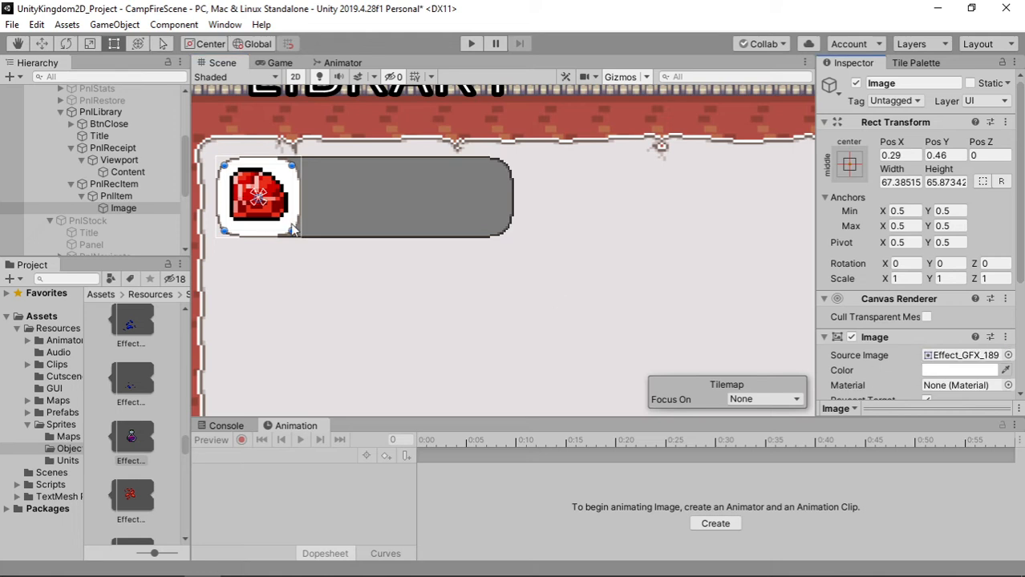
drag(147, 434, 945, 365)
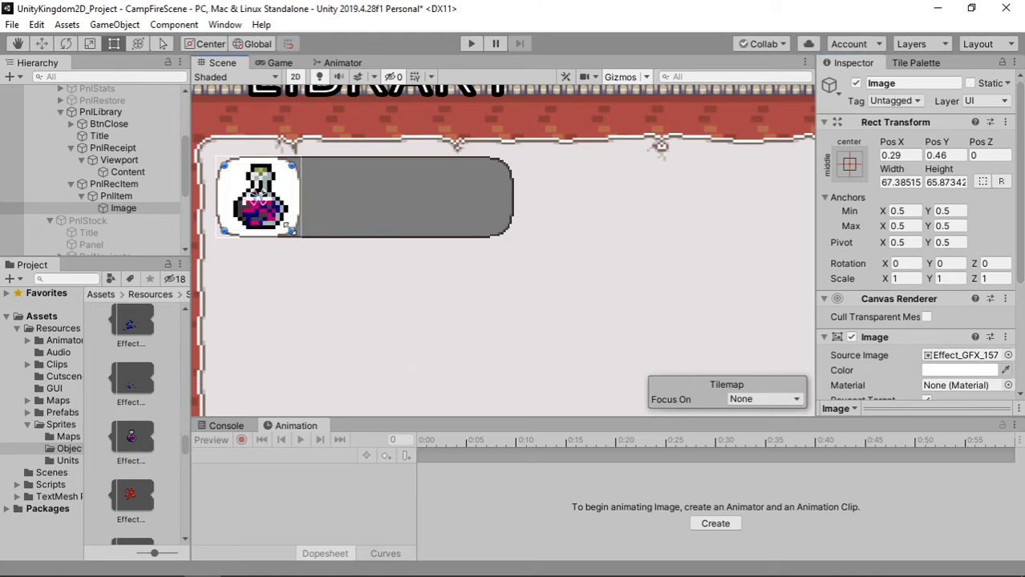
drag(290, 231, 276, 225)
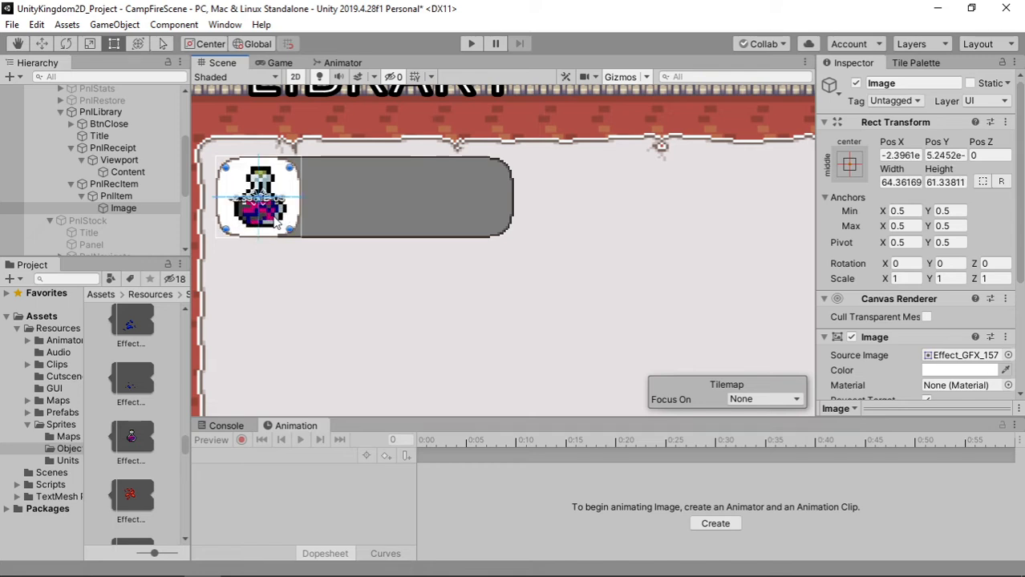
click(354, 223)
Duplicate PnlItem and move the copy down and right to about X 132, Y -85 within PnlRecItem
click(112, 198)
key(ctrl+d)
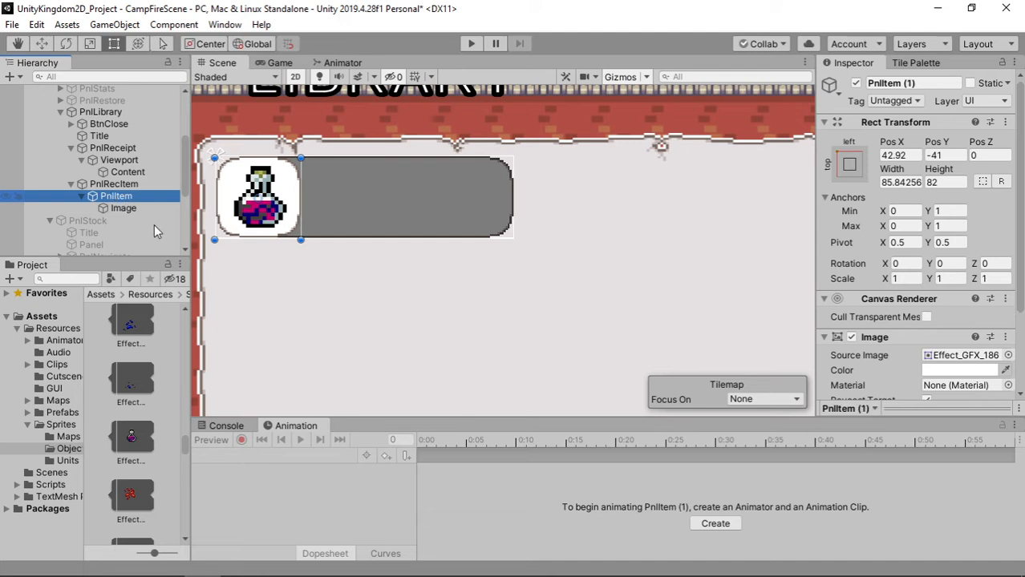
drag(291, 203, 381, 244)
scroll(385, 282, up, 1)
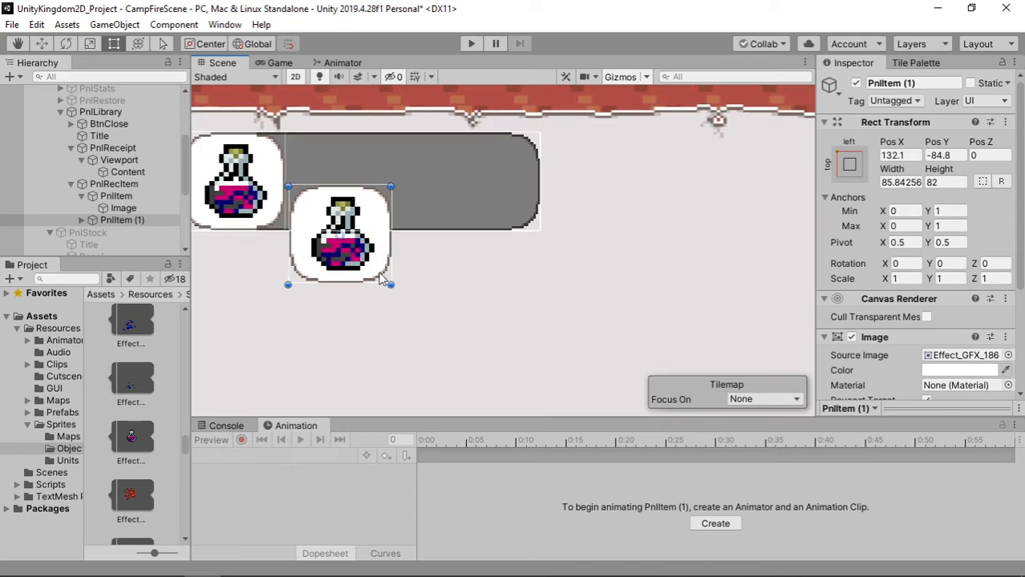
Set the anchors of the potion image inside PnlItem (1) to stretch in both directions
drag(391, 285, 360, 277)
key(ctrl+z)
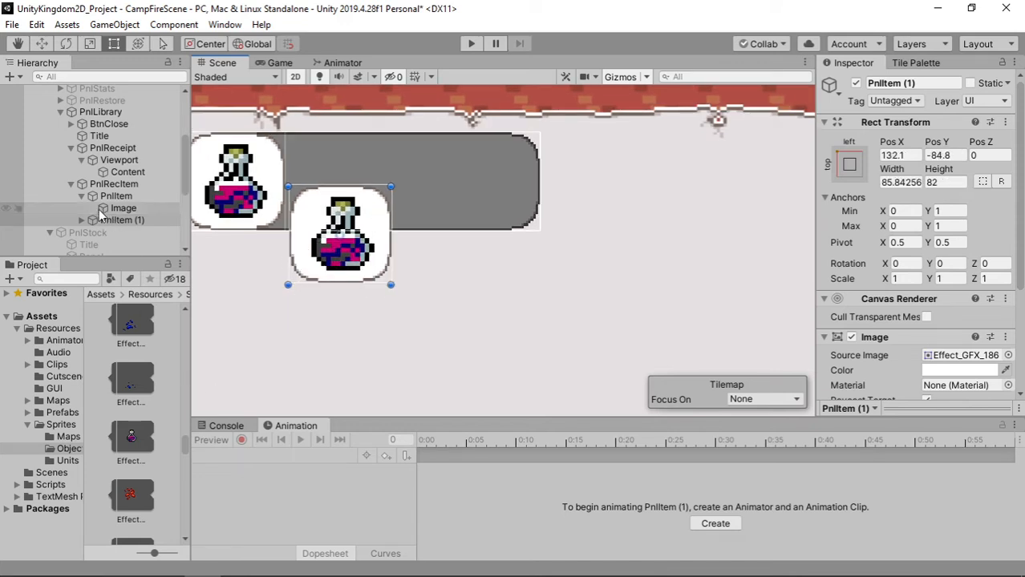
click(100, 219)
click(80, 222)
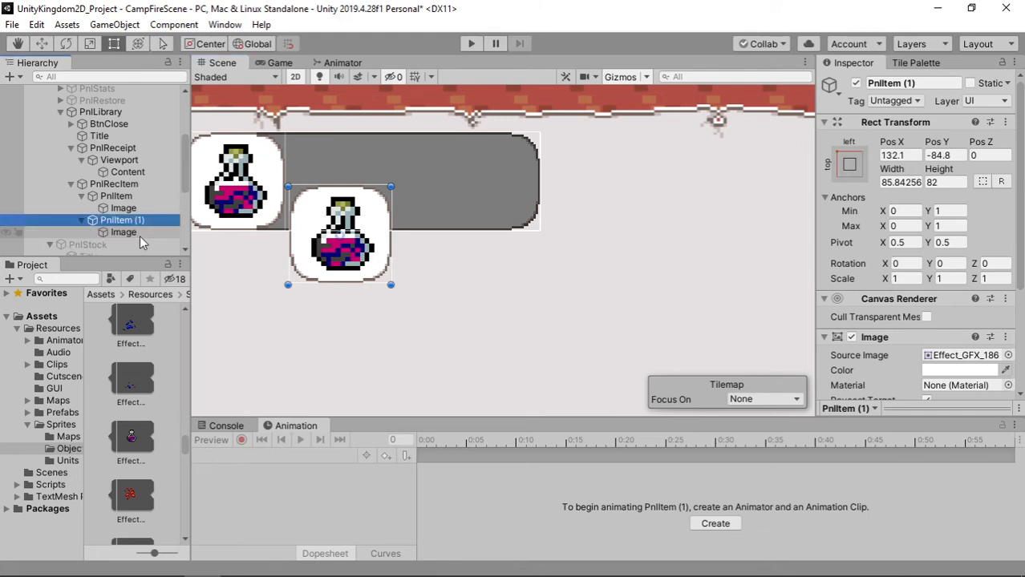
click(126, 232)
click(849, 164)
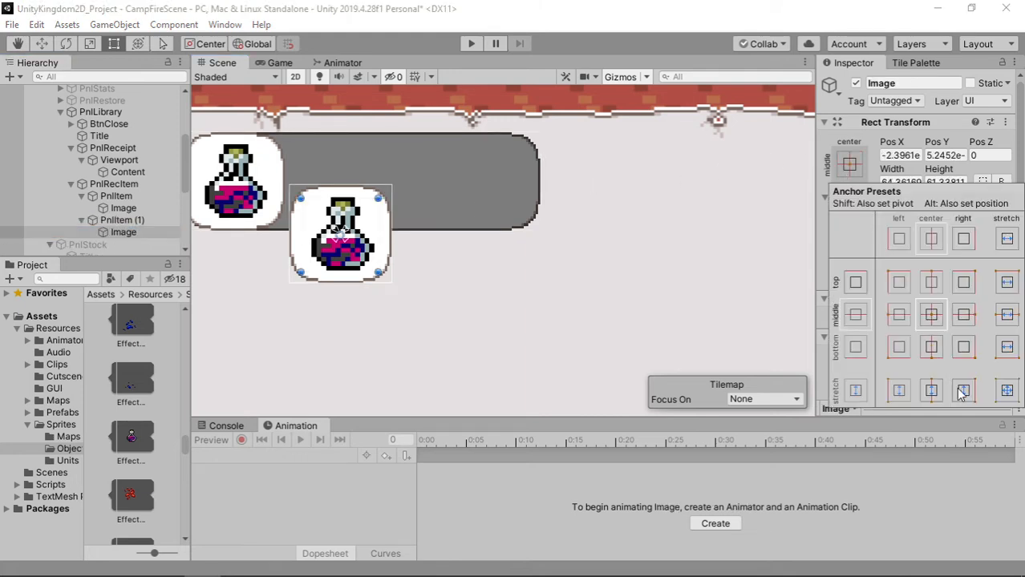
click(1008, 392)
Shrink PnlItem (1) to about 63 by 57 and move it to about X 120, Y -81
click(134, 231)
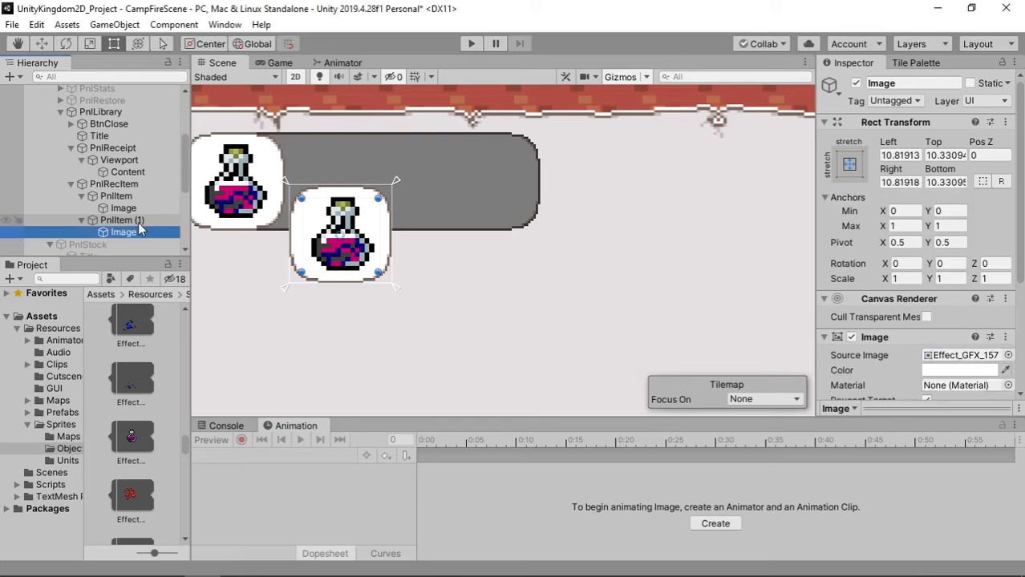
click(120, 220)
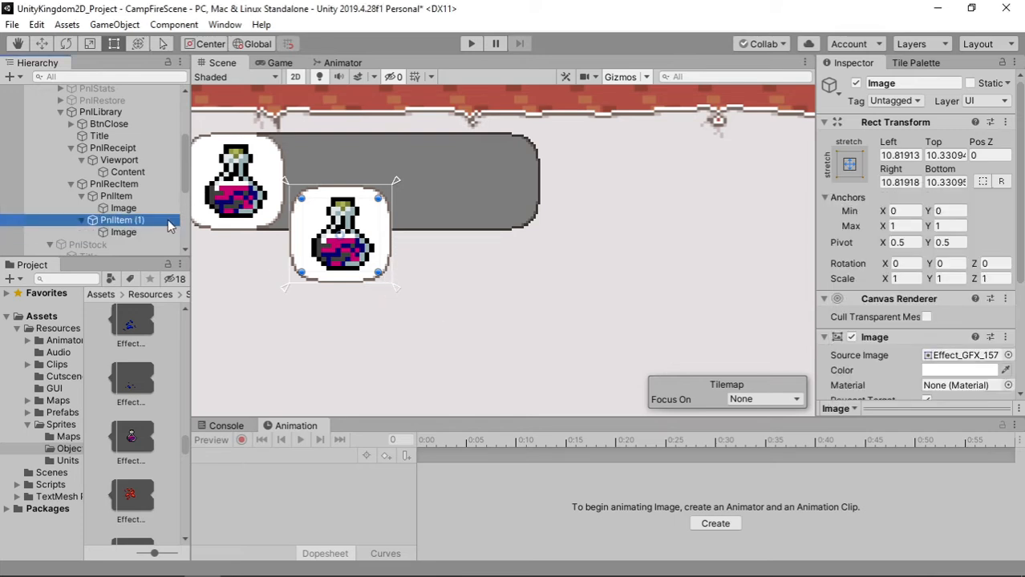
drag(391, 283, 370, 257)
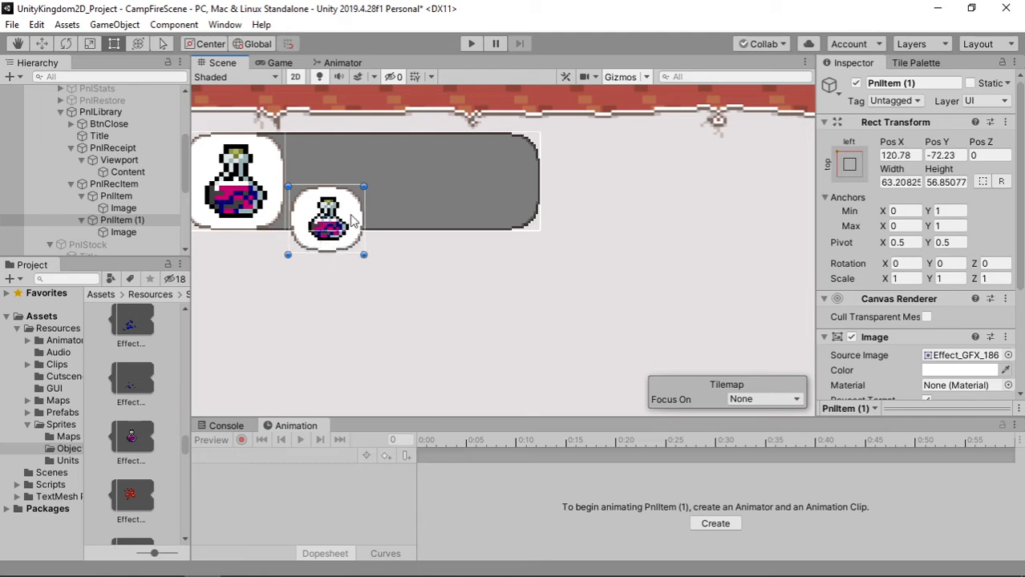
drag(353, 223, 351, 233)
Duplicate PnlItem (1) twice and line the copies up in a row to its right, the last at about X 250
click(157, 221)
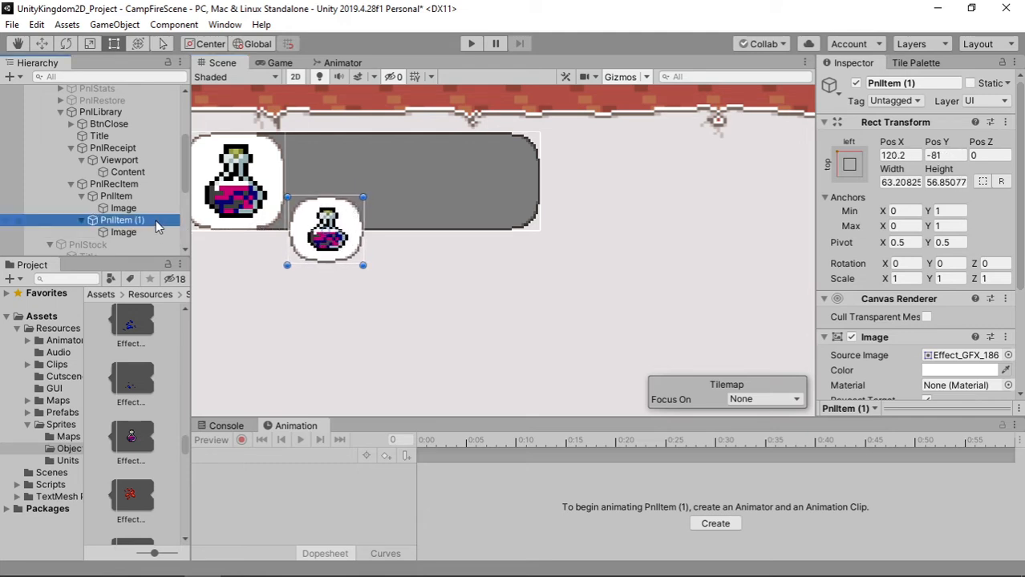
key(ctrl+d)
key(ctrl+d)
scroll(156, 212, down, 2)
click(153, 194)
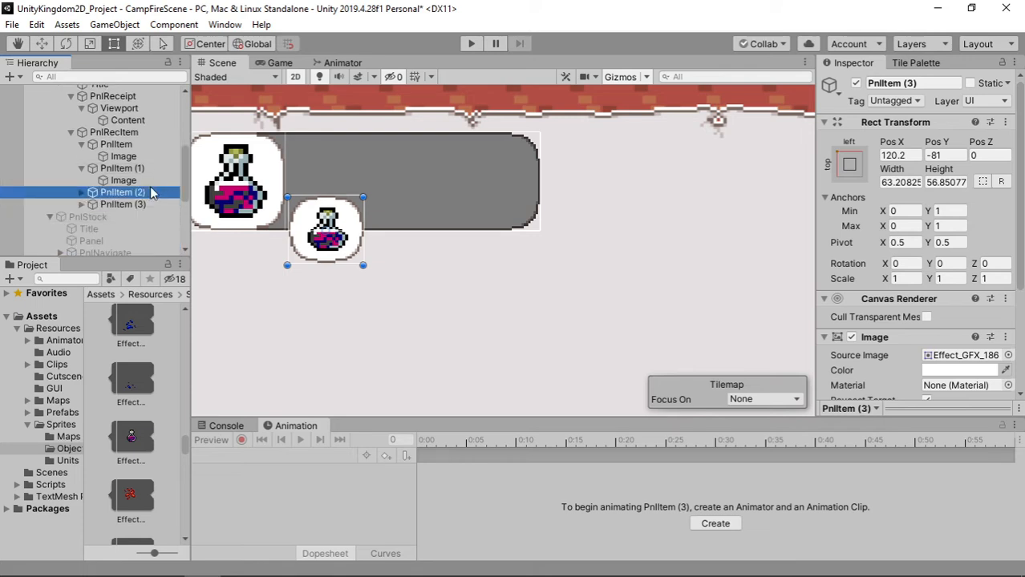
key(w)
drag(373, 231, 450, 245)
click(157, 207)
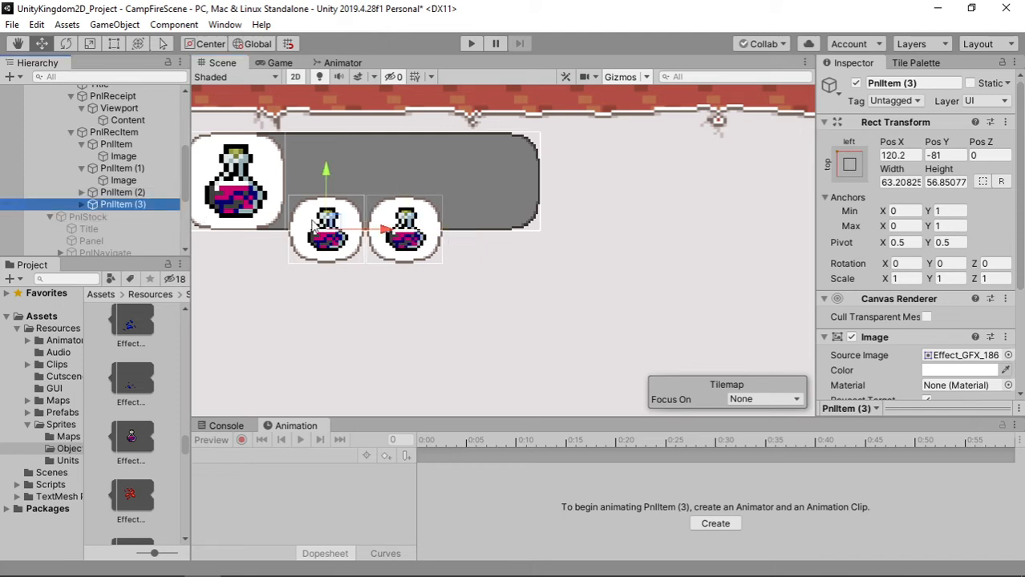
drag(387, 233, 542, 255)
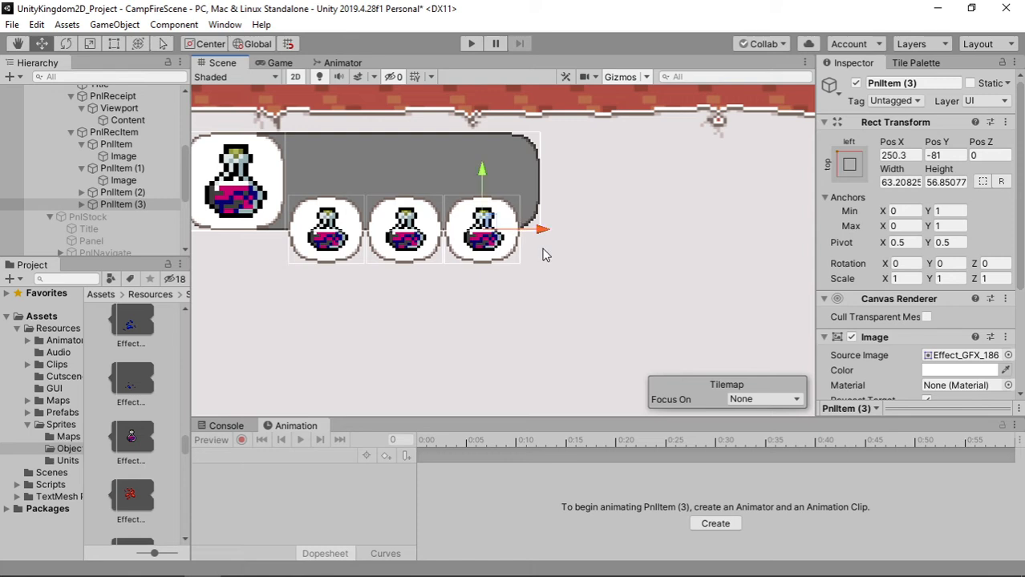
Save the scene
click(569, 272)
middle_drag(469, 305, 546, 325)
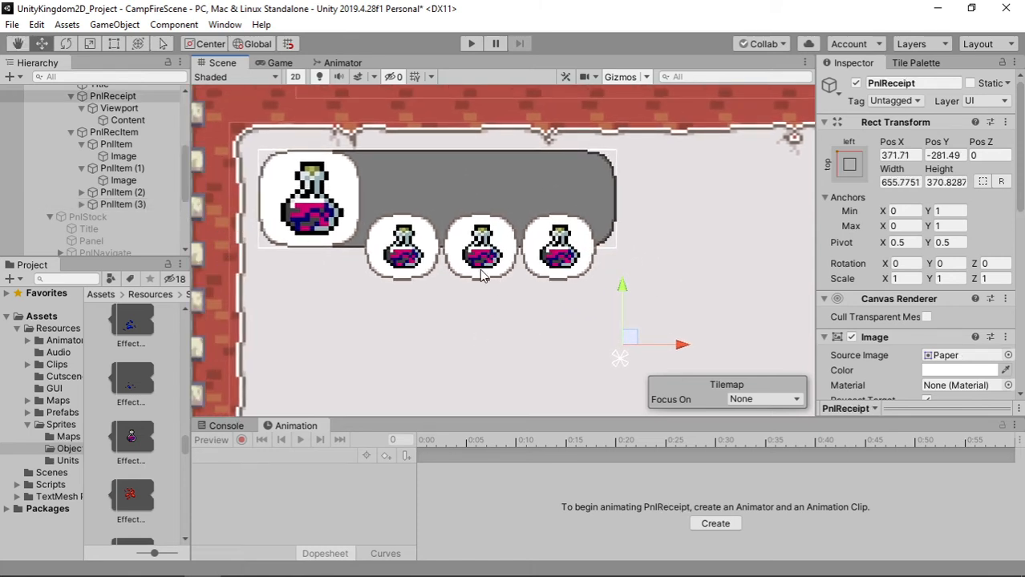
key(ctrl+s)
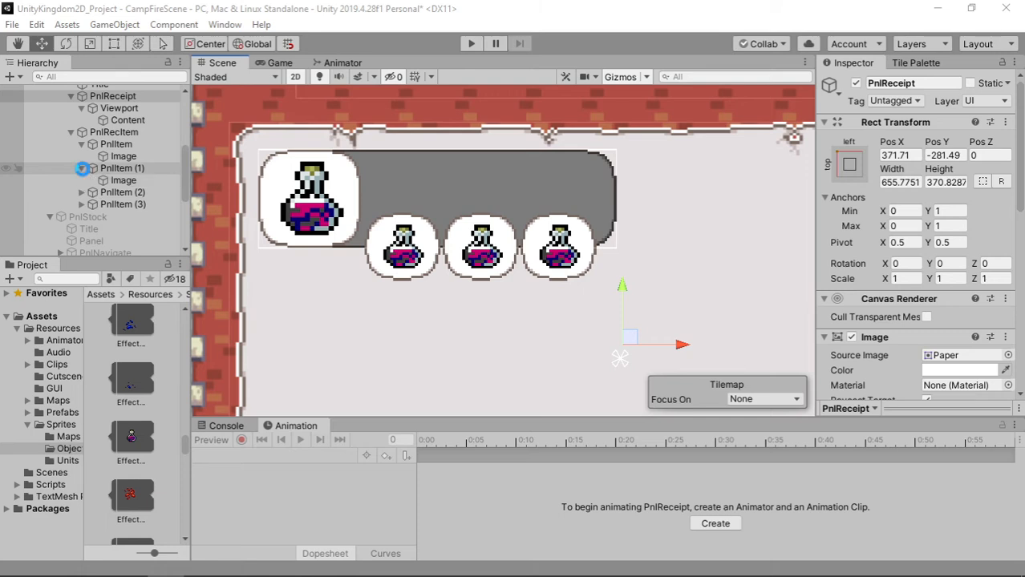
Add a TextMeshPro text as a child of PnlRecItem and name it Title
click(120, 133)
right_click(123, 137)
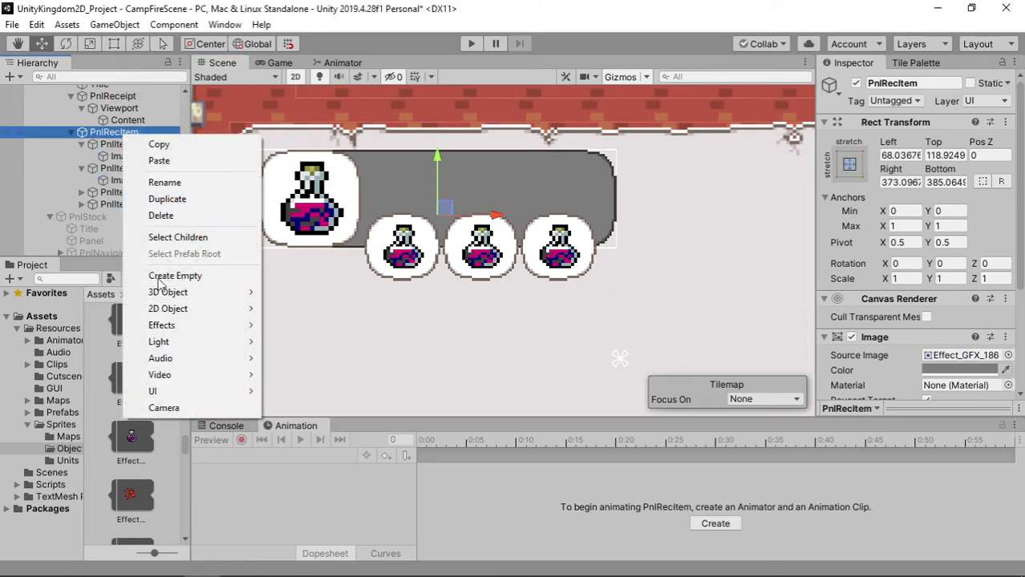
mouse_move(222, 391)
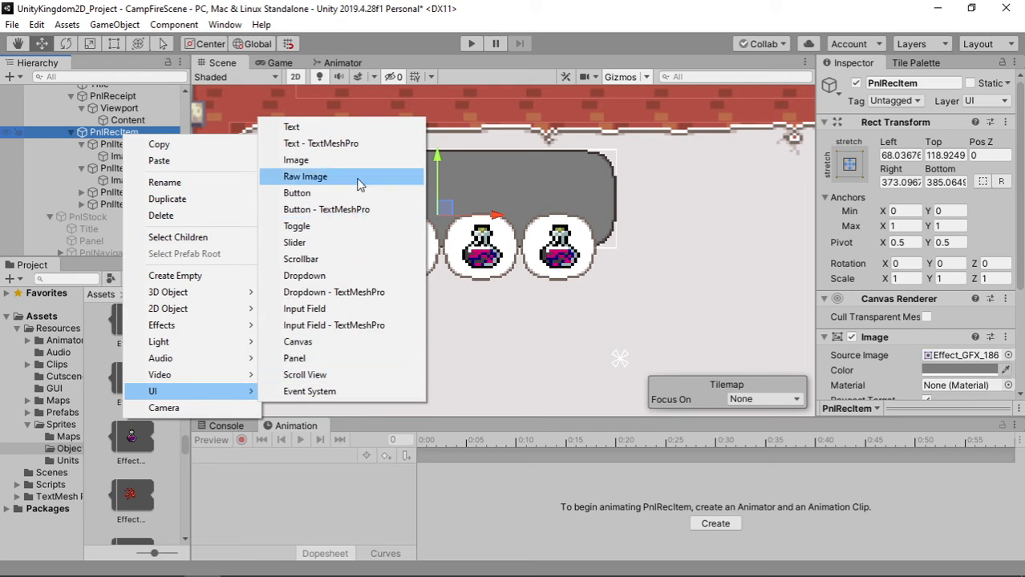
click(357, 144)
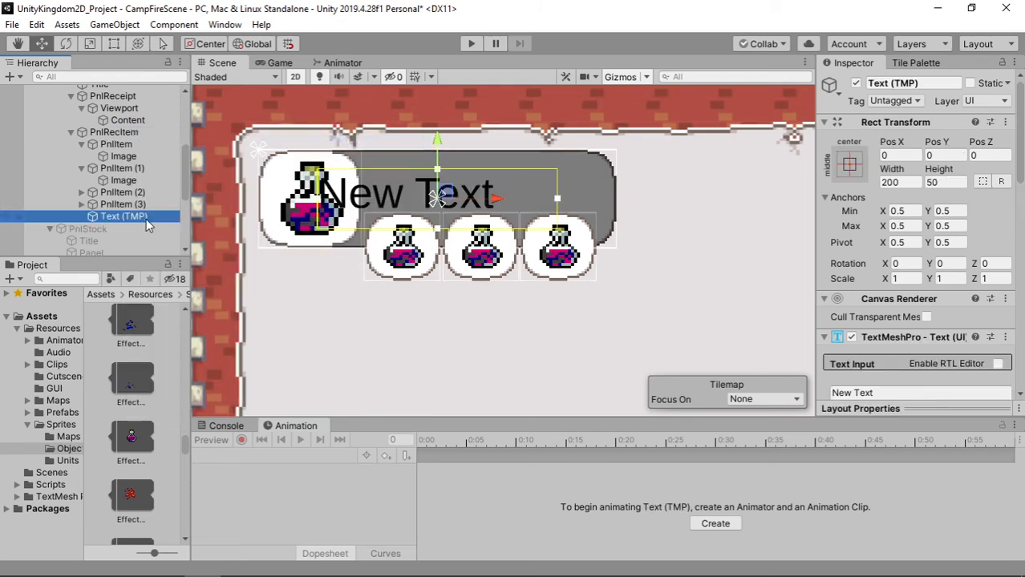
text(Tit)
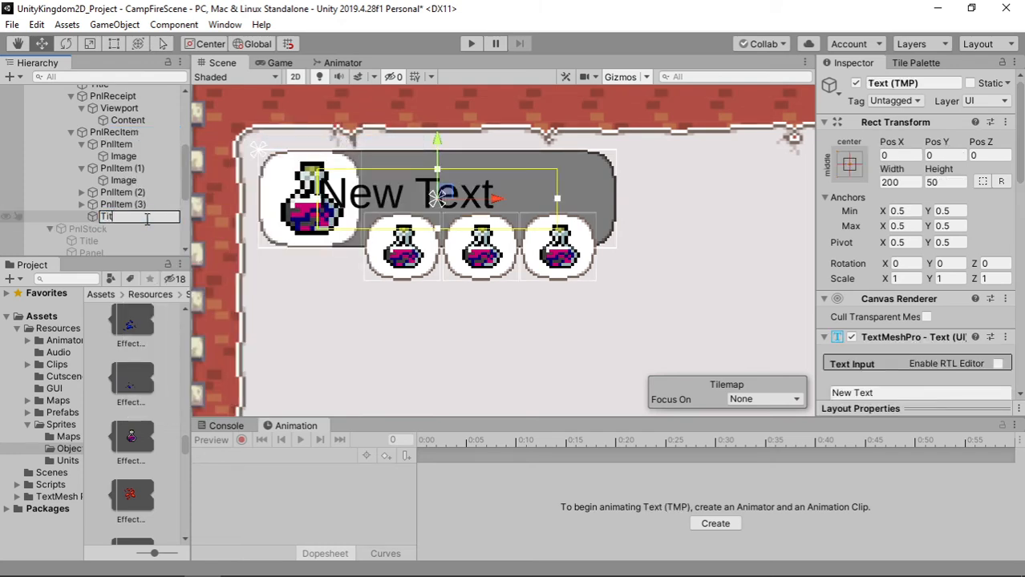
text(le)
key(Return)
Duplicate the Title object and name the copy Text
key(ctrl+d)
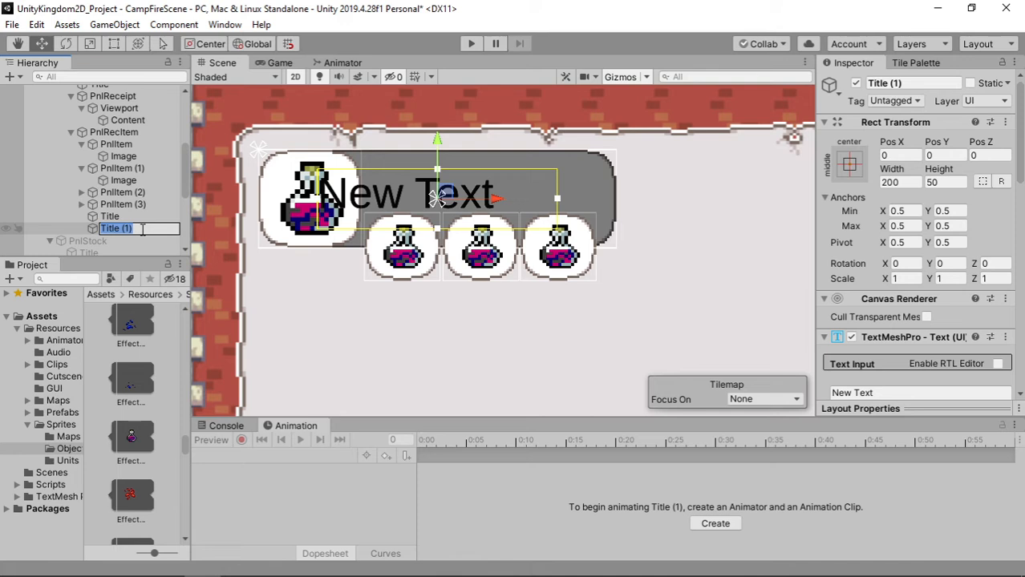
text(Text)
key(Return)
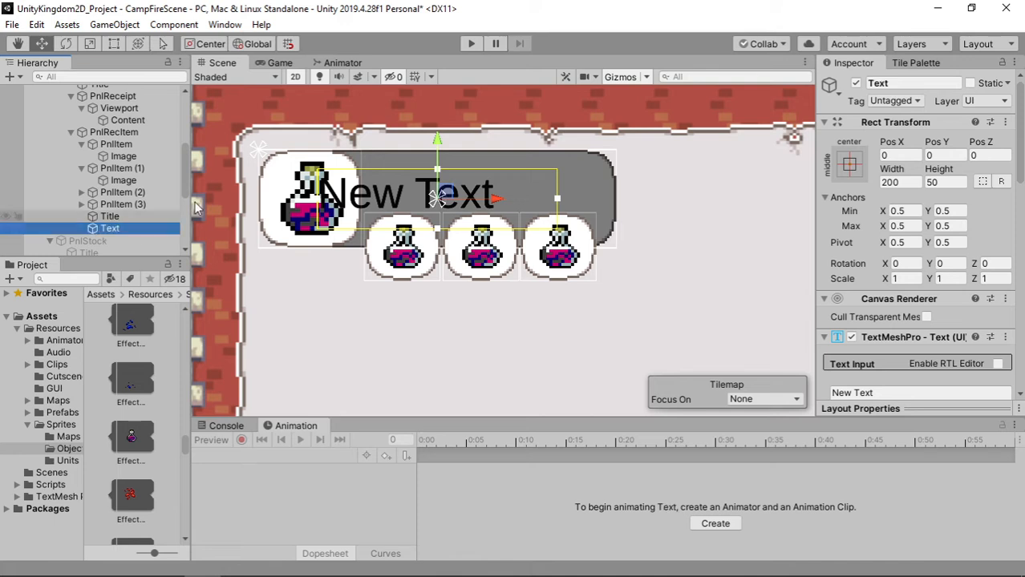
Set the Material Preset of both Title and Text to LiberationSans SDF 1 and their font size to 20
scroll(269, 231, up, 2)
scroll(268, 231, up, 1)
click(128, 217)
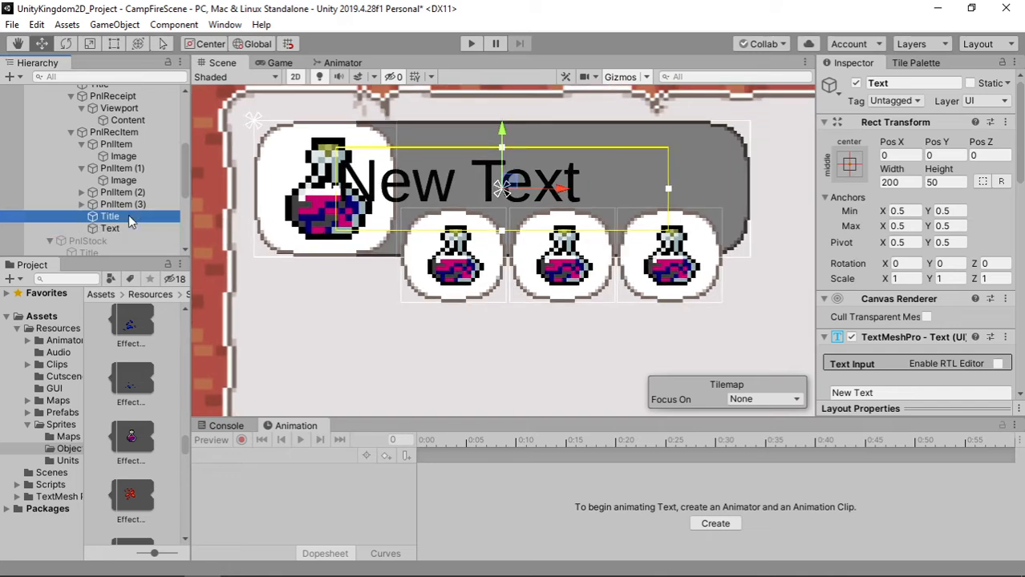
shift+click(125, 225)
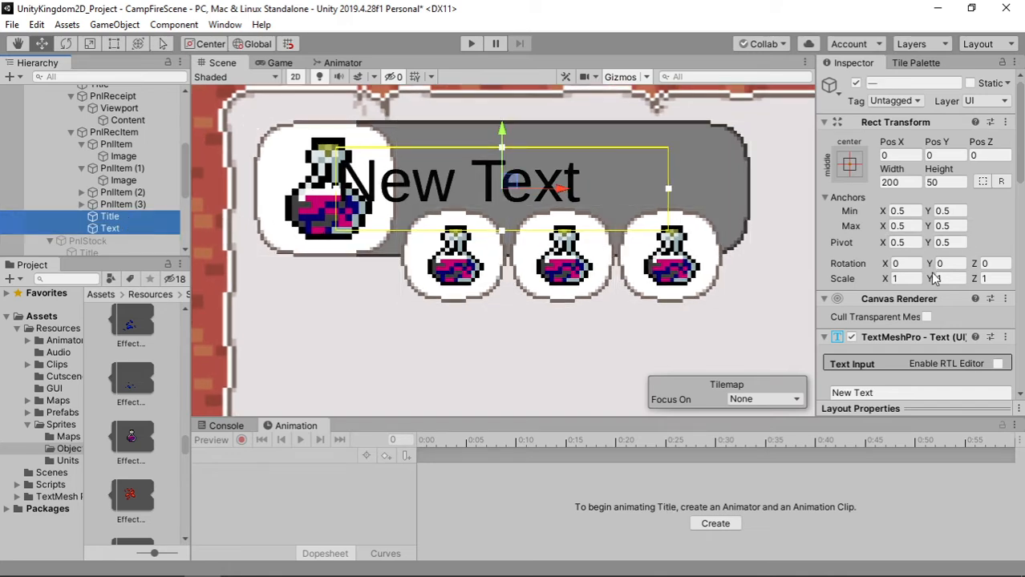
scroll(950, 325, down, 4)
click(968, 223)
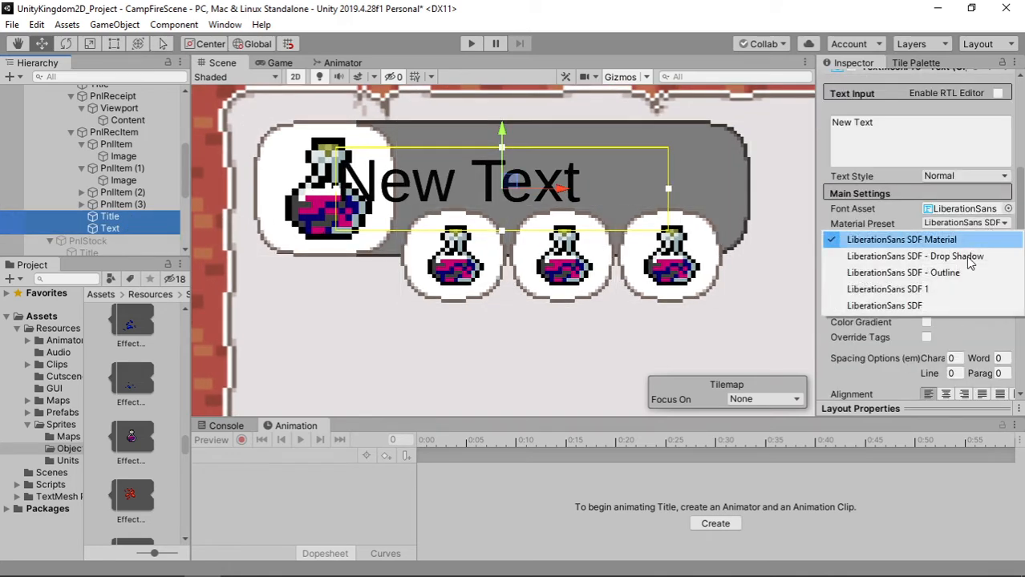
click(950, 287)
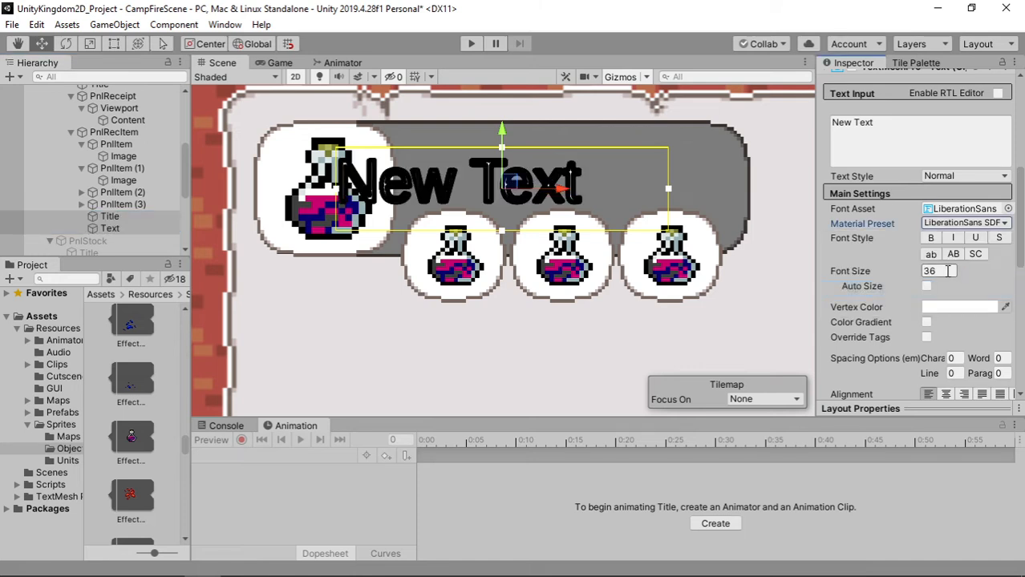
click(948, 271)
text(20)
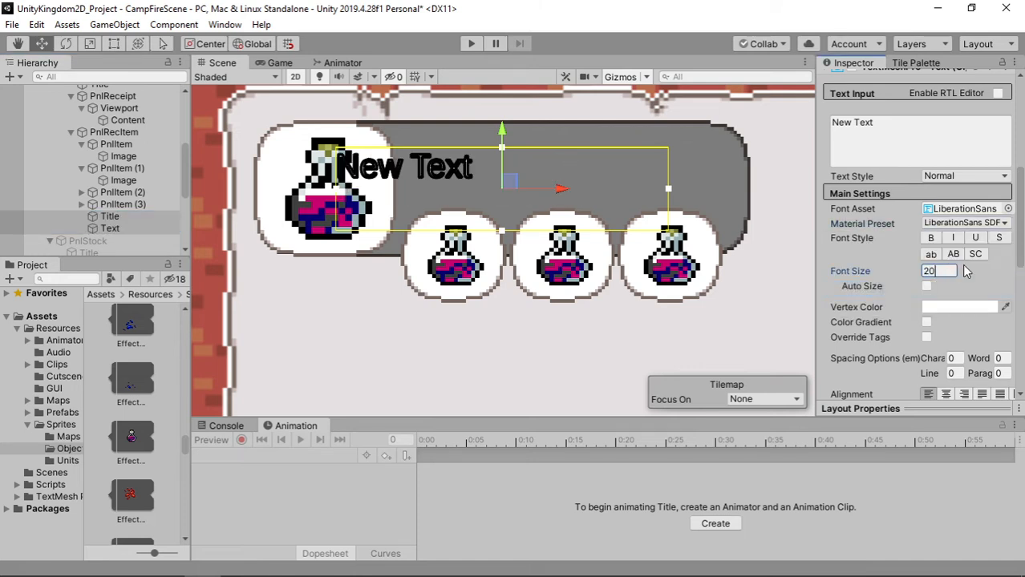
Set the vertex color of Title and Text to black (000000) and align both vertically to the middle
click(963, 307)
click(892, 287)
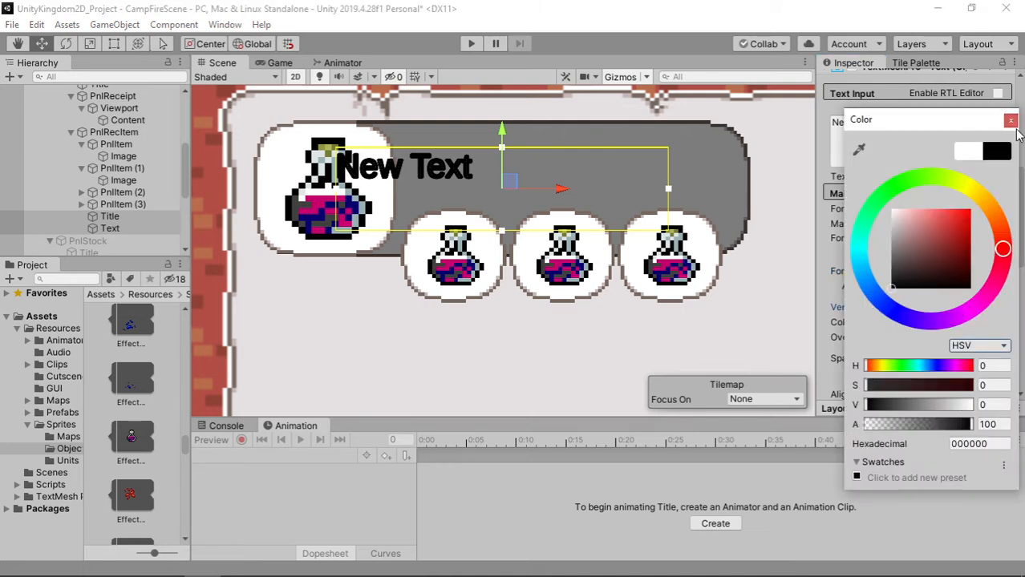
click(1011, 120)
scroll(962, 289, down, 3)
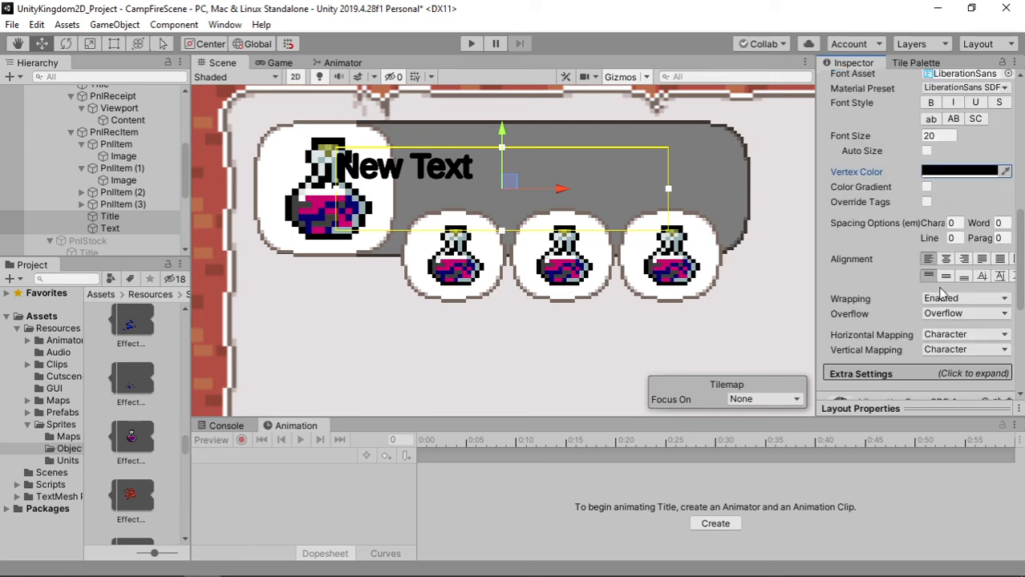
click(946, 277)
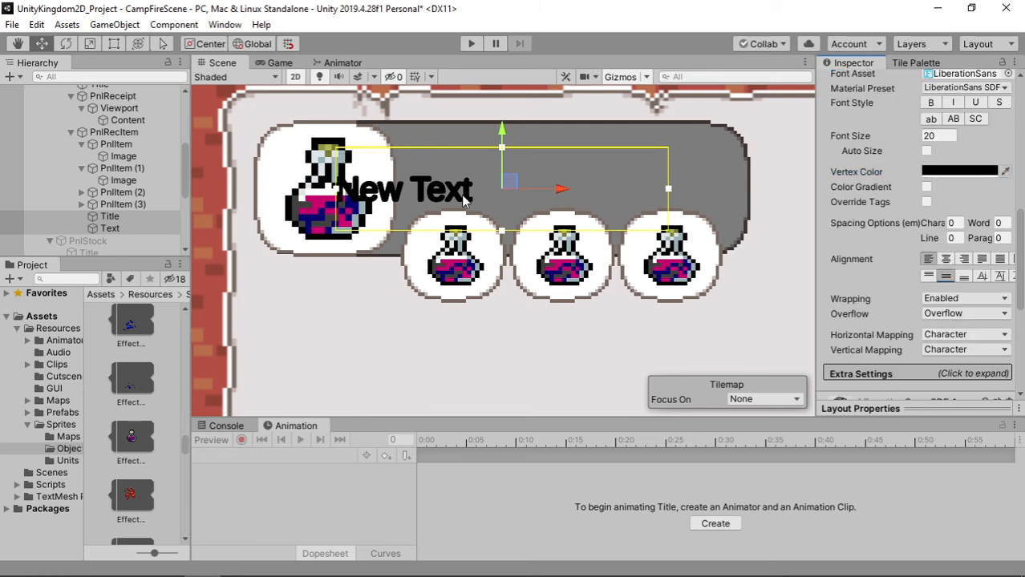
Reduce both text boxes to one line in height and move Title to the upper gray area beside the large potion slot
key(t)
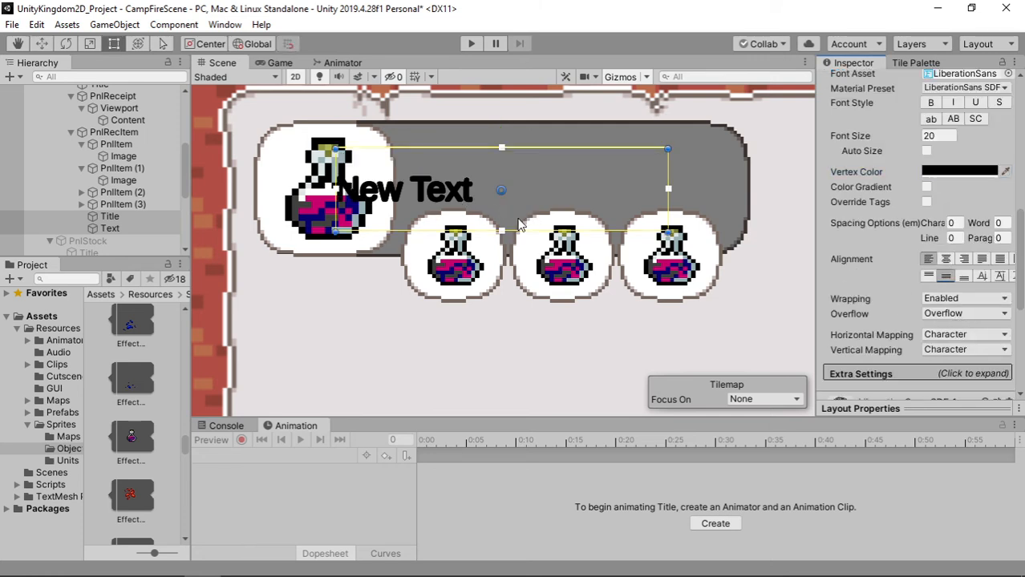
drag(525, 230, 612, 146)
click(133, 215)
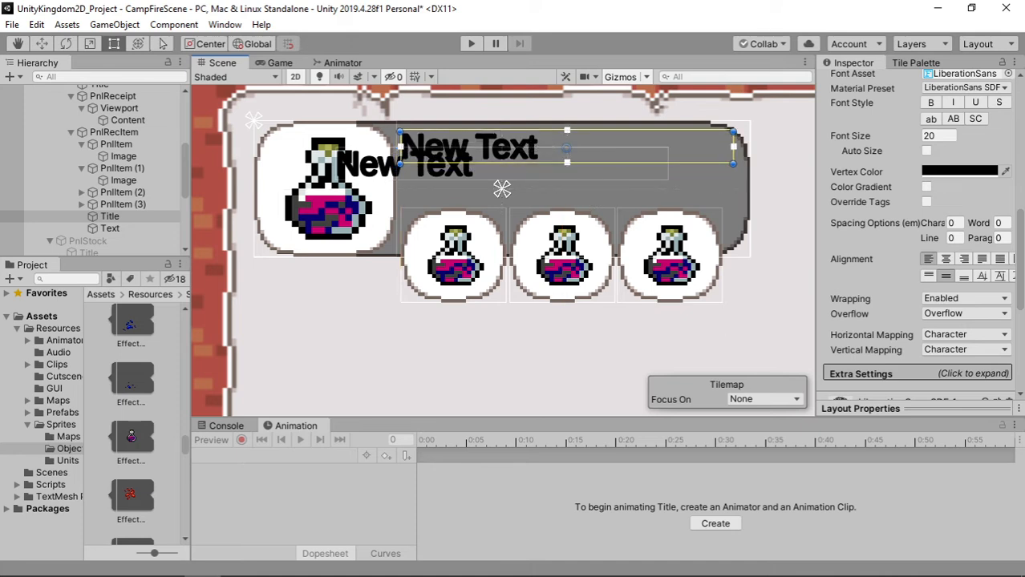
Change the Title's text content to "Elixir"
scroll(917, 206, up, 4)
click(915, 133)
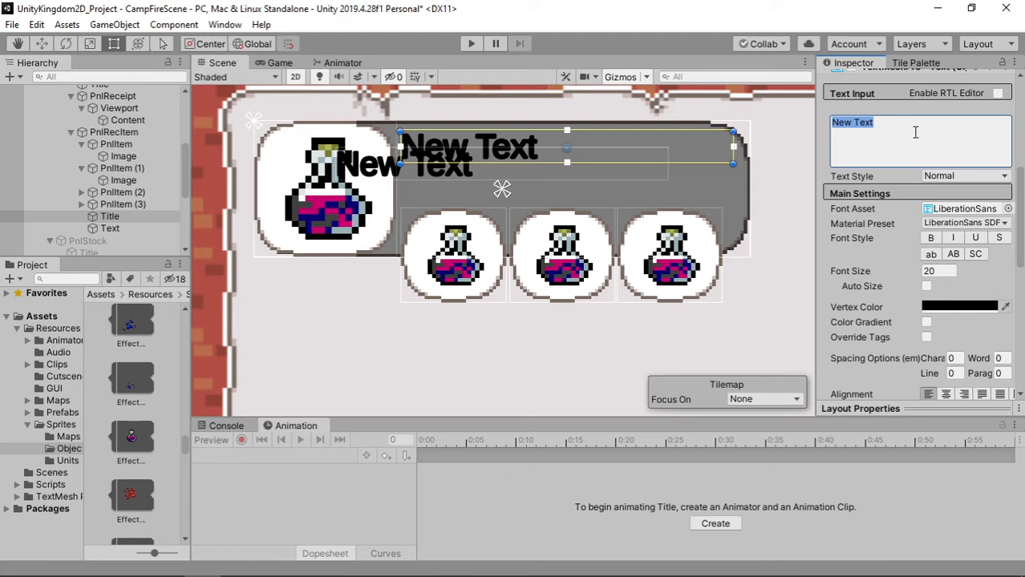
text(Elixir)
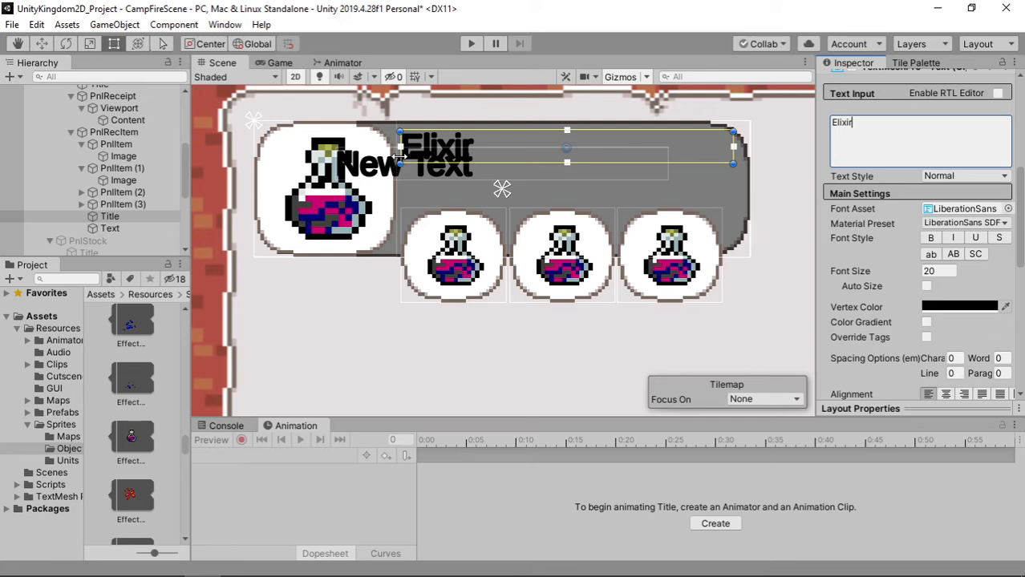
Inset Title's left edge slightly, and place Text directly below it, narrowed to end at the third small slot's right edge
drag(400, 158, 481, 197)
click(112, 228)
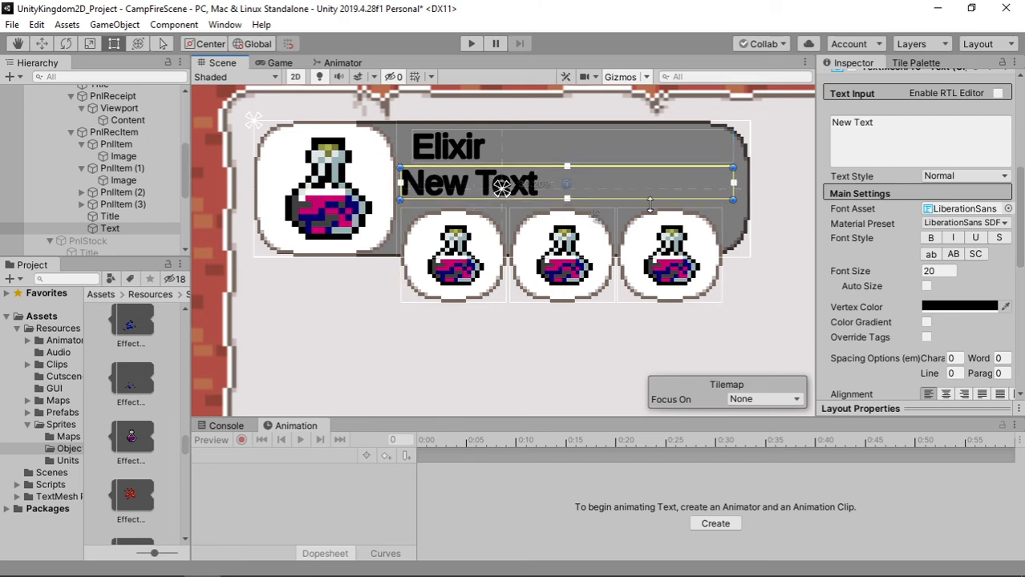
drag(727, 193, 722, 192)
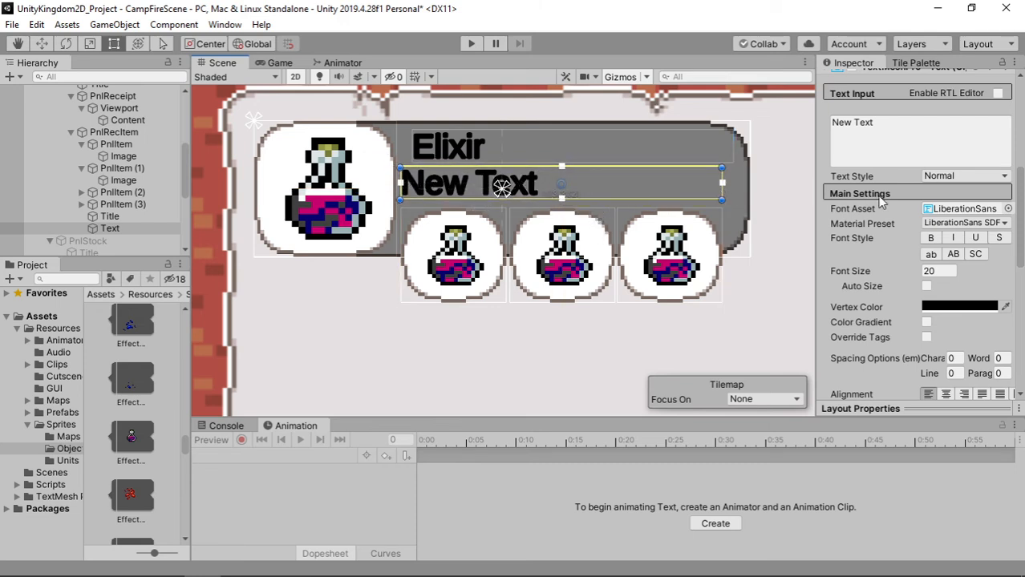
Set the description Text's font style to italic and change its content to "Receipt"
click(951, 238)
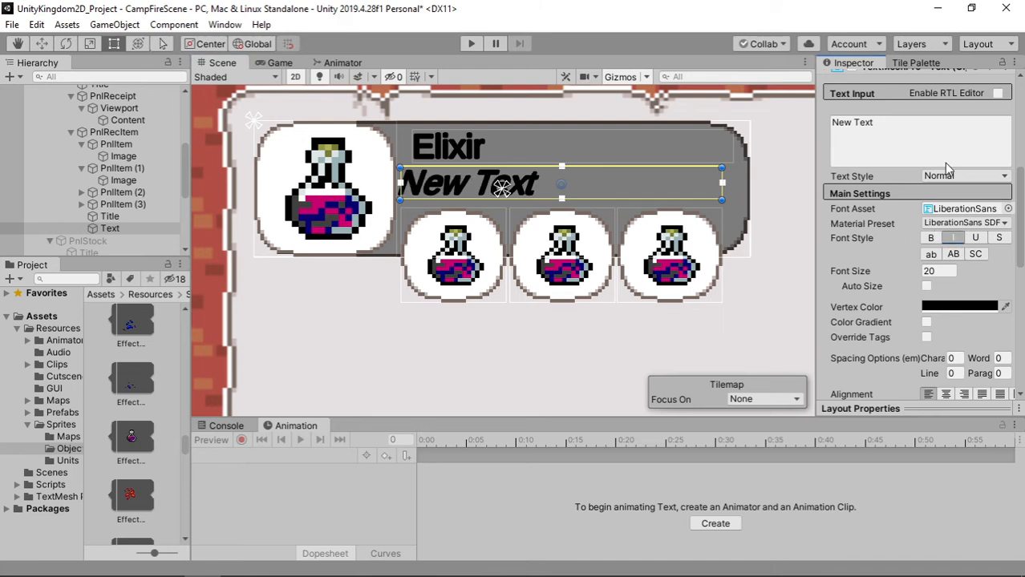
click(906, 132)
text(R)
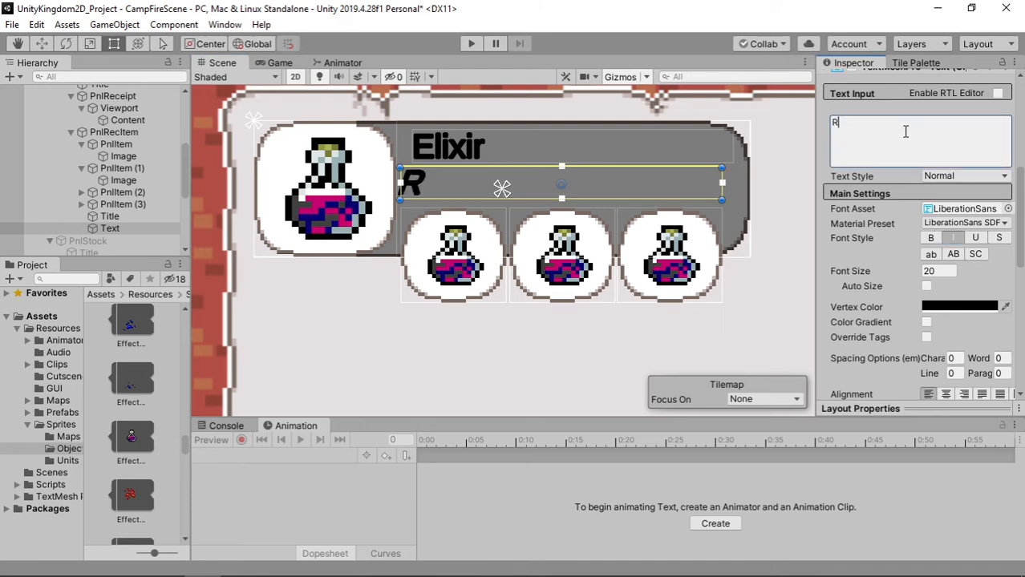
text(ece)
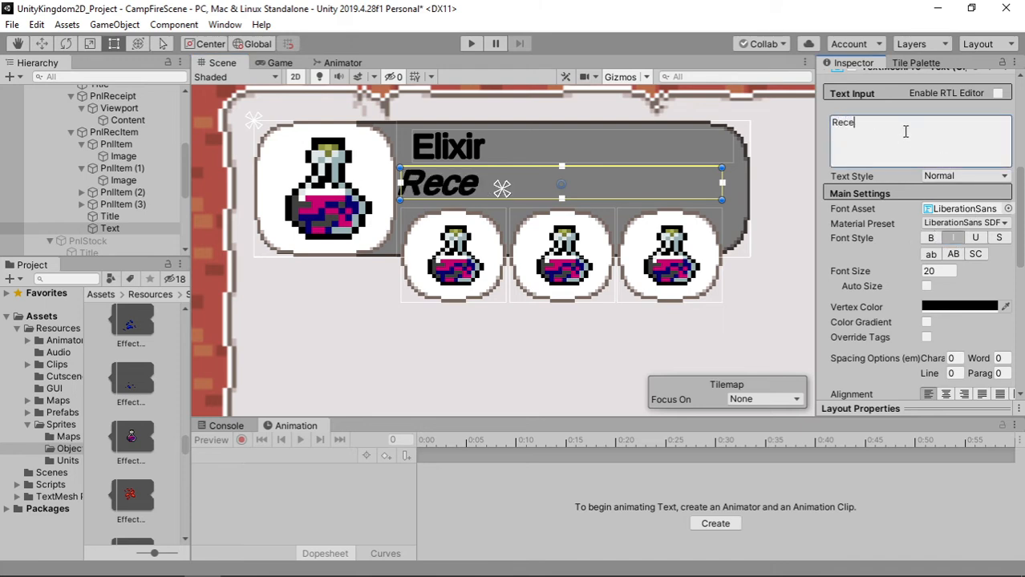
text(ipt)
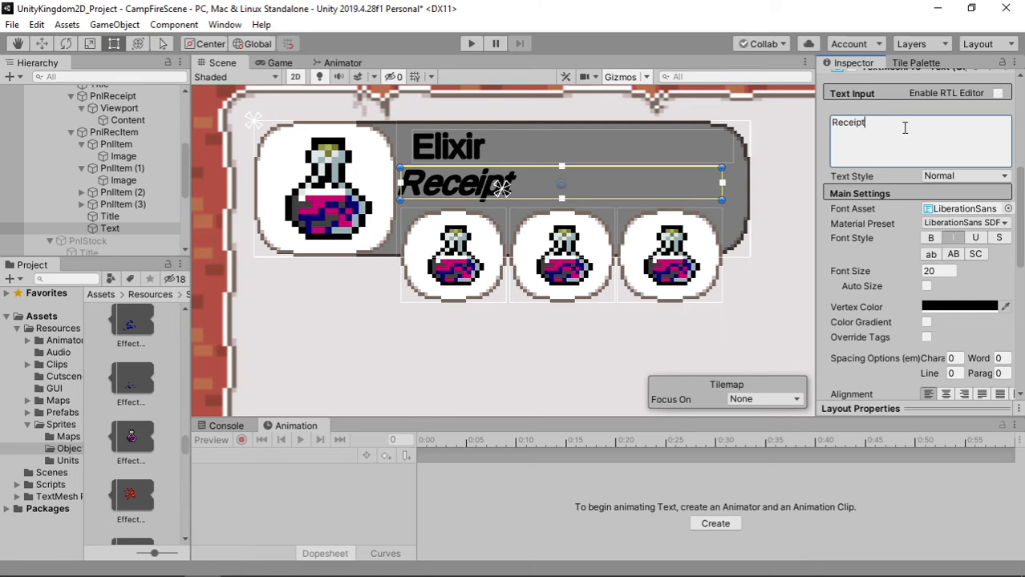
Center the "Receipt" text horizontally and set its font size to 16
click(945, 394)
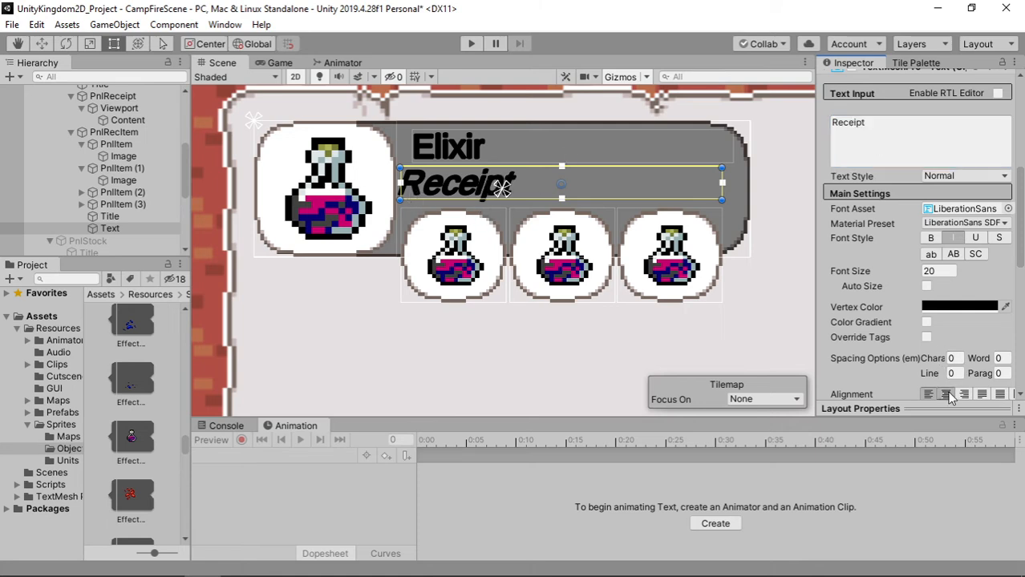
click(940, 272)
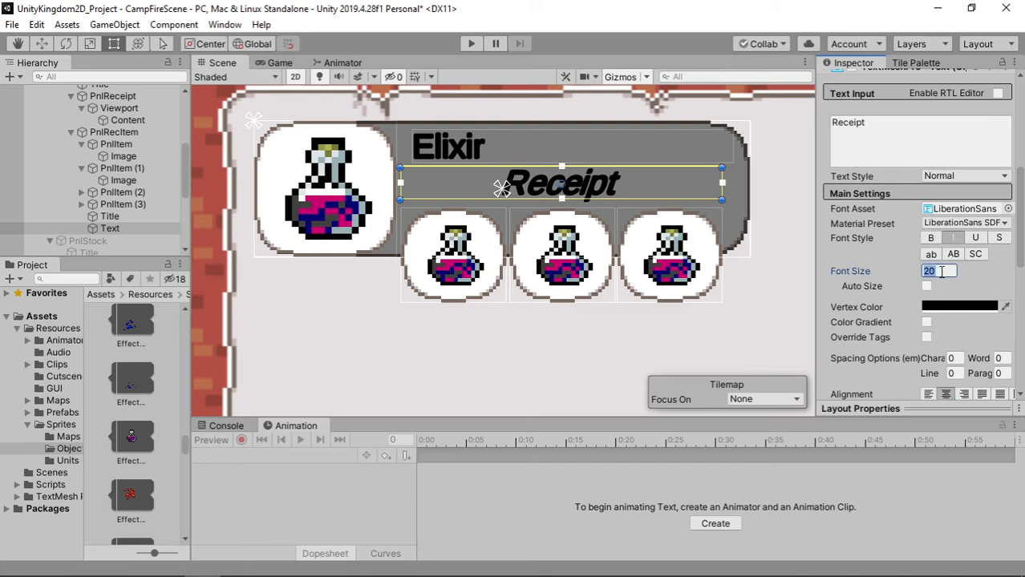
text(16)
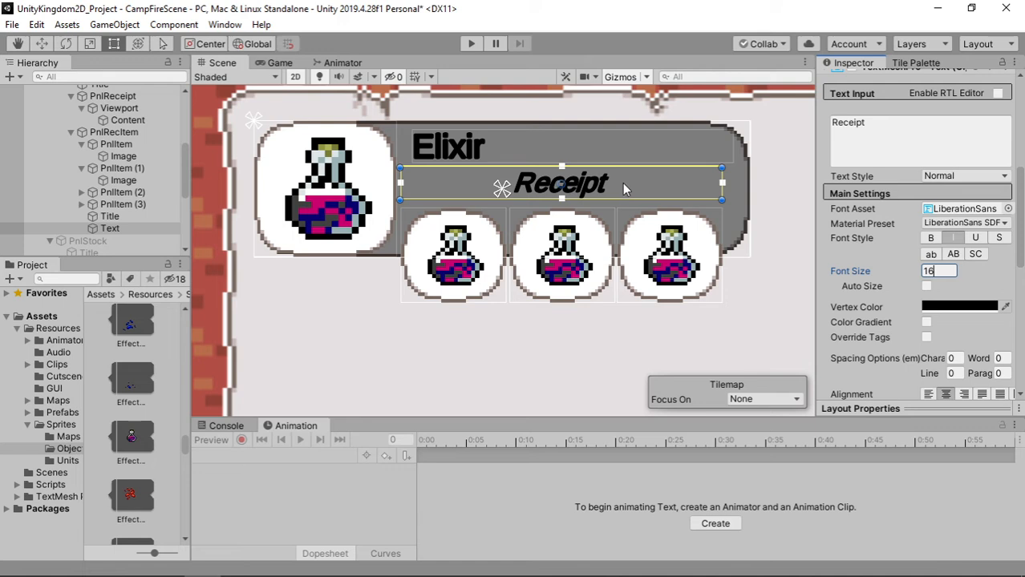
Move PnlItem (1), PnlItem (2) and PnlItem (3) together slightly upward, closer beneath the "Receipt" text
click(124, 205)
click(82, 169)
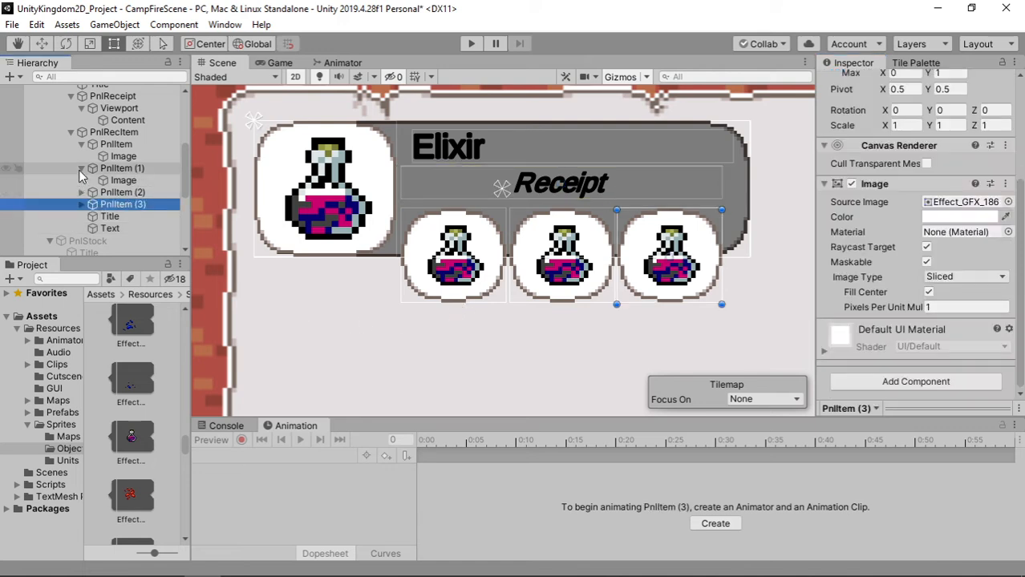
shift+click(121, 169)
key(w)
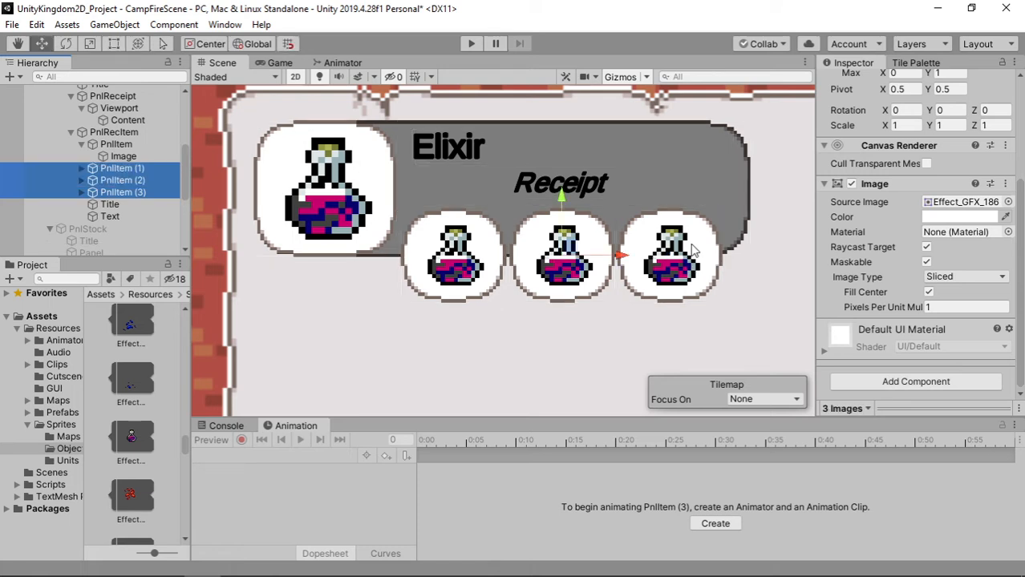
drag(562, 220, 561, 211)
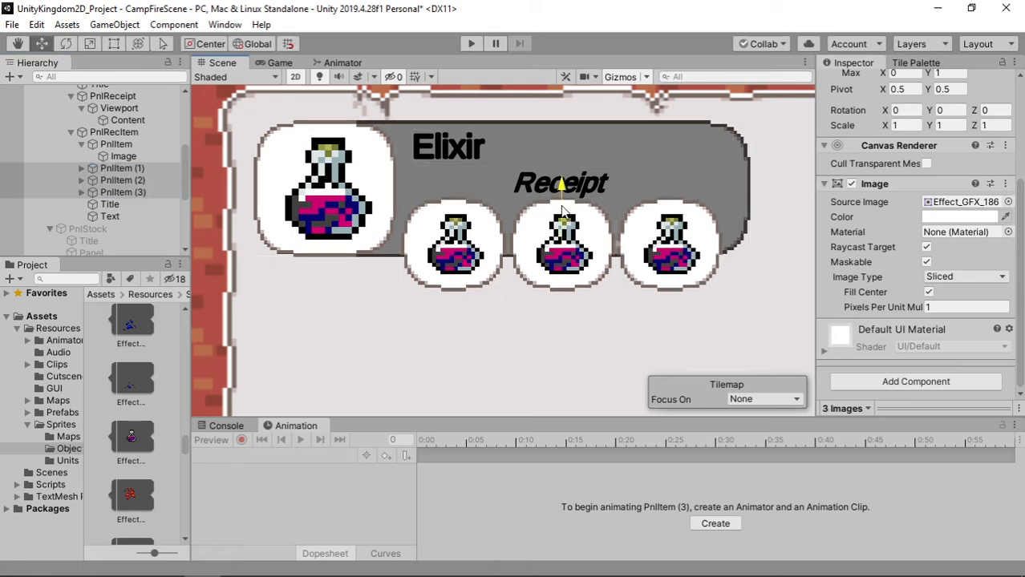
Reduce PnlRecItem's height by raising its lower edge to cross the upper part of the three small slots
click(726, 174)
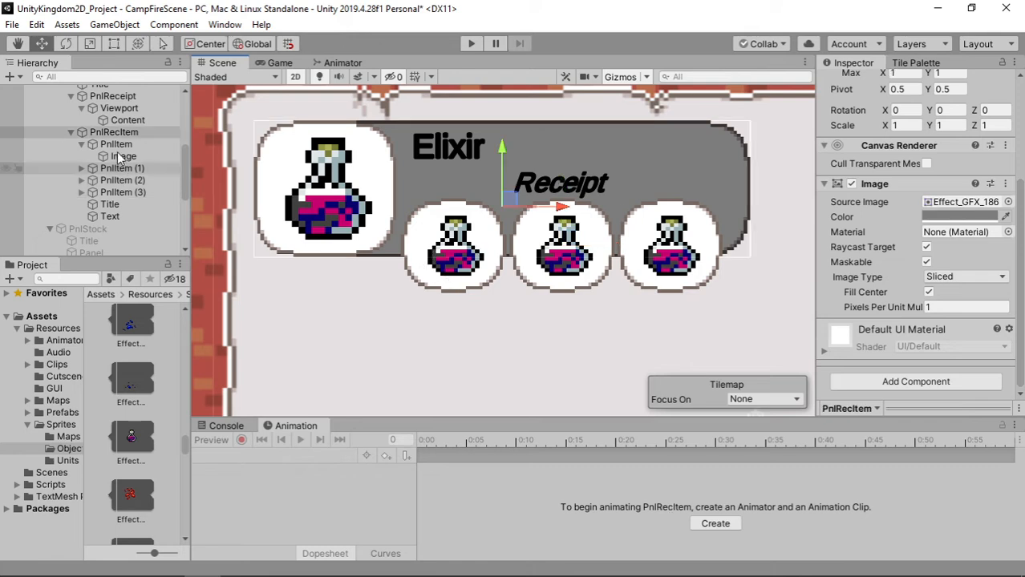
key(t)
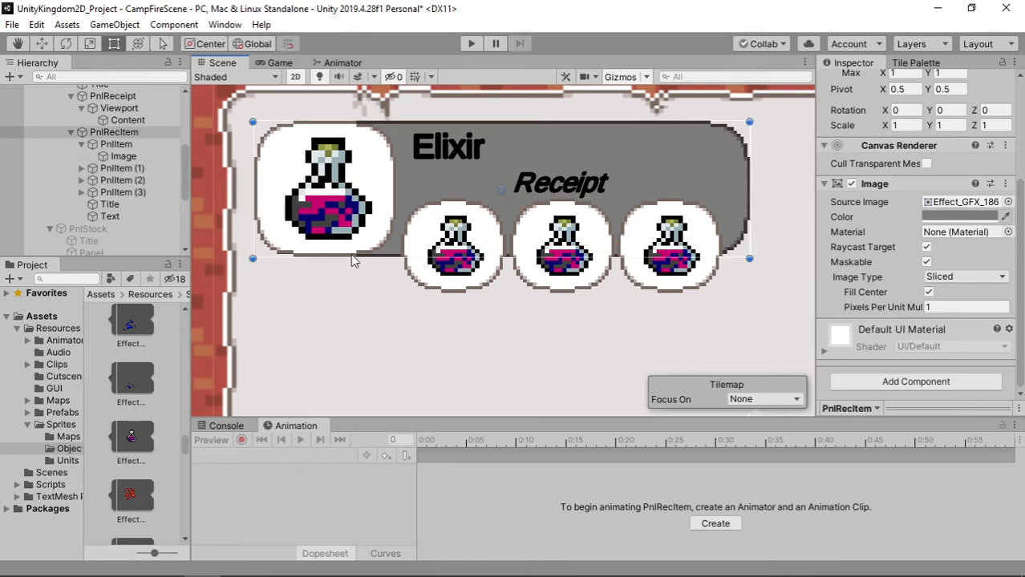
drag(367, 257, 380, 231)
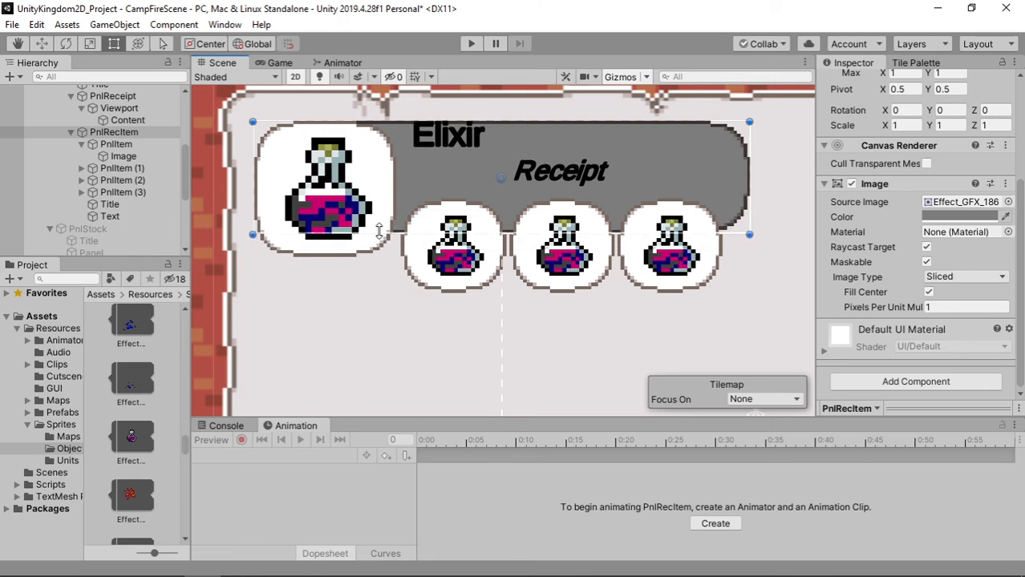
Move Title and Text together slightly down so the title sits inside the gray panel
click(142, 206)
shift+click(141, 215)
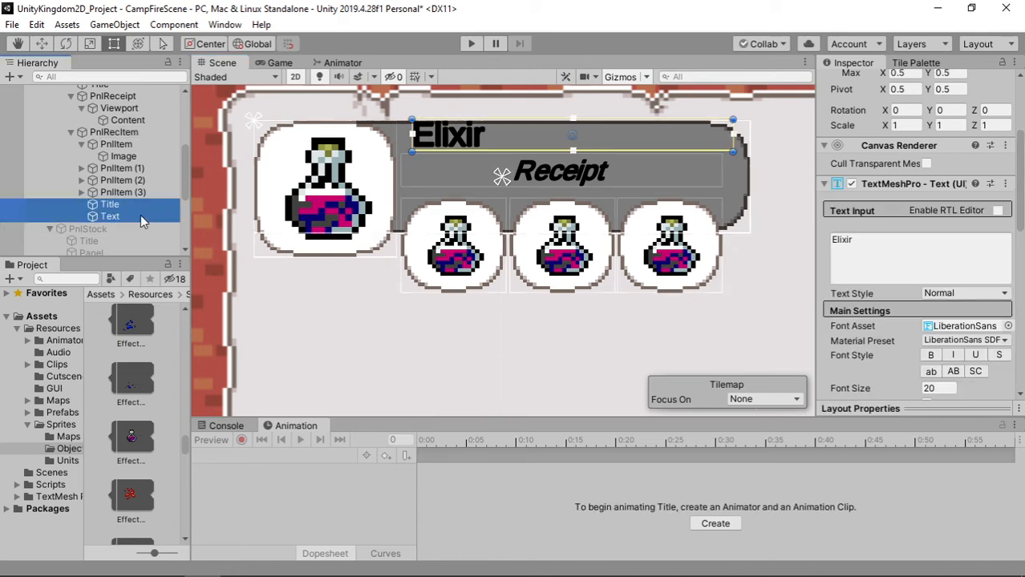
key(w)
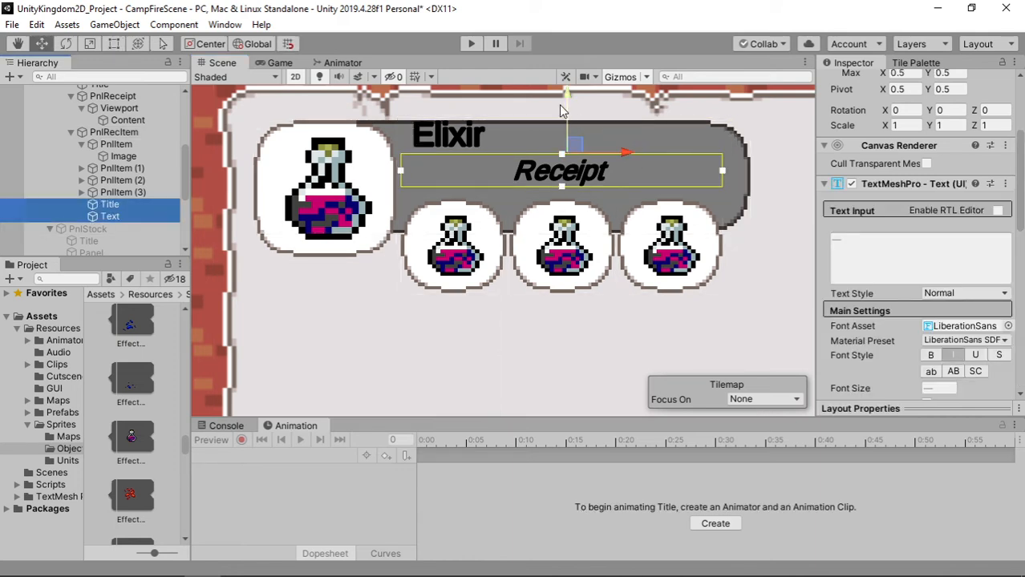
drag(563, 111, 569, 119)
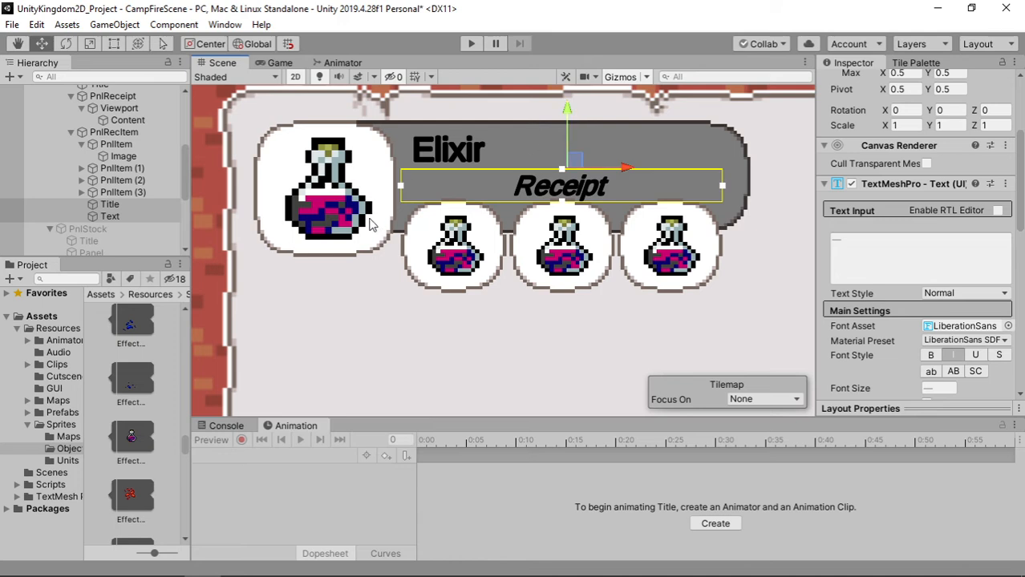
Shrink the large PnlItem slot and its potion image to fit the gray panel's height
click(349, 255)
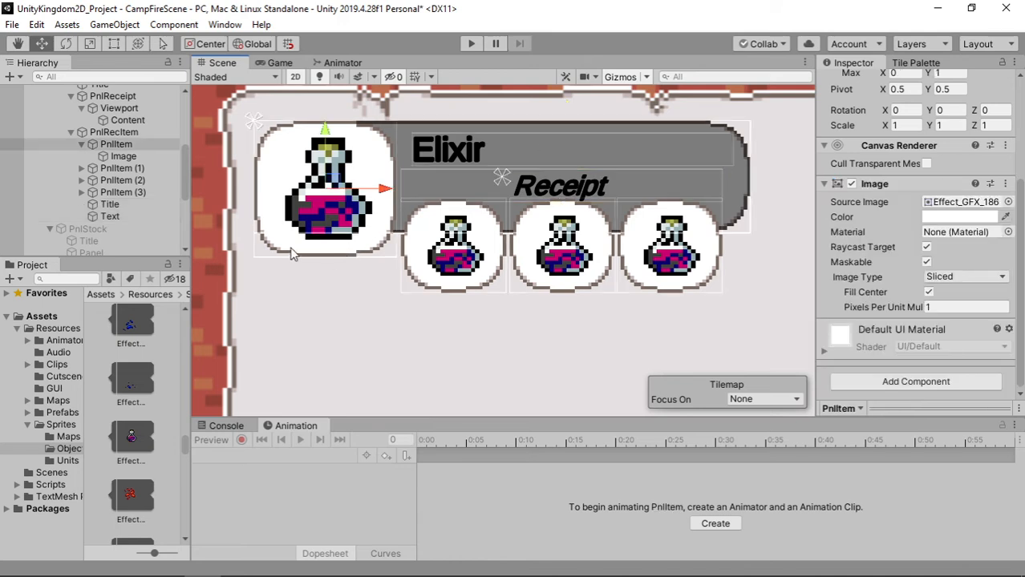
click(293, 265)
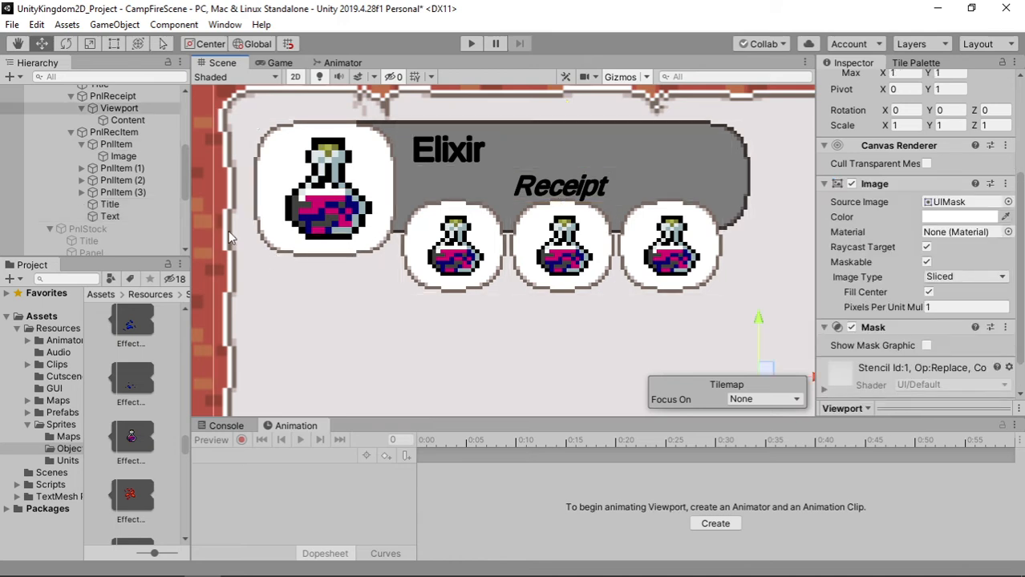
click(116, 144)
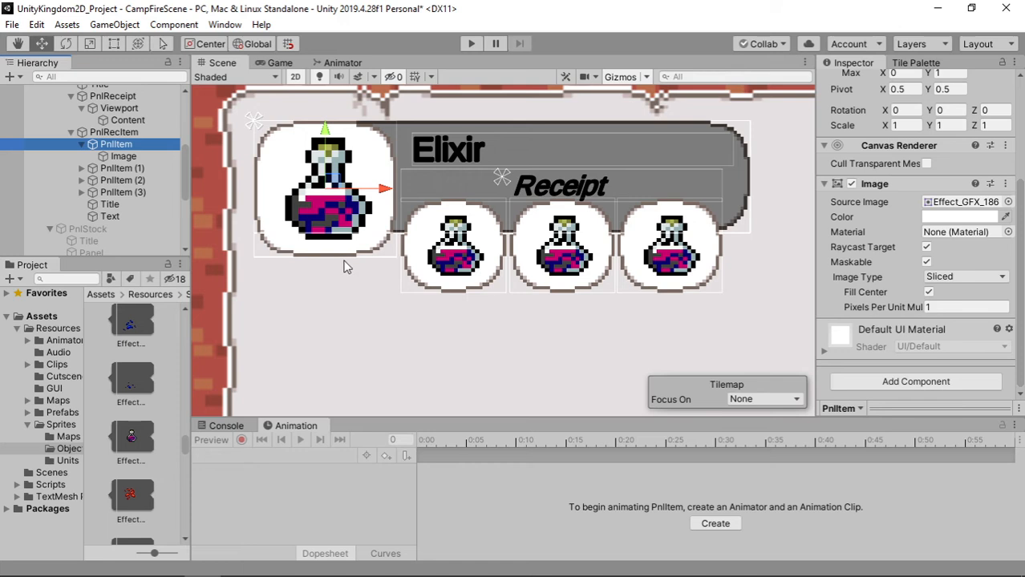
key(t)
drag(346, 254, 339, 207)
click(124, 157)
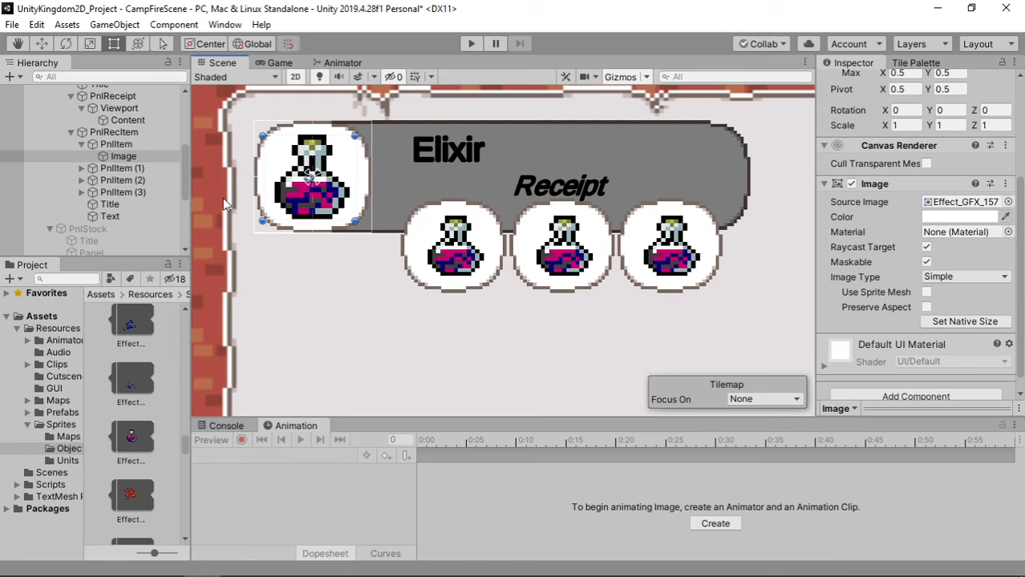
Move the three small slots, Title and Text together toward the large potion slot to close the gap
click(139, 169)
shift+click(128, 218)
key(w)
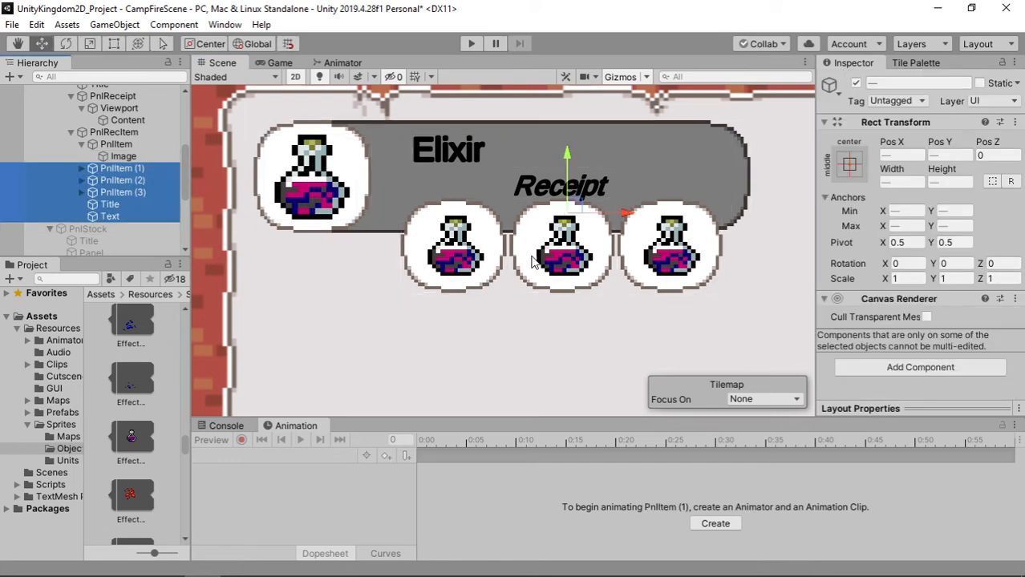
drag(629, 223, 593, 223)
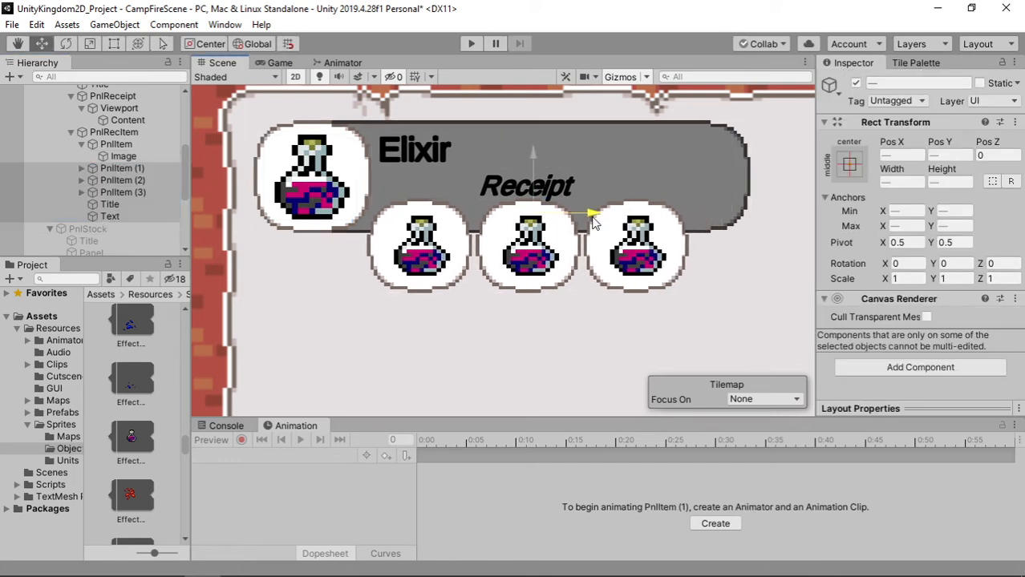
Narrow PnlRecItem by pulling its right edge in to just past the third small slot
click(138, 144)
click(114, 132)
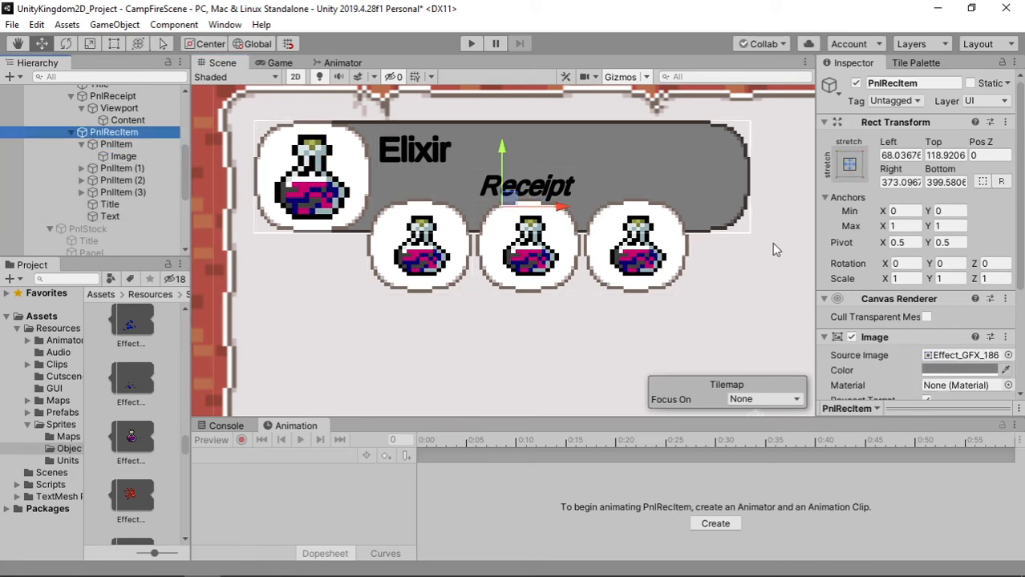
key(t)
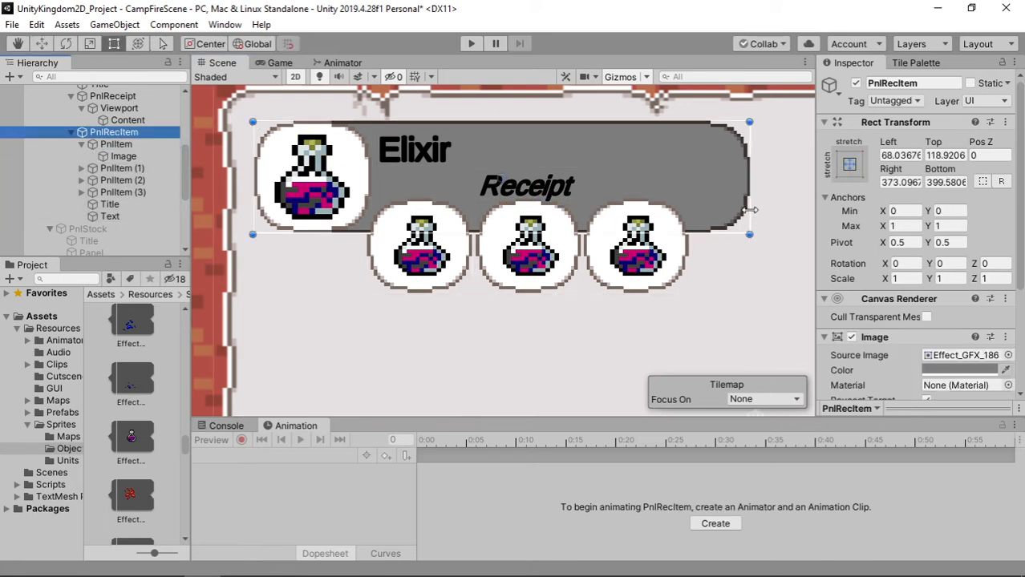
drag(751, 210, 716, 210)
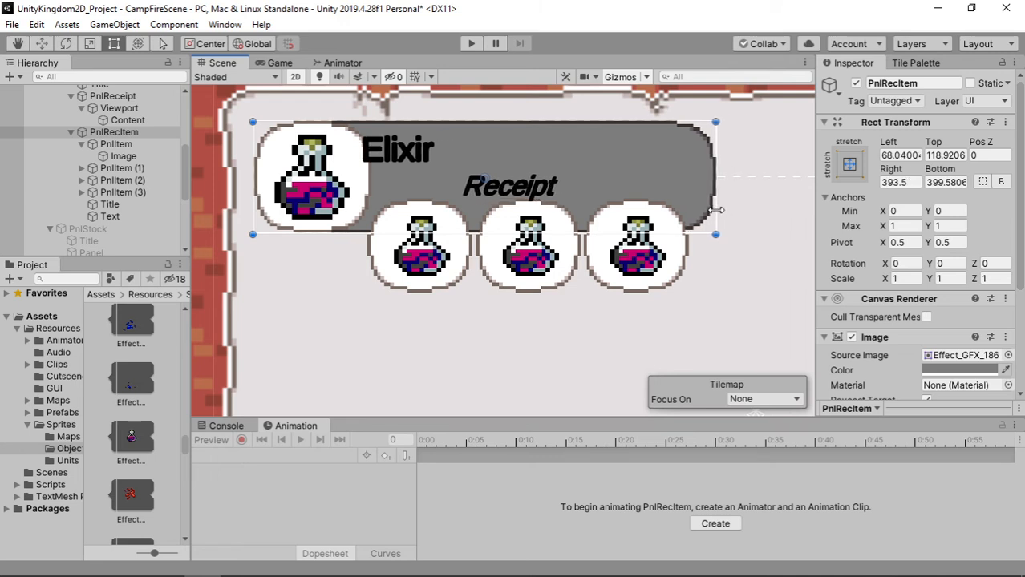
Shift Title and Text right to clear the large potion slot, and anchor both to the top left of their parent
click(110, 205)
shift+click(112, 216)
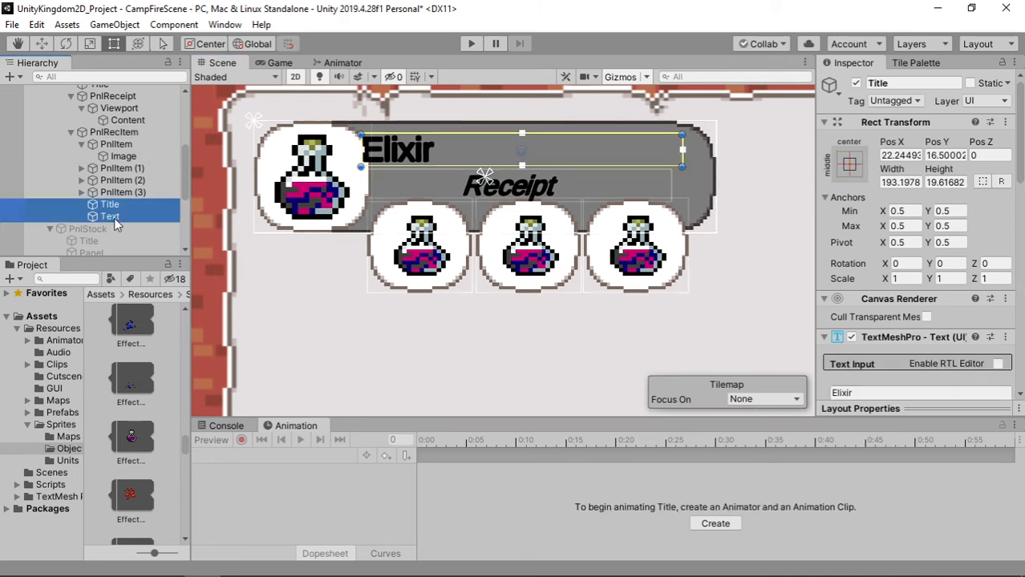
key(w)
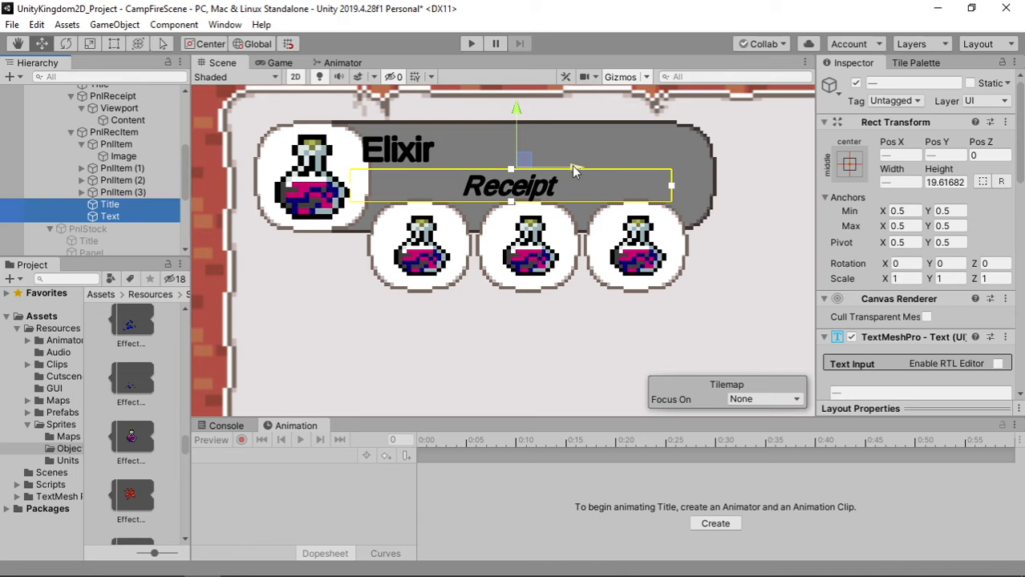
drag(573, 171, 599, 170)
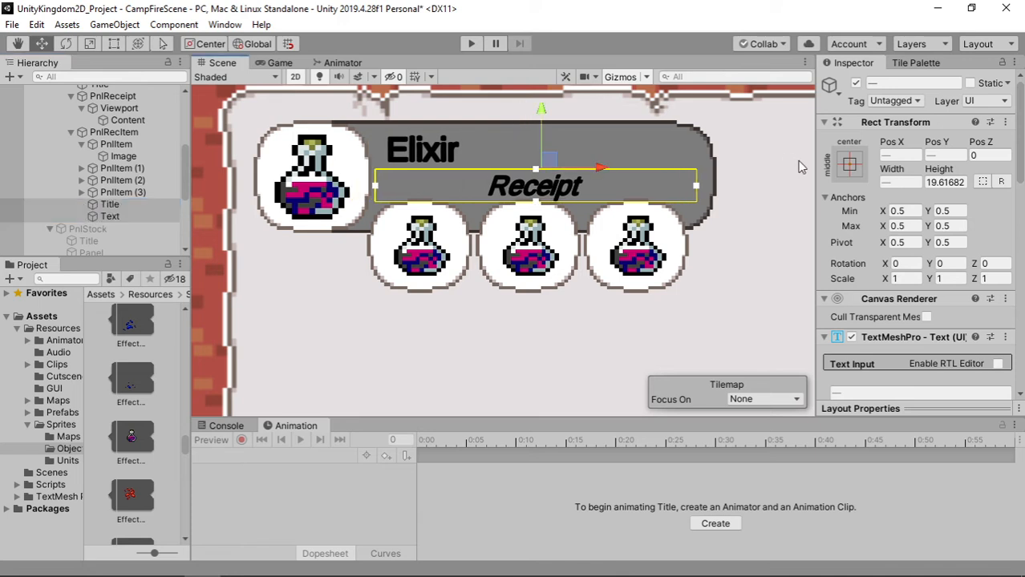
click(847, 170)
click(899, 282)
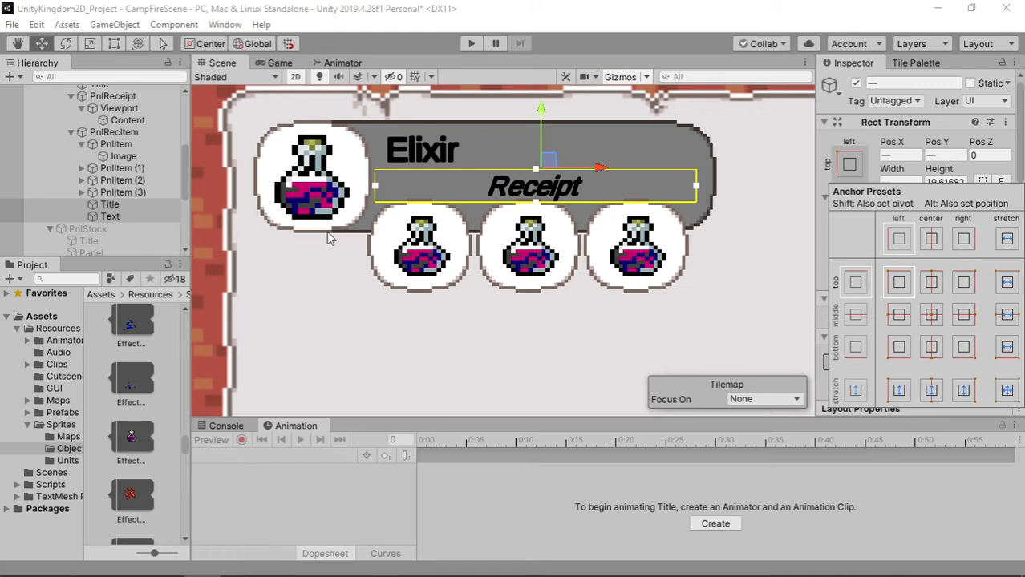
click(332, 207)
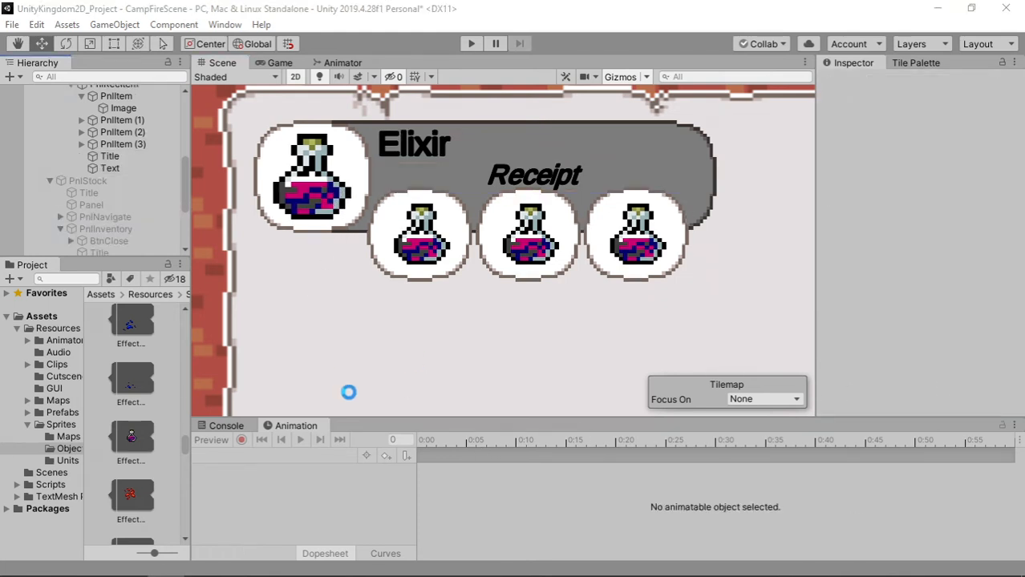
Duplicate the "Receipt" Text object and change the copy's content to "x1"
click(122, 167)
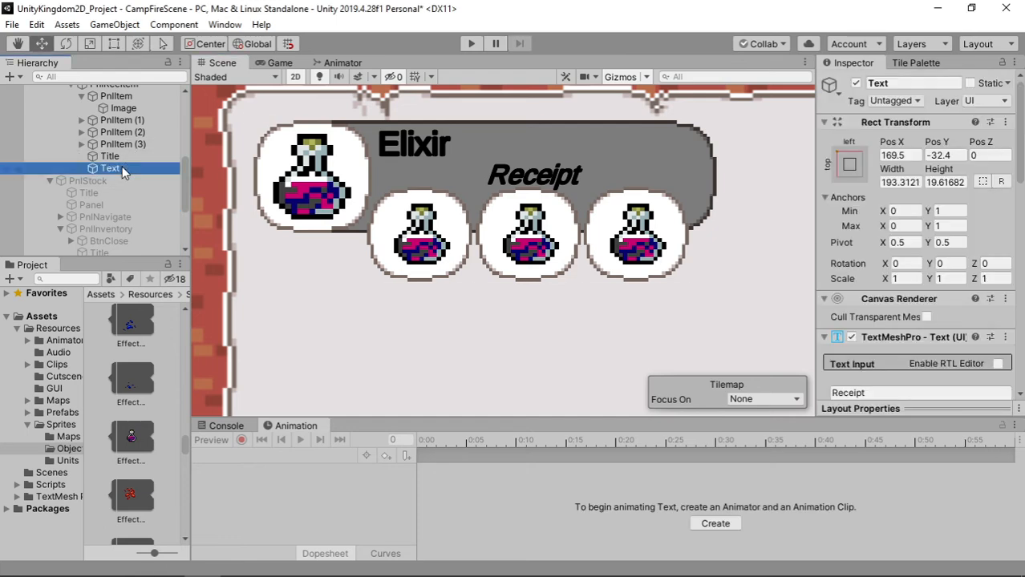
key(ctrl+d)
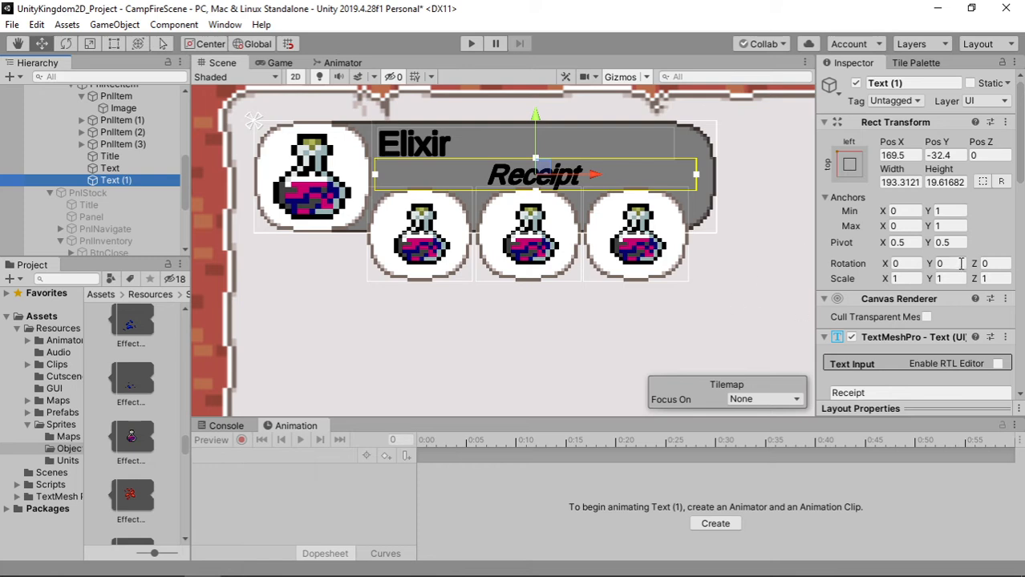
scroll(893, 265, down, 3)
click(893, 265)
text(x1)
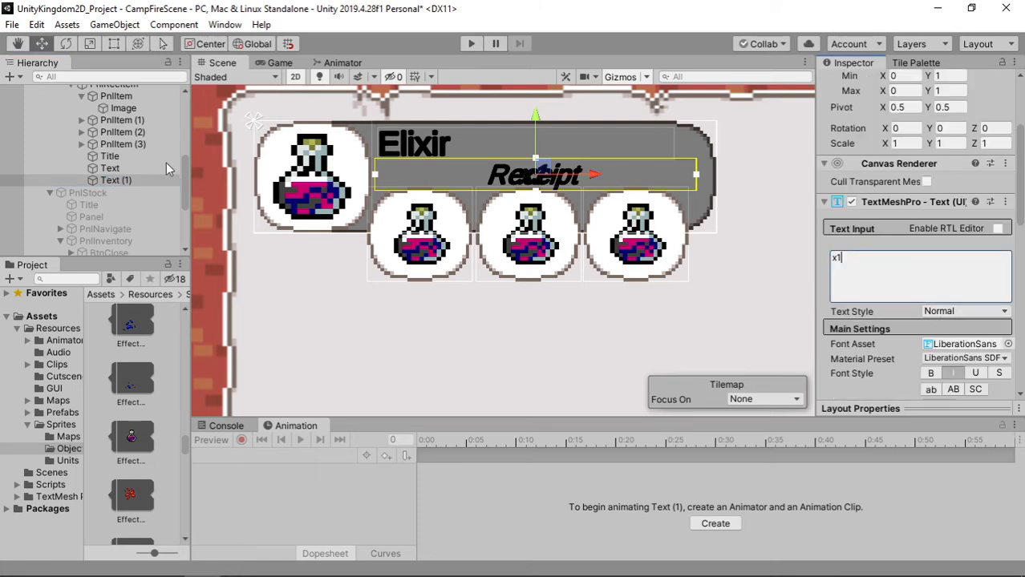
Duplicate the "x1" text twice to get one quantity label per small slot
click(134, 185)
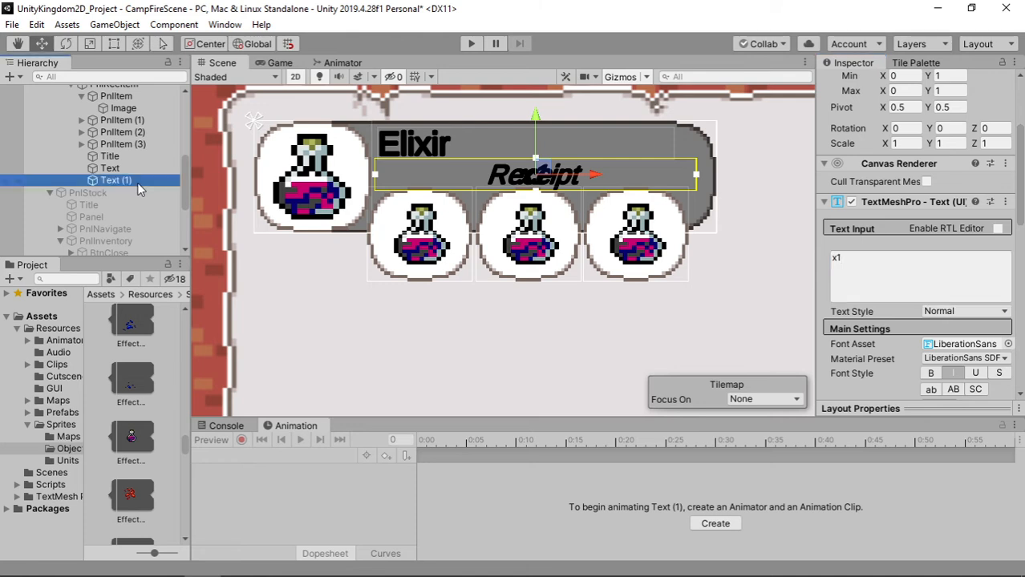
key(ctrl+d)
key(ctrl+d)
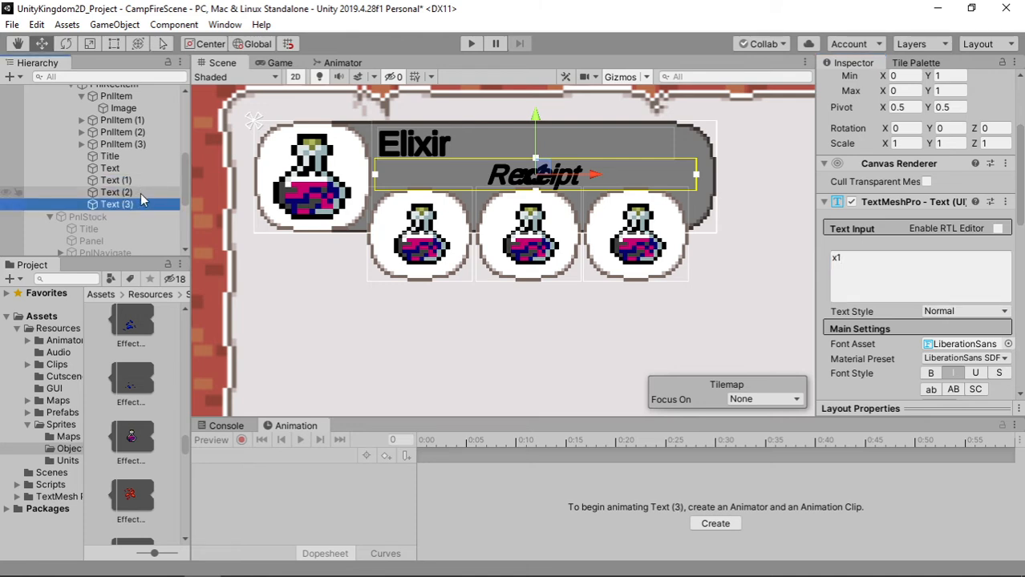
Remove italics from the three "x1" labels and nest them under PnlItem (1), PnlItem (2) and PnlItem (3) respectively
shift+click(149, 181)
click(954, 373)
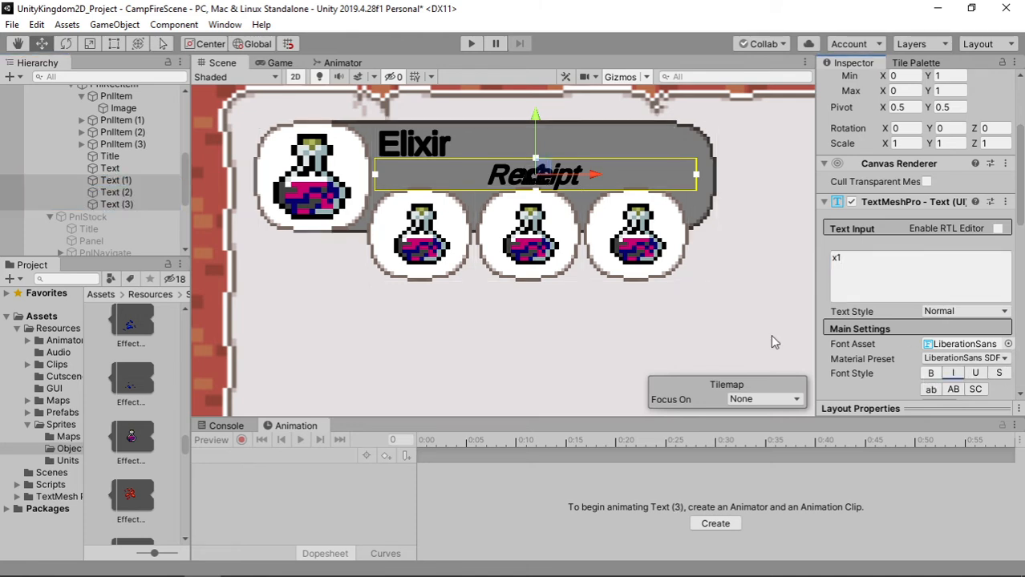
click(115, 186)
click(115, 183)
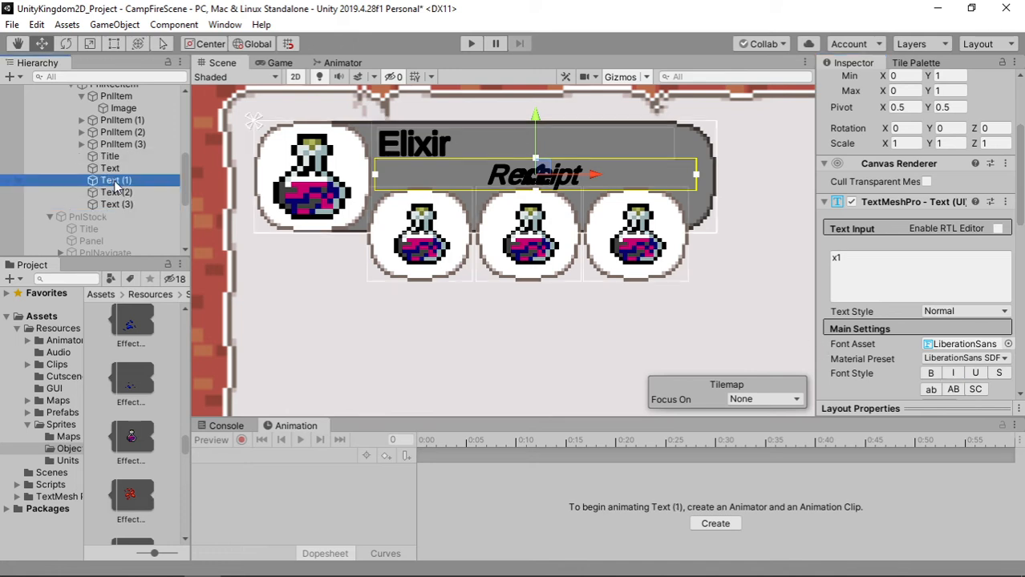
drag(114, 183, 138, 128)
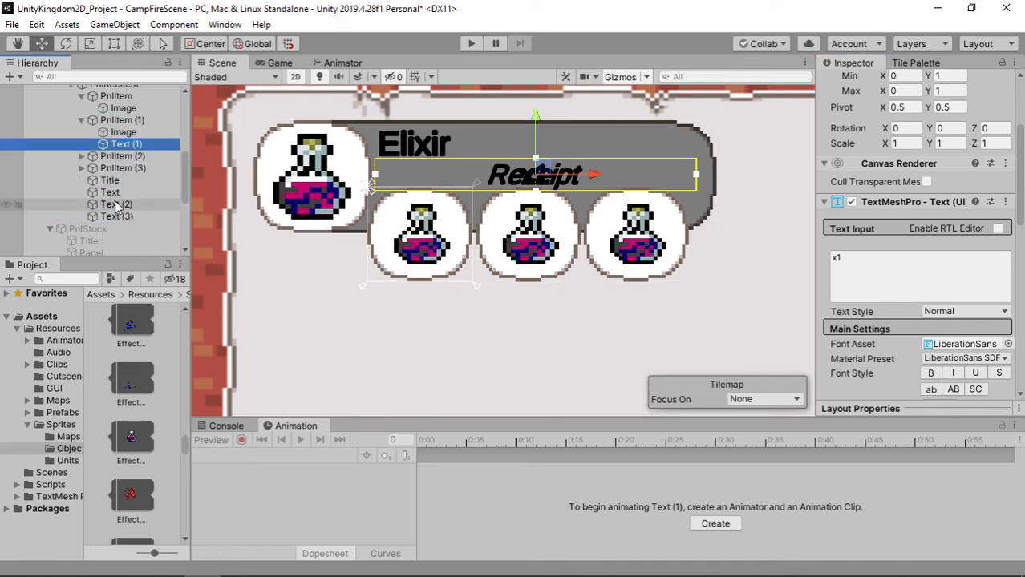
drag(116, 203, 134, 163)
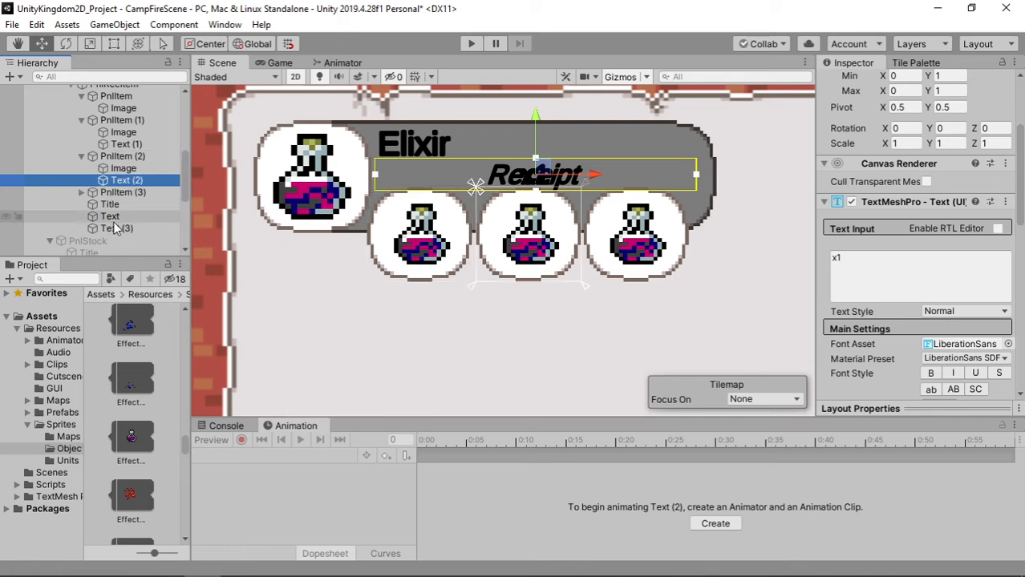
drag(118, 229, 140, 198)
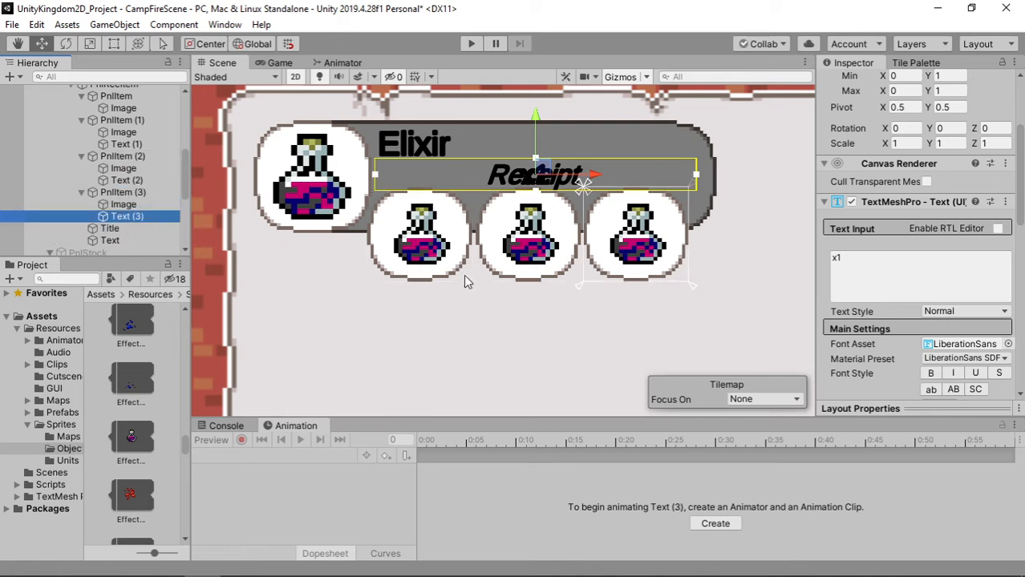
Move each "x1" label over the lower right part of the potion in its own small slot
drag(533, 182, 660, 251)
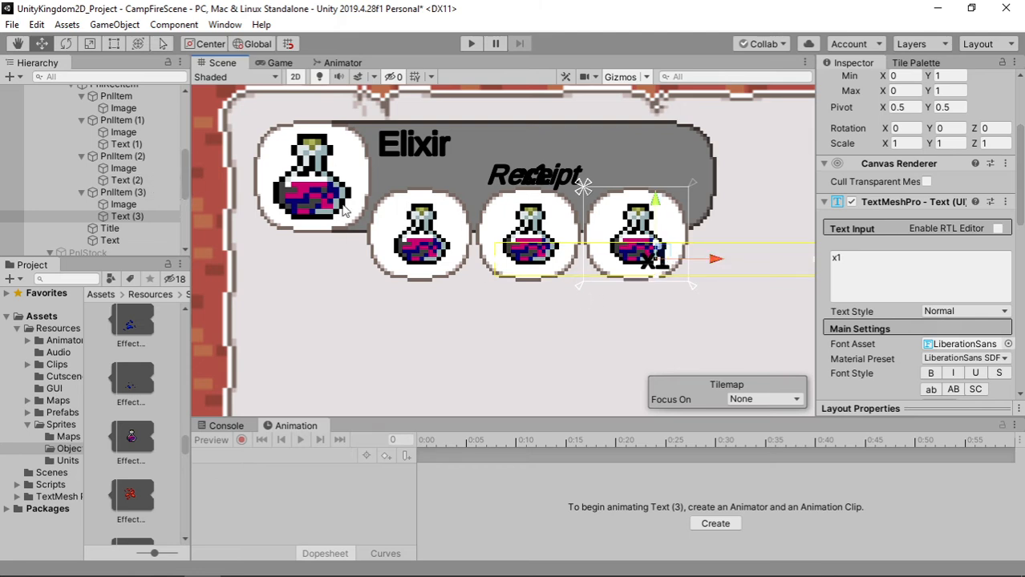
click(155, 179)
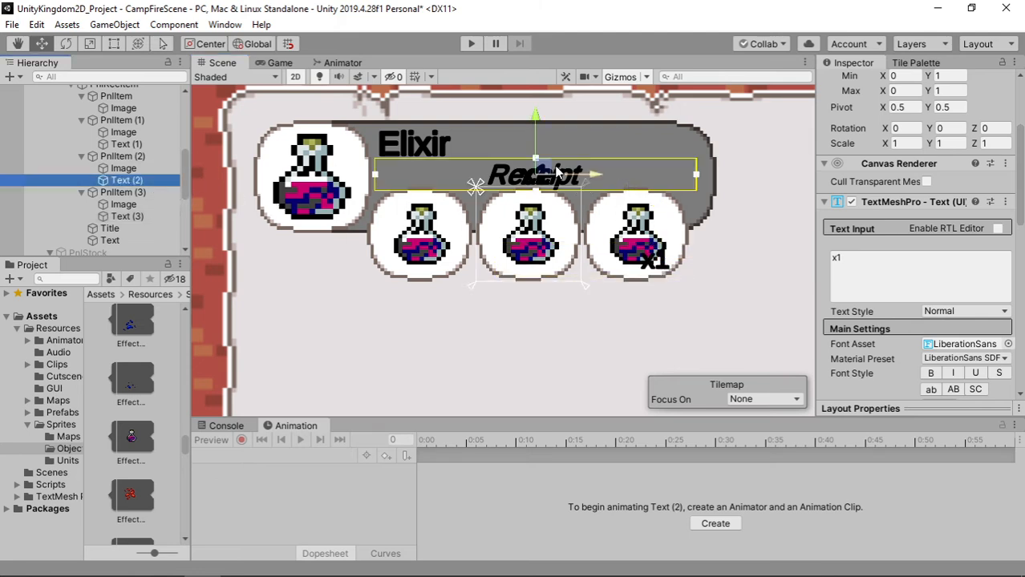
drag(557, 172, 562, 256)
click(153, 146)
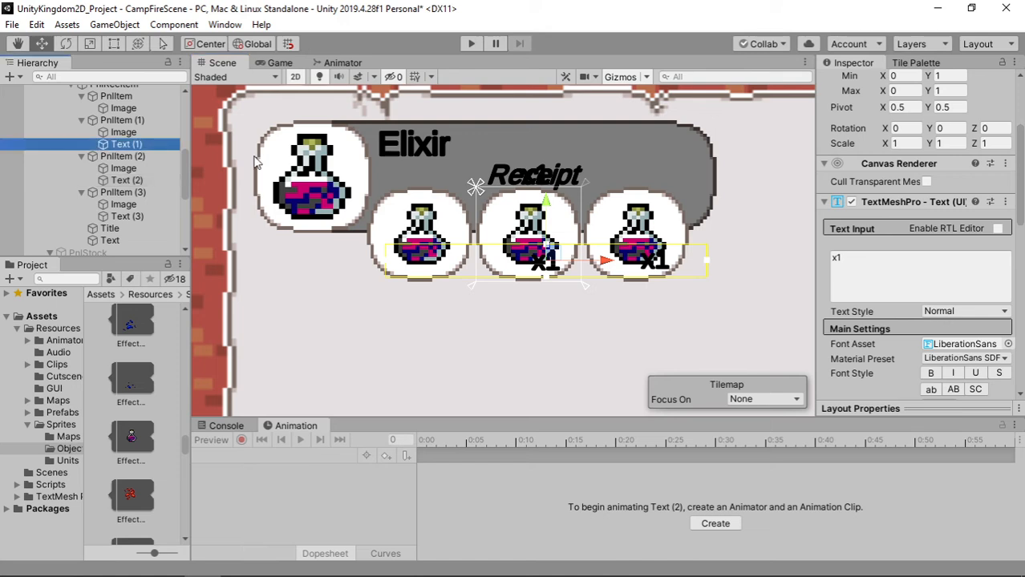
drag(541, 172, 446, 252)
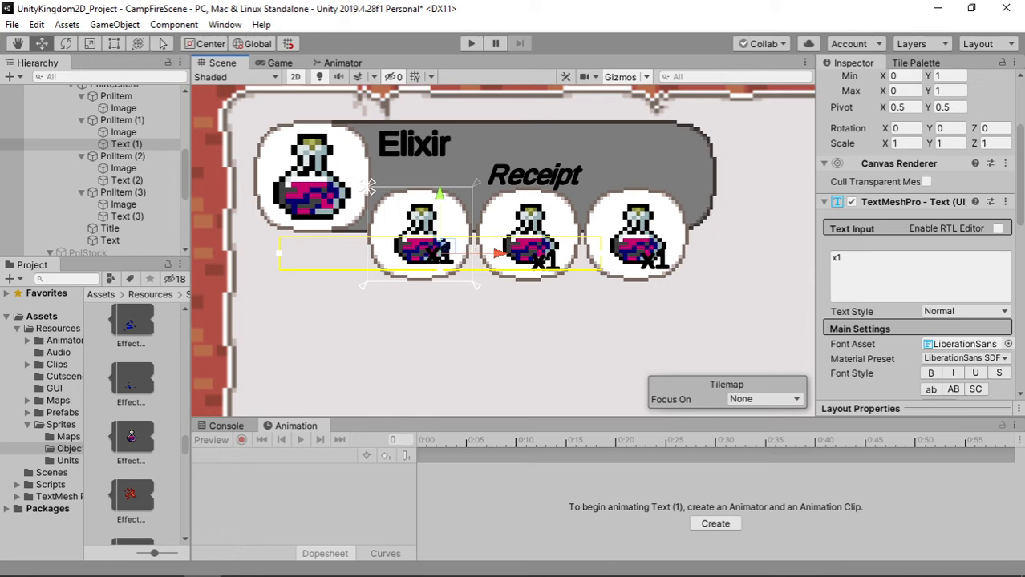
click(7, 215)
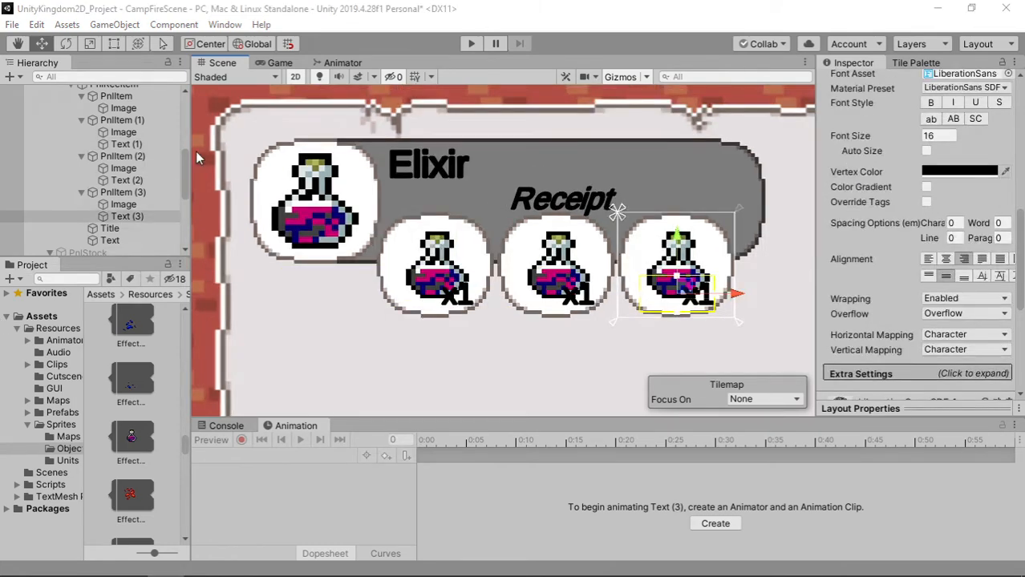
Tint the images of the three small slots, PnlItem (1), PnlItem (2) and PnlItem (3), bright green 52FF2F
click(141, 146)
click(150, 120)
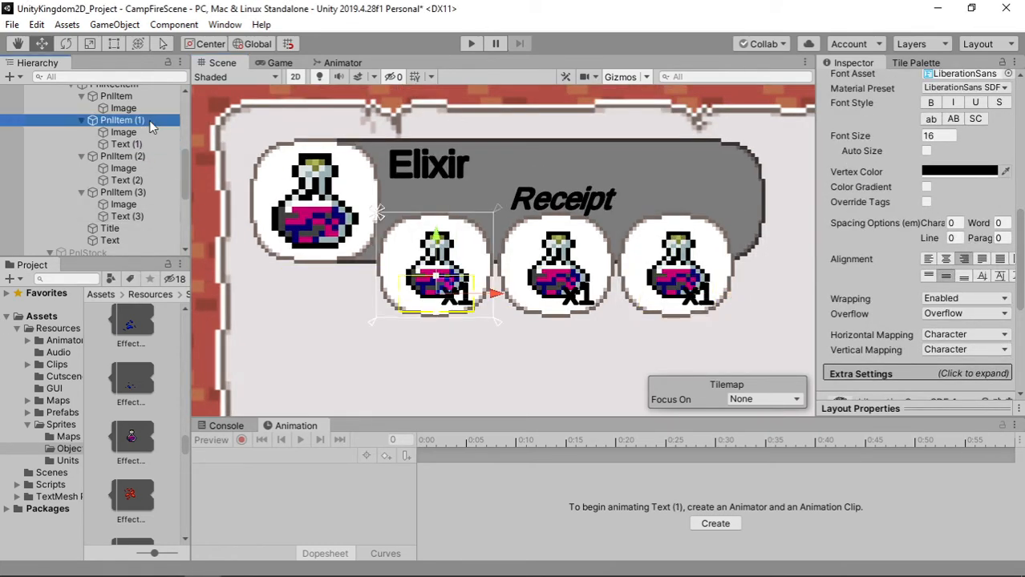
shift+click(144, 155)
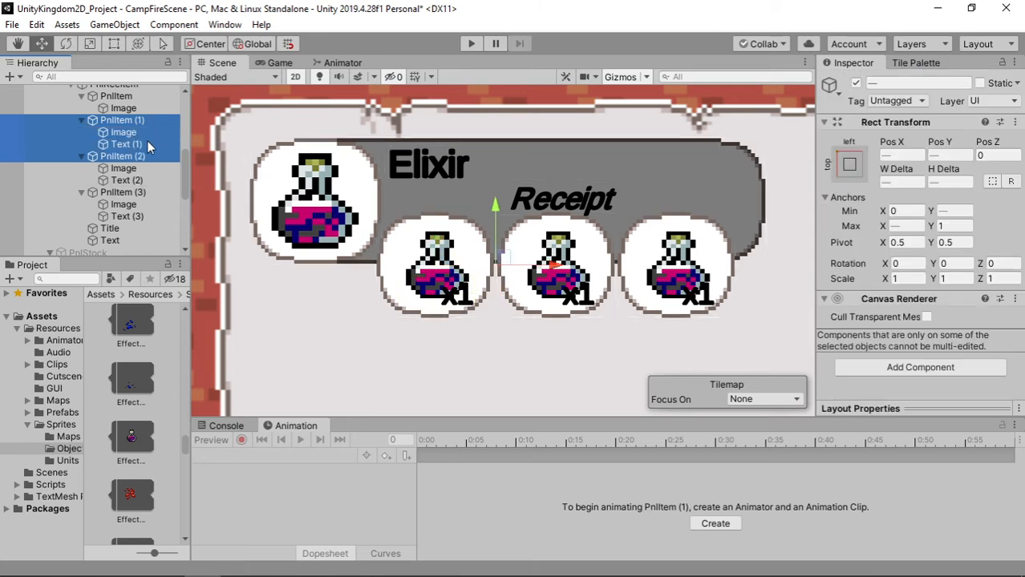
click(148, 122)
ctrl+click(146, 154)
ctrl+click(144, 195)
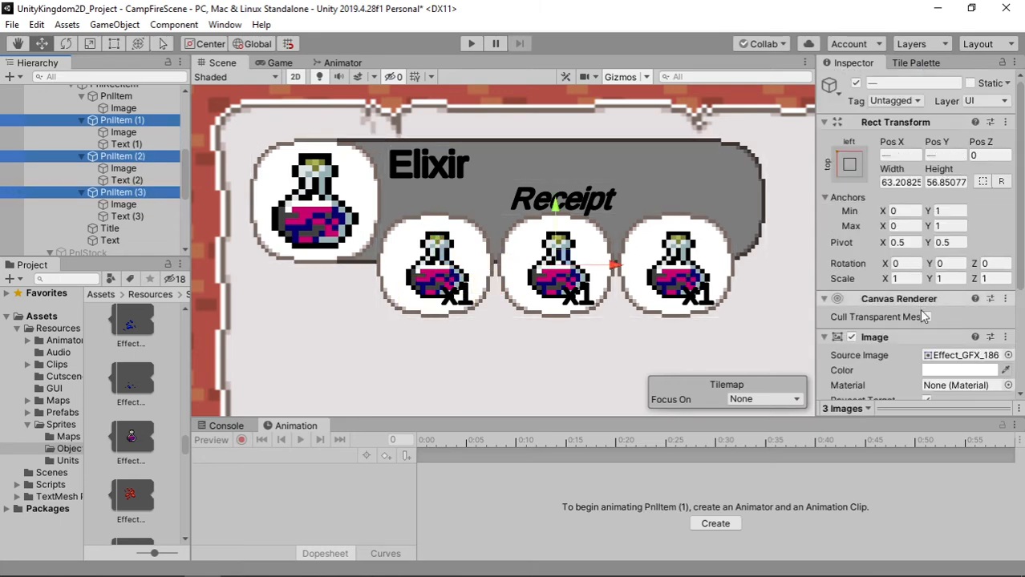
click(953, 371)
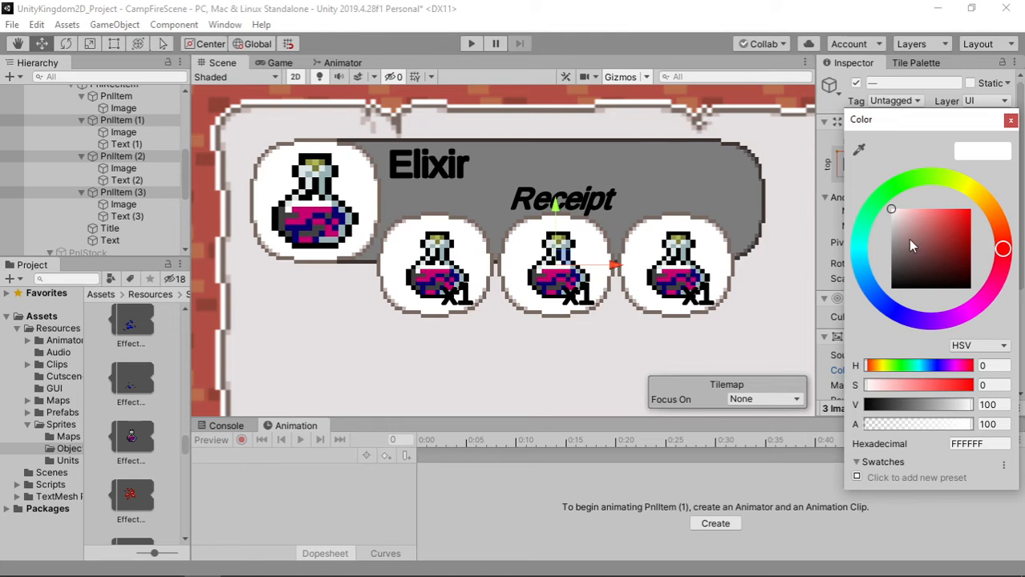
drag(868, 249, 906, 181)
drag(940, 228, 957, 211)
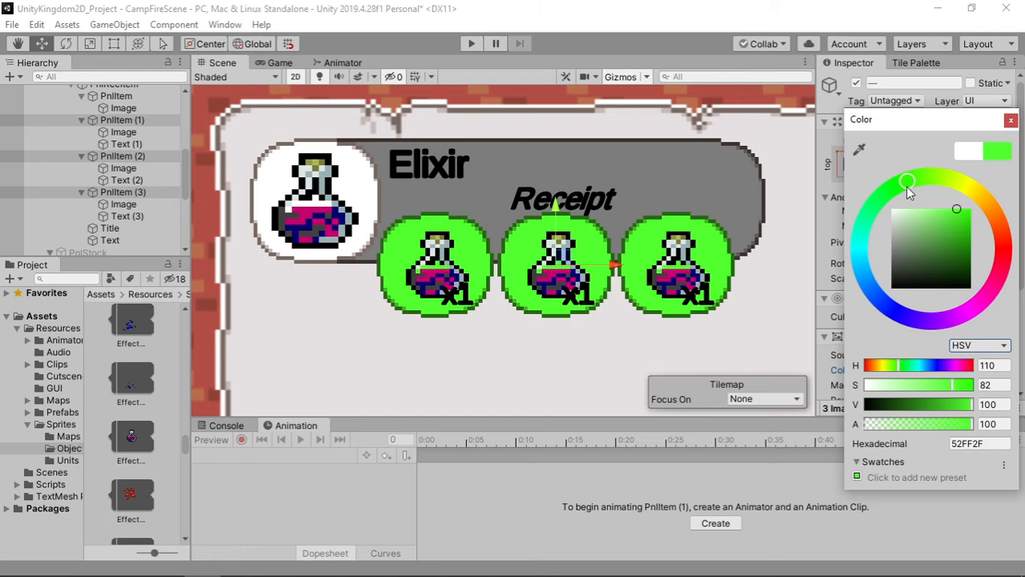
Try tinting the middle small slot, PnlItem (2), red and blue 2F55FF
click(143, 155)
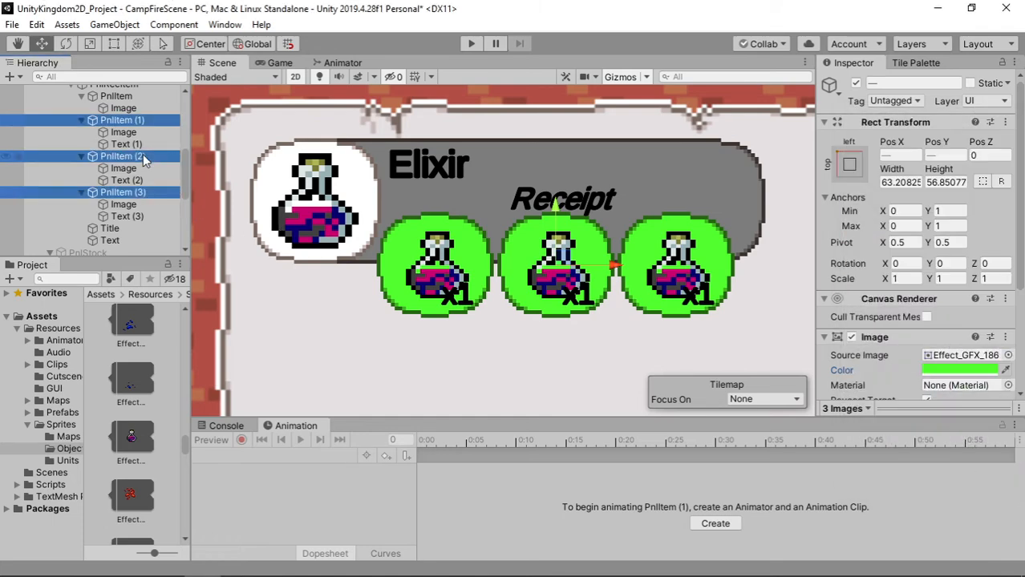
click(143, 156)
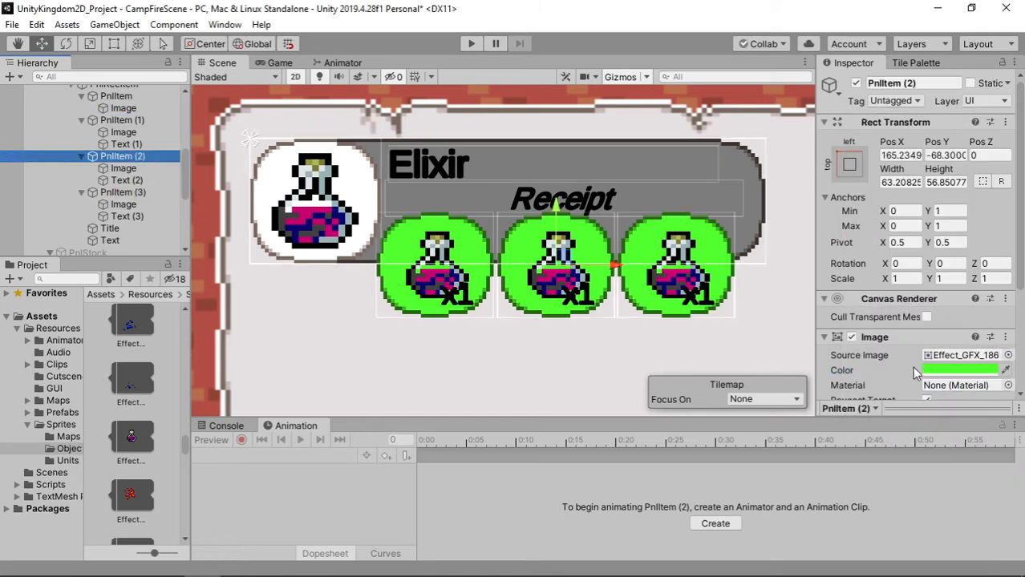
click(934, 369)
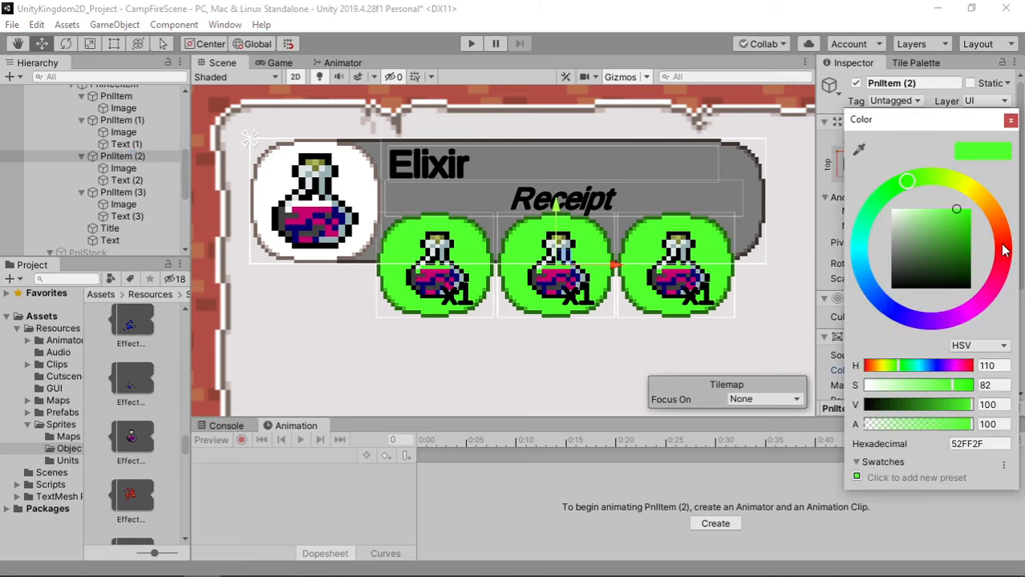
click(1003, 249)
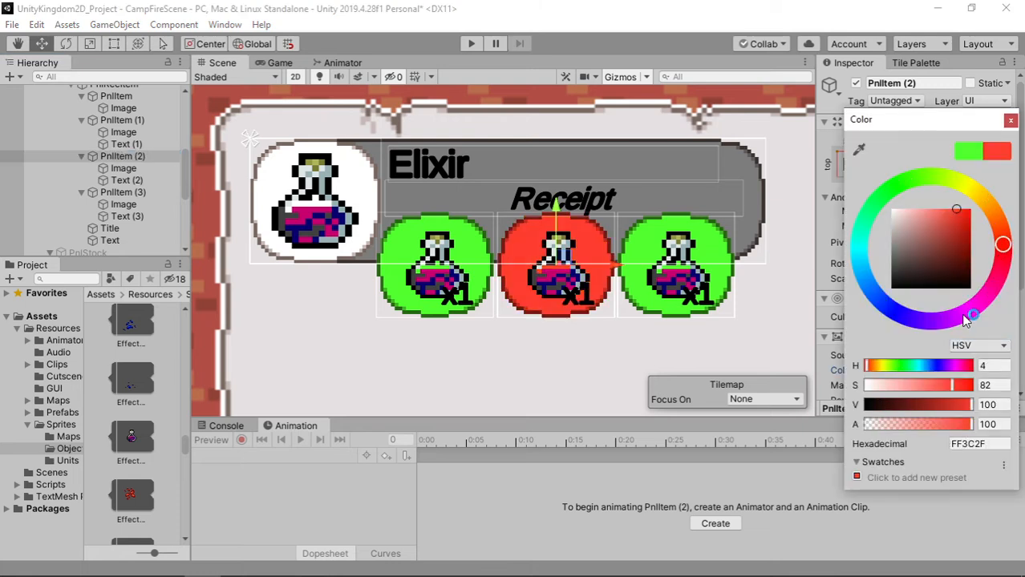
mouse_move(969, 316)
mouse_down()
mouse_move(928, 336)
mouse_move(871, 319)
mouse_up()
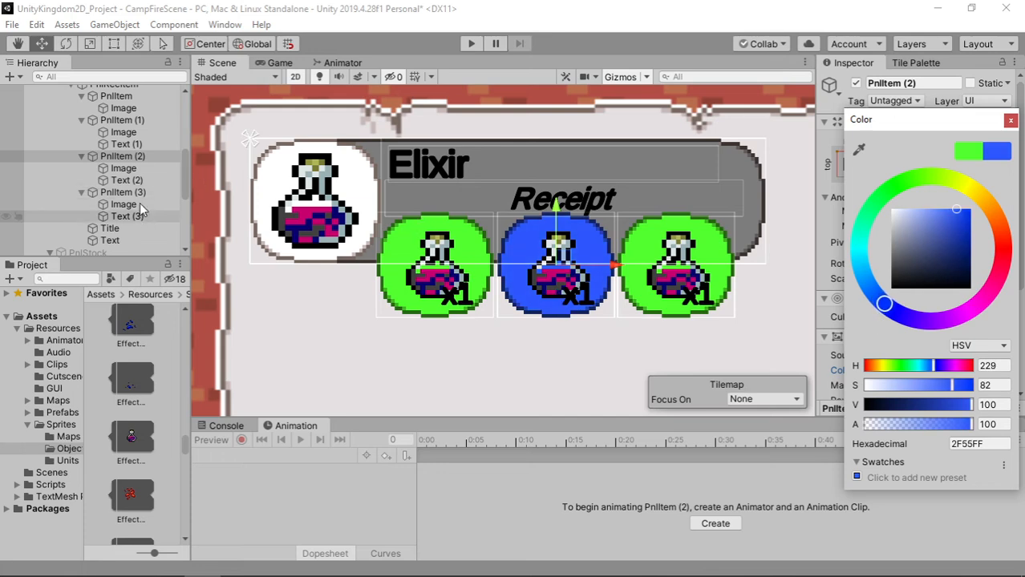
Tint the middle small slot, PnlItem (2), yellow with hue 61, saturation 82 and value 100
click(120, 156)
click(928, 374)
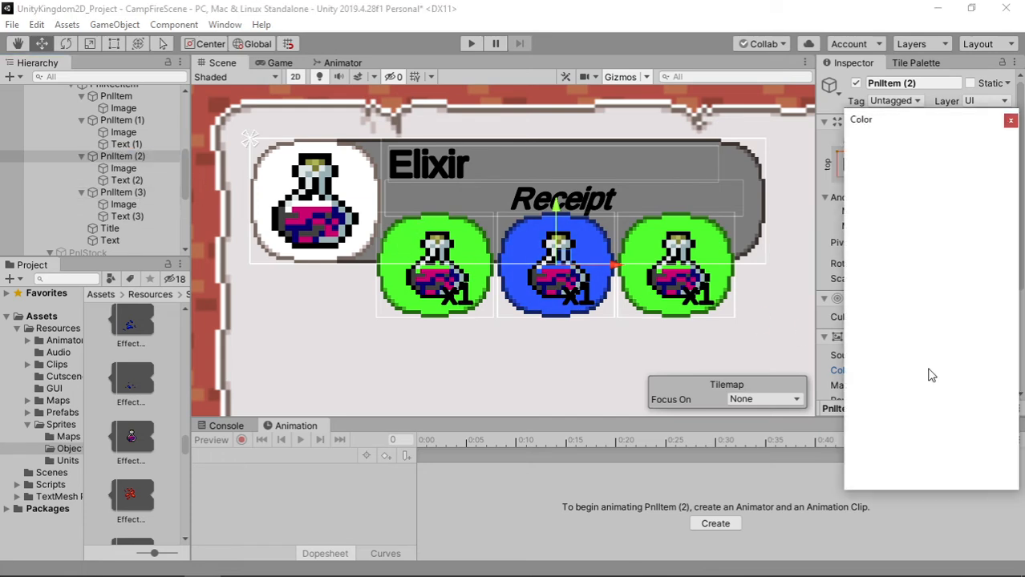
click(966, 184)
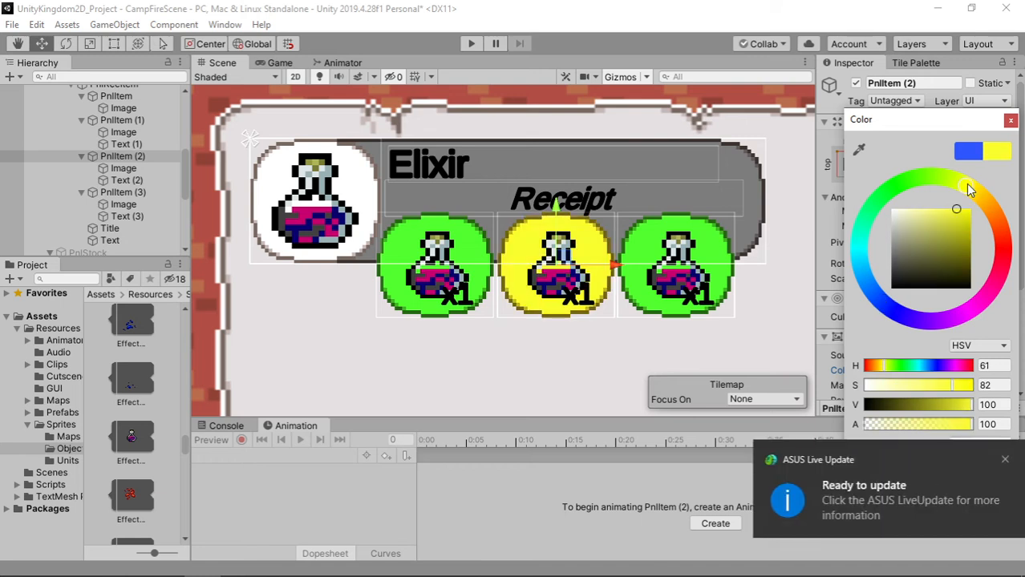
Tint the third small slot, PnlItem (3), light blue 2F97FF
click(135, 194)
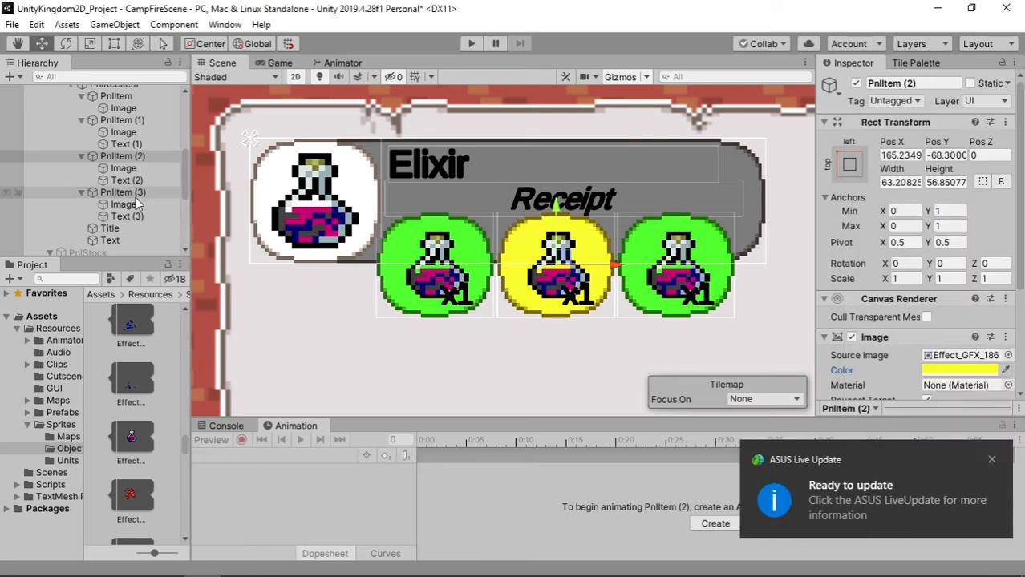
click(953, 371)
drag(879, 305, 868, 285)
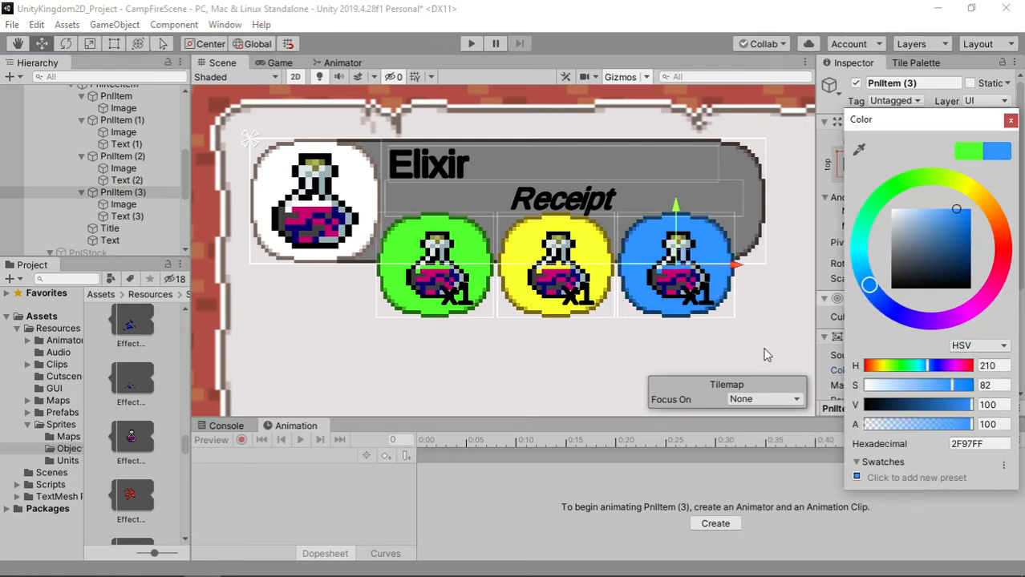
key(Return)
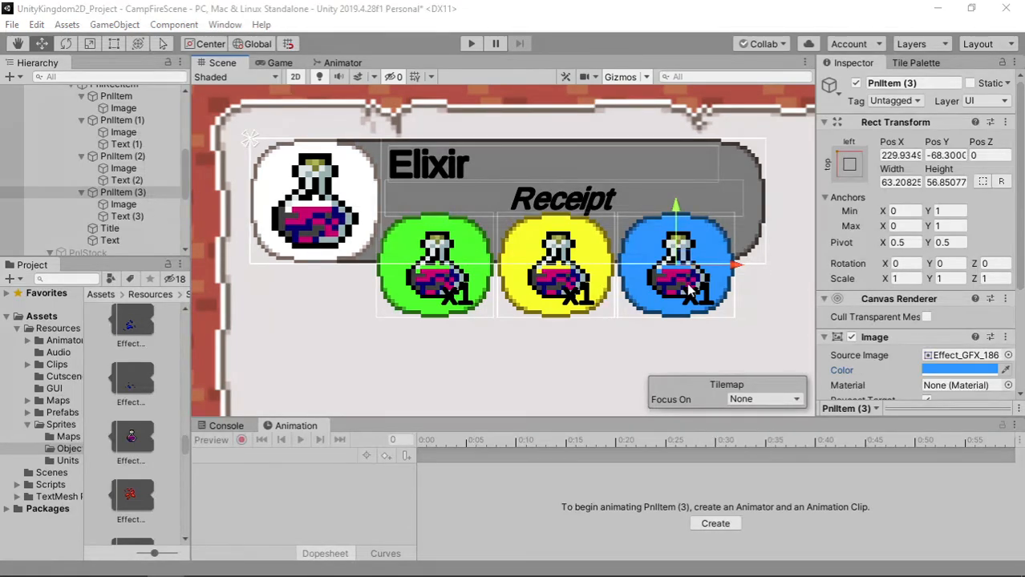
Collapse PnlRecItem and its slots in the hierarchy, and nest PnlRecItem under the Content object of PnlReceipt's Viewport
scroll(641, 242, down, 8)
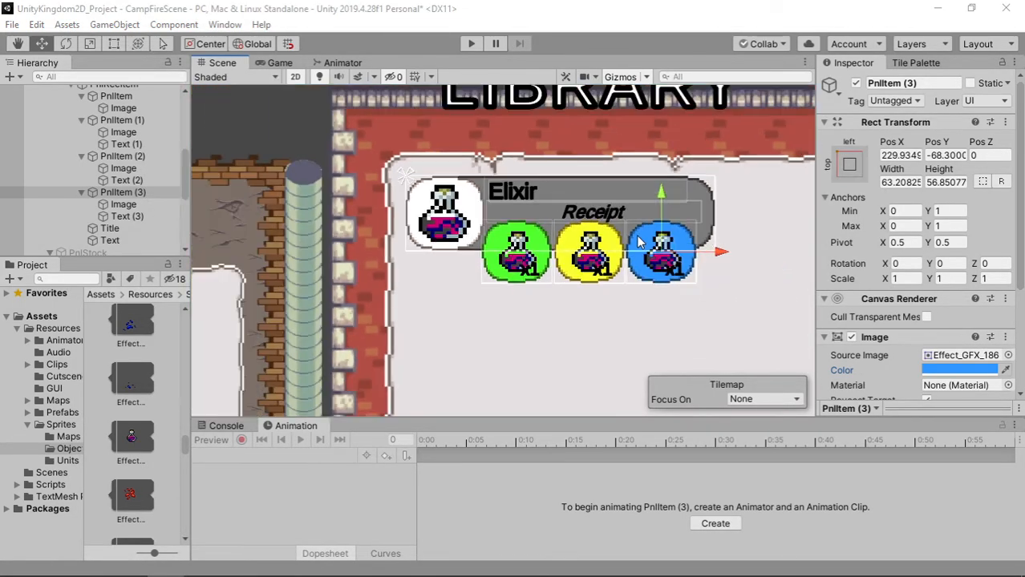
scroll(644, 260, down, 1)
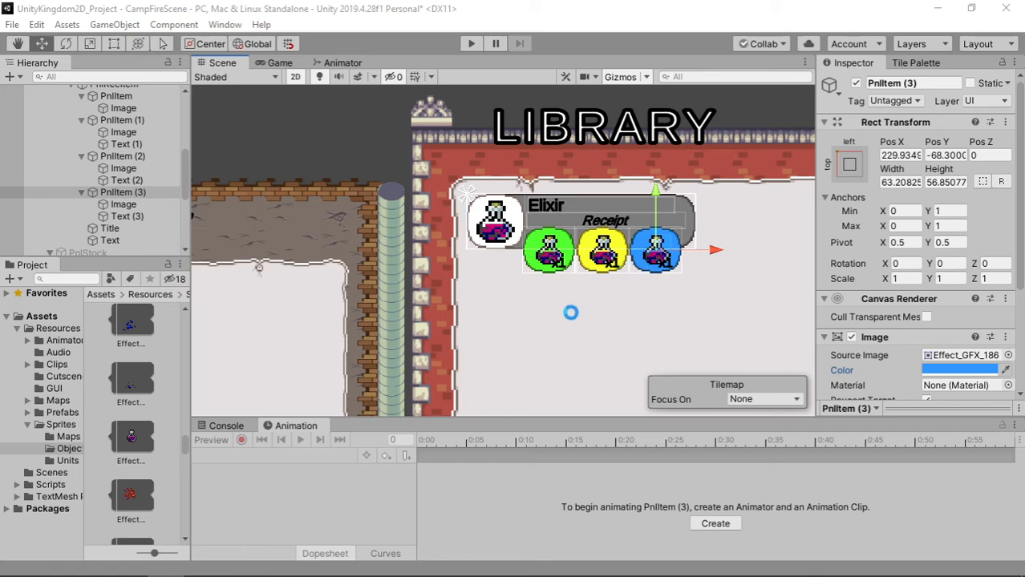
middle_drag(617, 378, 415, 307)
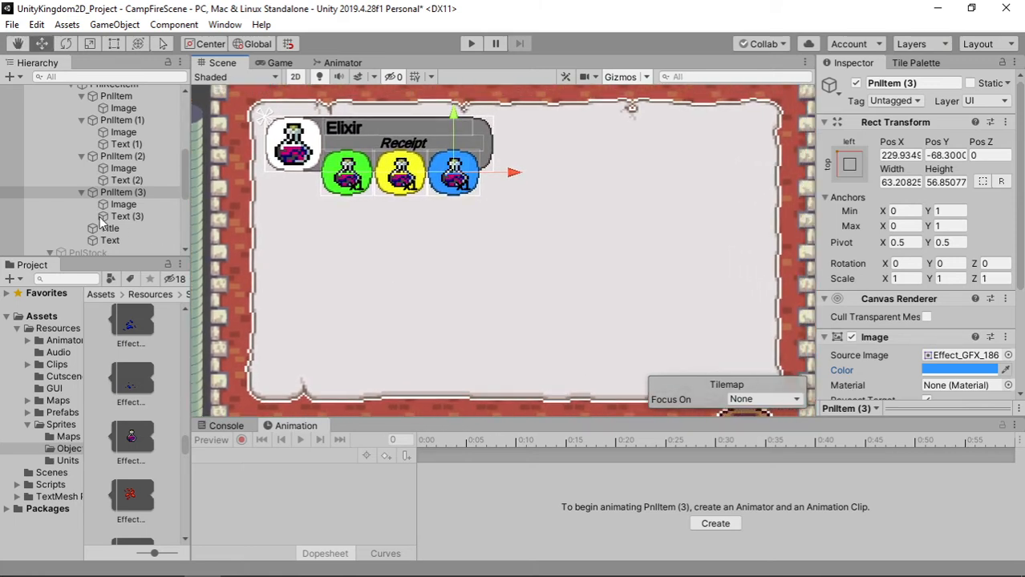
click(83, 124)
click(77, 132)
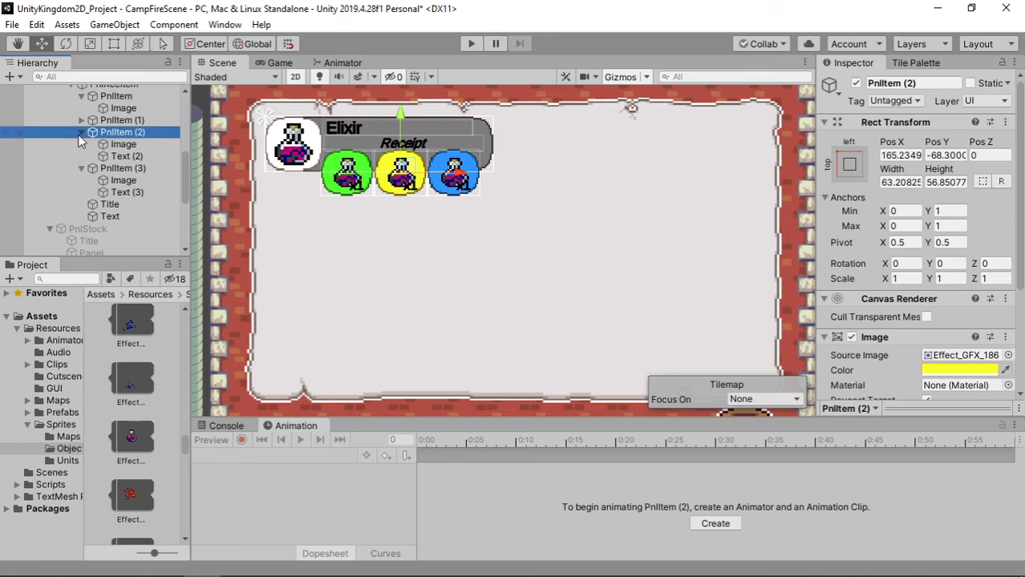
click(81, 132)
click(81, 145)
scroll(80, 143, up, 2)
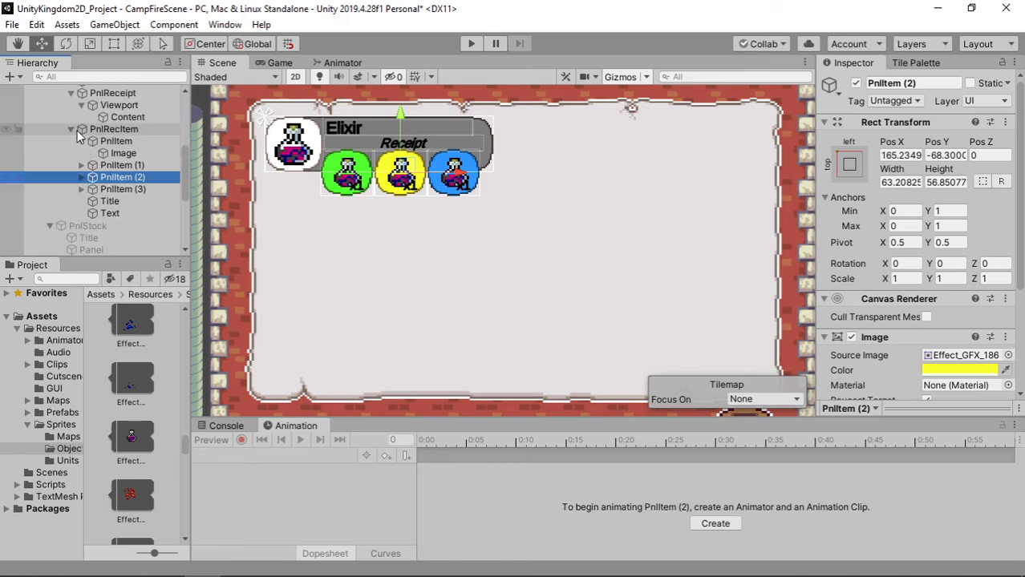
click(75, 132)
click(114, 134)
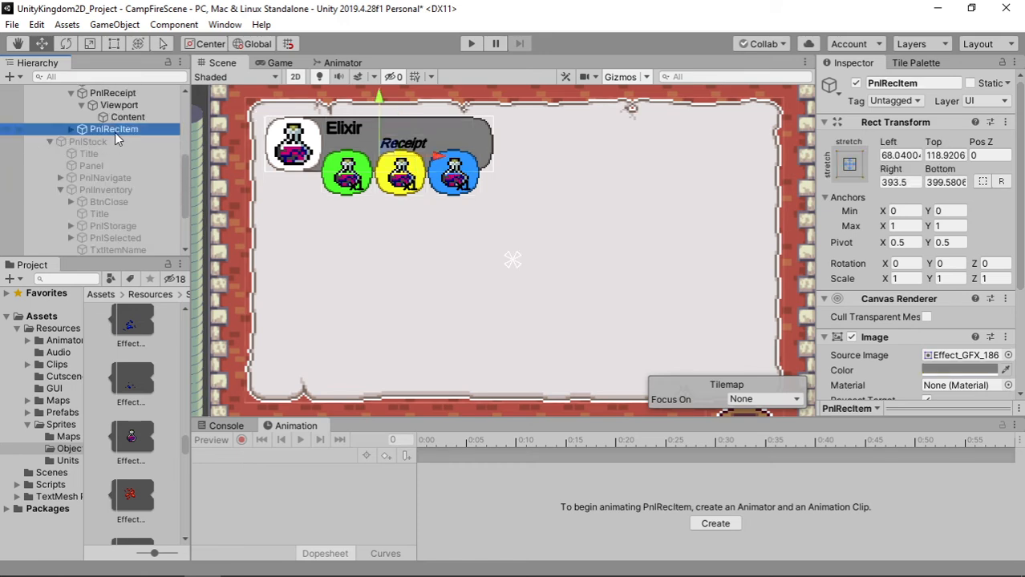
scroll(118, 133, up, 3)
drag(121, 171, 134, 160)
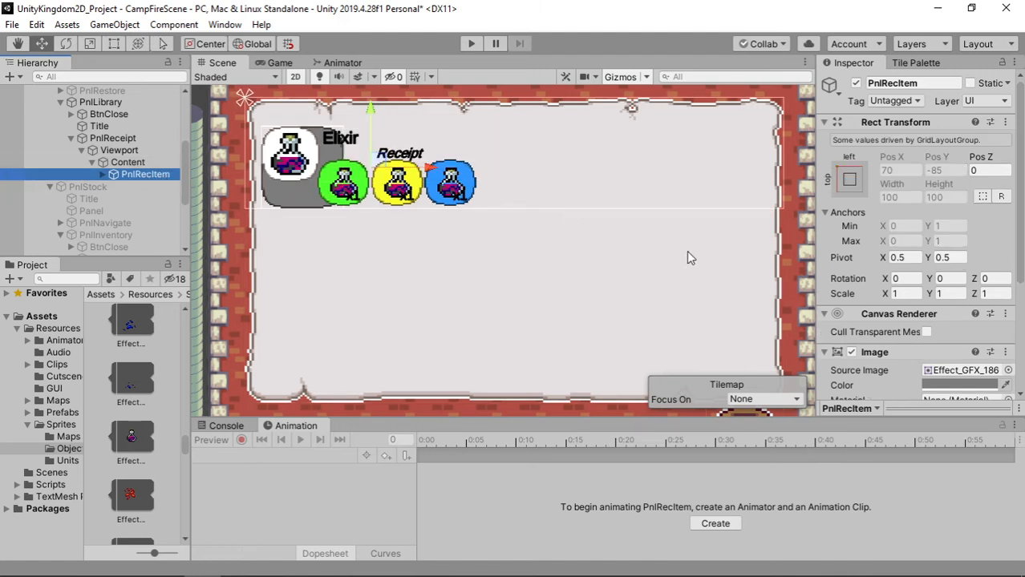
Set the Content object's Grid Layout Group cell size to 280 wide by 68 high
scroll(914, 295, down, 5)
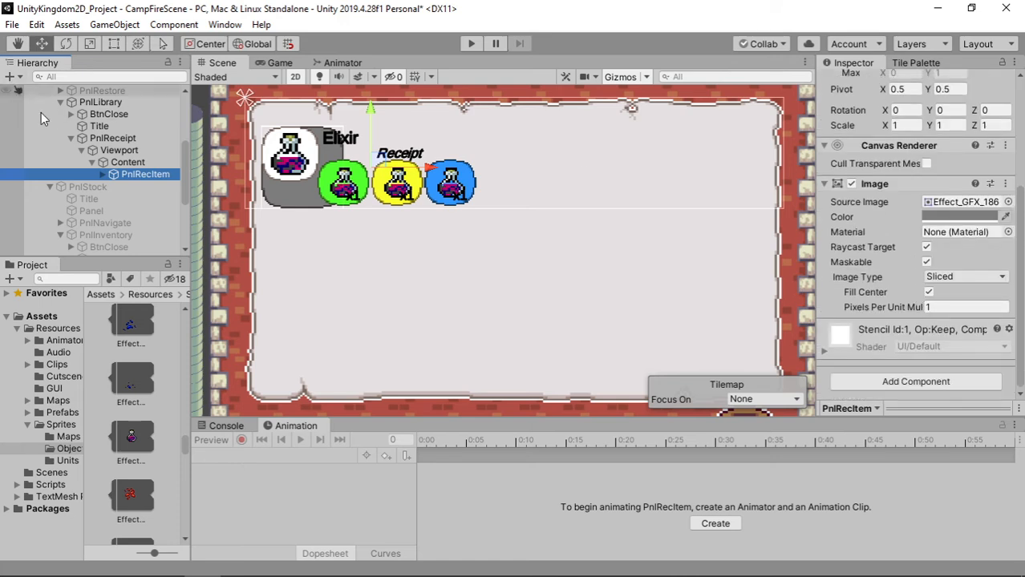
click(152, 163)
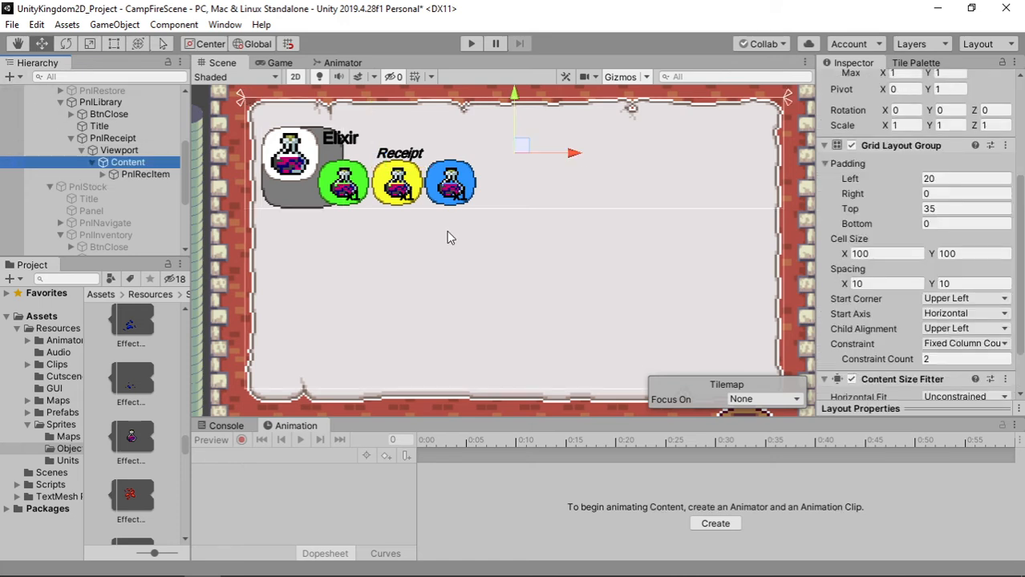
click(898, 253)
text(200)
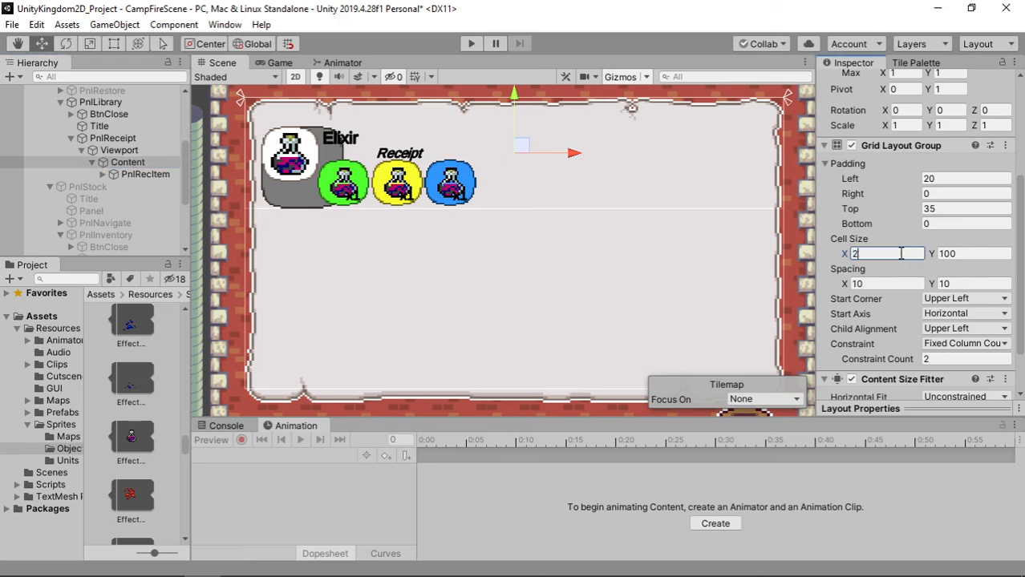
key(BackSpace)
key(BackSpace)
key(BackSpace)
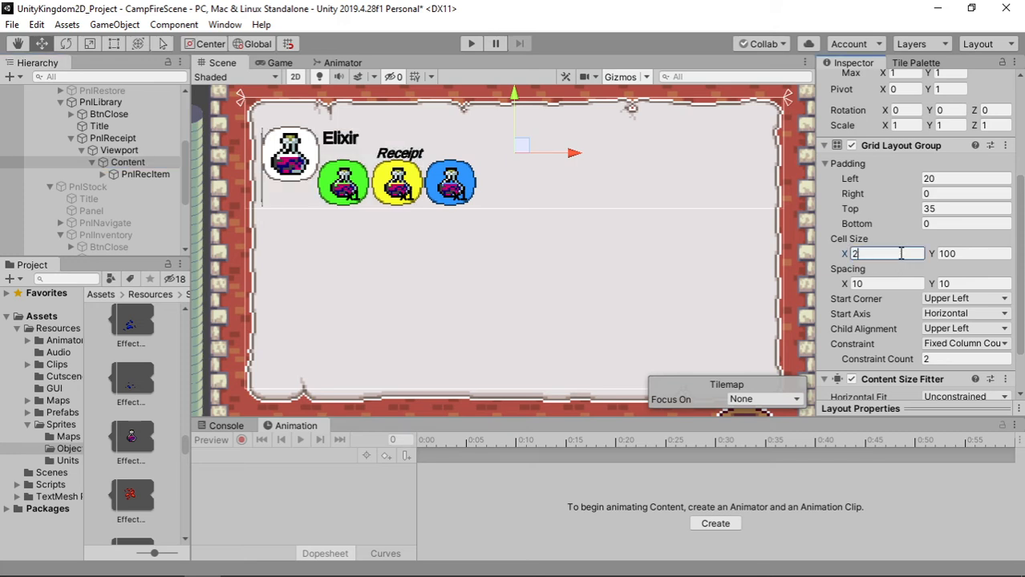
text(350)
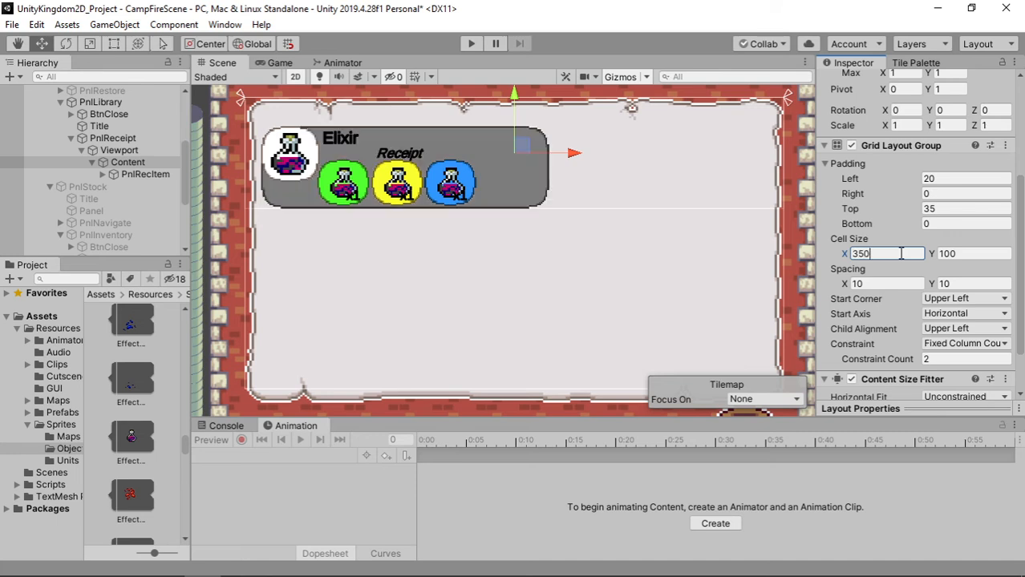
click(968, 253)
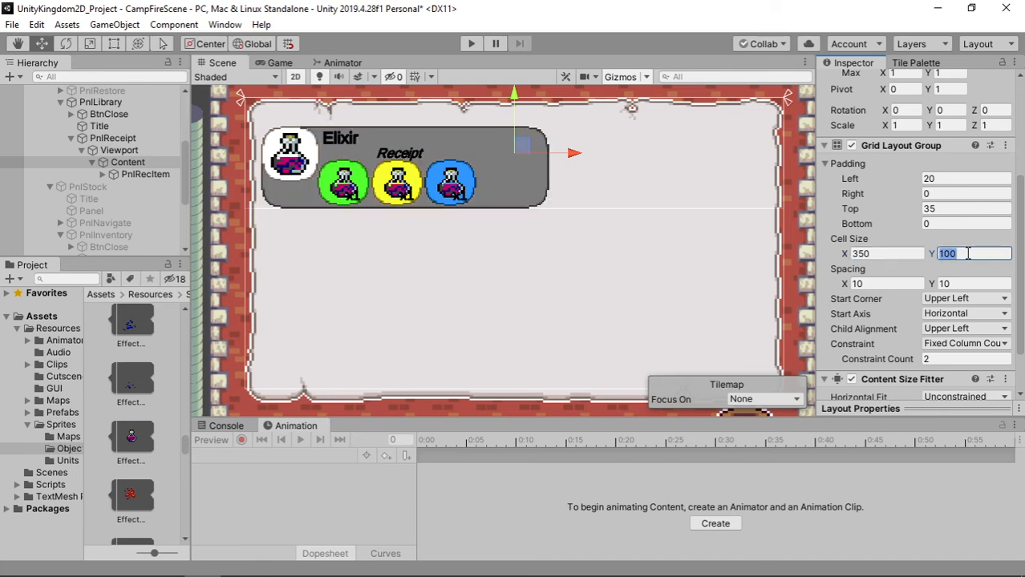
text(65)
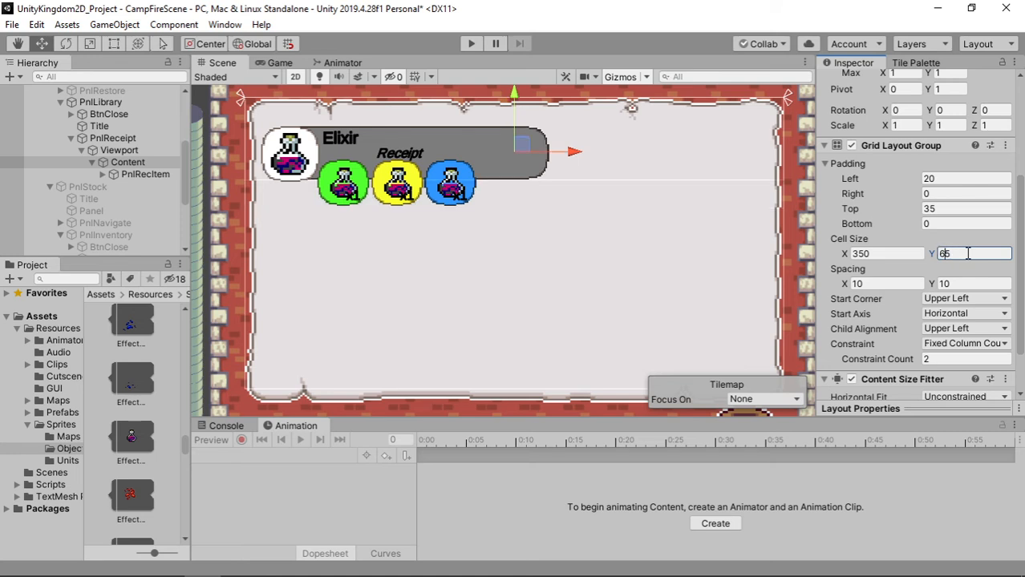
key(BackSpace)
key(BackSpace)
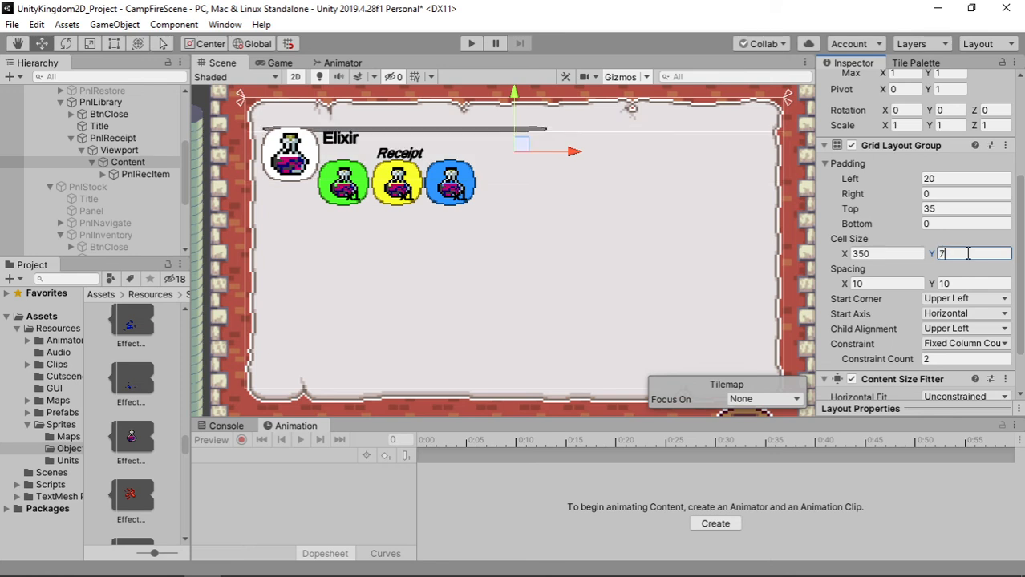
text(70)
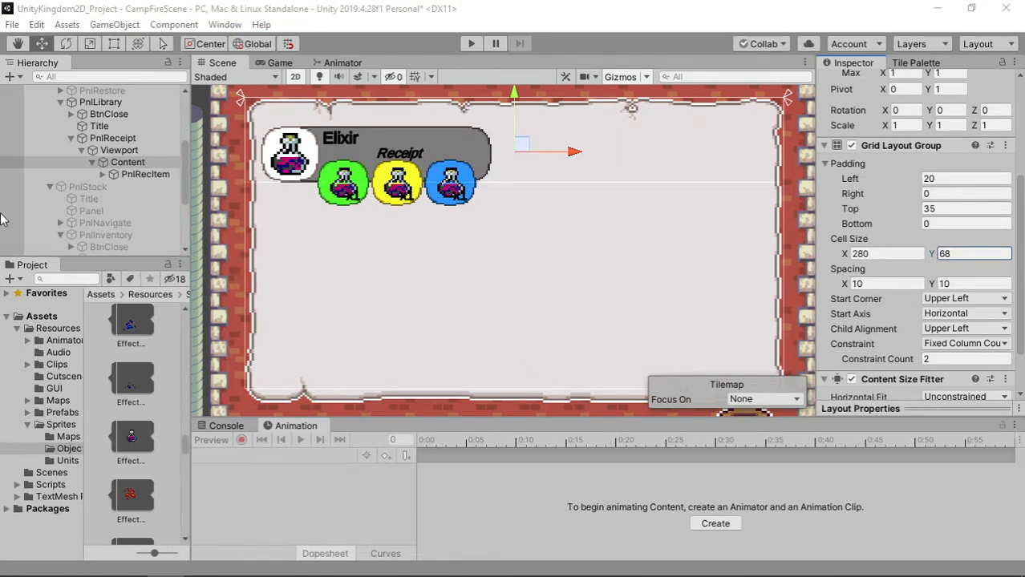
Duplicate PnlRecItem inside Content and delete one of the two so that only PnlRecItem (1) remains
click(163, 176)
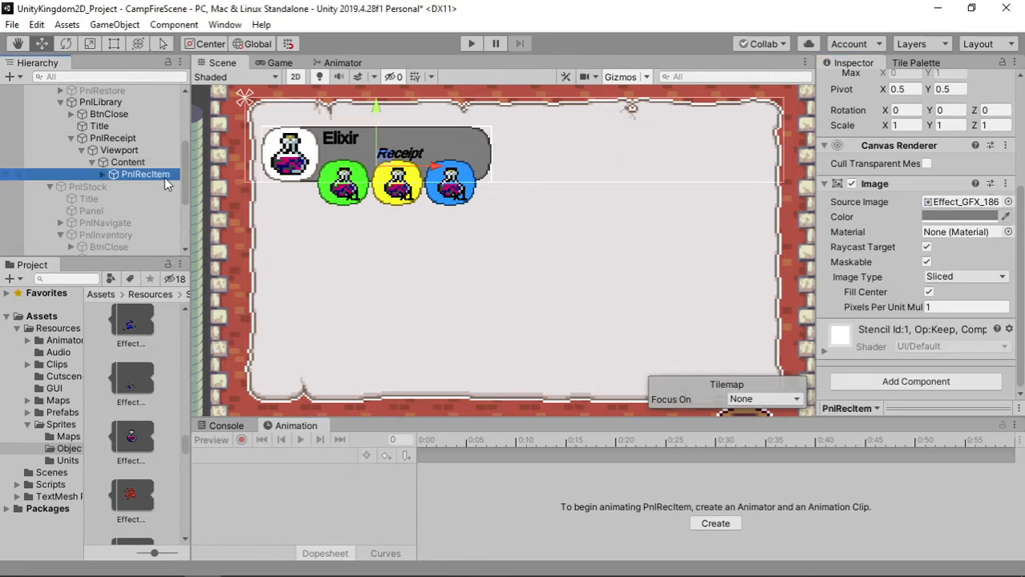
key(ctrl+d)
key(Delete)
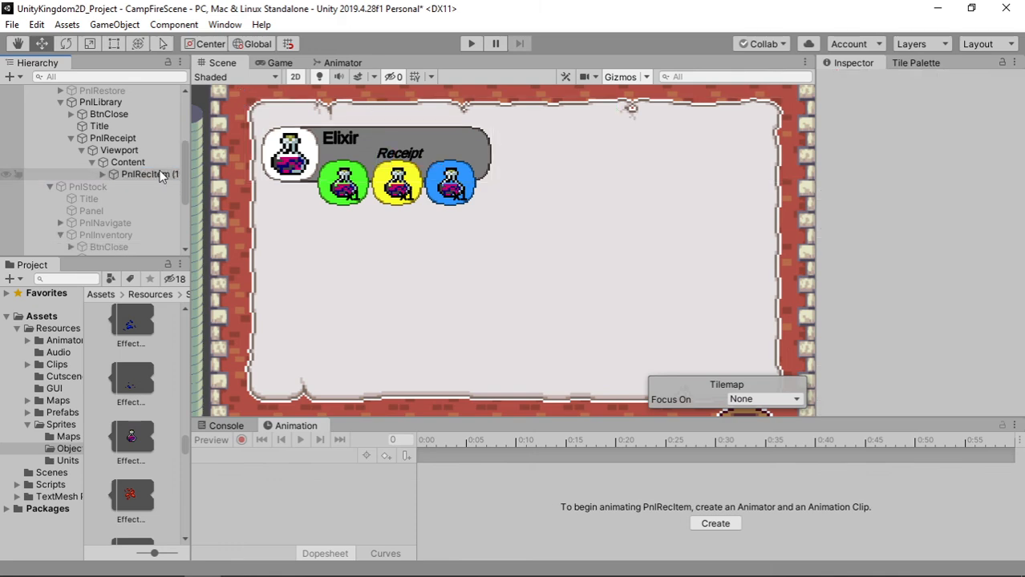
Duplicate PnlRecItem (1) repeatedly inside Content until the grid holds eight receipt items
click(163, 175)
key(ctrl+d)
key(ctrl+d)
key(ctrl+d)
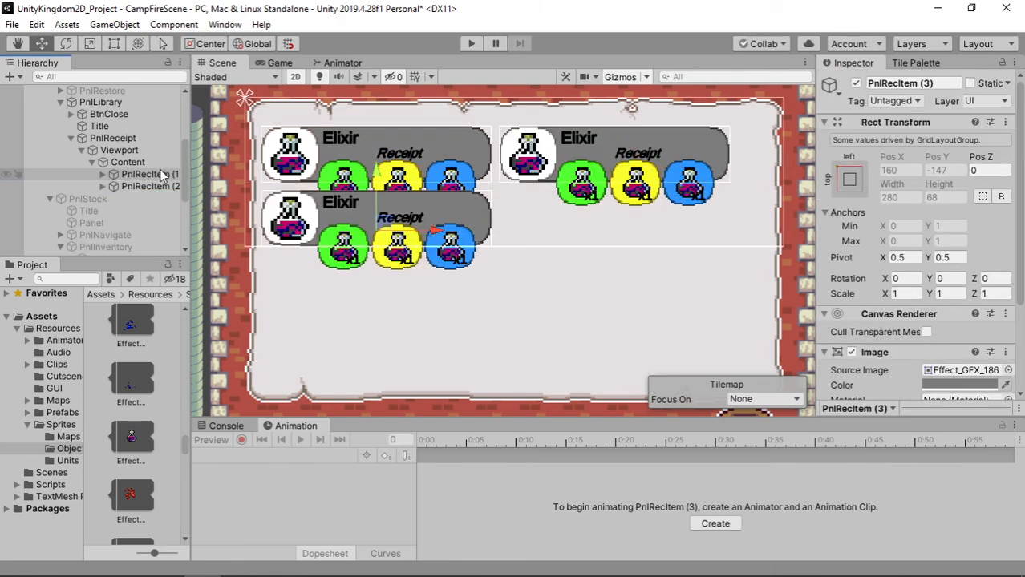
key(ctrl+d)
key(ctrl+d)
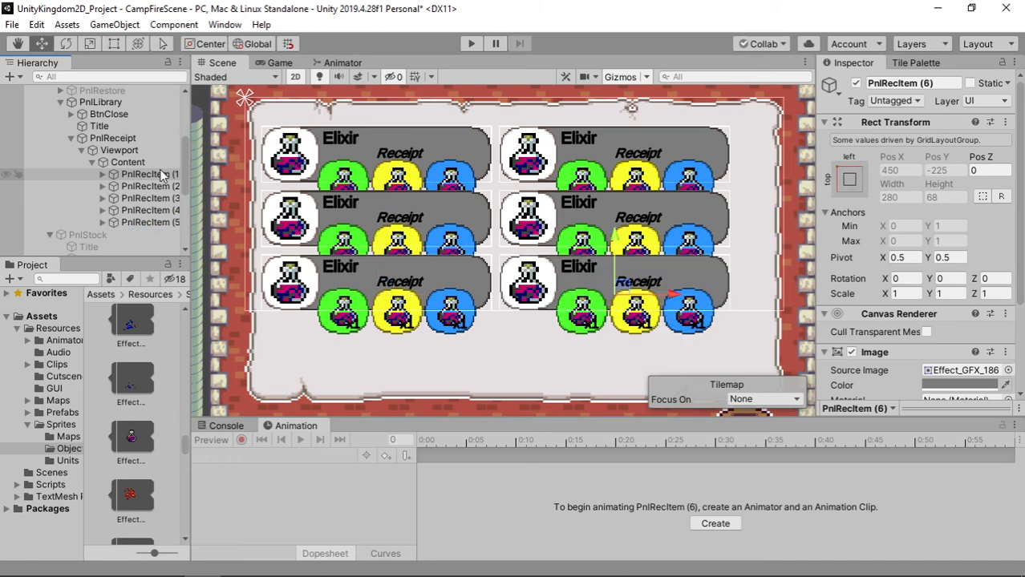
key(ctrl+d)
key(ctrl+d)
scroll(164, 176, down, 3)
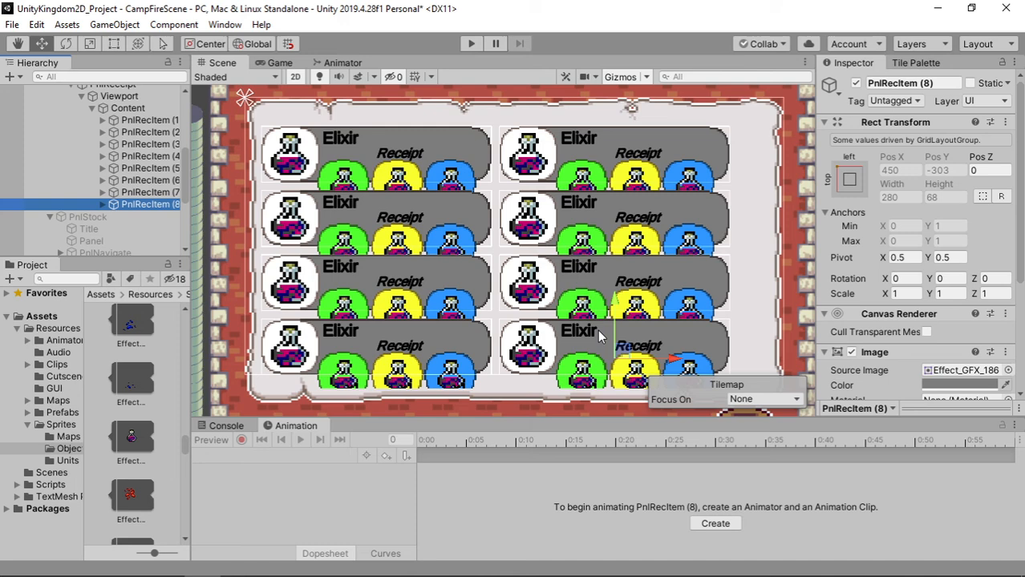
Try a bottom padding of 50 on the Content object's Grid Layout Group, and undo it
click(125, 108)
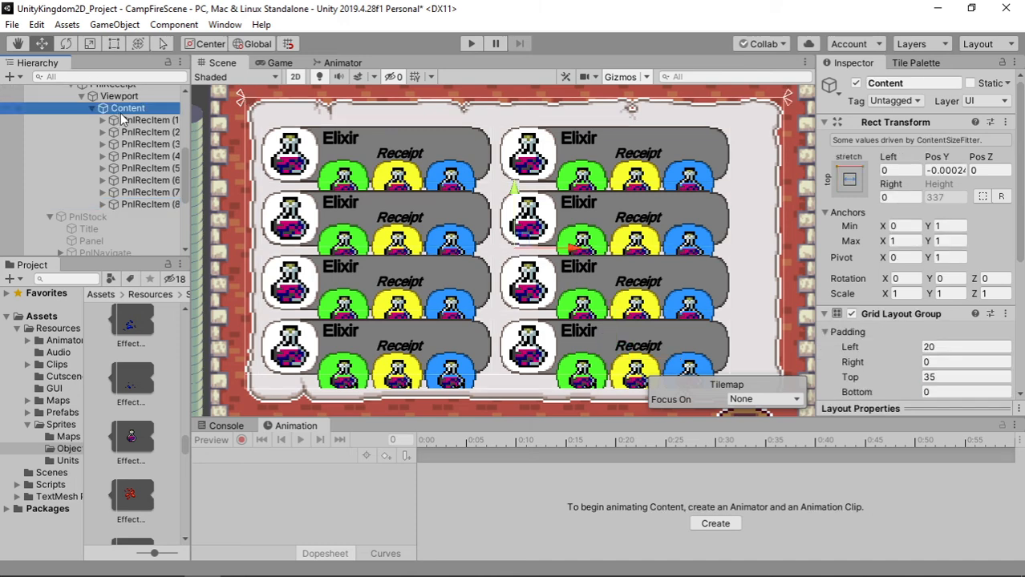
scroll(858, 289, down, 5)
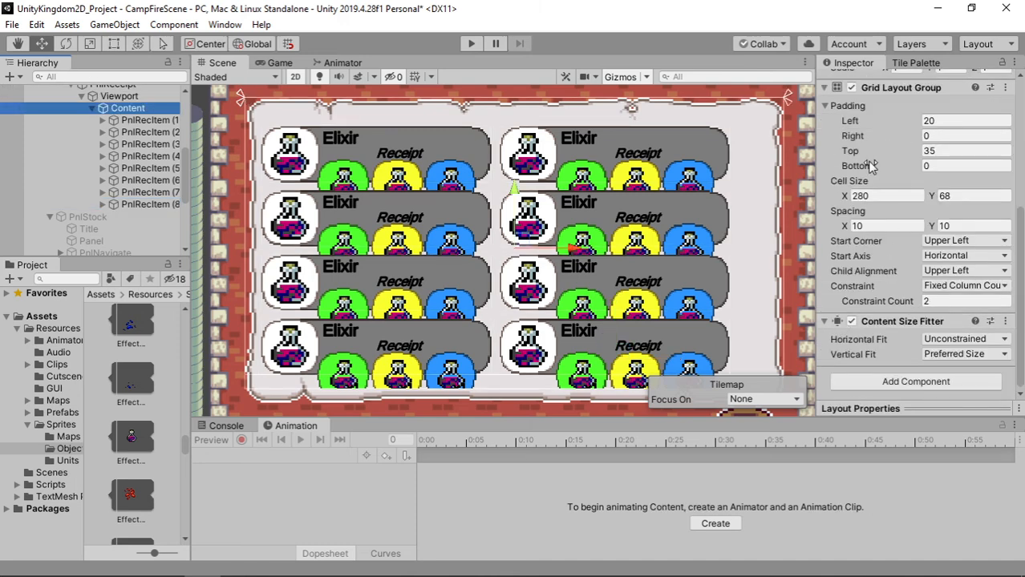
click(936, 166)
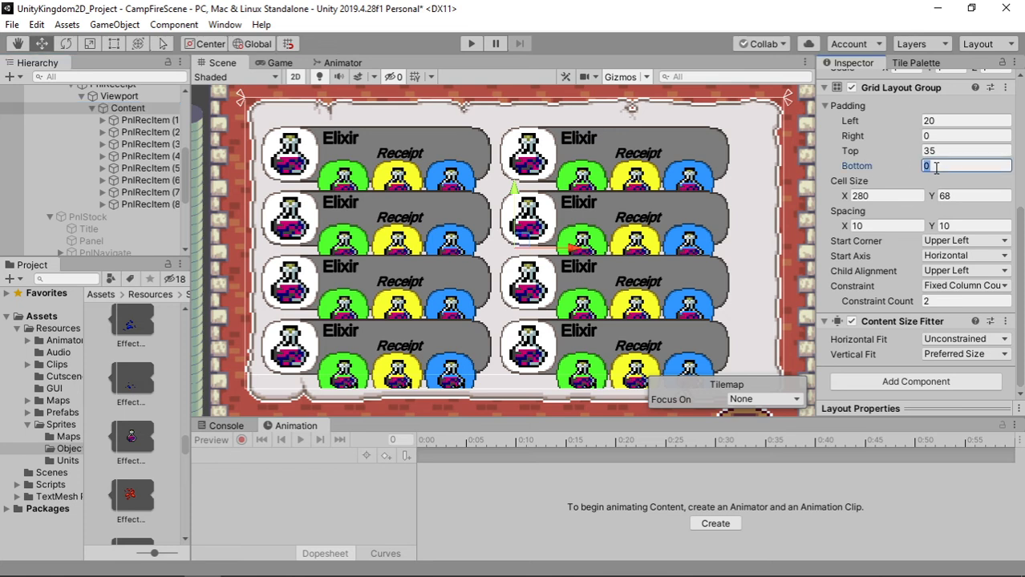
text(50)
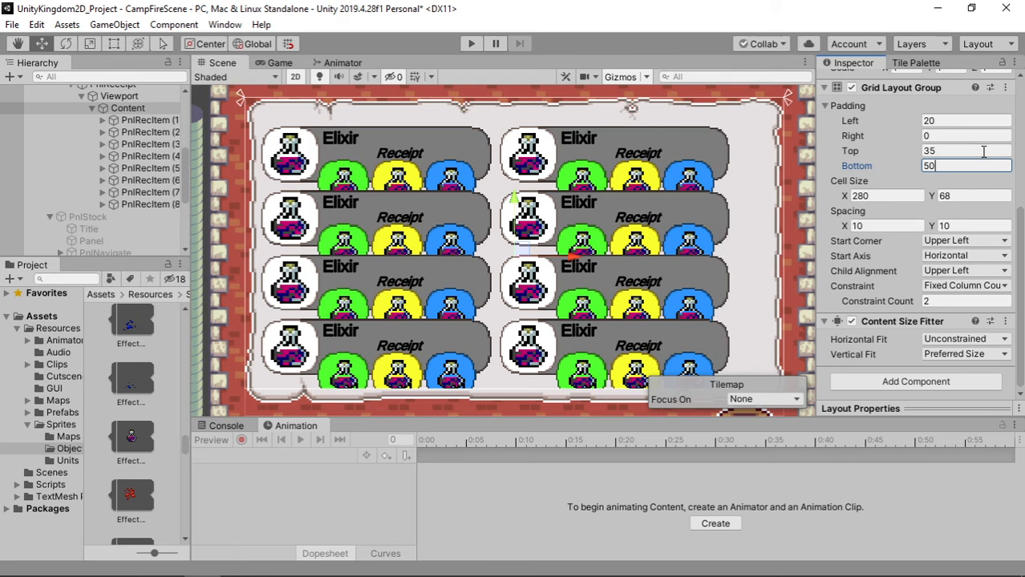
click(964, 152)
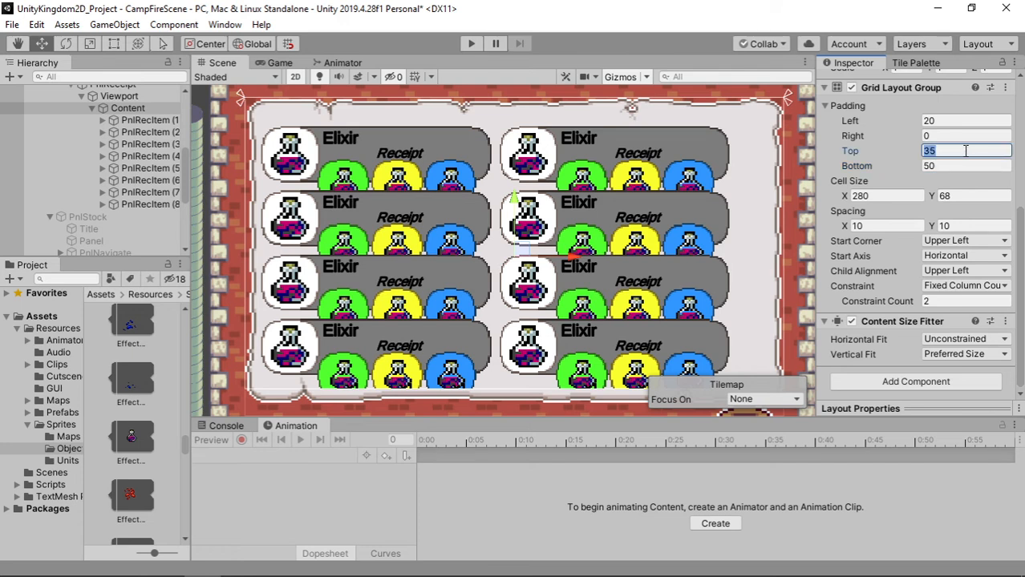
key(ctrl+z)
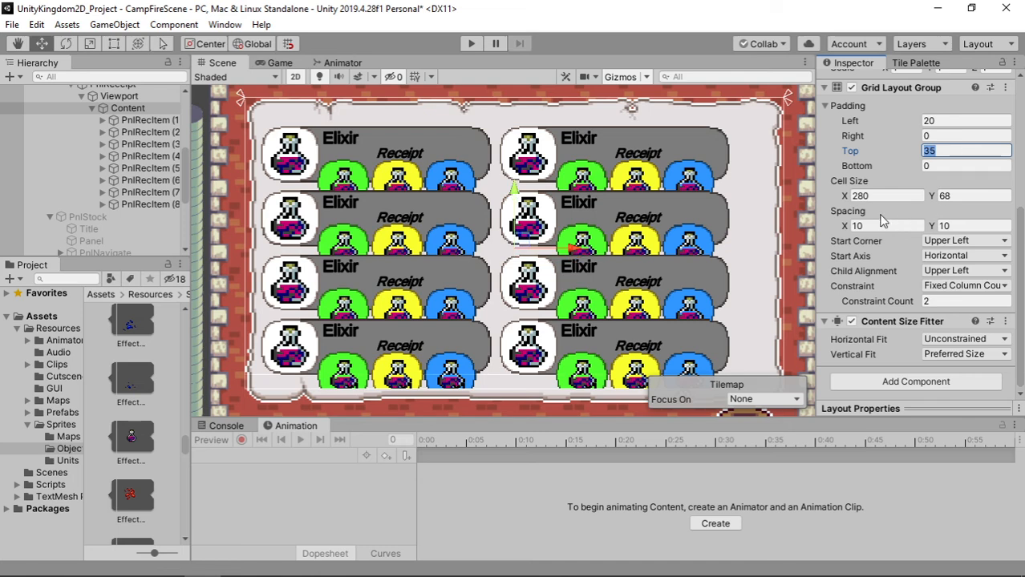
Space the receipt rows further apart in the Content grid, trying vertical spacings of 50, 45 and 35
click(968, 228)
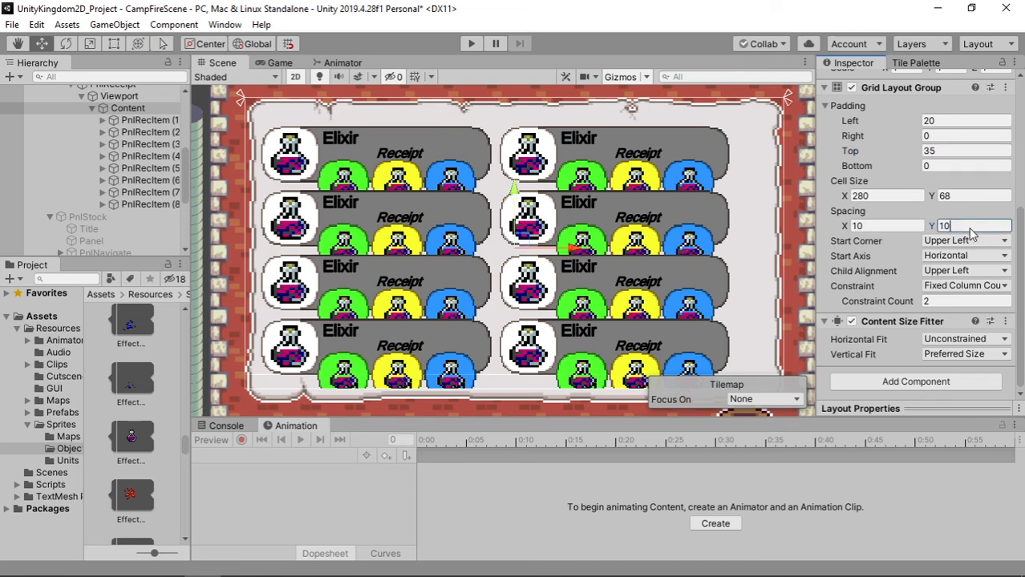
text(50)
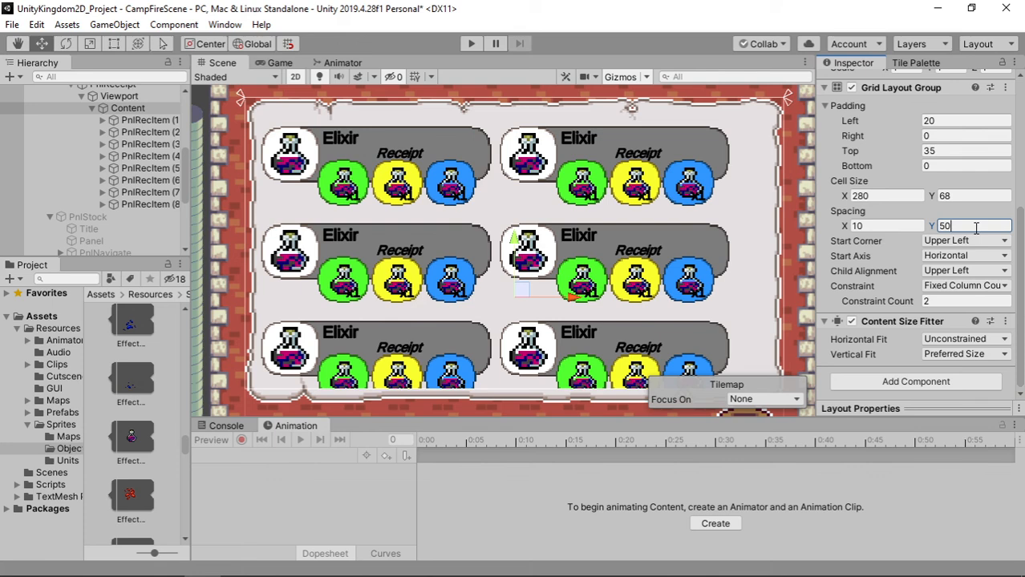
text(45)
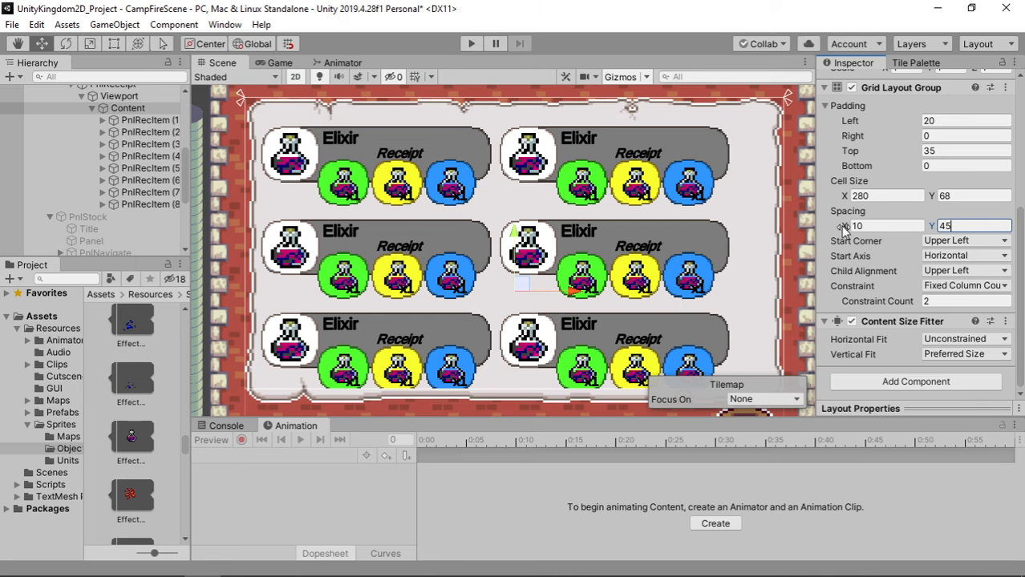
double_click(964, 226)
text(35)
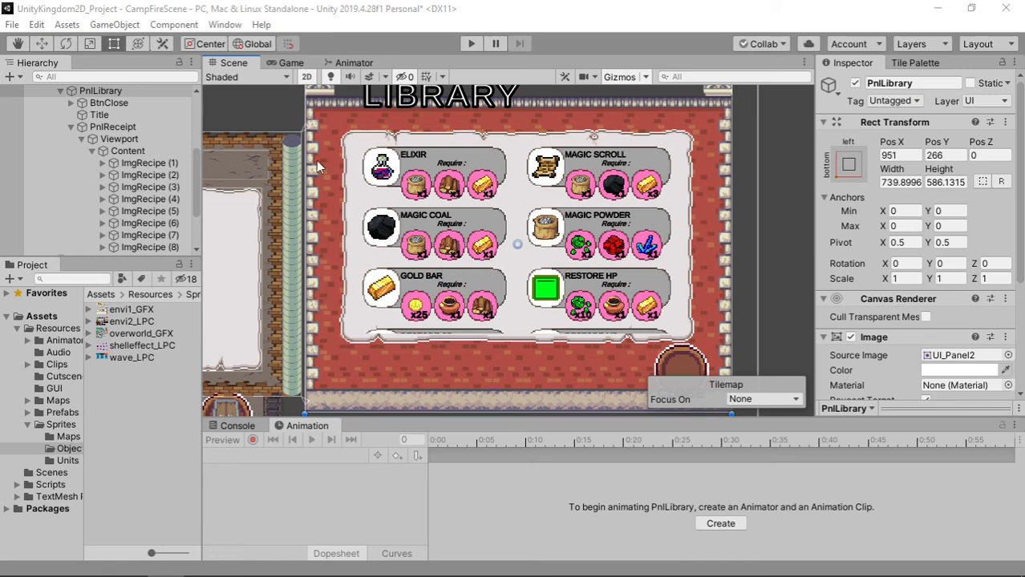
Move Content out of Viewport directly under PnlReceipt, and examine all eight recipe cards with their required ingredients
click(130, 151)
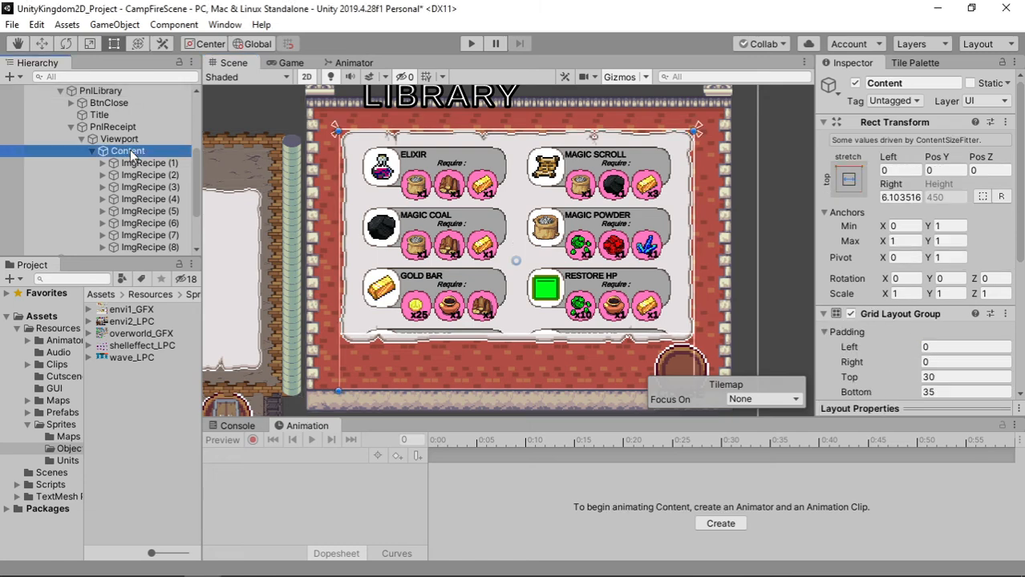
drag(130, 152, 125, 134)
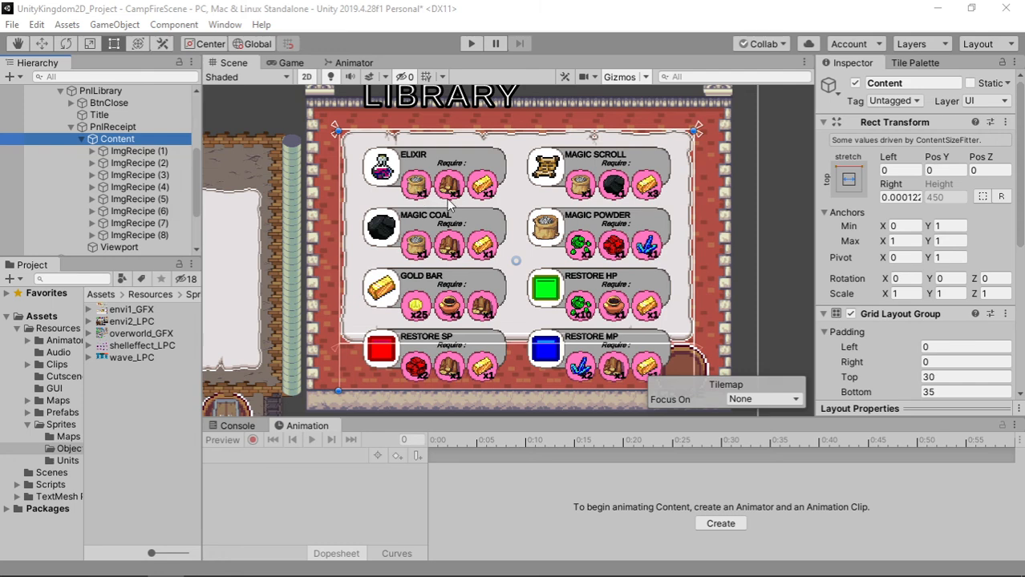
scroll(463, 198, up, 5)
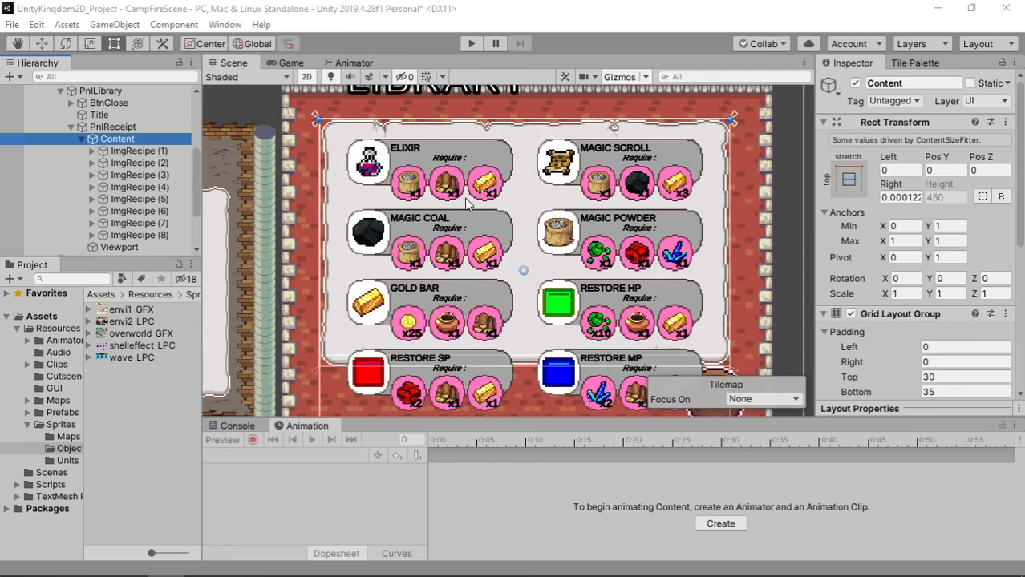
scroll(450, 198, up, 3)
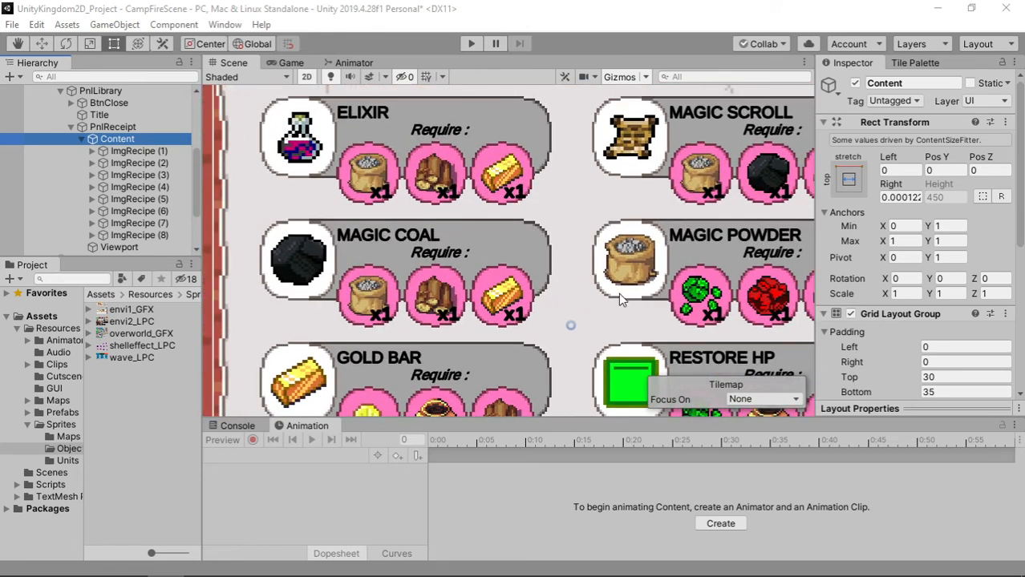
middle_drag(561, 248, 493, 276)
middle_drag(613, 254, 483, 287)
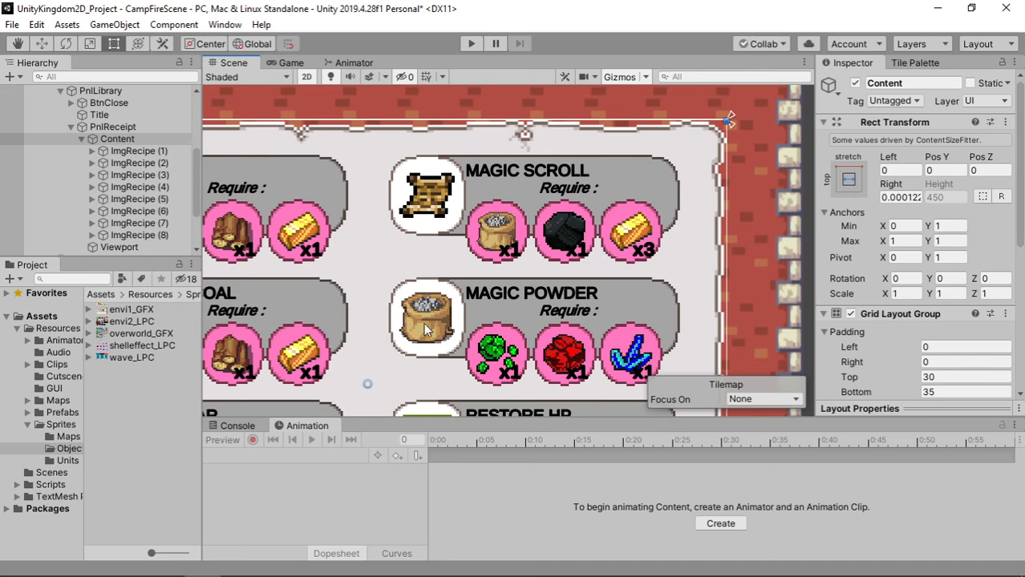
middle_drag(424, 322, 489, 226)
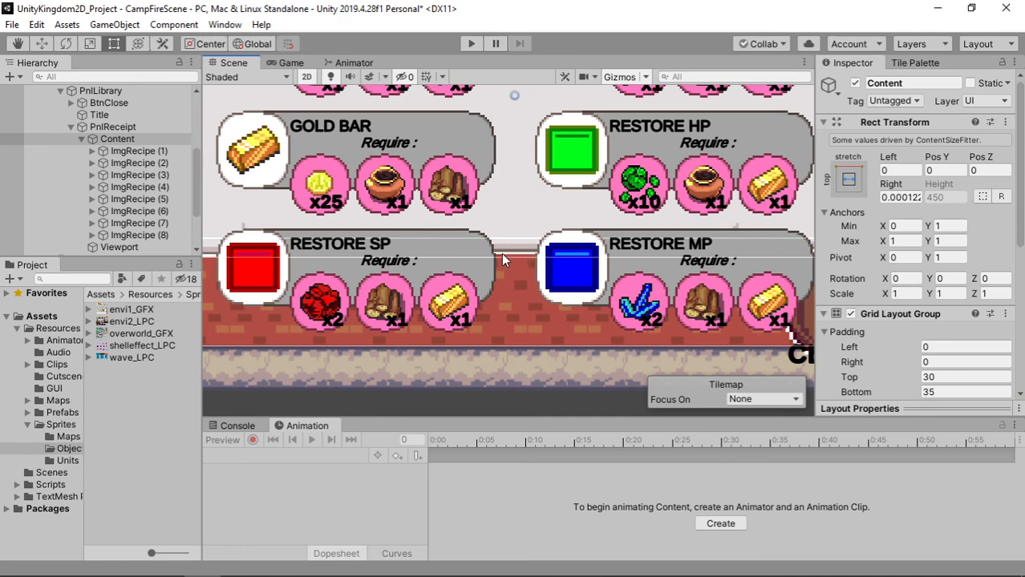
scroll(489, 217, down, 8)
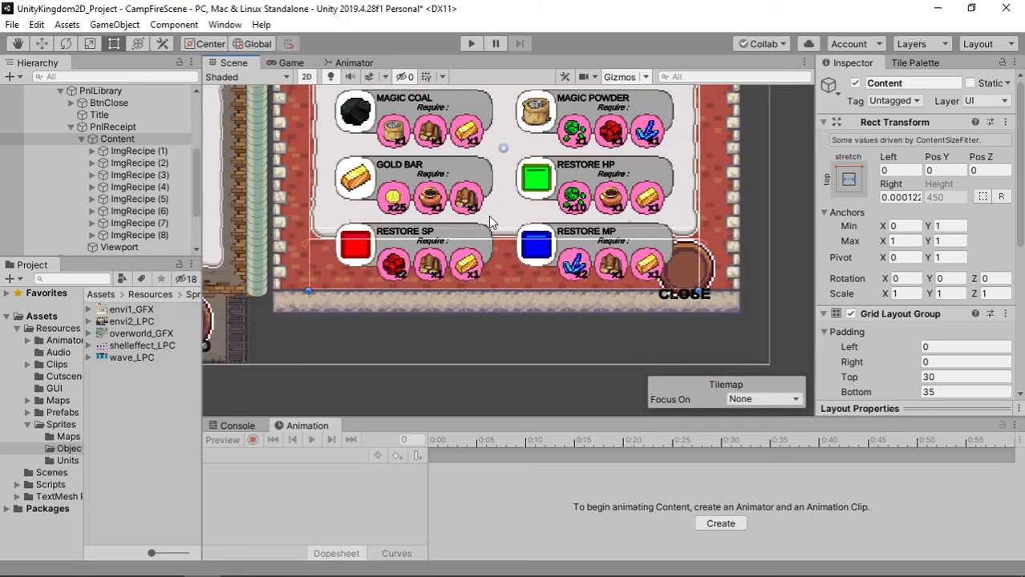
middle_drag(525, 191, 471, 283)
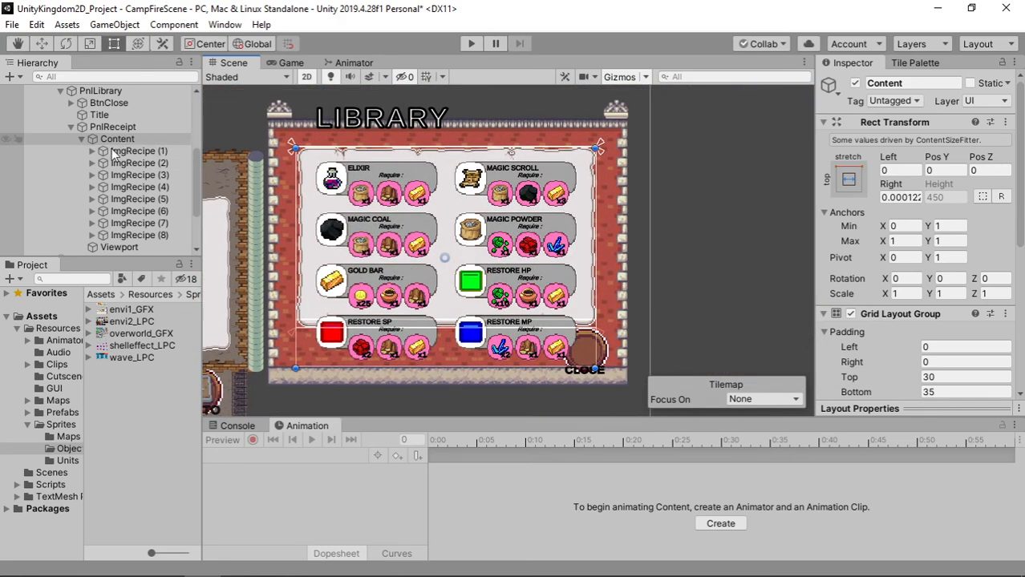
Nest the Content object back under Viewport and bring the whole library panel into view
scroll(113, 160, down, 2)
drag(140, 96, 138, 206)
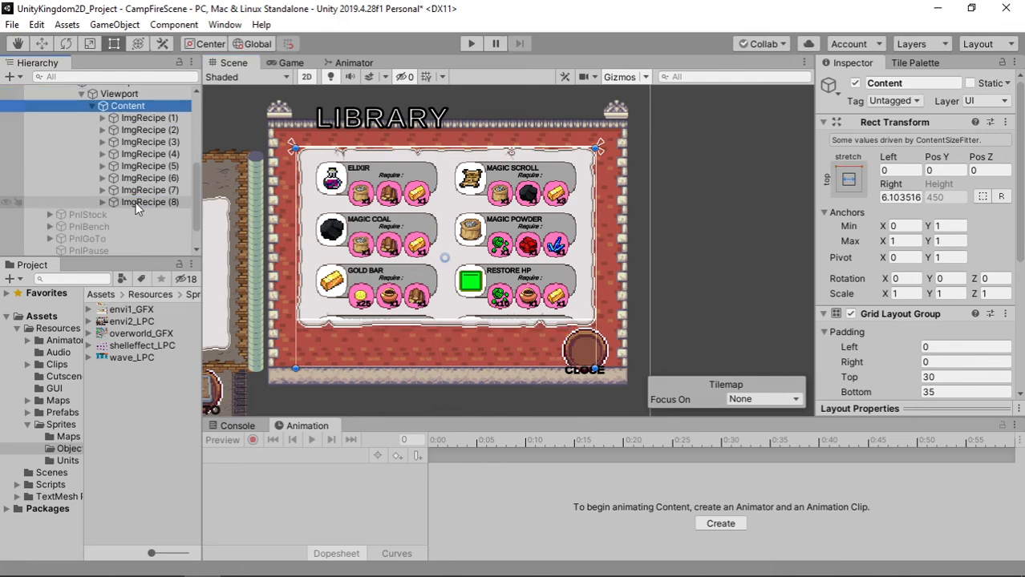
middle_drag(369, 204, 386, 200)
drag(433, 191, 451, 168)
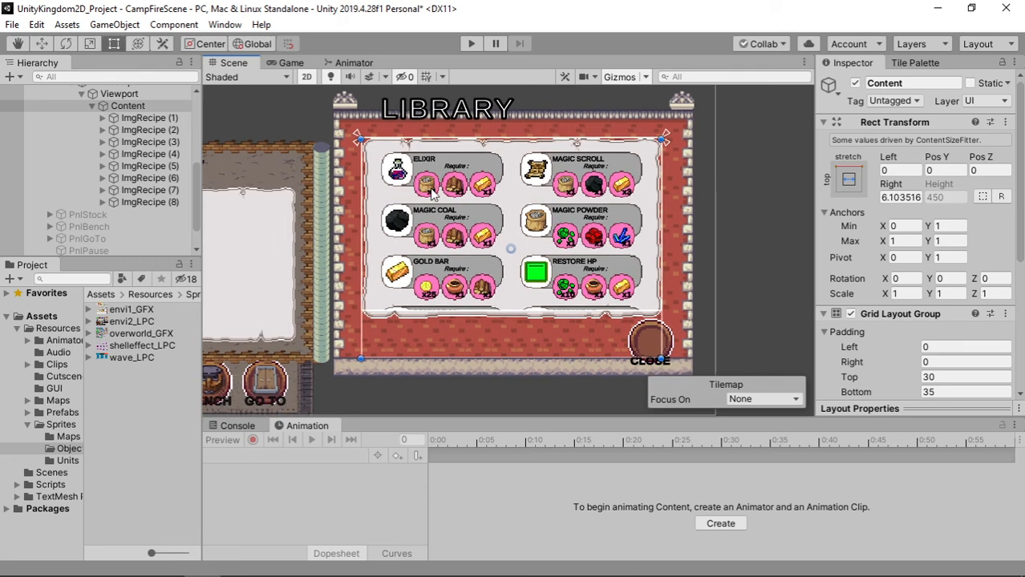
In play mode, assign the Content object as the content of PnlReceipt's Scroll Rect and test scrolling the recipe cards
click(471, 45)
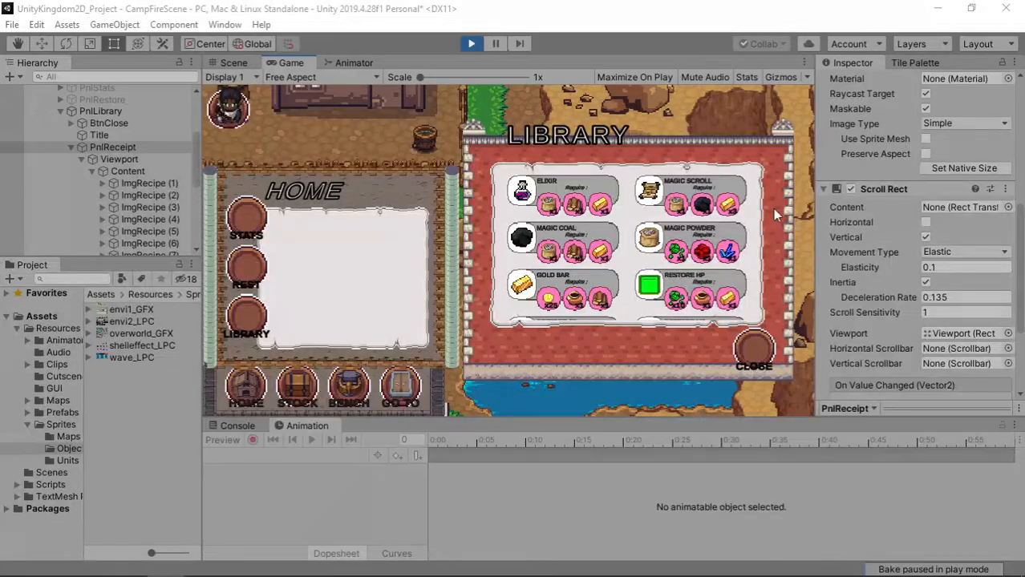
click(640, 263)
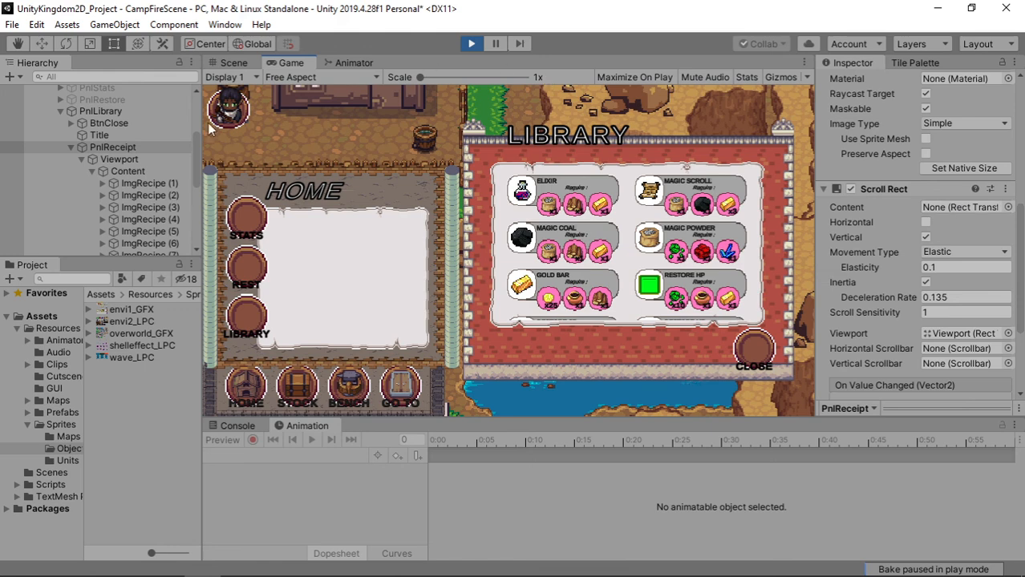
drag(140, 170, 975, 210)
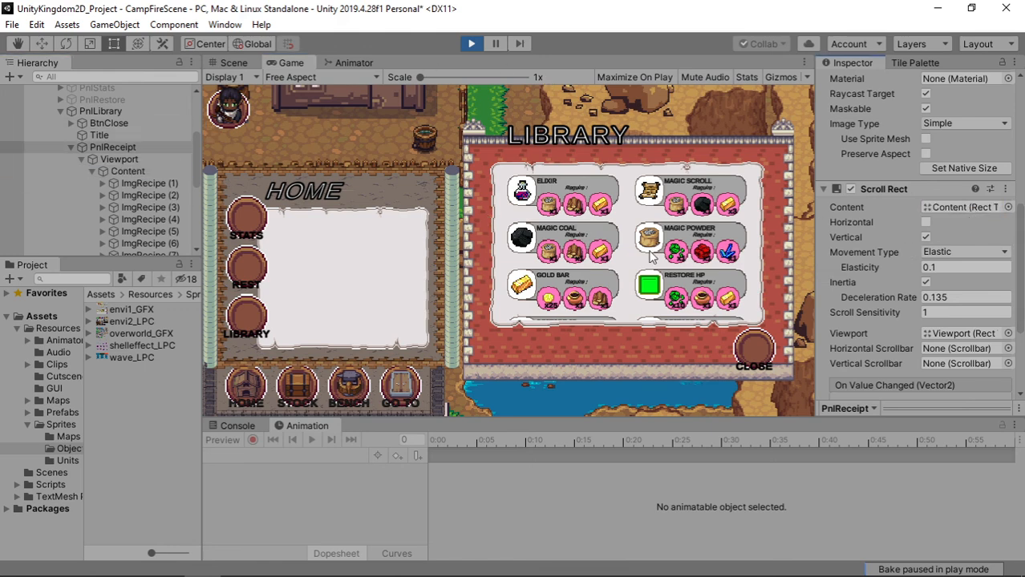
drag(651, 255, 665, 320)
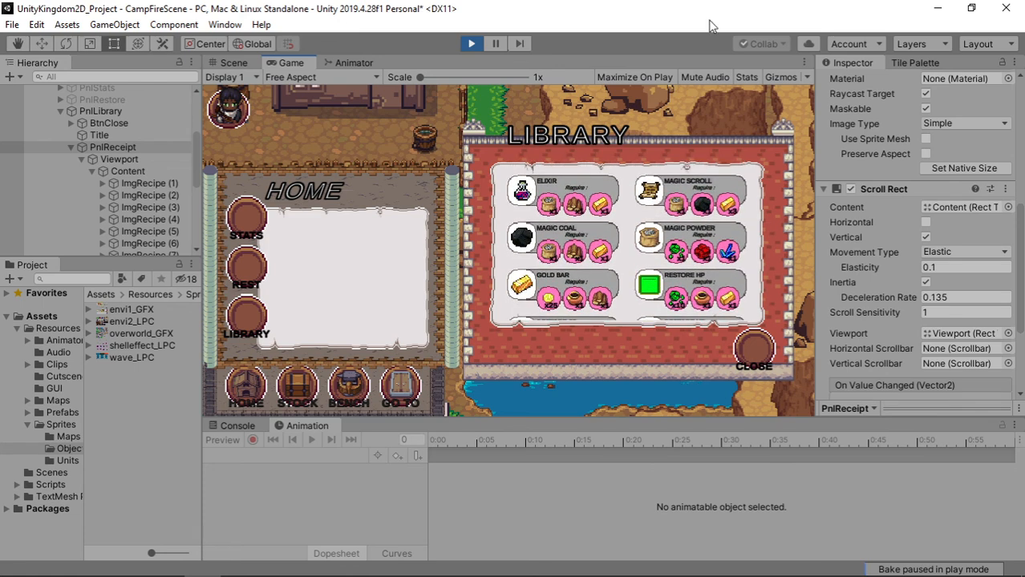
click(471, 45)
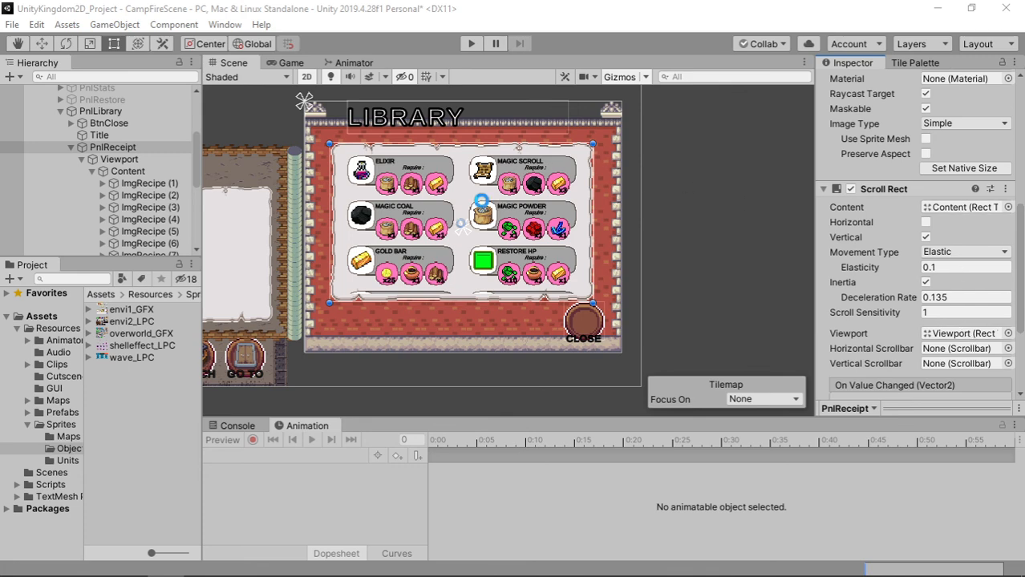
middle_drag(490, 197, 634, 198)
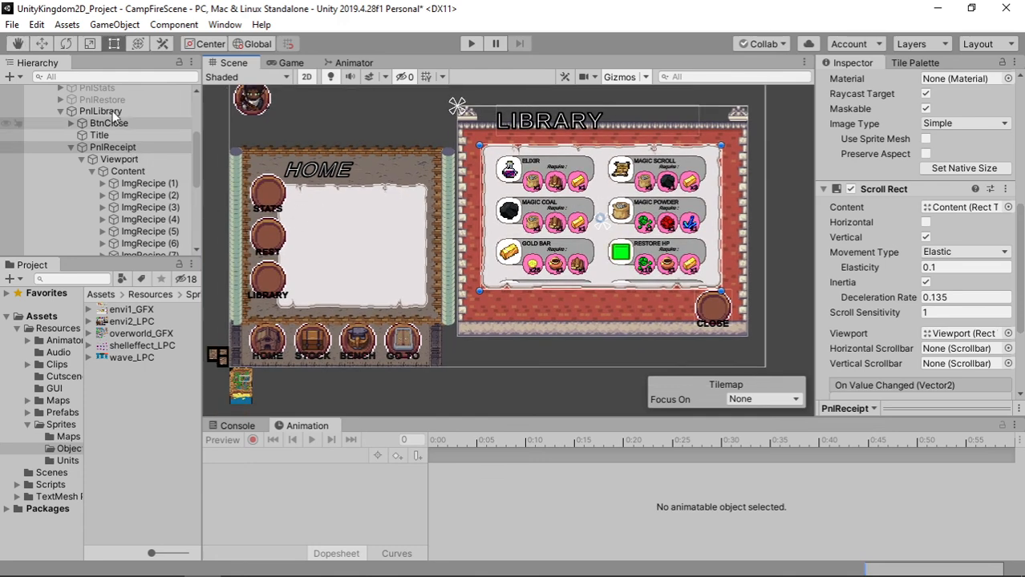
click(60, 111)
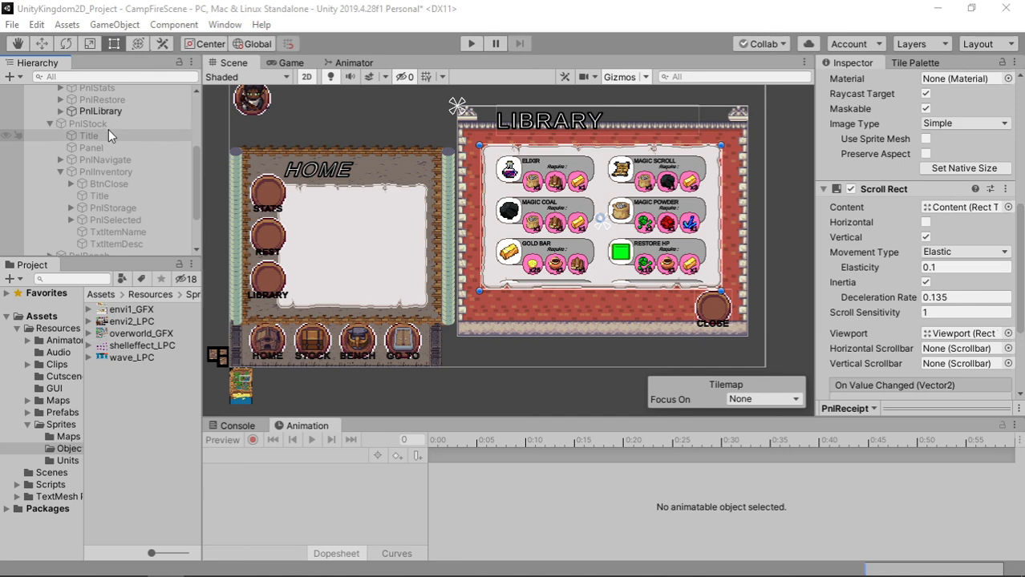
click(80, 114)
drag(68, 121, 49, 124)
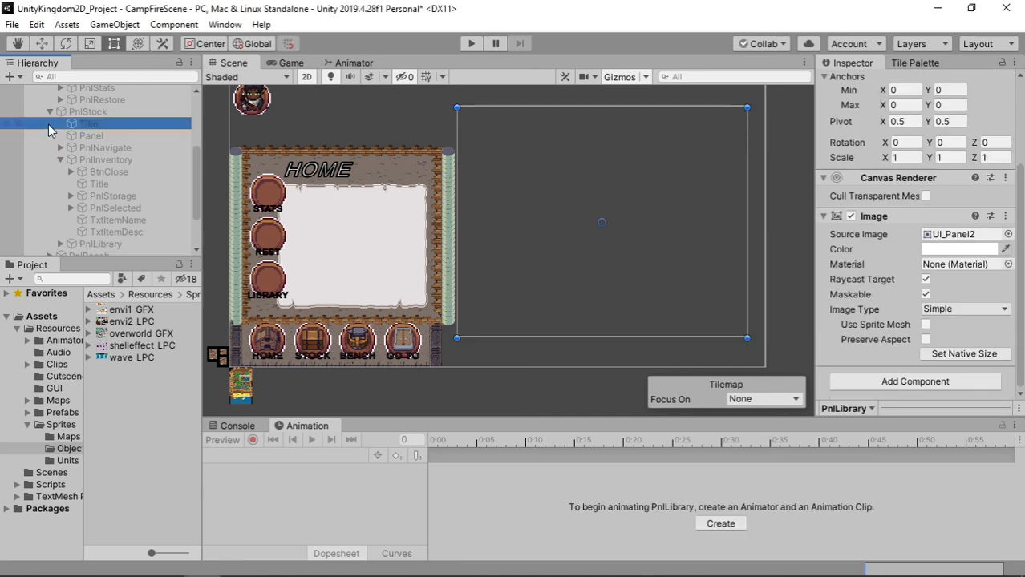
key(ctrl+z)
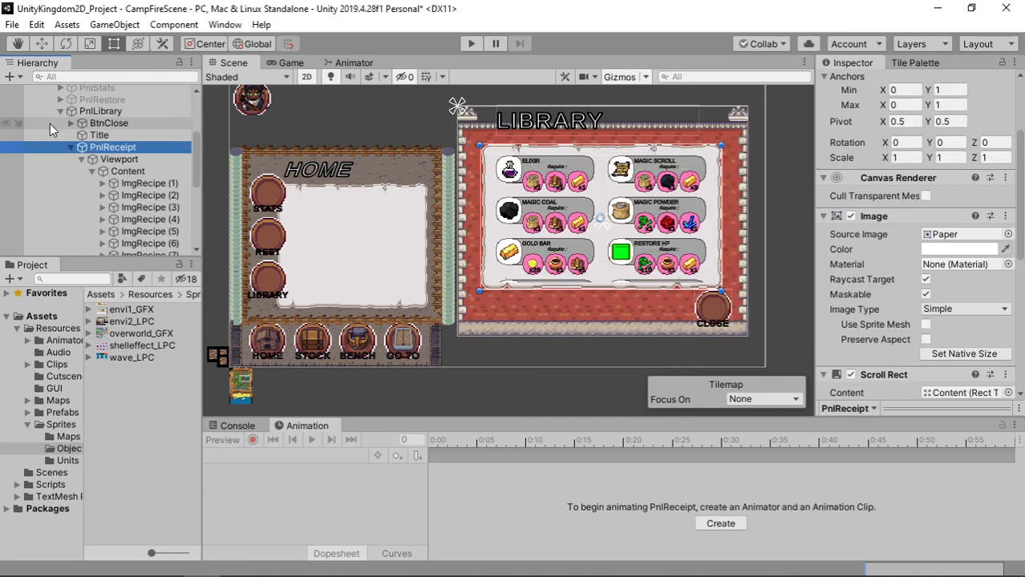
Collapse PnlLibrary in the object tree and deactivate it
click(57, 114)
click(99, 114)
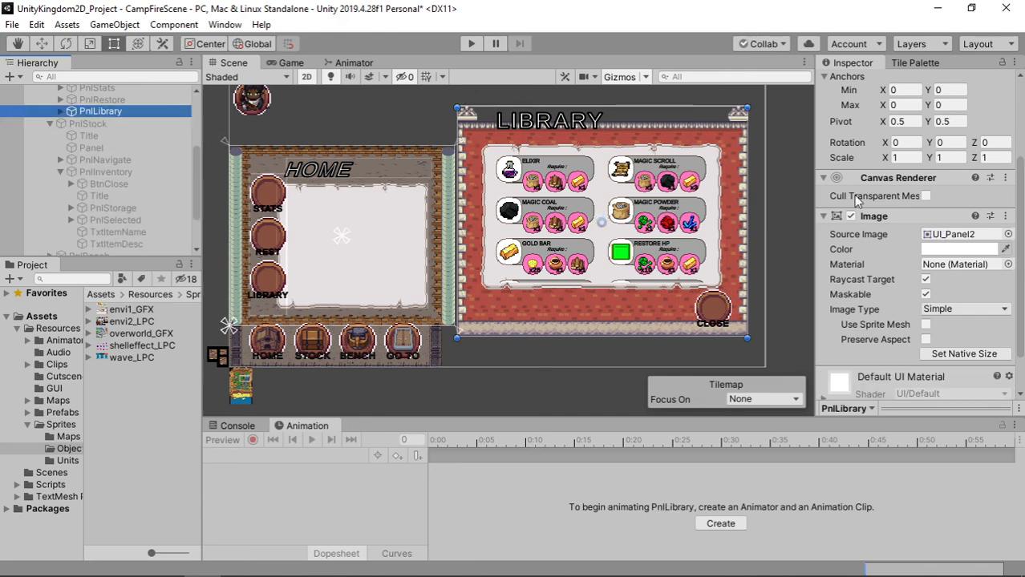
scroll(846, 105, up, 3)
click(855, 82)
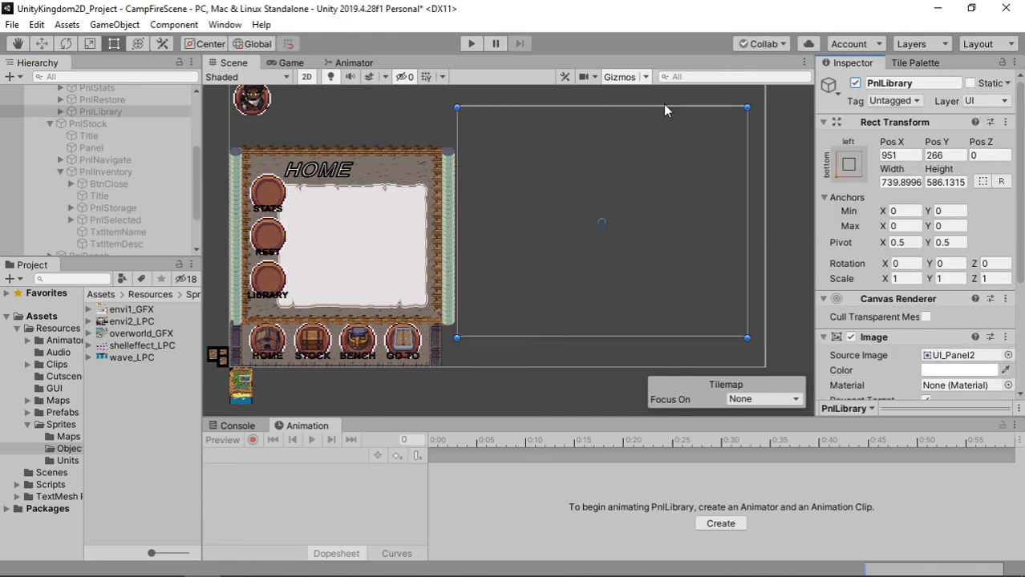
Collapse the PnlStock and PnlHome branches and deactivate PnlHome
click(50, 125)
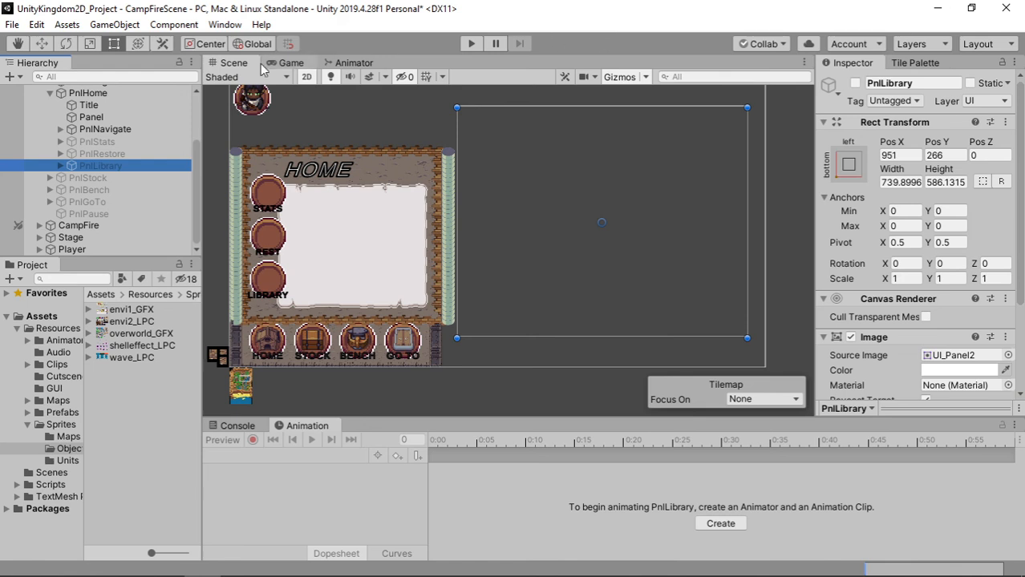
scroll(91, 151, up, 3)
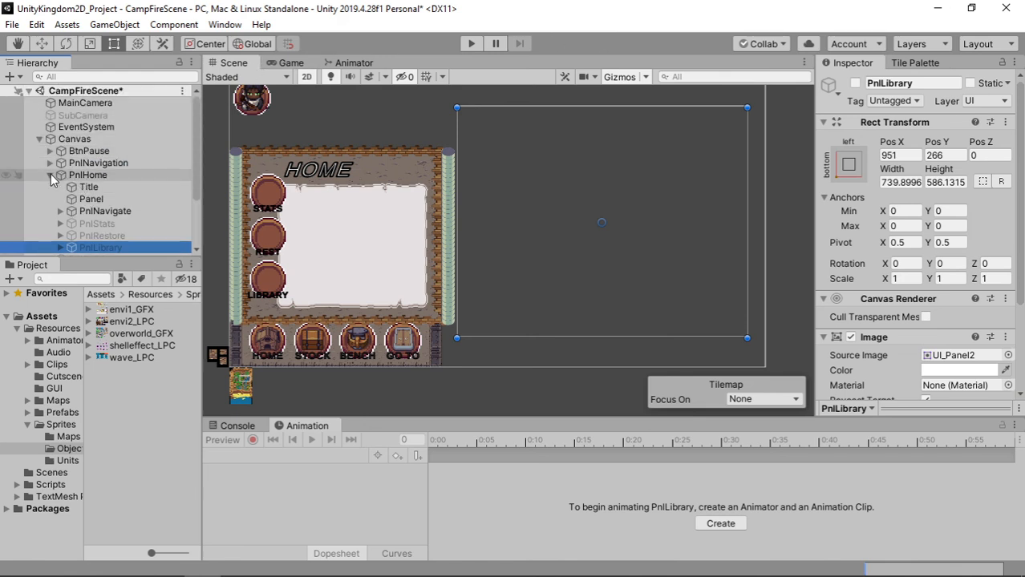
click(51, 175)
click(93, 175)
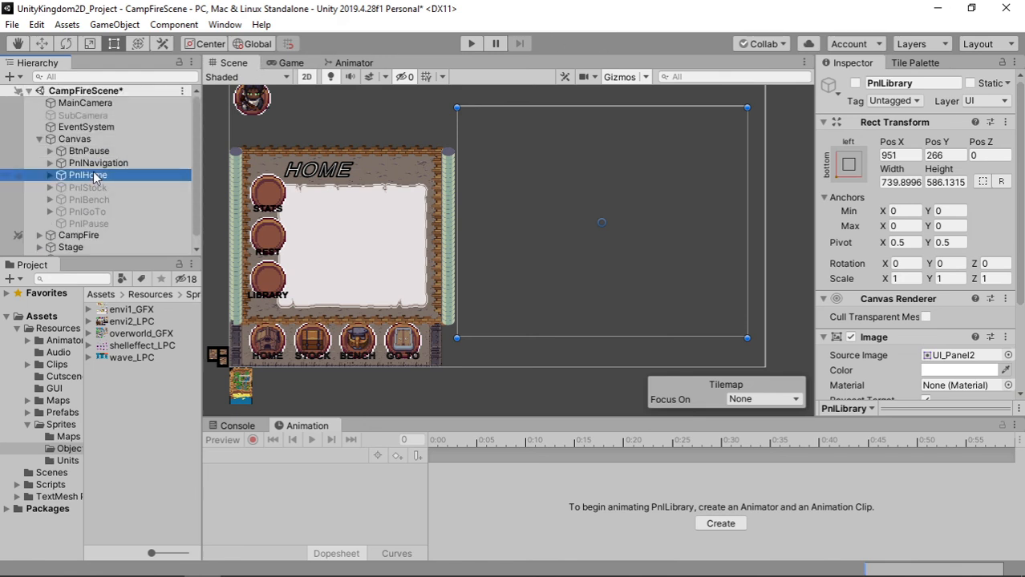
click(856, 83)
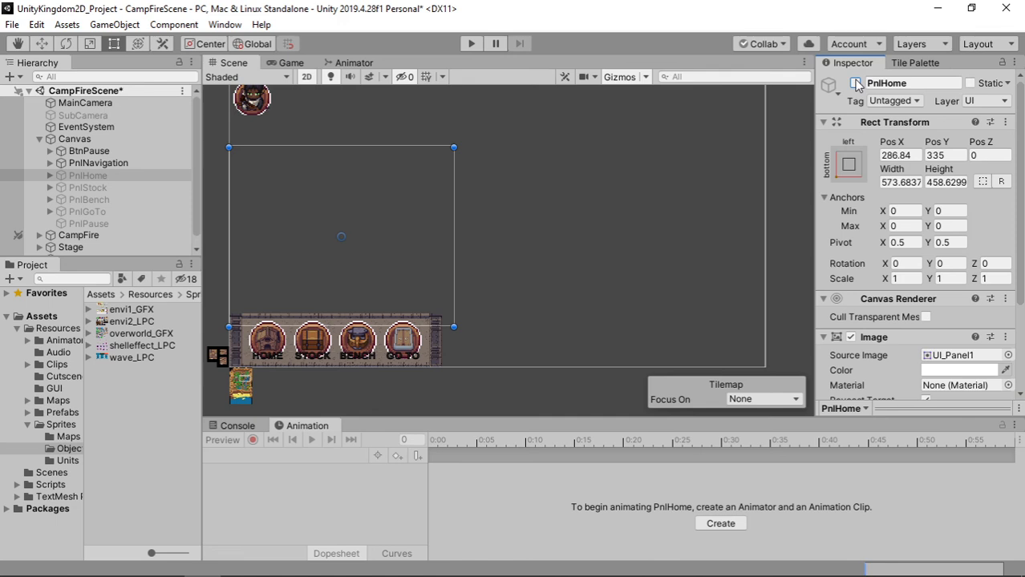